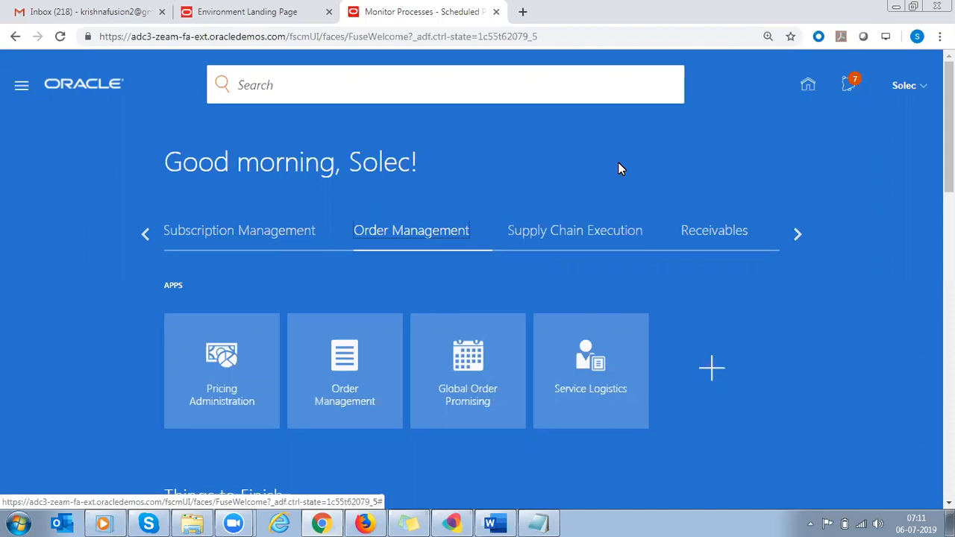
- Go to the Order Management work area and start creating a new order
left_click(358, 378)
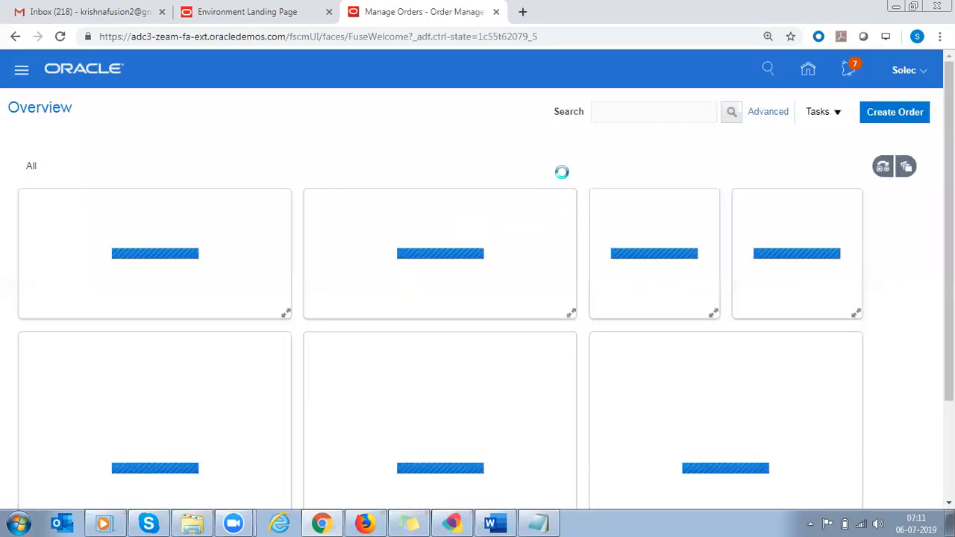
left_click(912, 120)
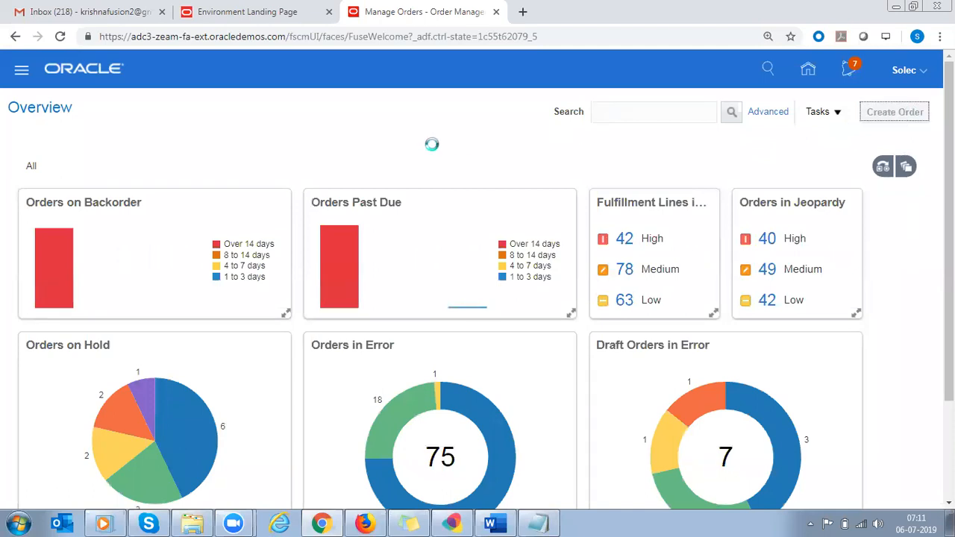
left_click(537, 524)
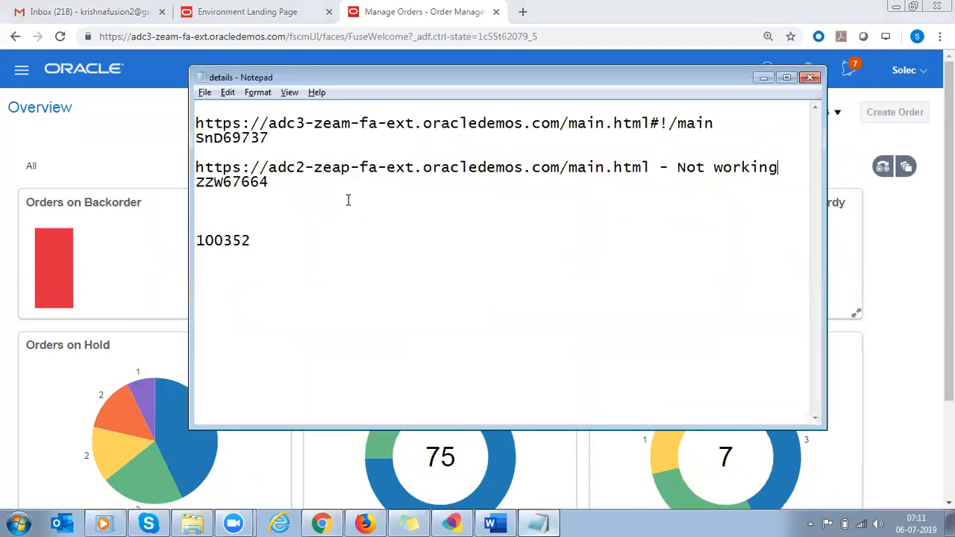
left_click_drag(299, 139, 195, 124)
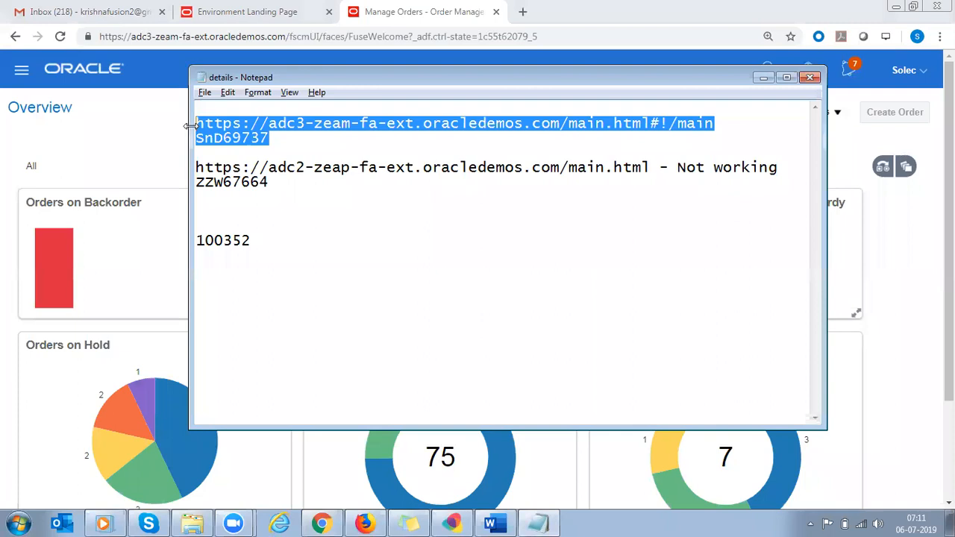
key("alt+Tab")
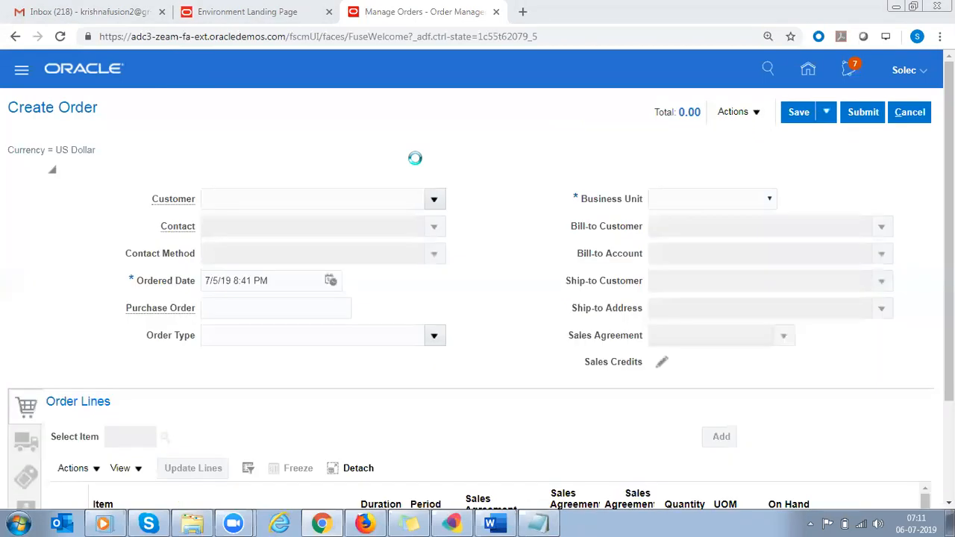
- Set the new order's customer to Computer Service and Rentals and its business unit to US1 Business Unit
left_click(294, 195)
type("Comput")
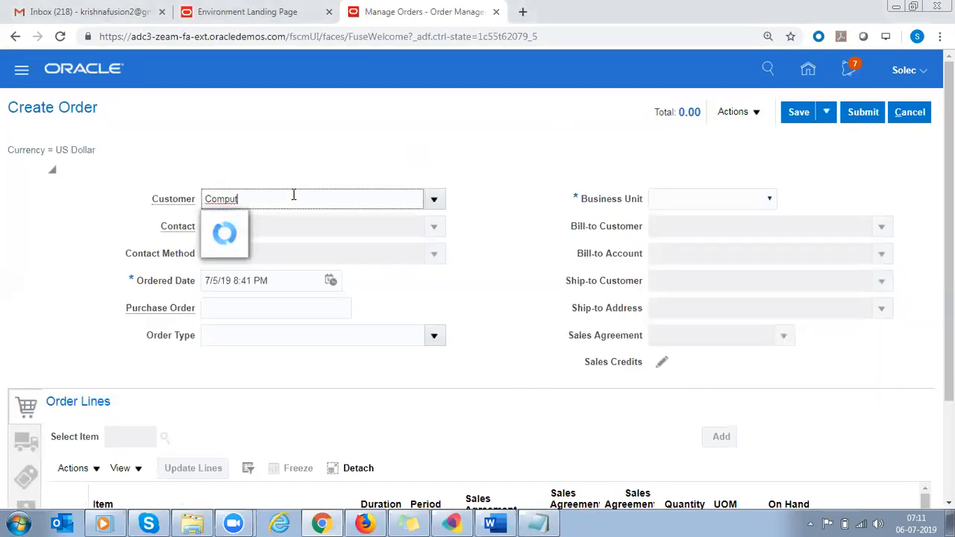
left_click(271, 222)
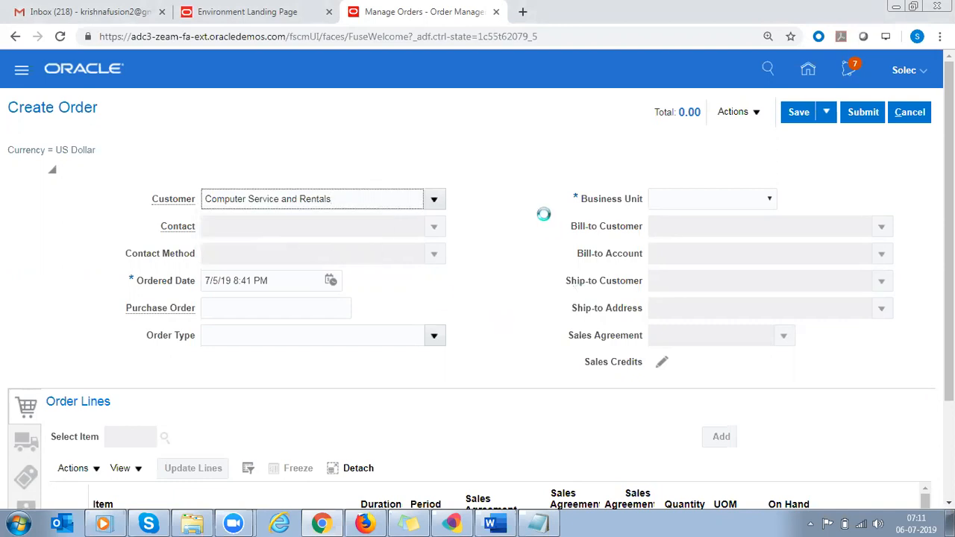
left_click(711, 200)
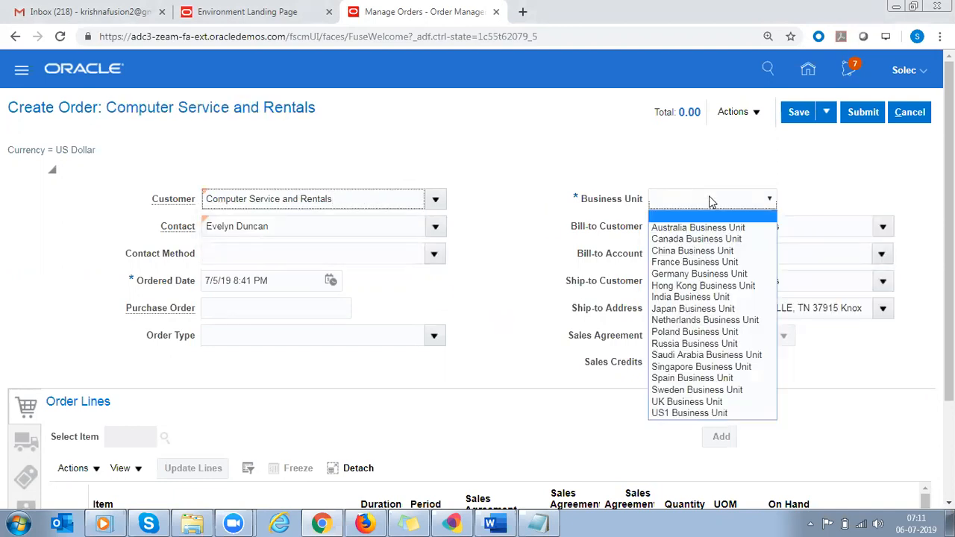
left_click(706, 415)
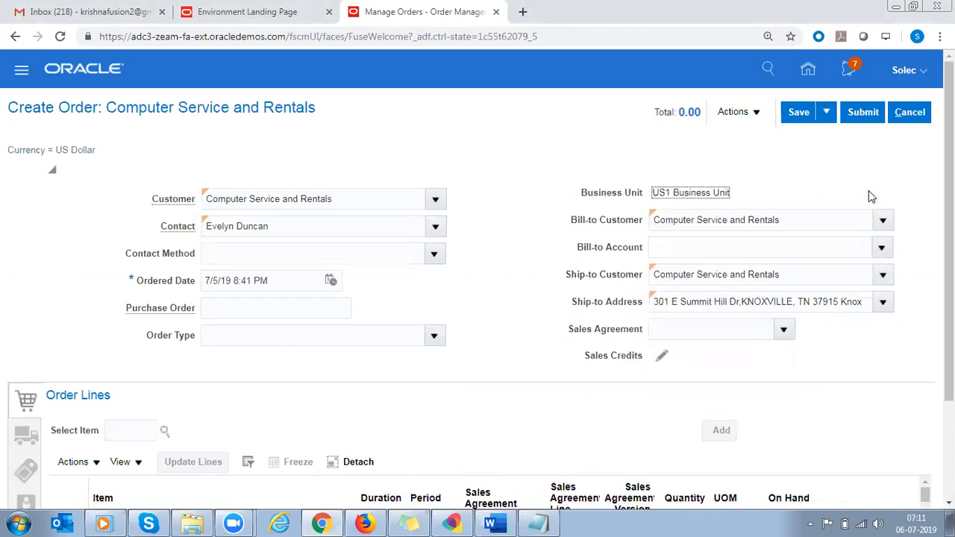
- Fill in the order's bill-to account with the account listed for Computer Service and Rentals
left_click(879, 247)
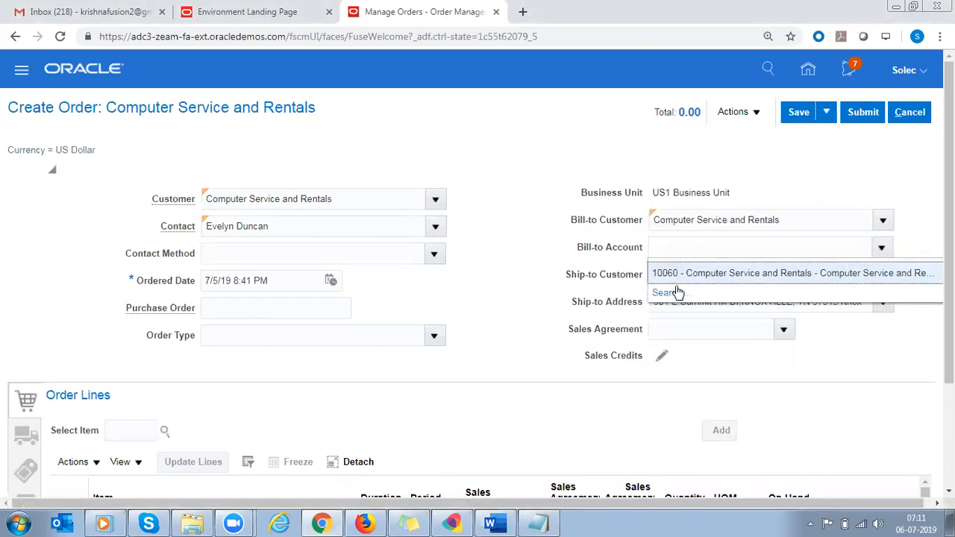
left_click(697, 273)
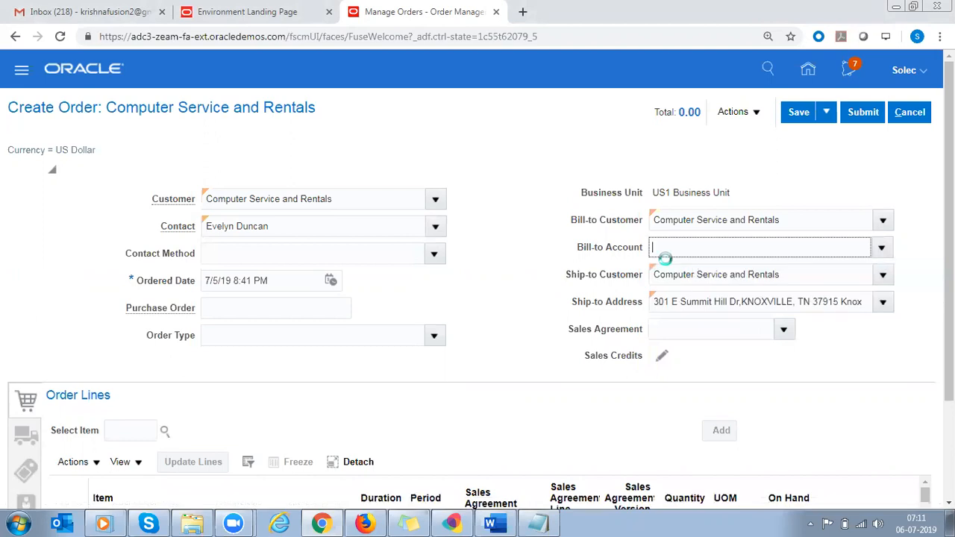
double_click(705, 243)
triple_click(694, 191)
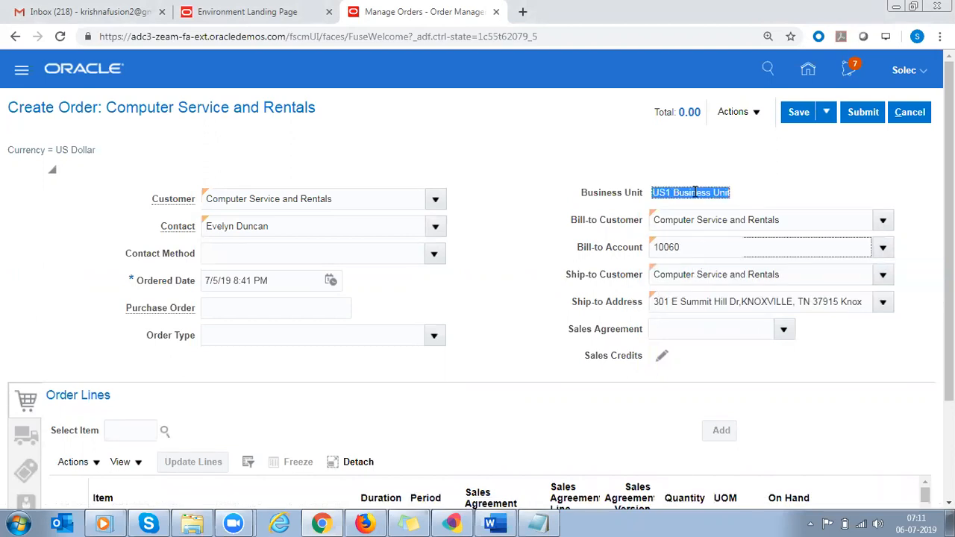
triple_click(373, 203)
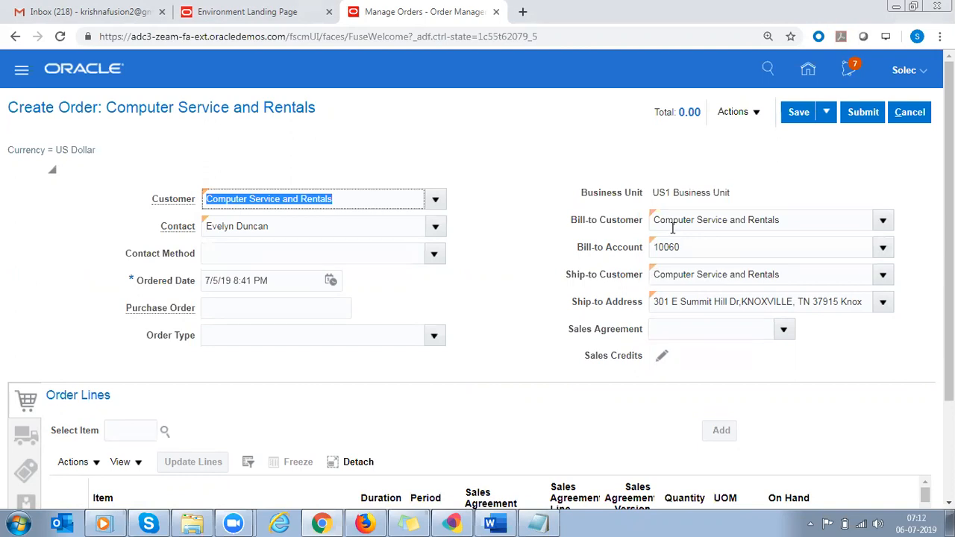
left_click(685, 191)
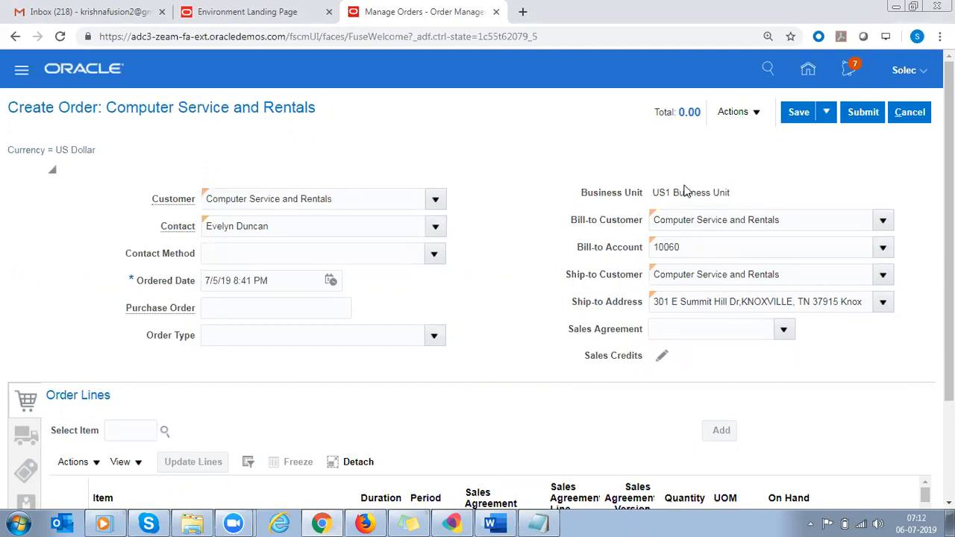
triple_click(685, 191)
- Look up the item number in the sticky notes and add item AS46334 to the order lines with quantity 1
left_click_drag(949, 195, 949, 259)
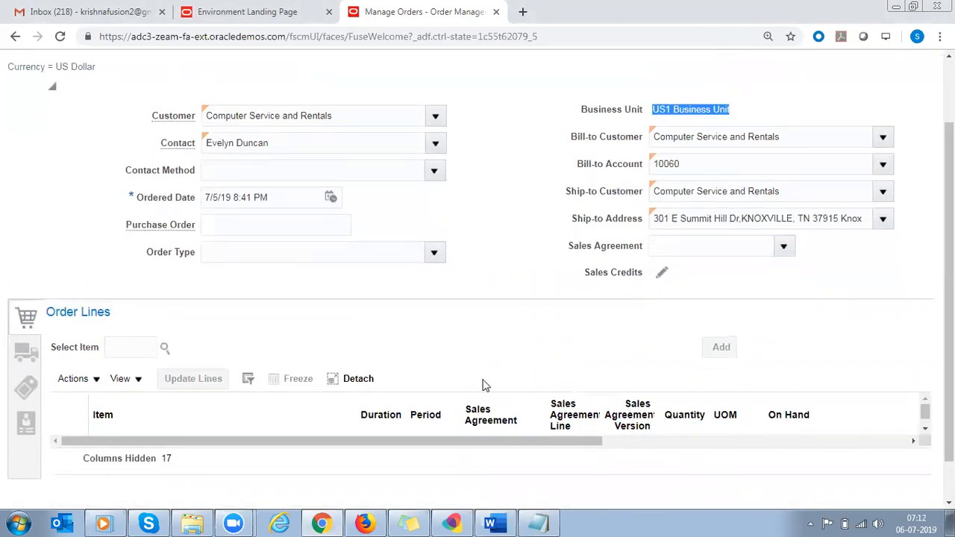
left_click(403, 522)
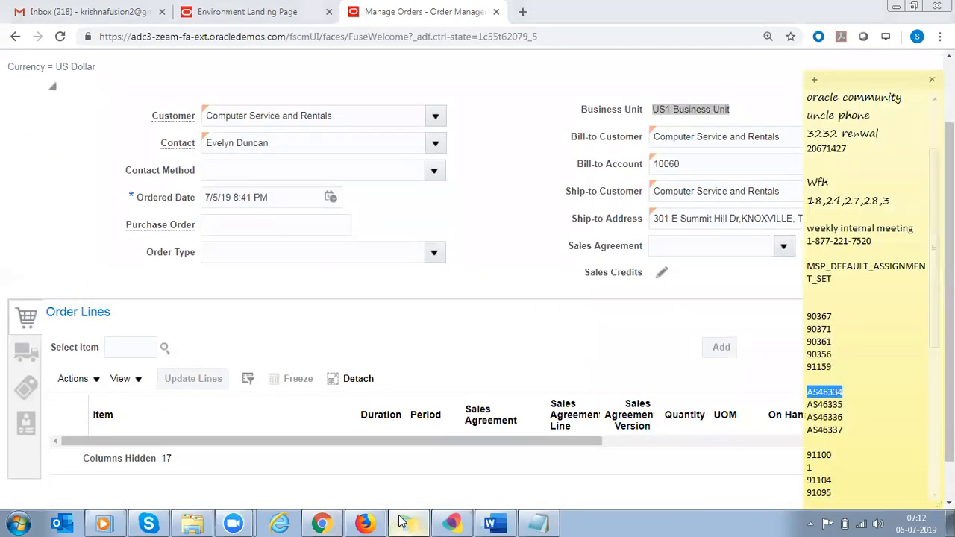
left_click(118, 347)
type("AS46334")
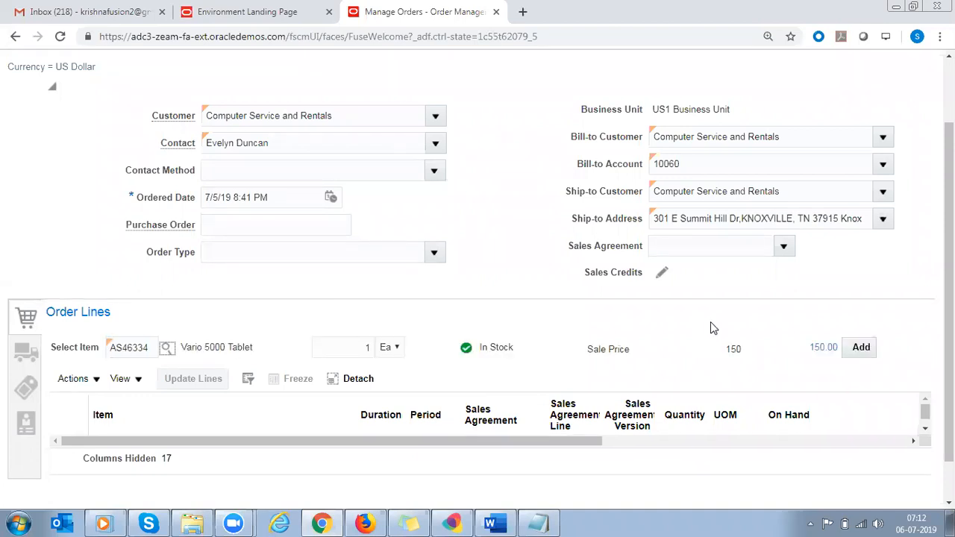
double_click(733, 348)
left_click(863, 348)
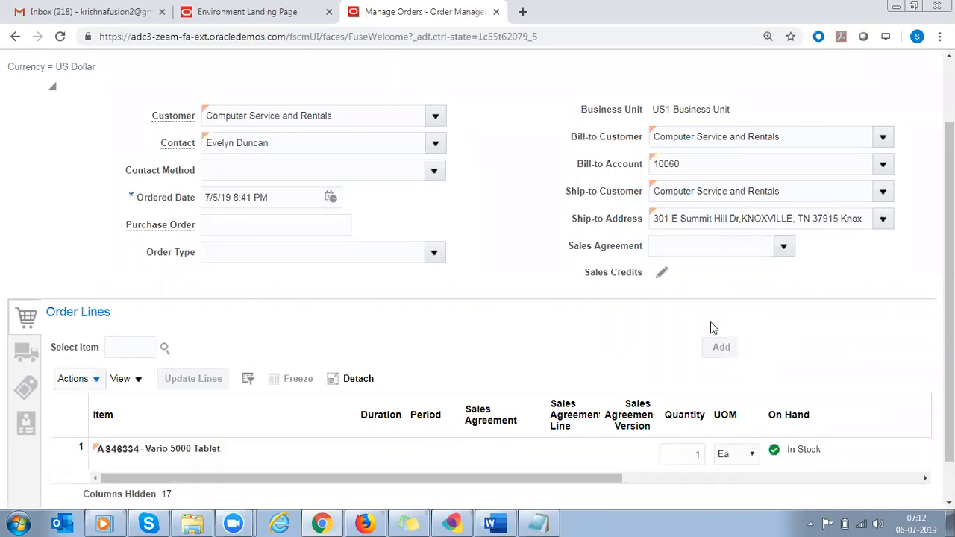
- View the order's pricing strategy and segment, reading the pricing segment, strategy name and both explanations
scroll(716, 299, "up", 2)
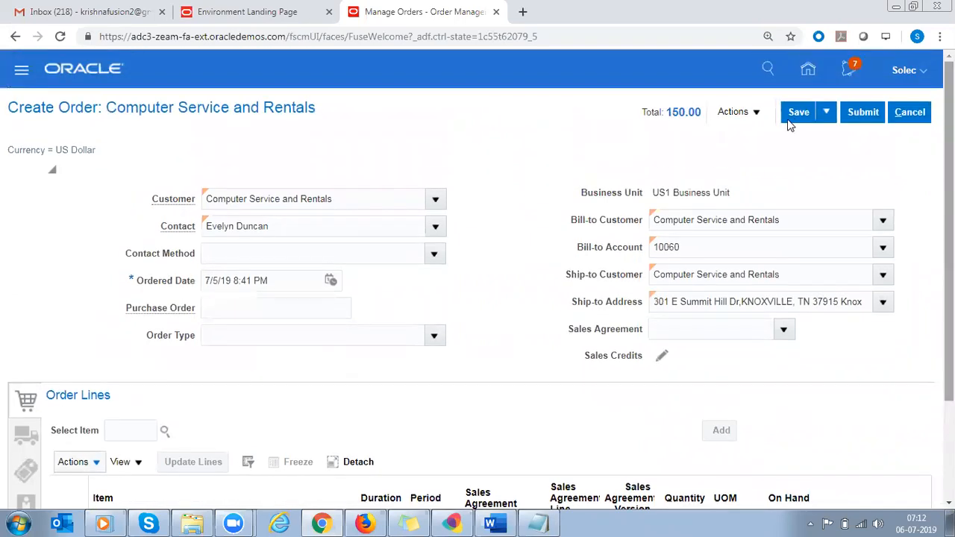
left_click(750, 114)
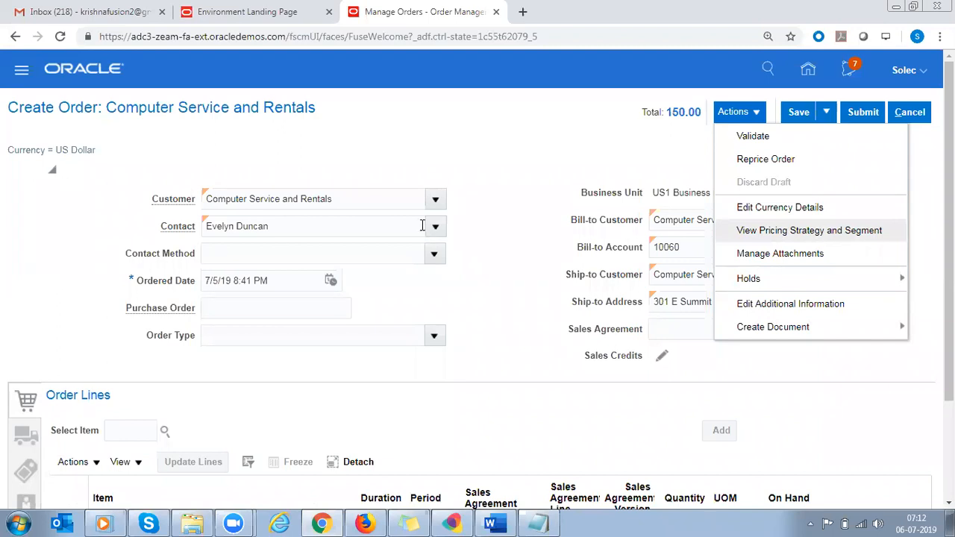
left_click(824, 232)
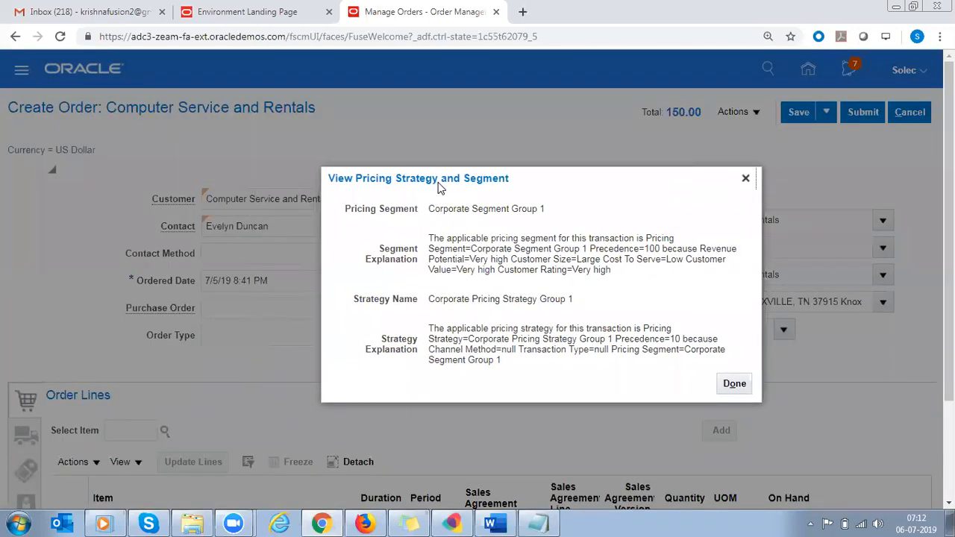
left_click_drag(345, 209, 375, 211)
left_click_drag(354, 299, 428, 306)
mouse_move(380, 245)
left_mouse_down()
mouse_move(401, 246)
mouse_move(412, 261)
mouse_move(378, 261)
left_mouse_up()
left_click(408, 248)
double_click(408, 250)
left_click_drag(380, 338, 429, 350)
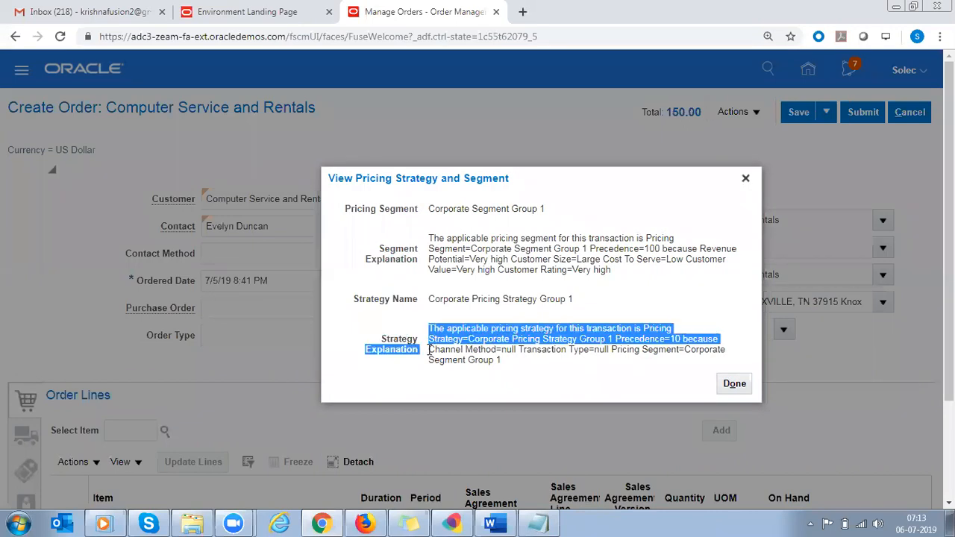
left_click(497, 284)
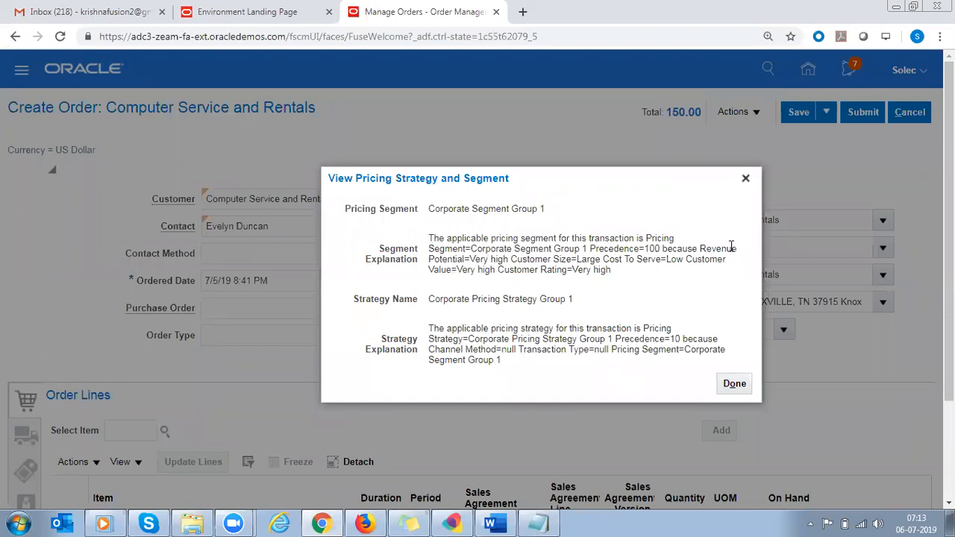
- Examine the segment explanation for revenue potential, customer size, cost to serve, customer value and customer rating
left_click_drag(470, 259, 516, 269)
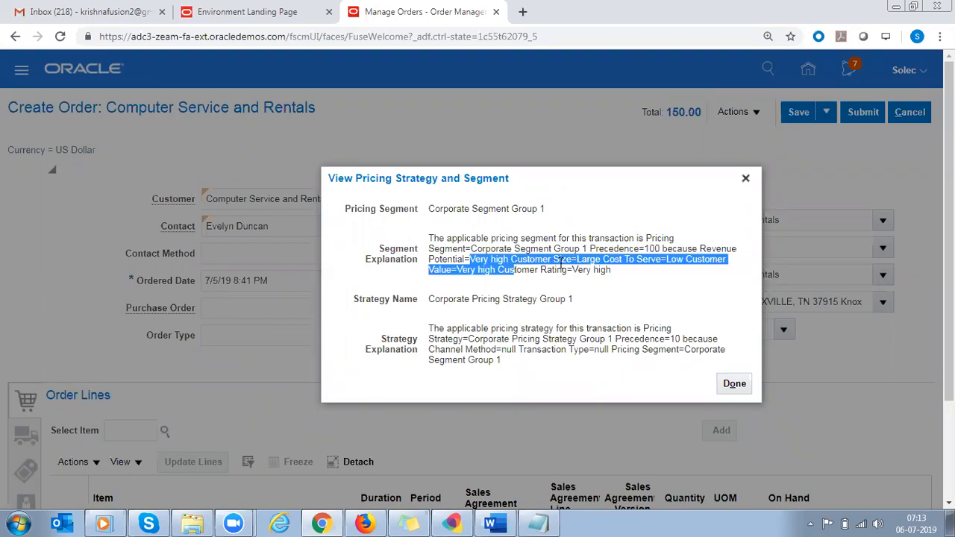
left_click(588, 260)
left_click_drag(578, 260, 677, 261)
left_click_drag(467, 270, 501, 270)
left_click_drag(572, 270, 610, 272)
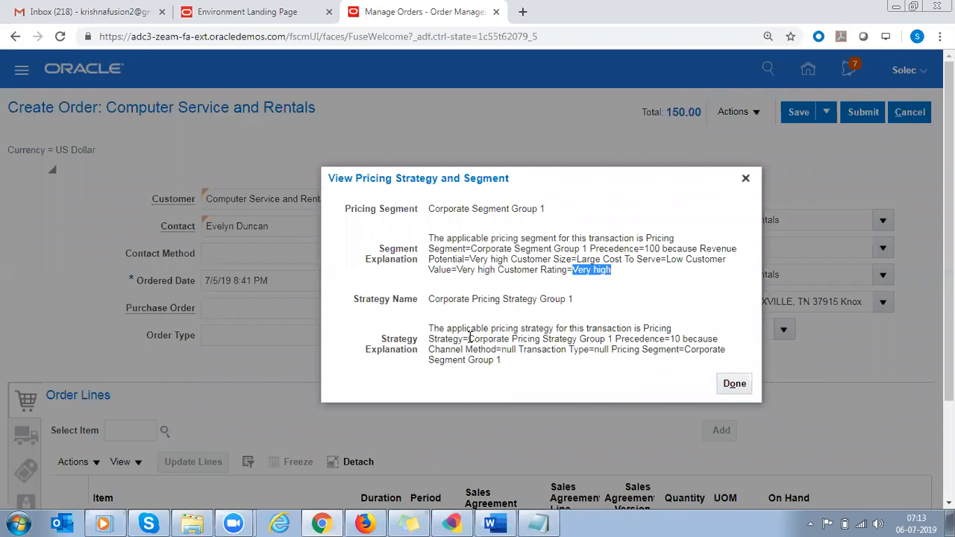
- Examine the strategy explanation for strategy, precedence, channel method and transaction type, and close the pricing details
left_click_drag(468, 339, 609, 341)
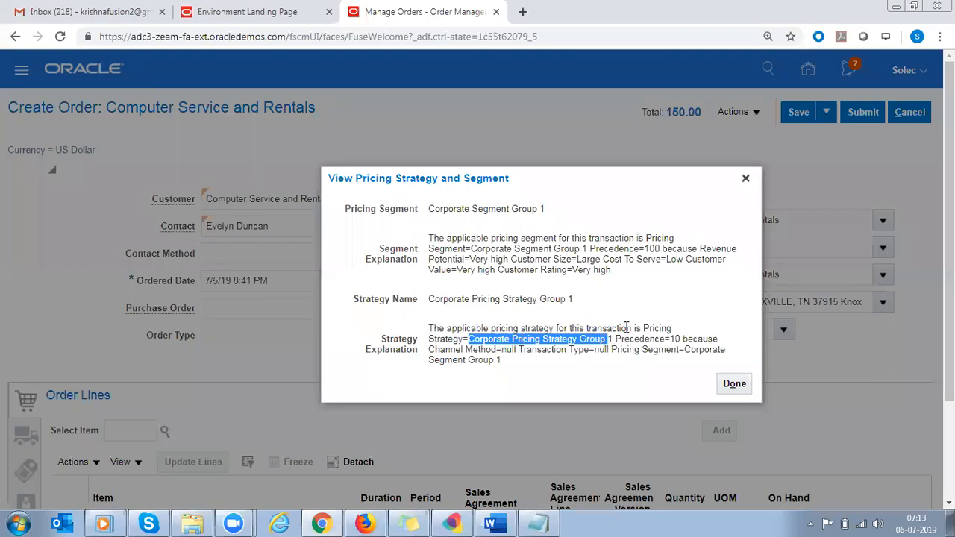
left_click_drag(675, 340, 690, 340)
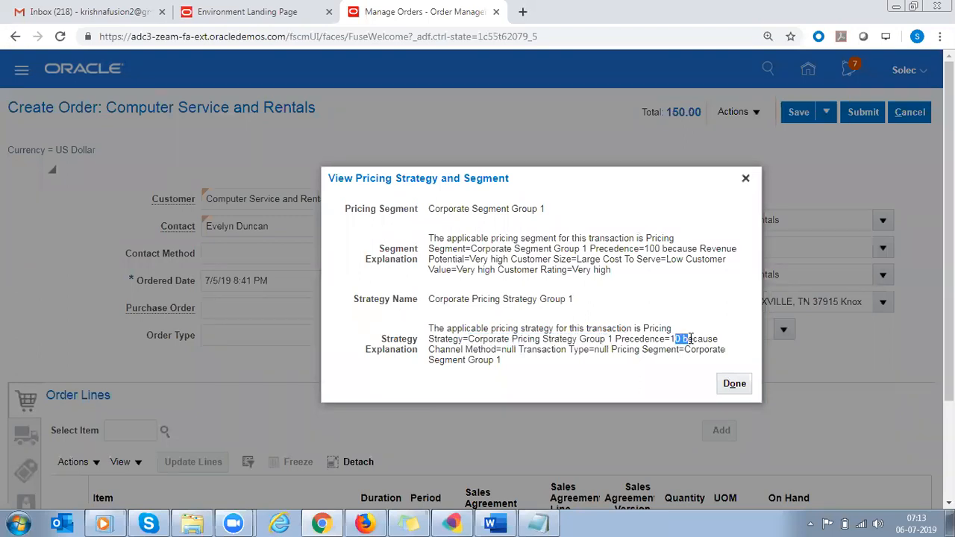
double_click(508, 349)
double_click(601, 349)
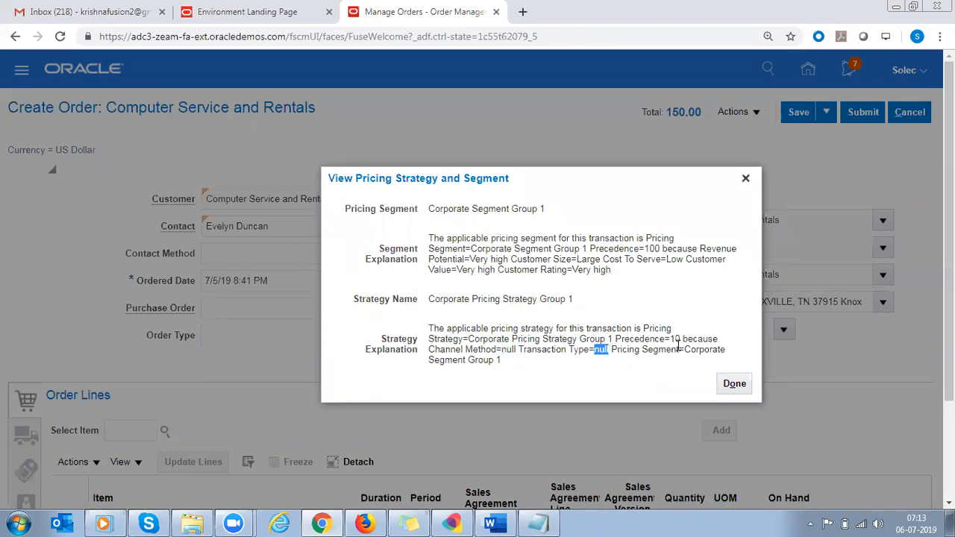
double_click(393, 343)
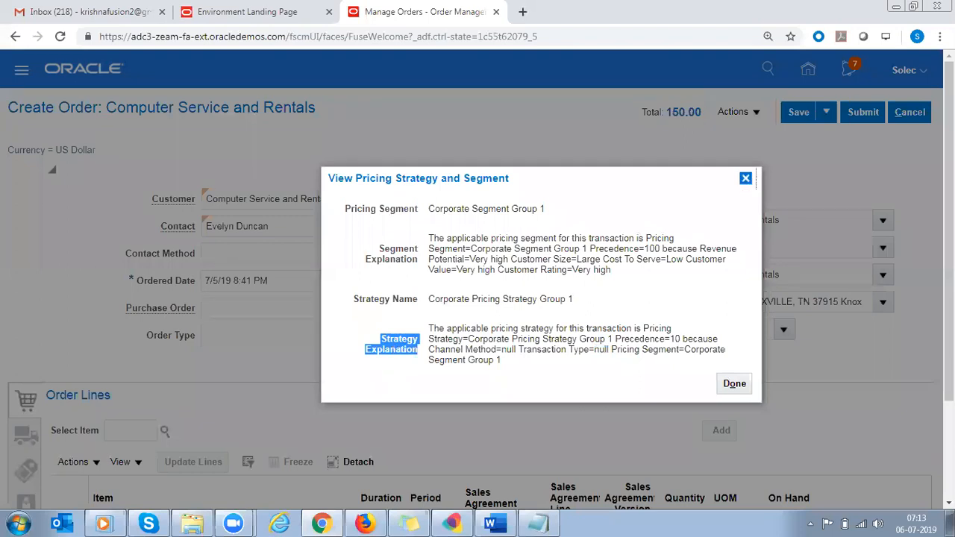
left_click(745, 178)
- Add a manual price adjustment to the tablet line: 10 discount percent on List Price with reason Sales negotiation, and save it
scroll(234, 291, "down", 2)
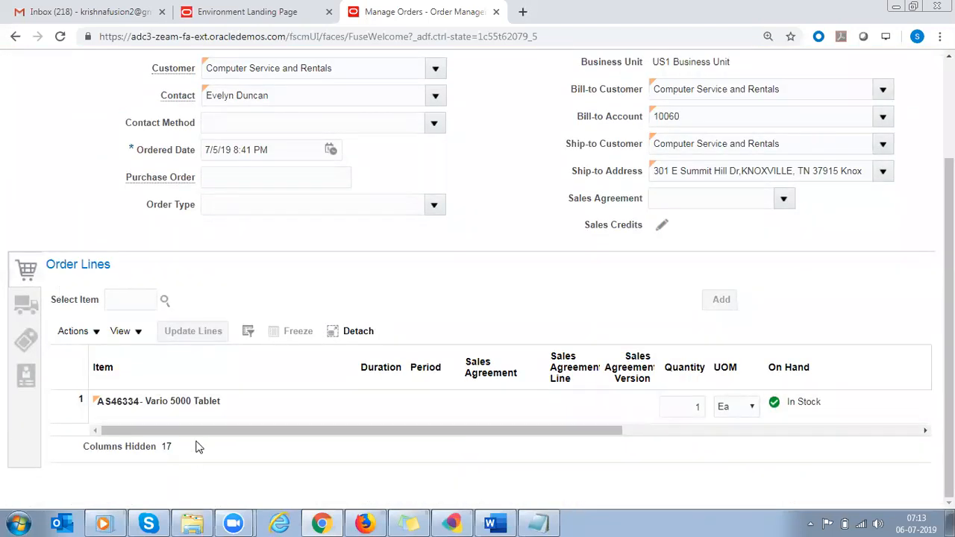
left_click_drag(271, 438, 611, 424)
left_click(629, 407)
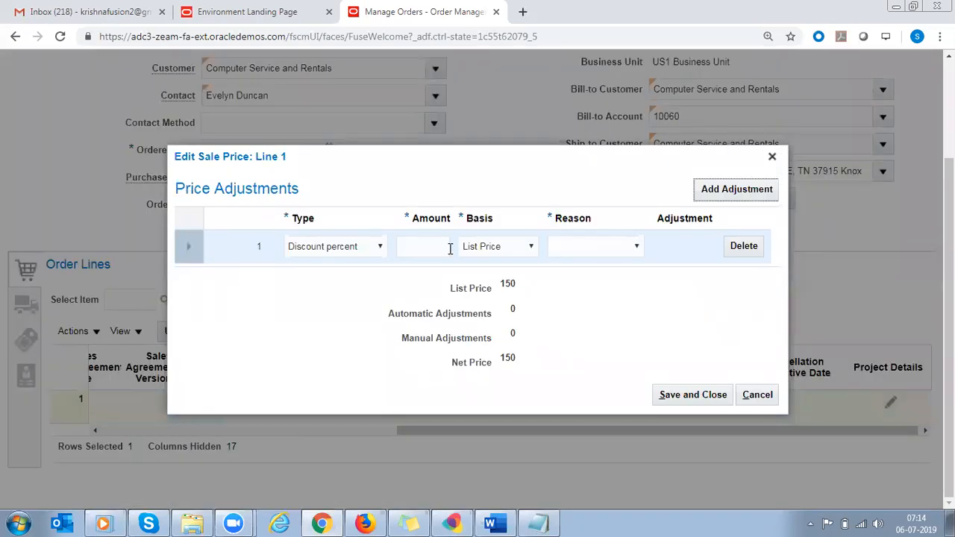
left_click(431, 246)
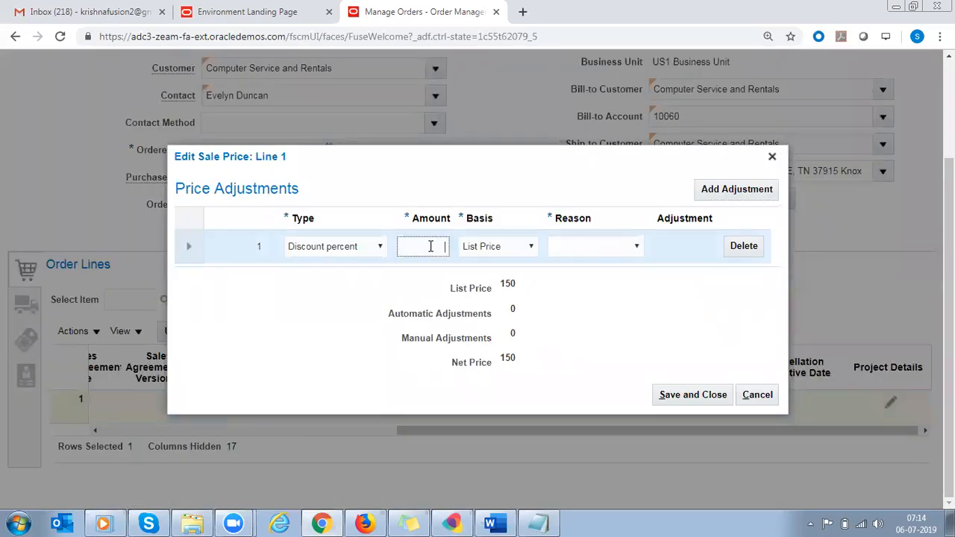
type("10")
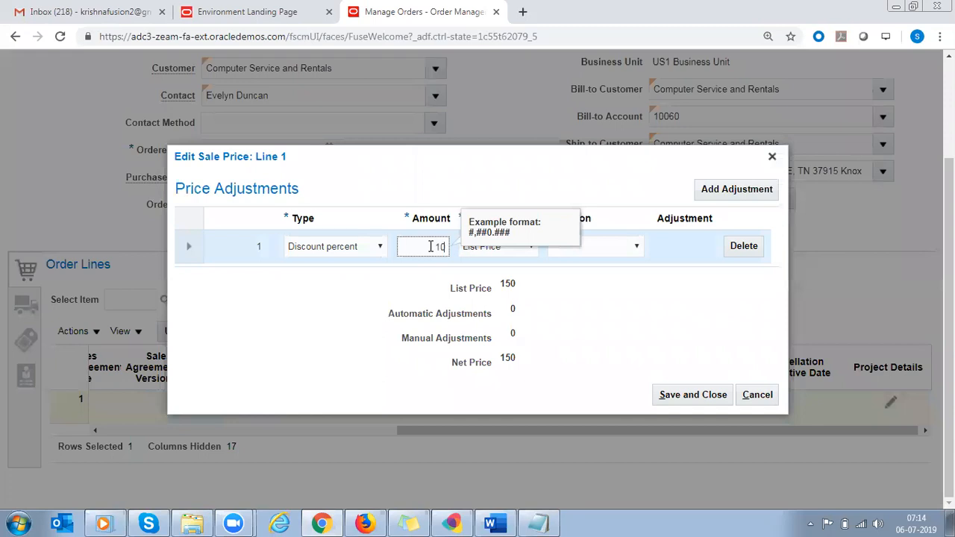
key("Tab")
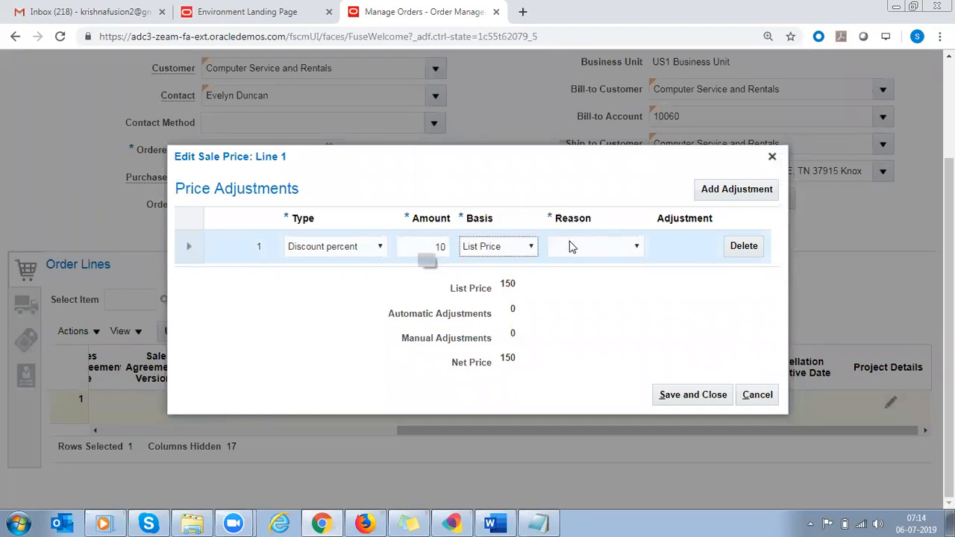
left_click(610, 249)
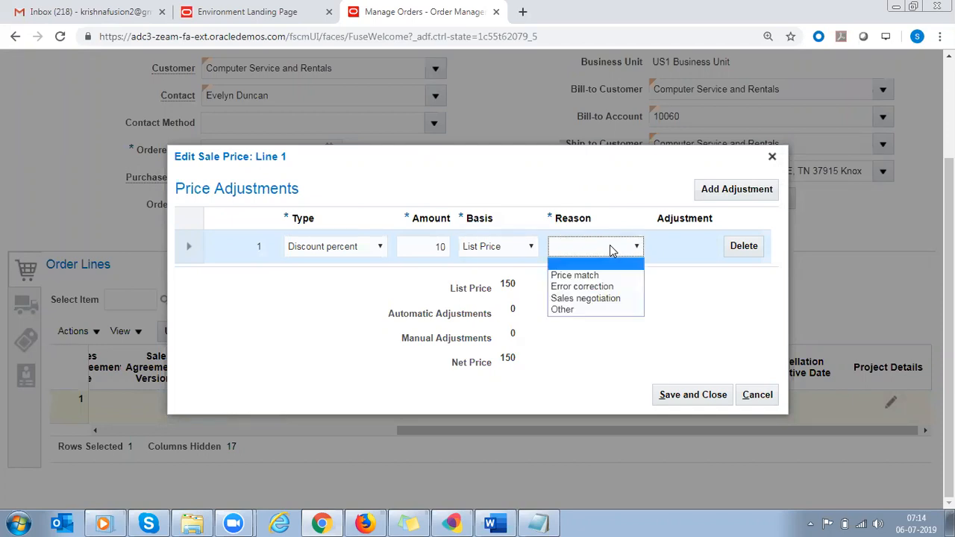
left_click(589, 298)
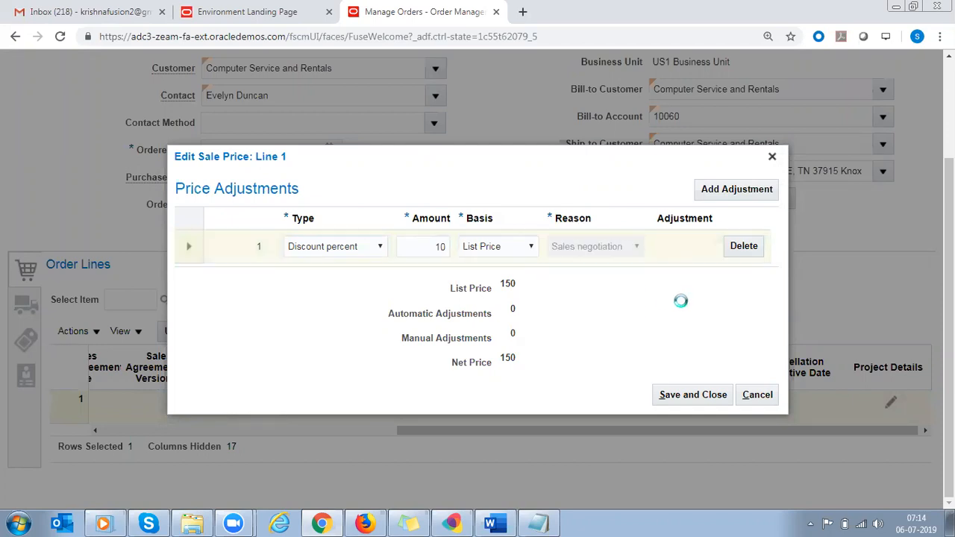
double_click(510, 335)
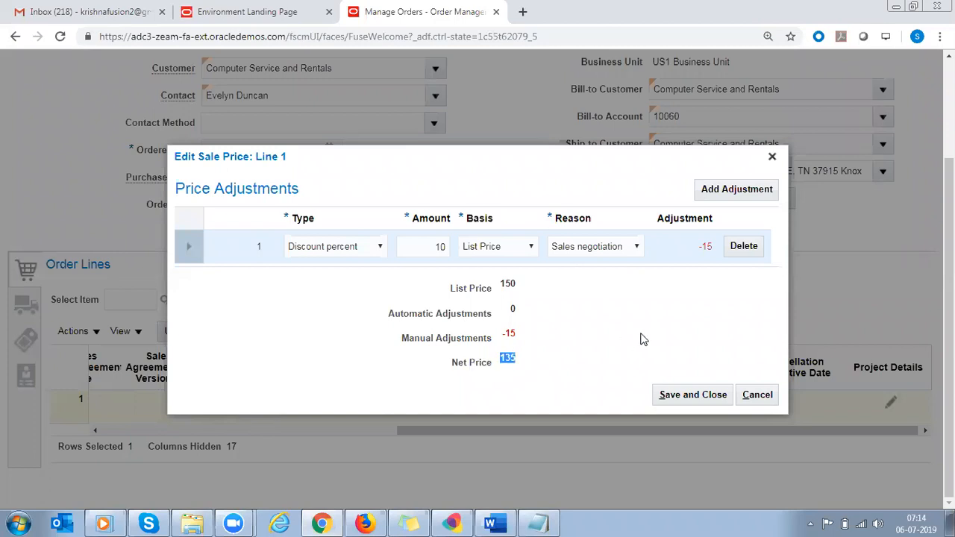
left_click(679, 397)
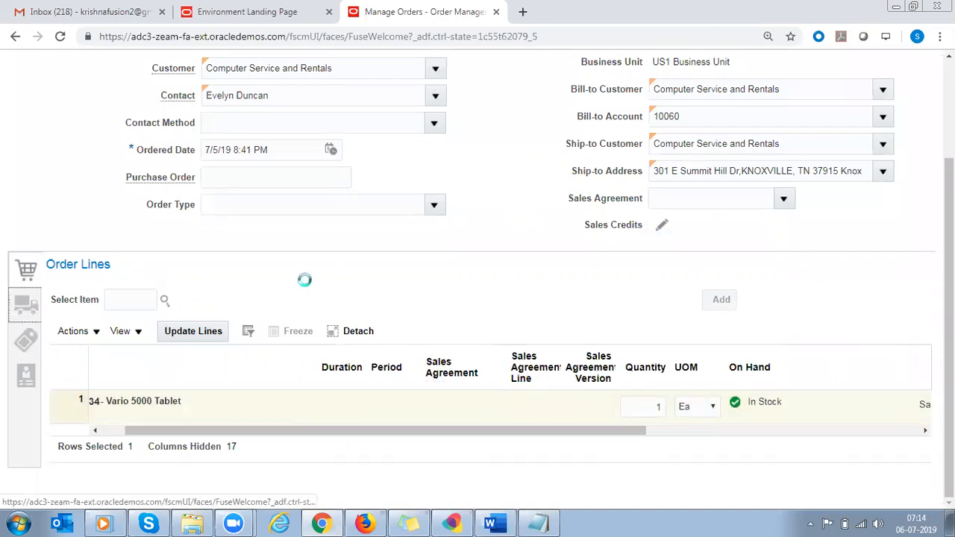
- Set the supply warehouse in the order's shipment details to 001 - Seattle
left_click(166, 305)
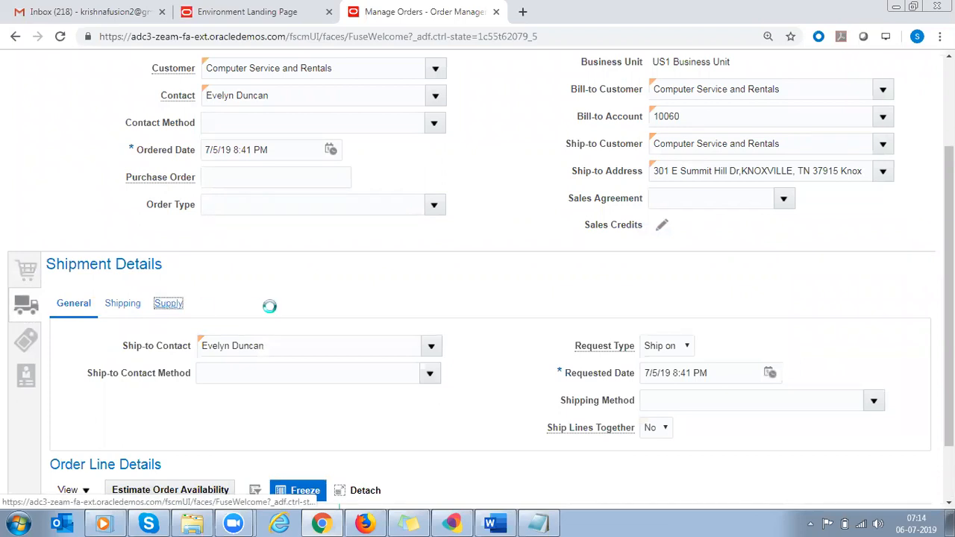
left_click(307, 345)
type("001")
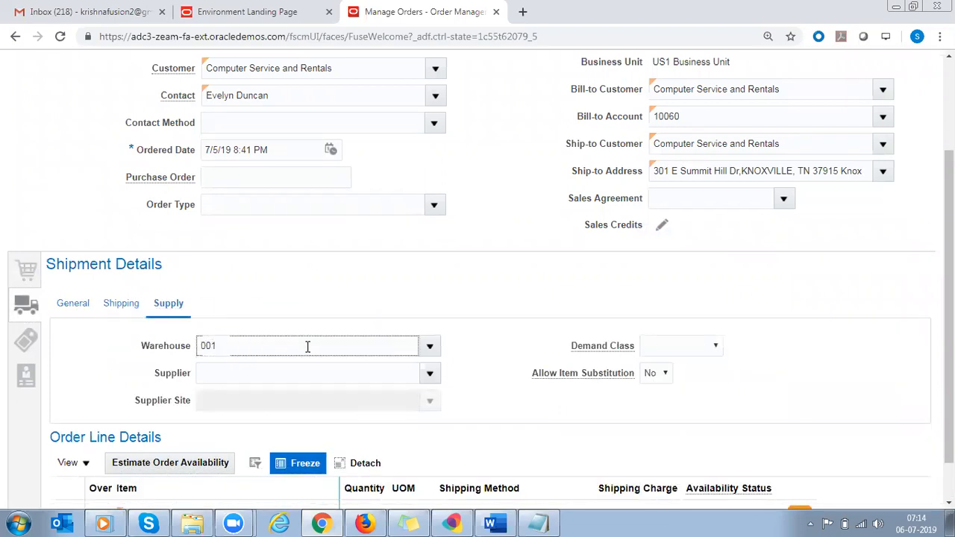
key("Tab")
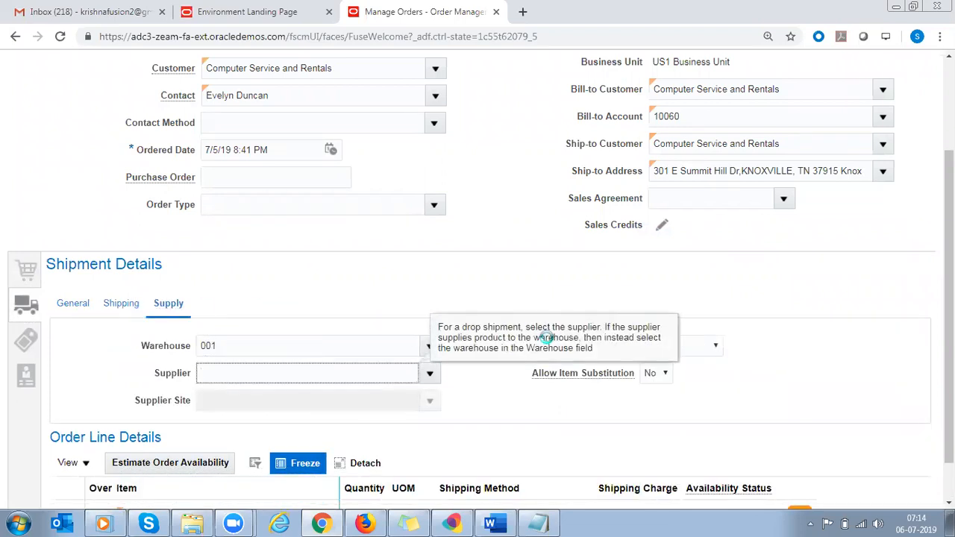
triple_click(366, 346)
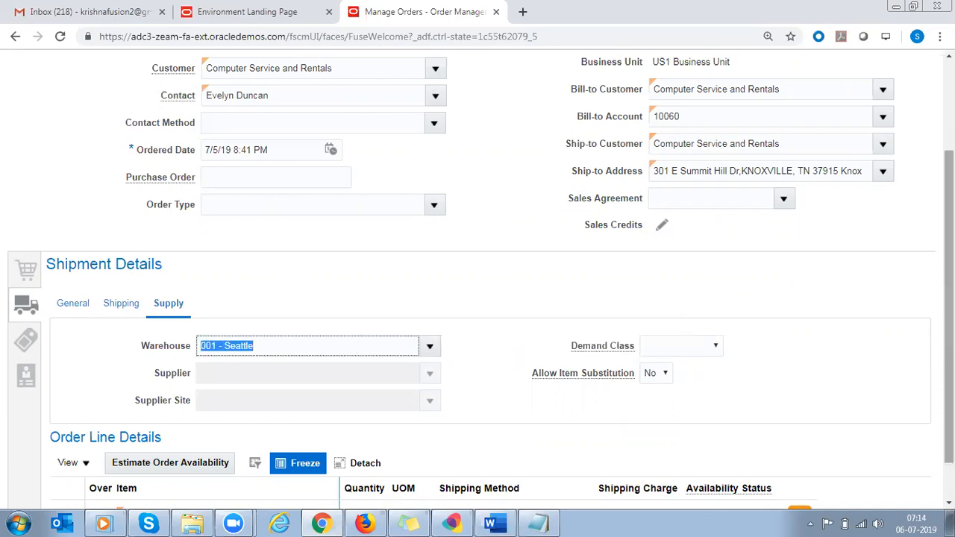
- Save the order as a draft, check its order number, and submit it
scroll(825, 185, "up", 3)
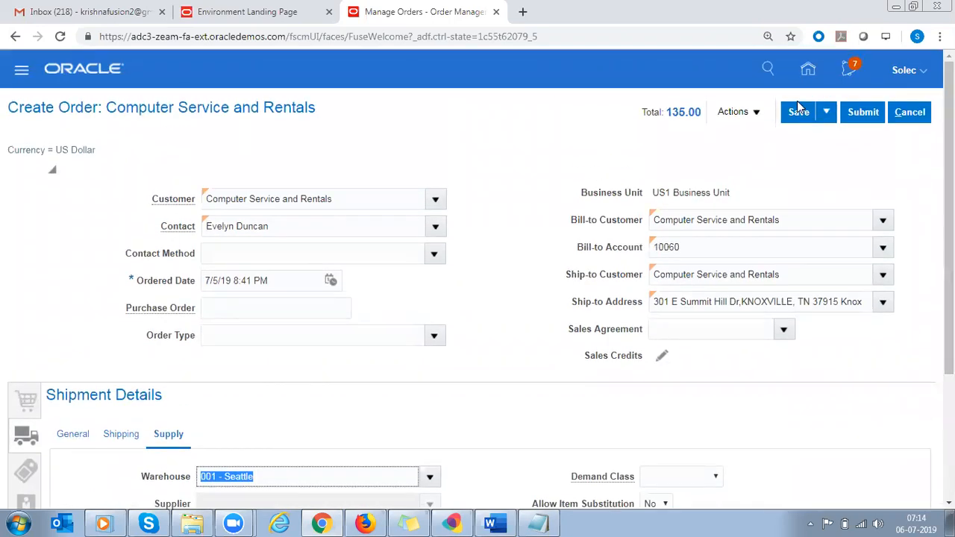
left_click(792, 112)
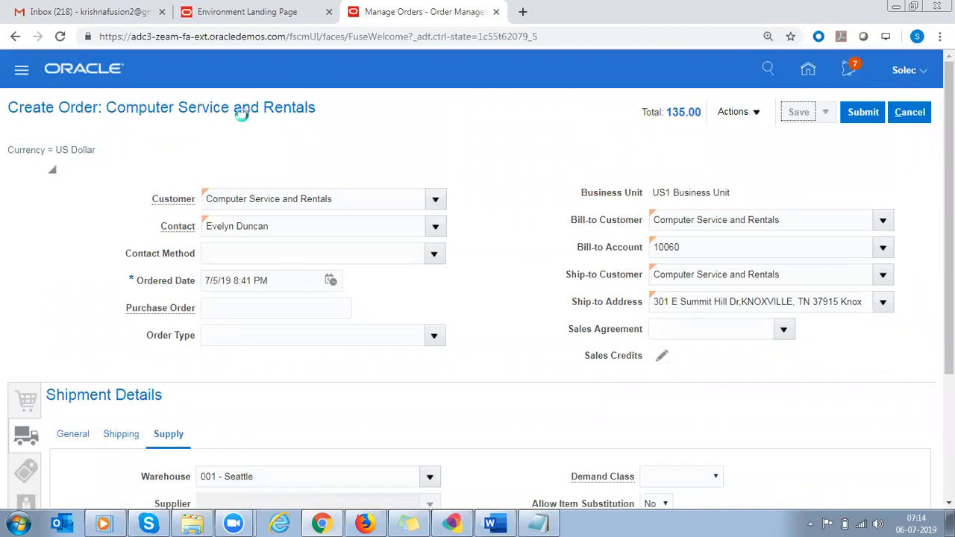
triple_click(347, 108)
left_click(348, 108)
double_click(347, 108)
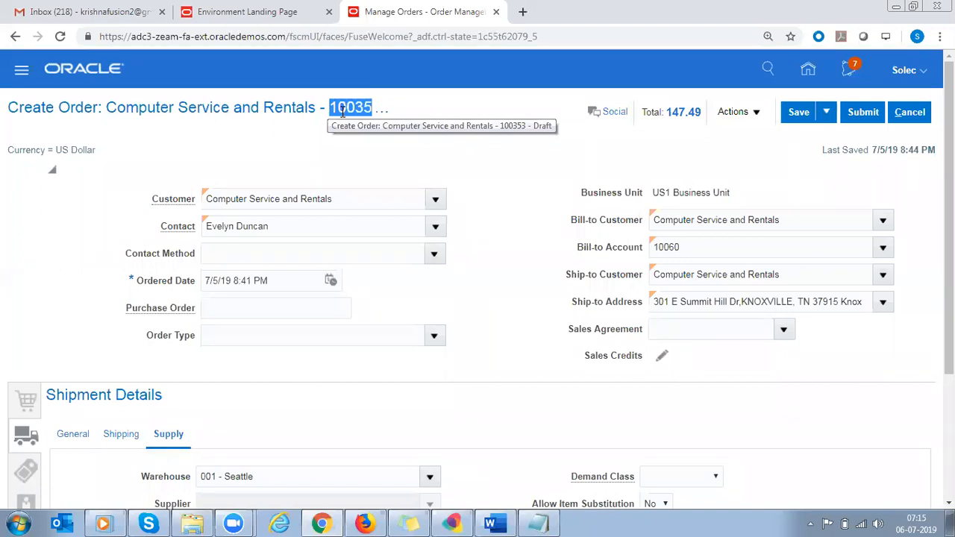
left_click(513, 139)
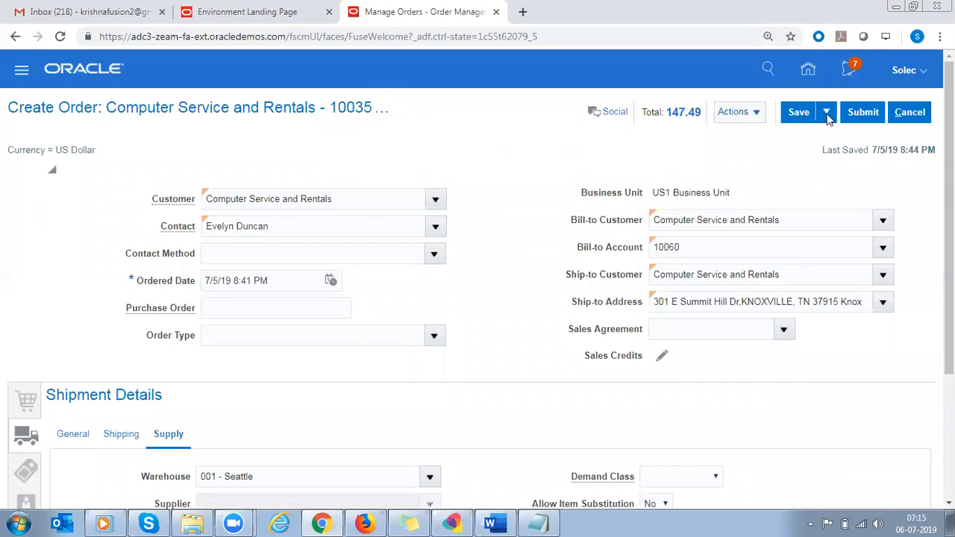
left_click(863, 112)
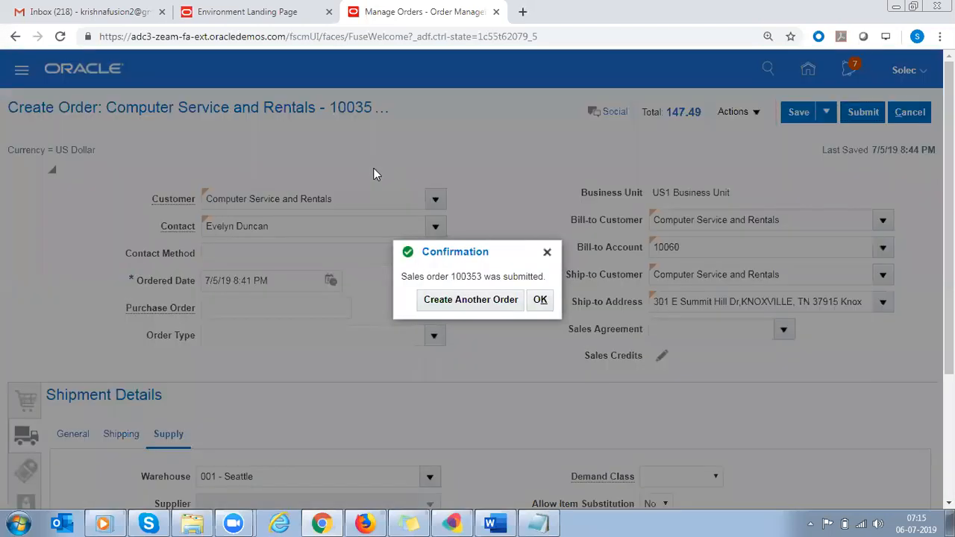
- Copy the submitted order's number into the text notes on a new line and acknowledge the submission confirmation
double_click(471, 276)
key("ctrl+c")
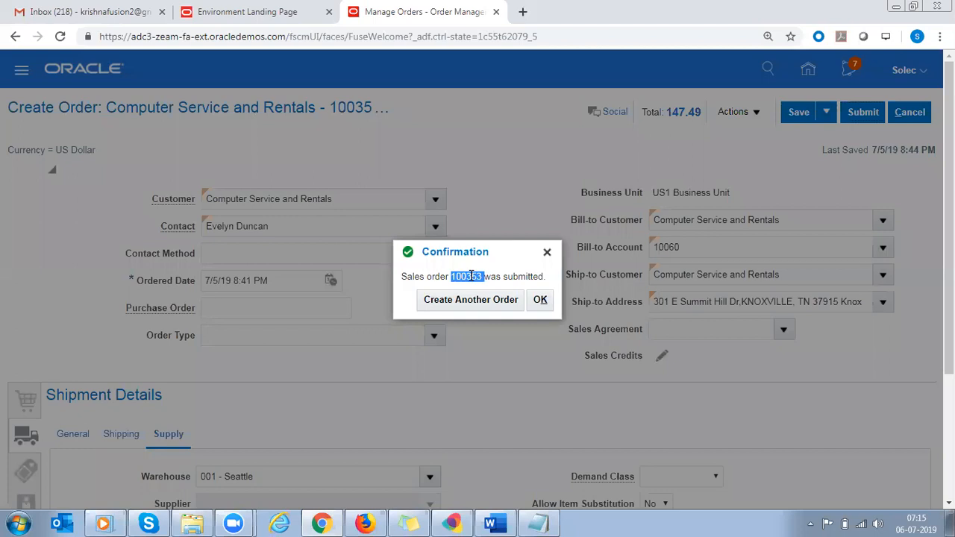
left_click(537, 524)
left_click(261, 242)
key("Return")
key("Return")
key("ctrl+v")
key("alt+Tab")
left_click(540, 300)
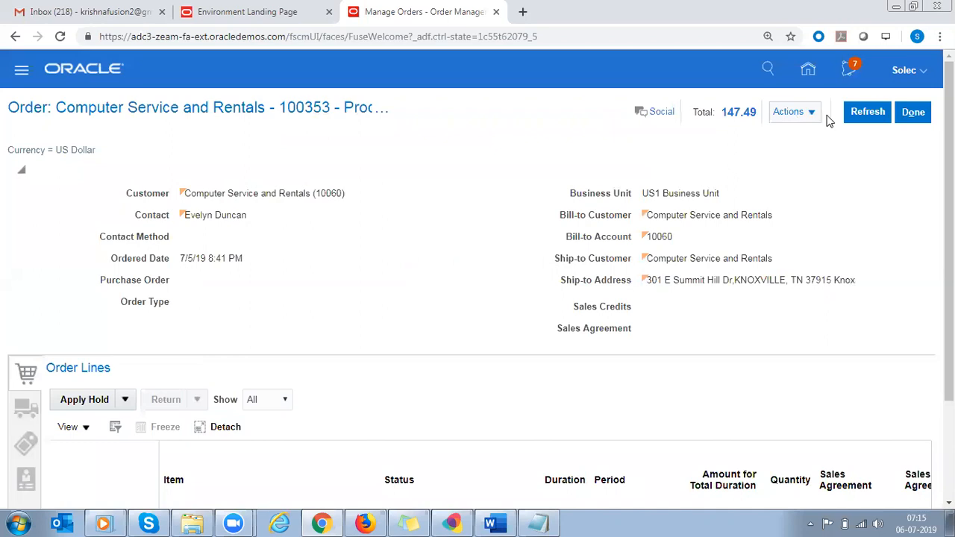
- Refresh the submitted order twice and check the order status and the tablet line's status
left_click(871, 116)
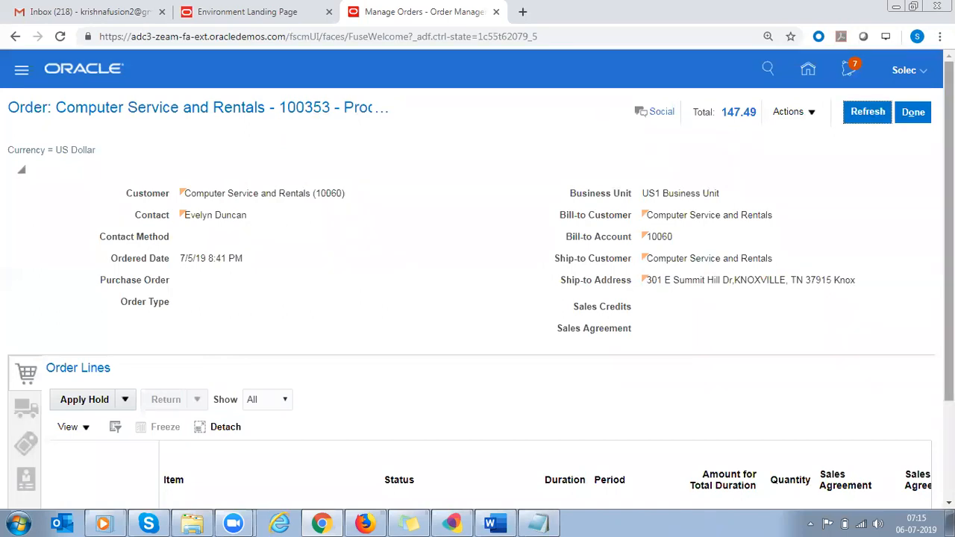
triple_click(358, 86)
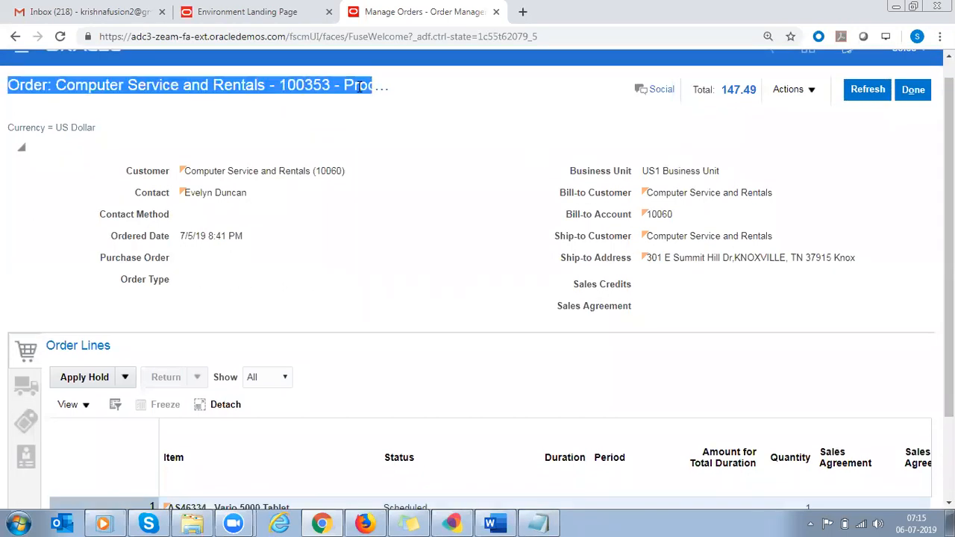
scroll(426, 465, "down", 1)
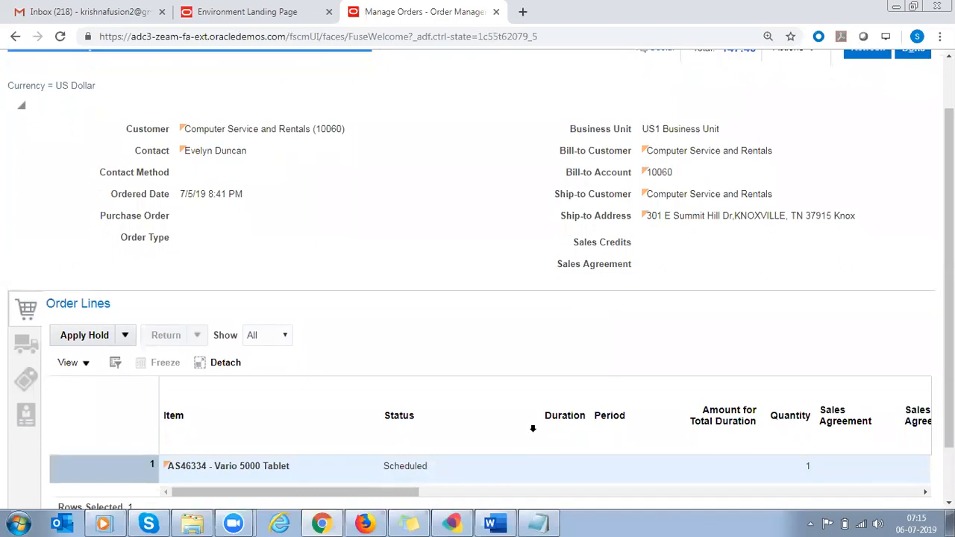
double_click(411, 467)
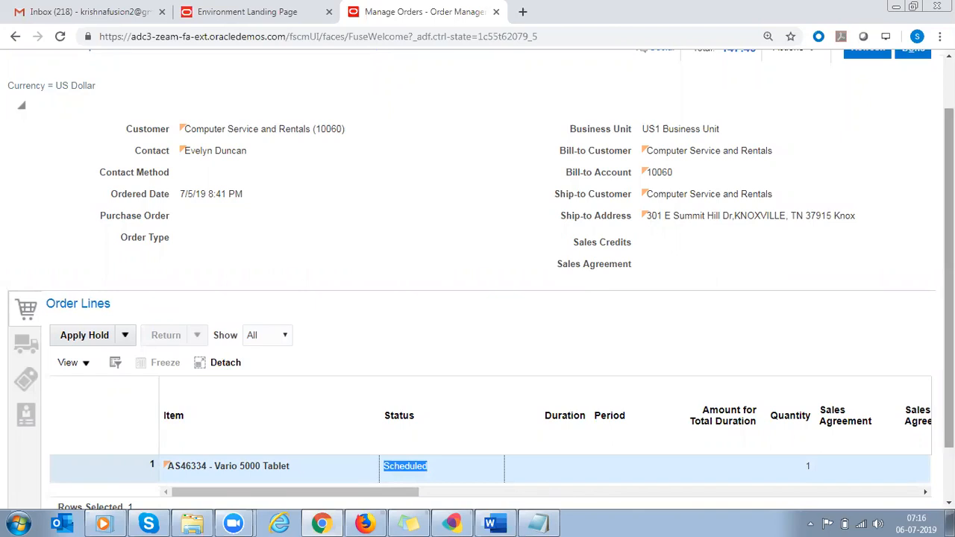
scroll(478, 281, "down", 1)
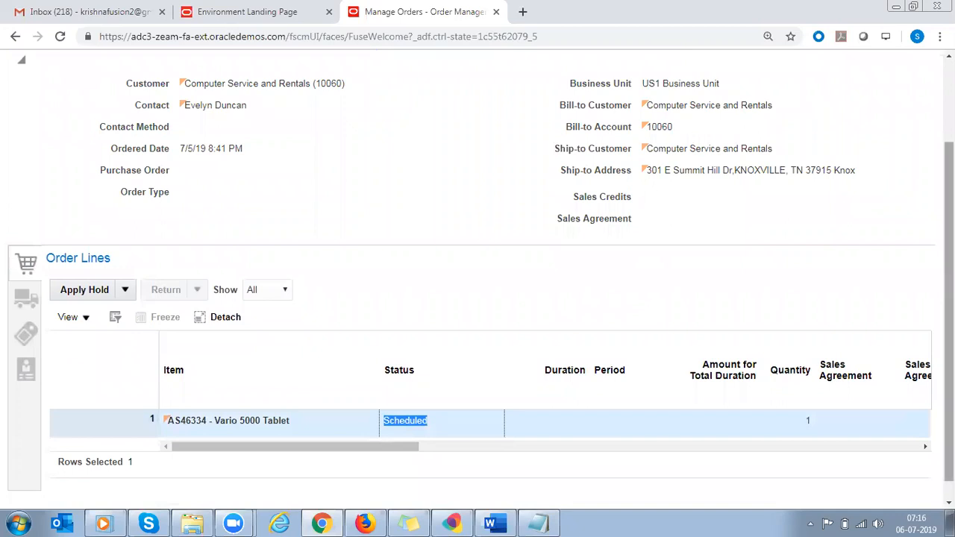
scroll(477, 281, "up", 1)
left_click(868, 76)
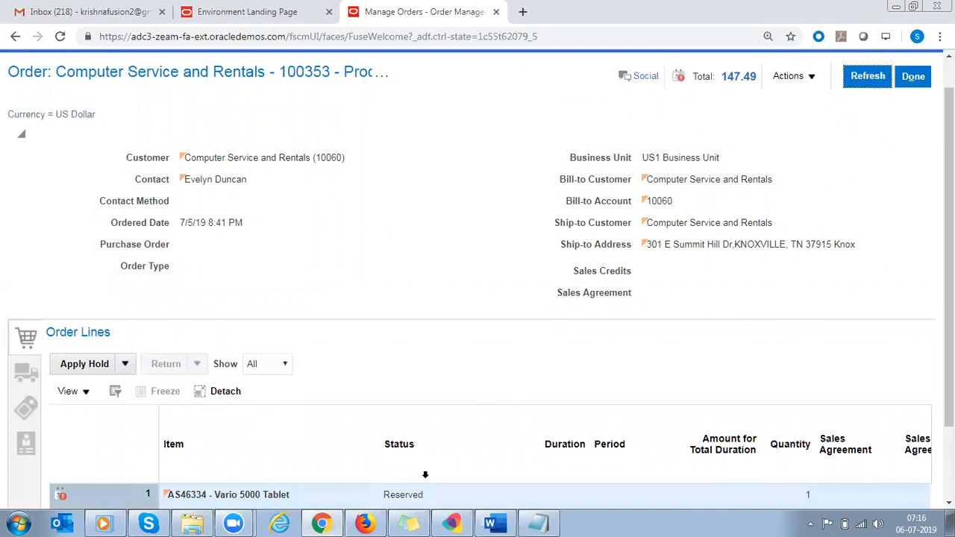
double_click(414, 493)
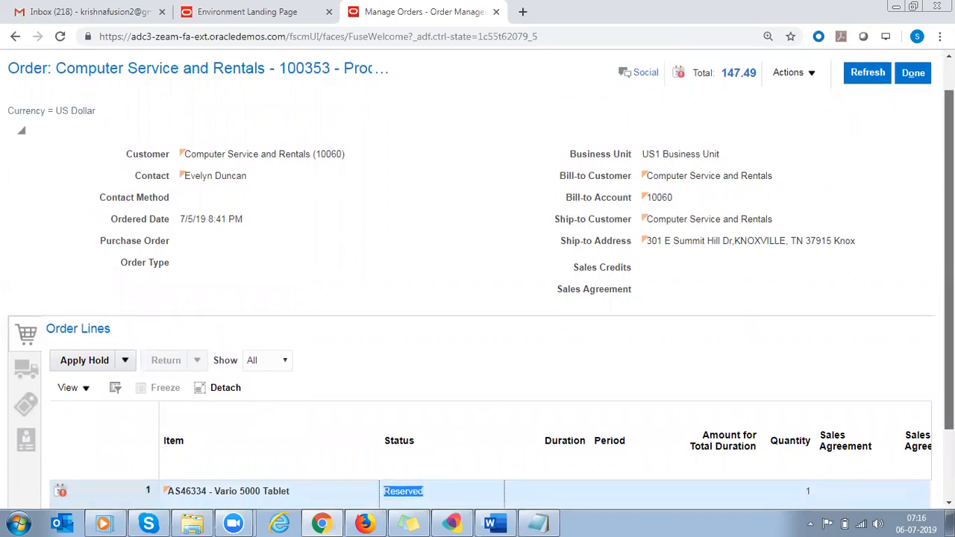
scroll(522, 392, "down", 1)
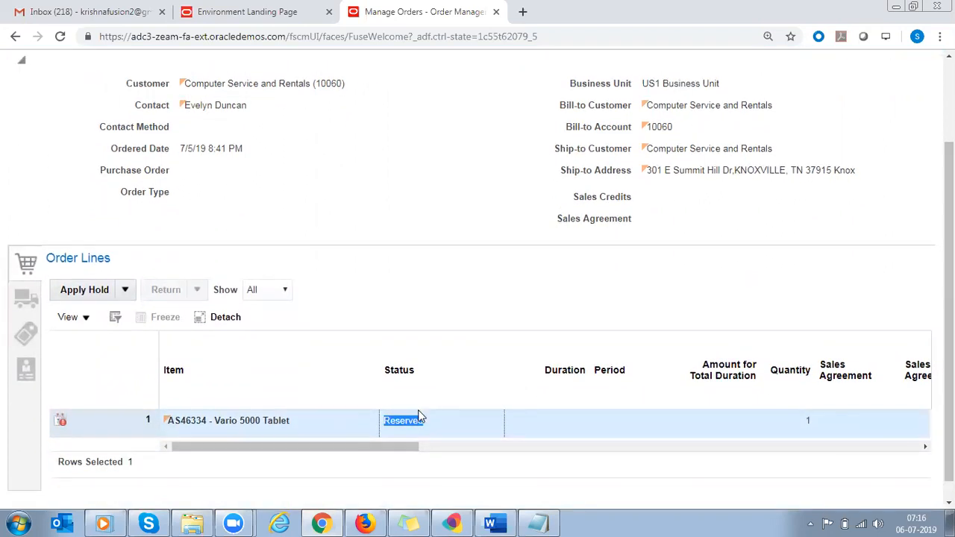
- View the supply section of the submitted order's shipment details and check the assigned warehouse
left_click(26, 298)
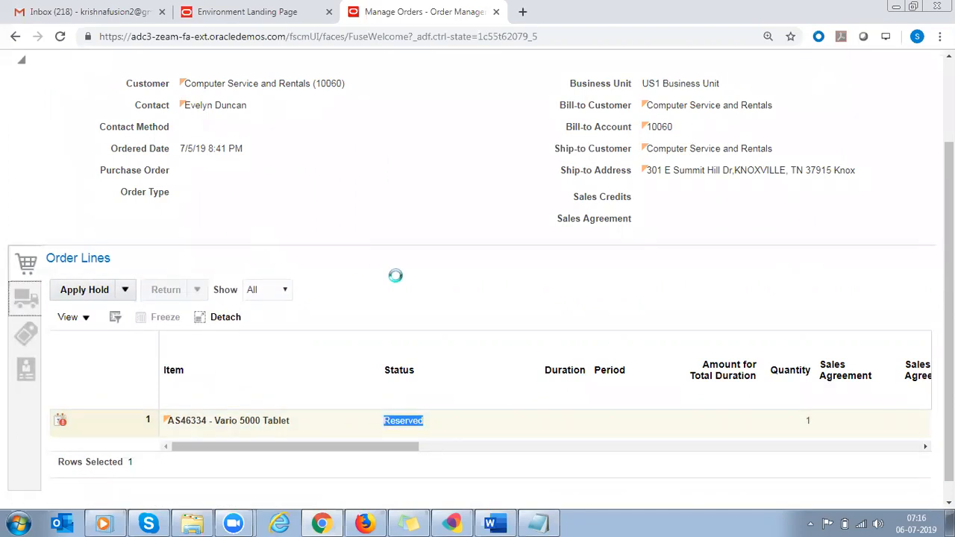
left_click(164, 291)
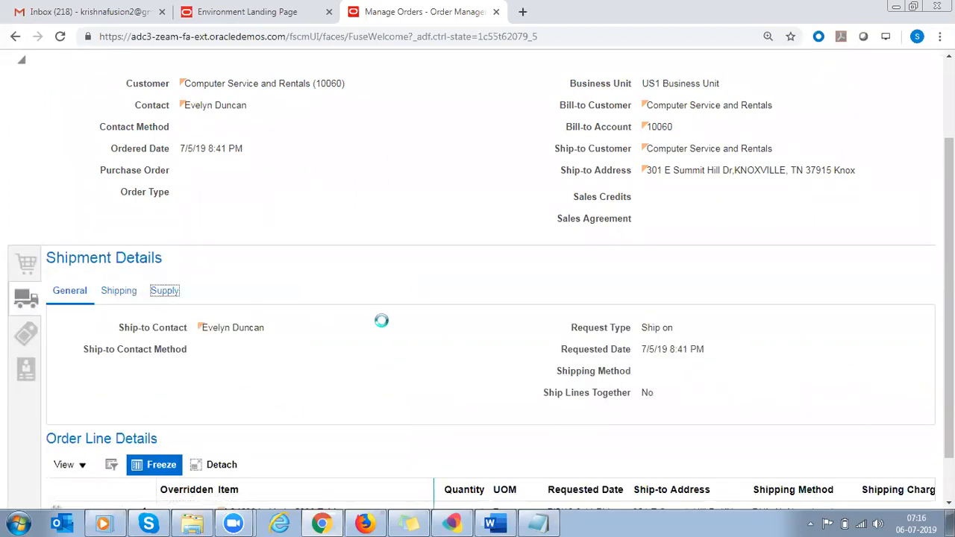
triple_click(231, 327)
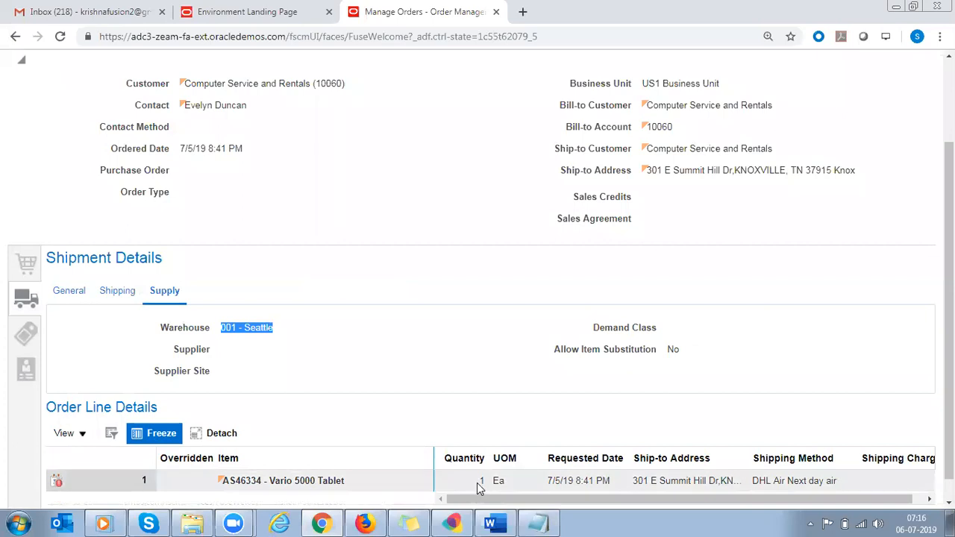
- Return to the order lines, refresh the order again, and check the tablet line's fulfillment status
left_click(27, 273)
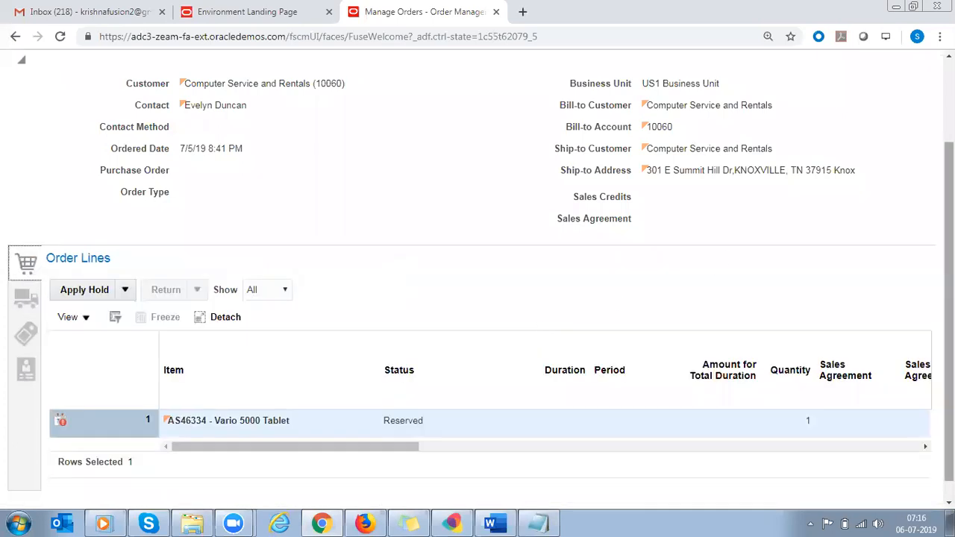
scroll(821, 119, "up", 2)
left_click(877, 66)
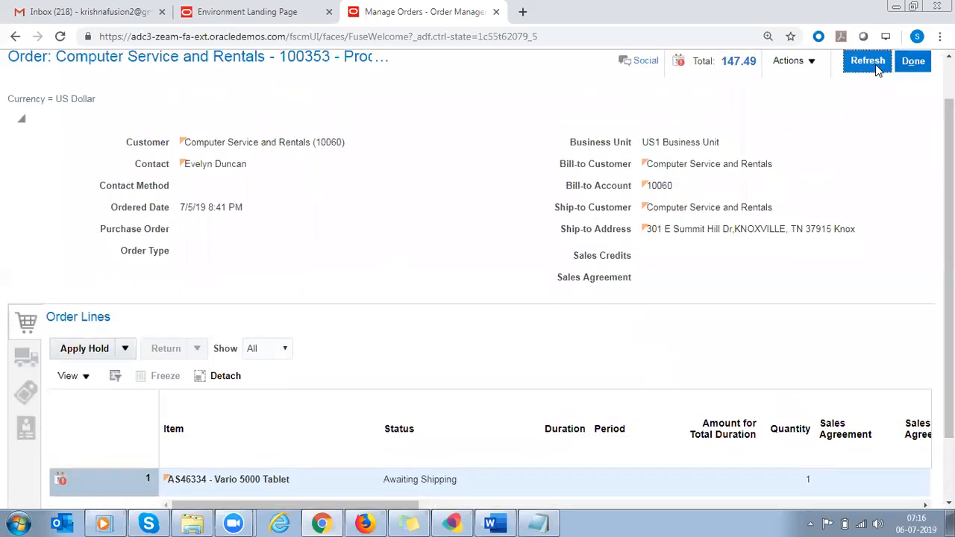
triple_click(439, 479)
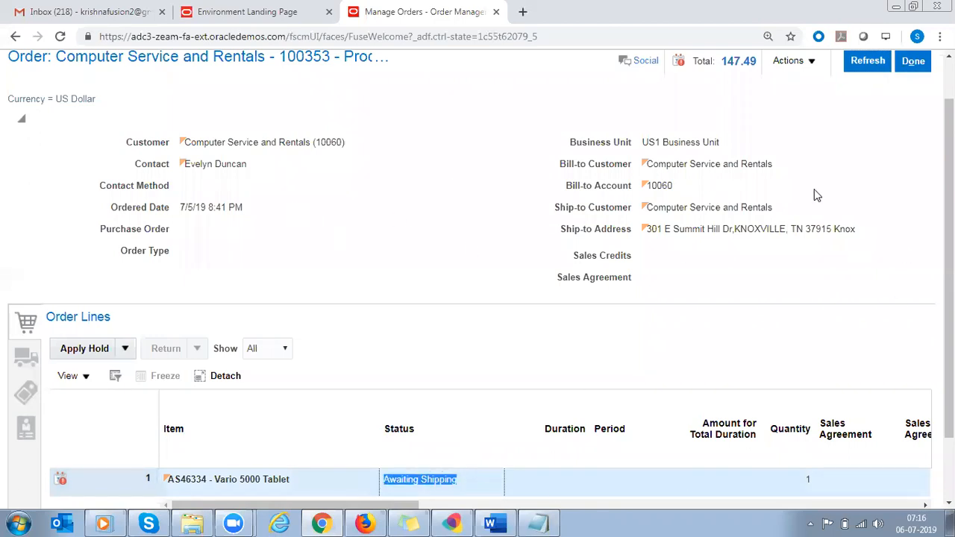
- Switch the submitted order to the fulfillment view
left_click_drag(949, 172, 949, 145)
left_click(806, 97)
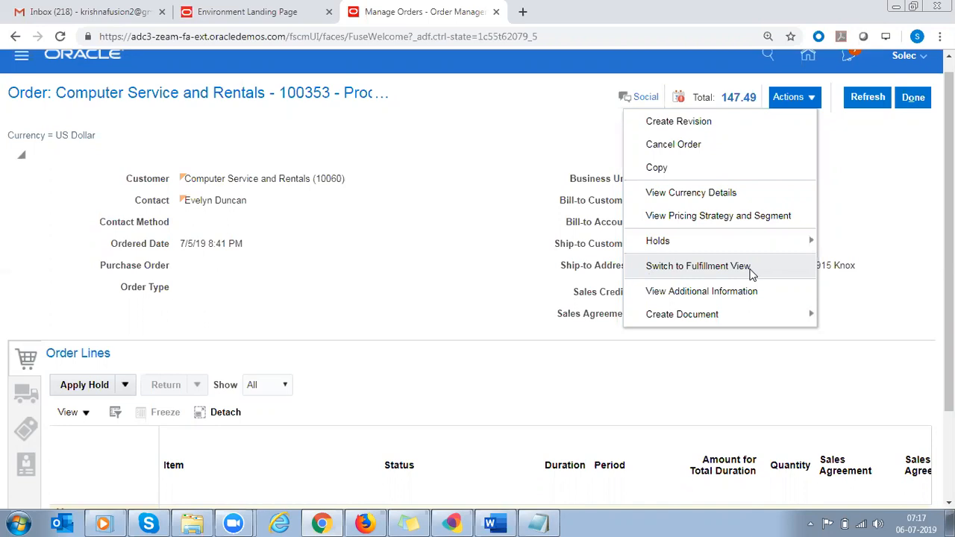
left_click(750, 269)
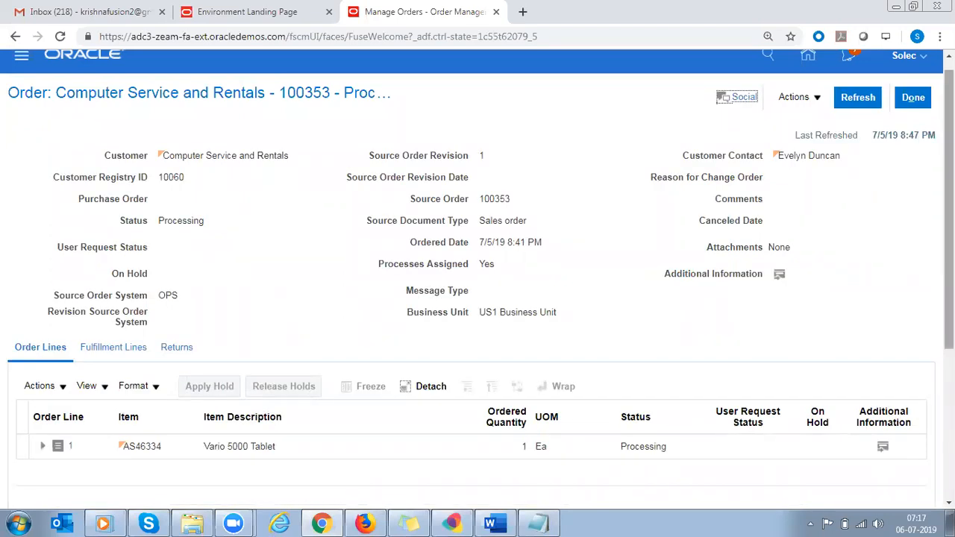
- Check the order's returns, return to its order lines, and expand the tablet's order line
scroll(477, 269, "down", 2)
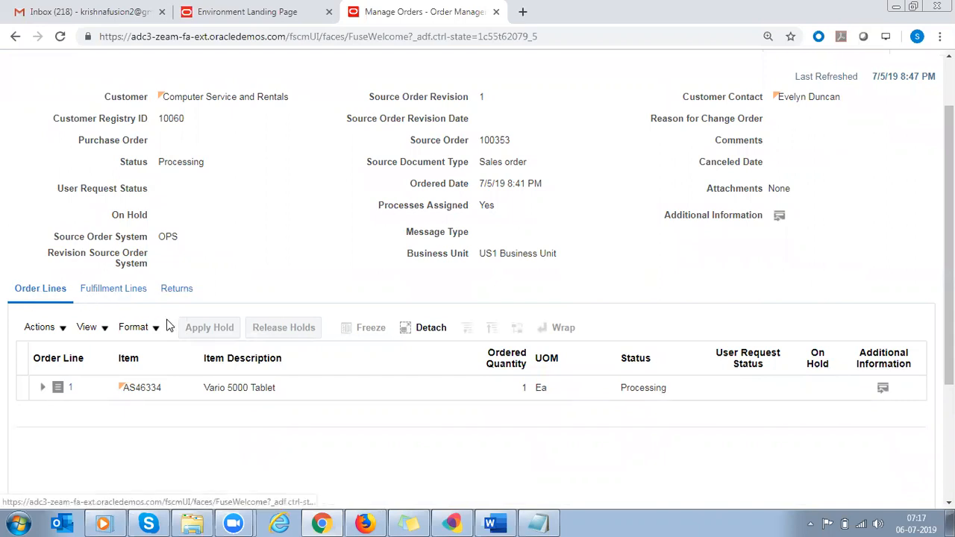
left_click(186, 296)
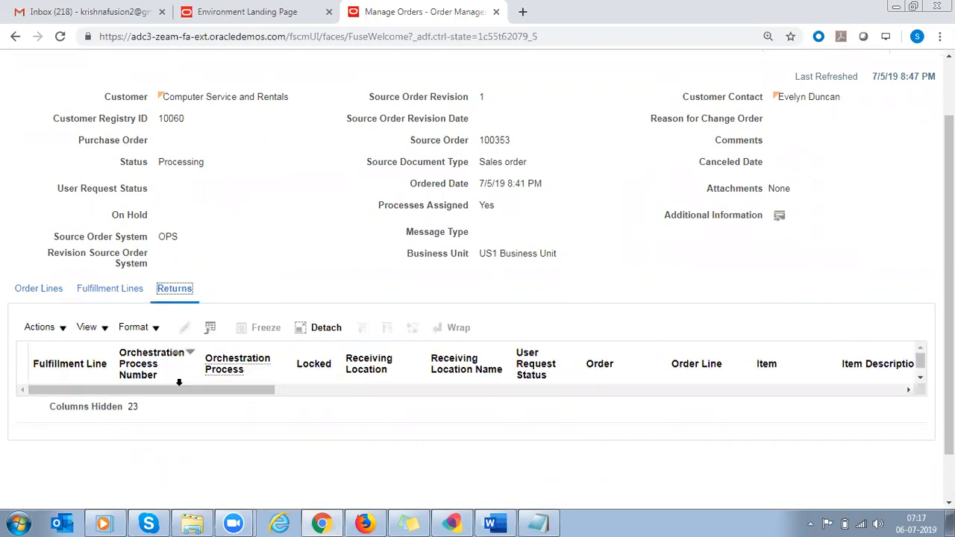
left_click(41, 290)
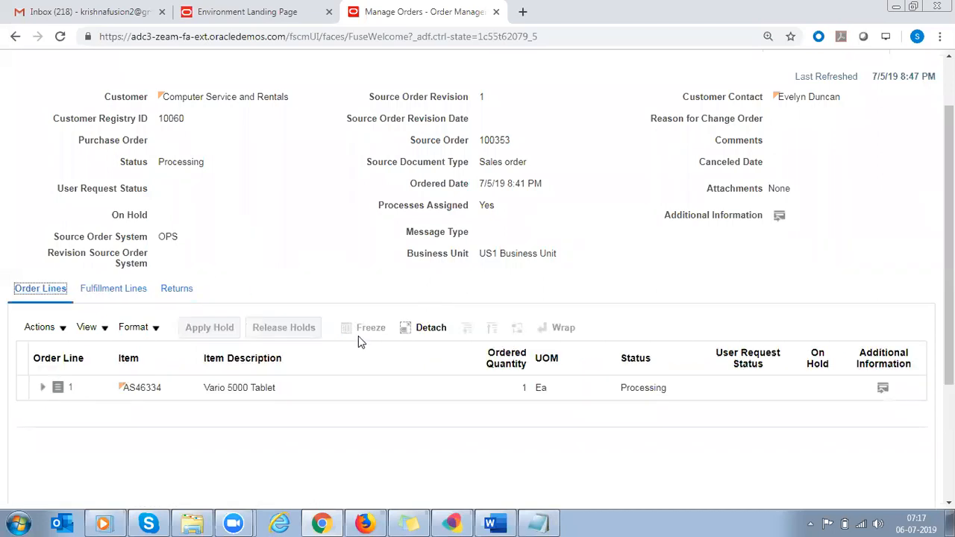
left_click(44, 389)
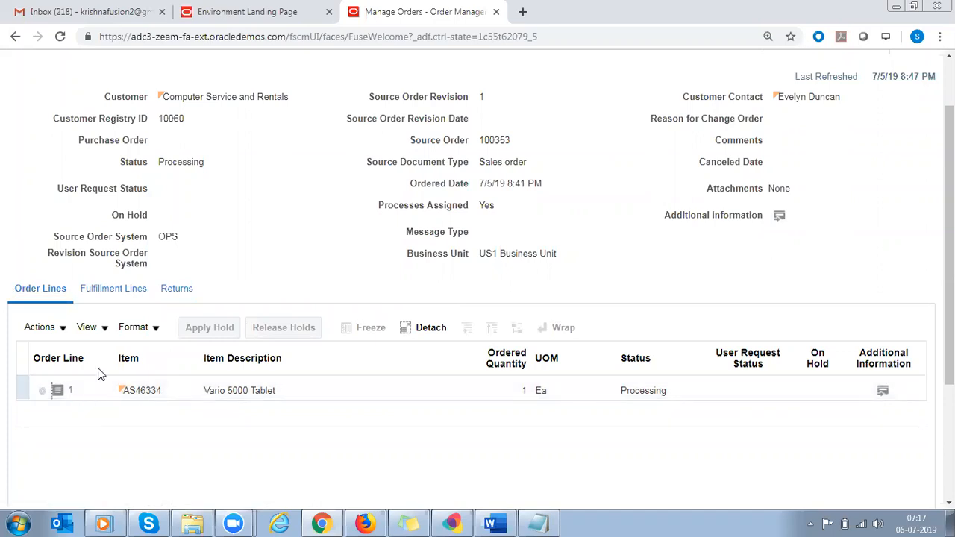
- Open the order's fulfillment lines and look over the general attributes of the tablet's fulfillment line
left_click(116, 291)
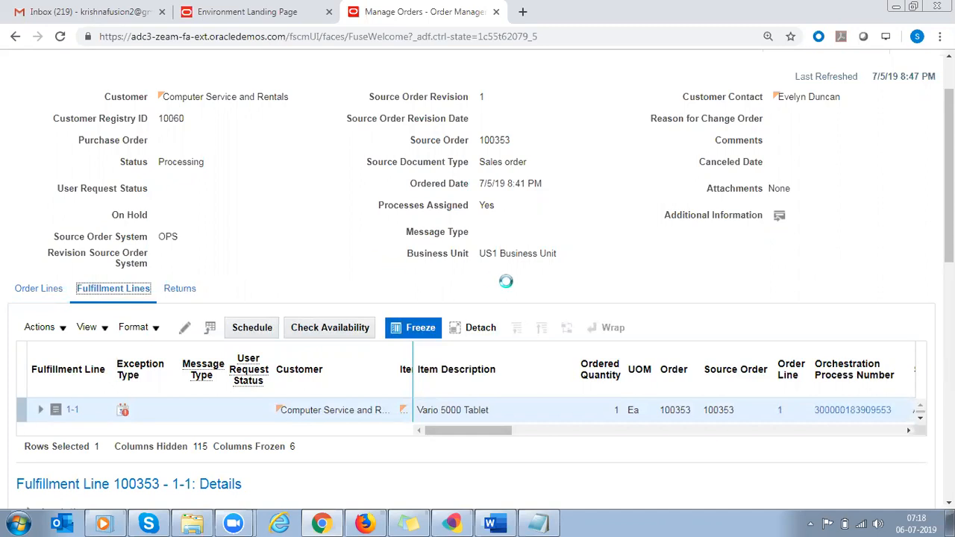
scroll(478, 279, "down", 3)
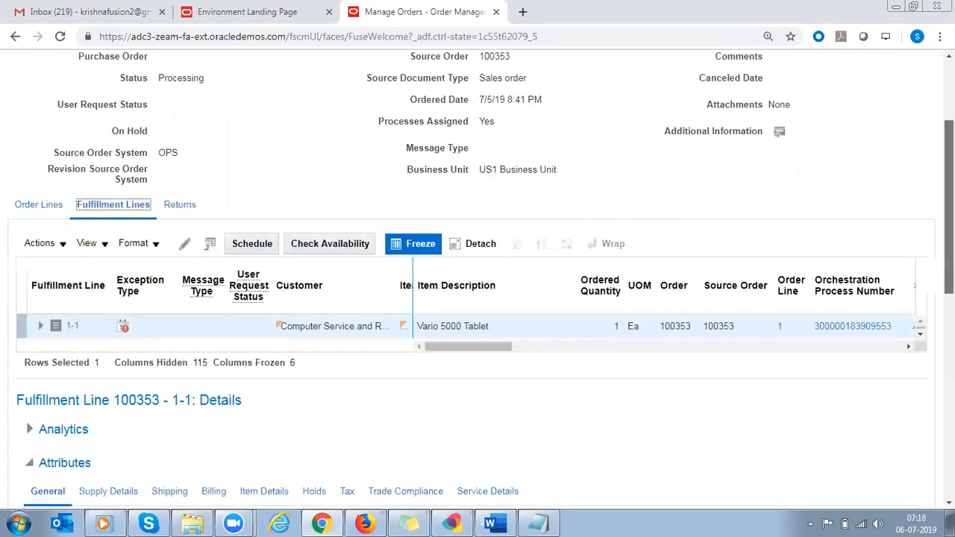
scroll(478, 279, "down", 2)
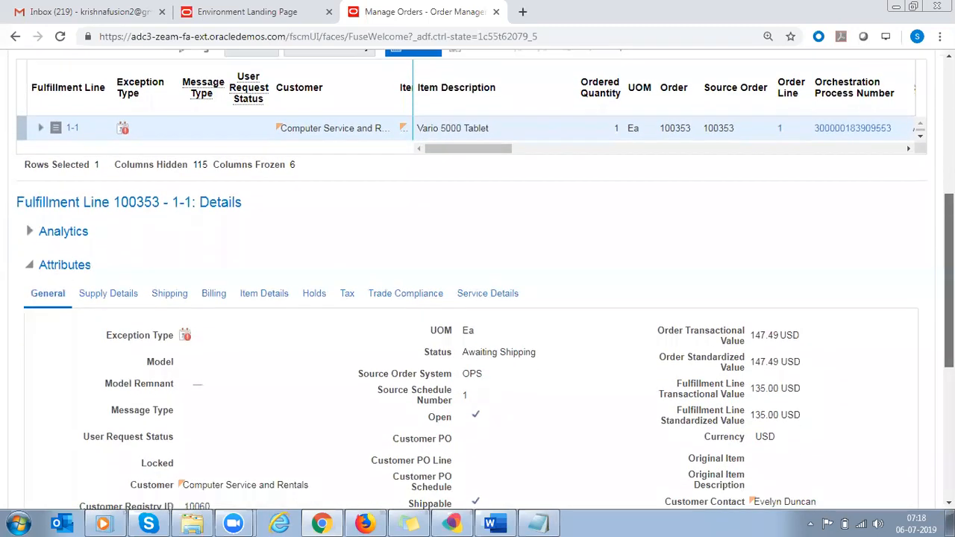
scroll(478, 280, "up", 2)
scroll(477, 280, "up", 1)
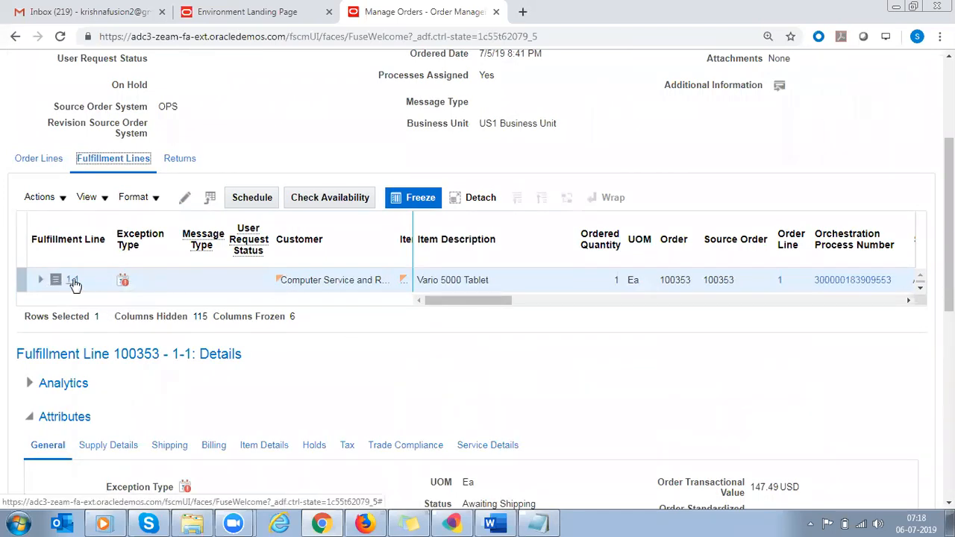
- Check the status, warehouse and orchestration process name of the tablet's fulfillment line
left_click_drag(456, 300, 466, 301)
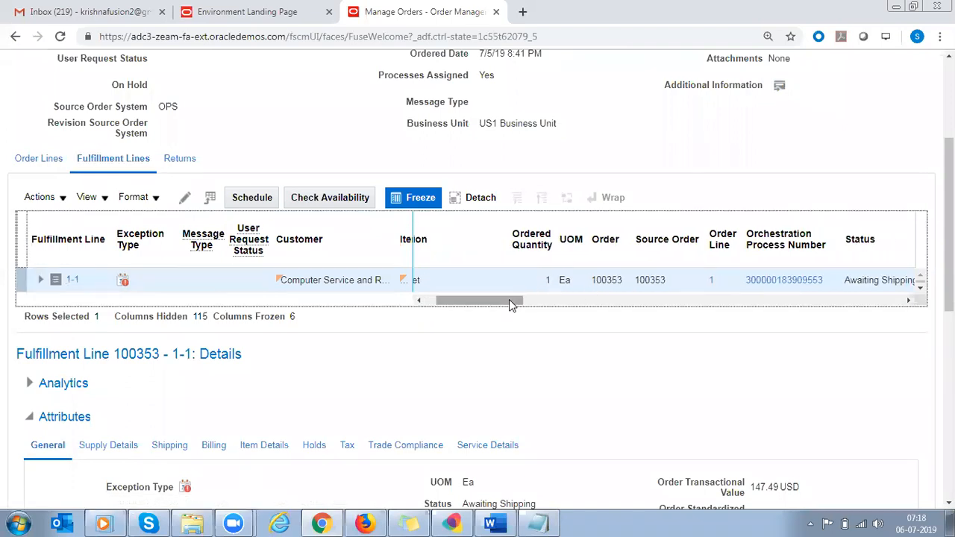
left_click_drag(509, 301, 545, 301)
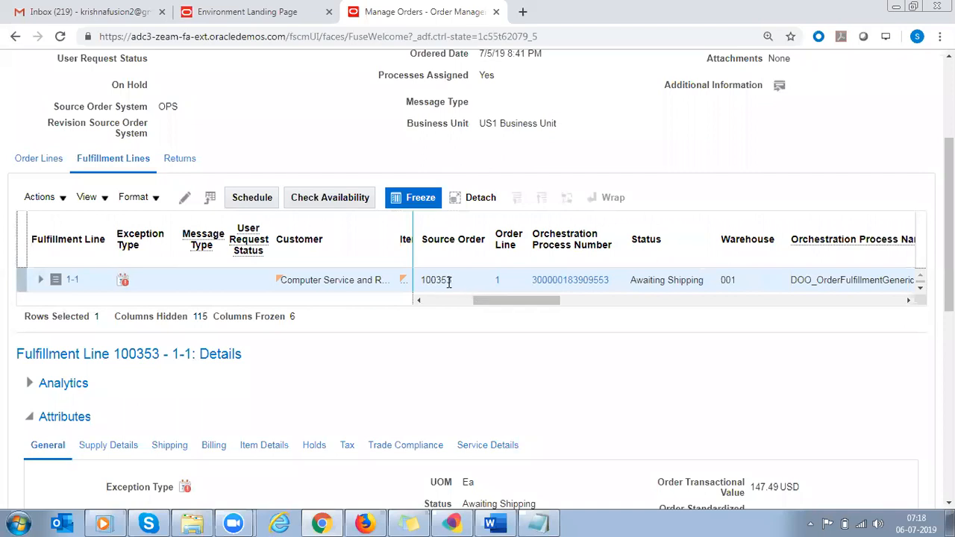
left_click_drag(482, 301, 493, 302)
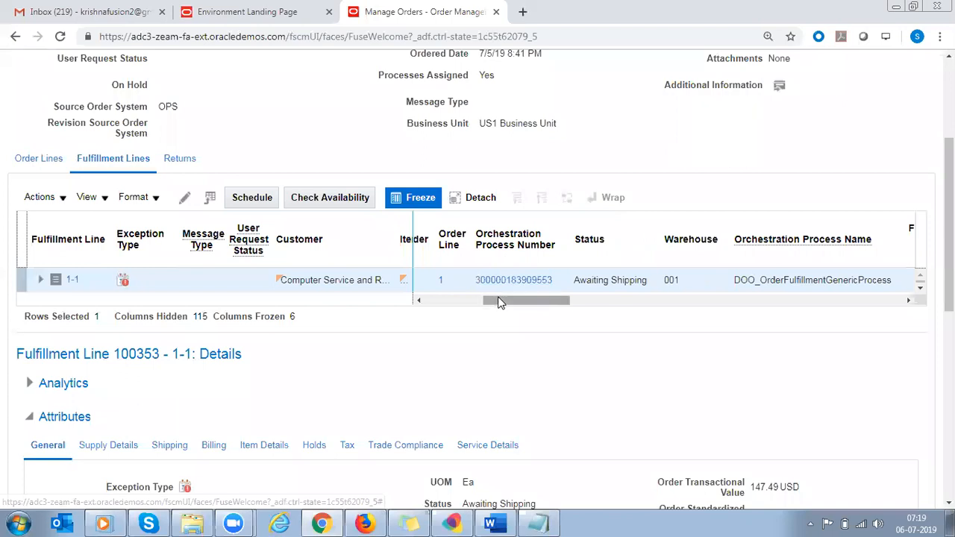
left_click_drag(497, 302, 508, 302)
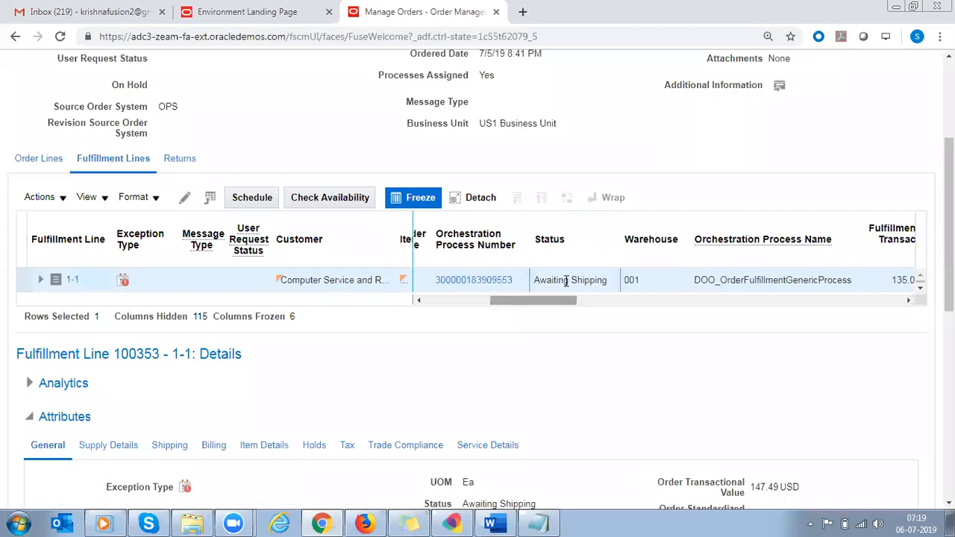
triple_click(566, 281)
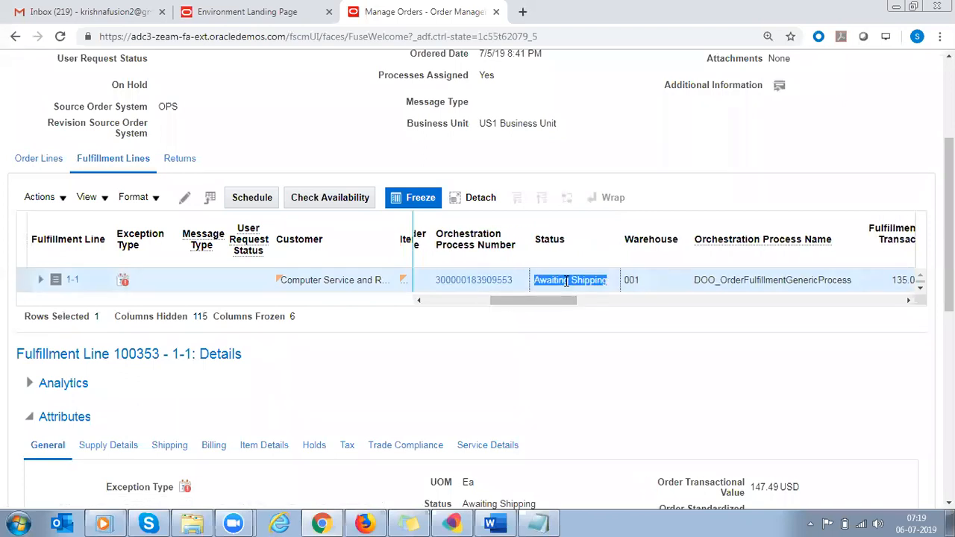
left_click_drag(544, 298, 549, 301)
double_click(562, 280)
double_click(636, 280)
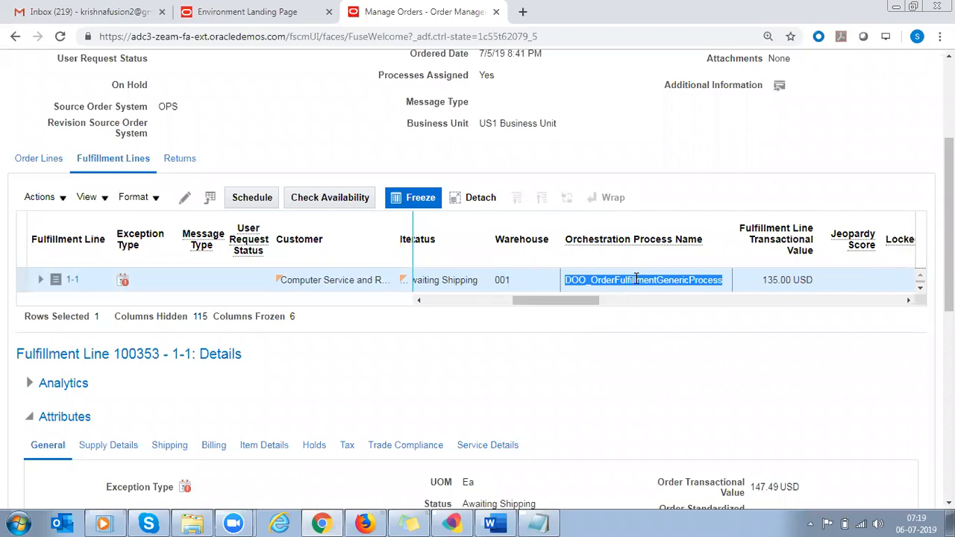
- Check the fulfillment line's transactional value, shipping method and scheduled ship date
left_click_drag(579, 301, 627, 302)
left_click(687, 284)
double_click(687, 280)
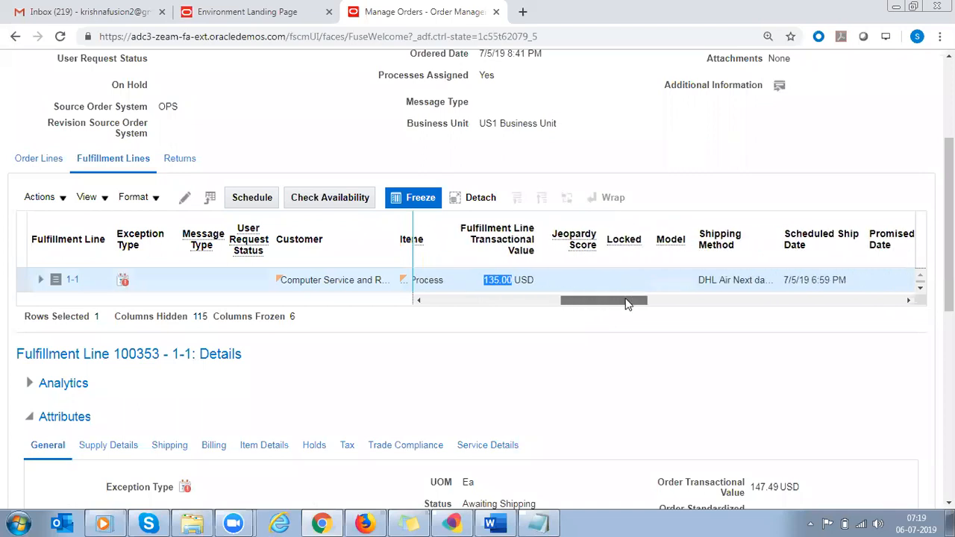
triple_click(699, 280)
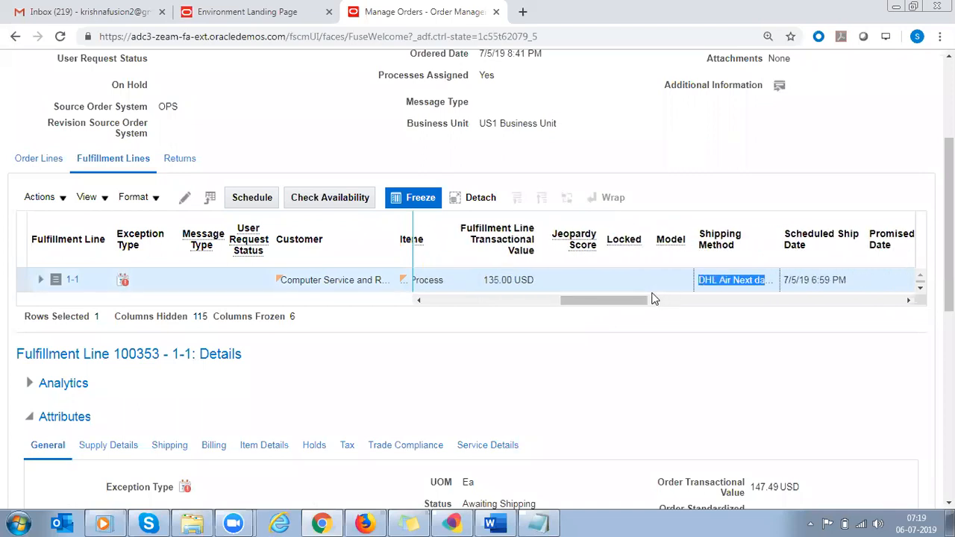
left_click_drag(619, 299, 658, 306)
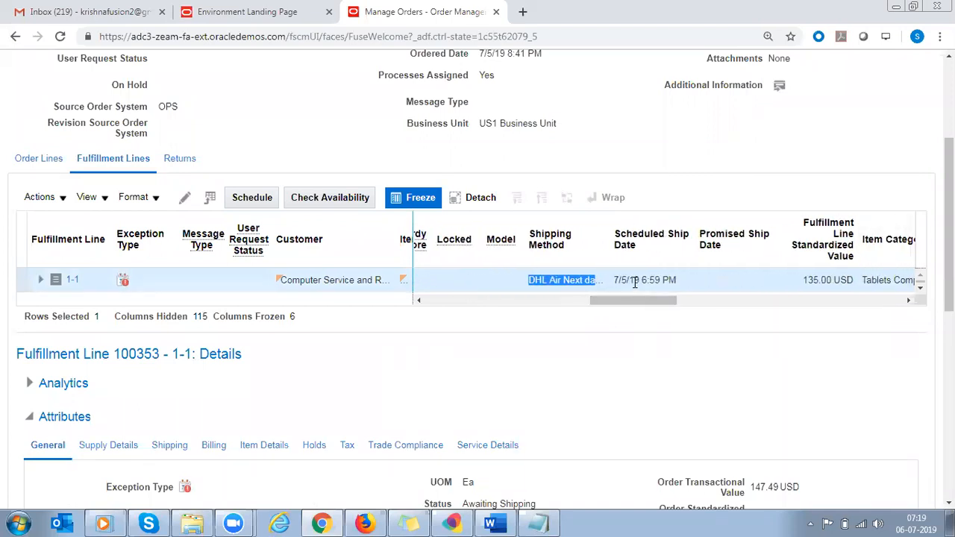
triple_click(635, 280)
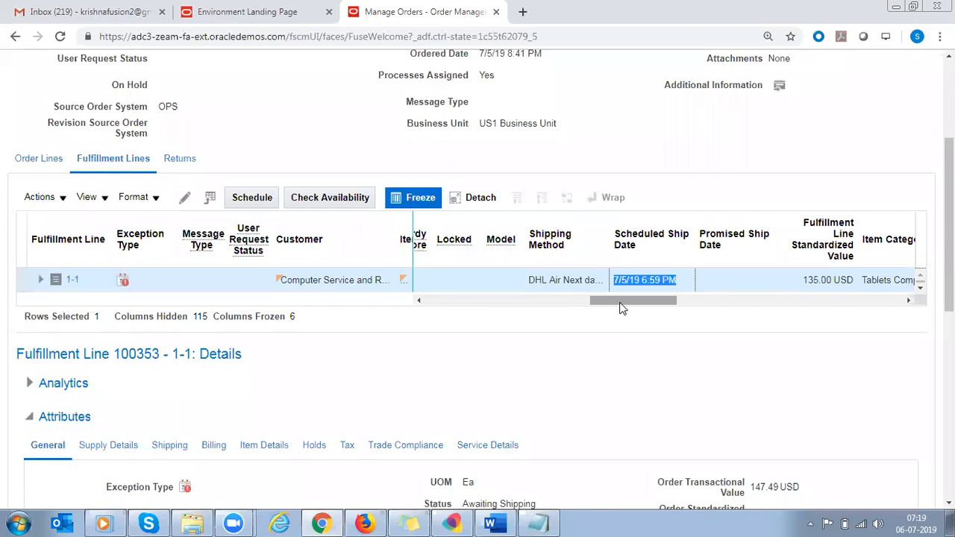
left_click_drag(620, 303, 620, 303)
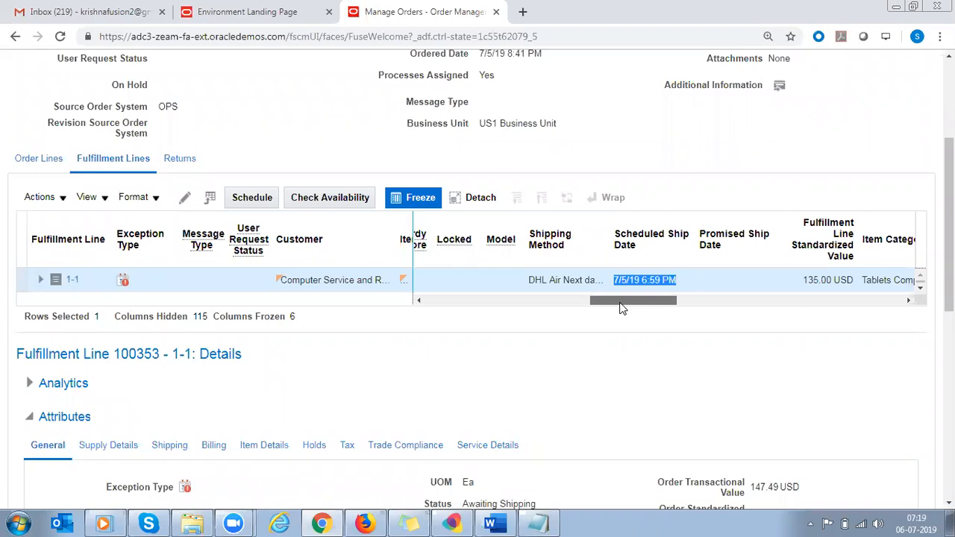
left_click_drag(622, 307, 628, 307)
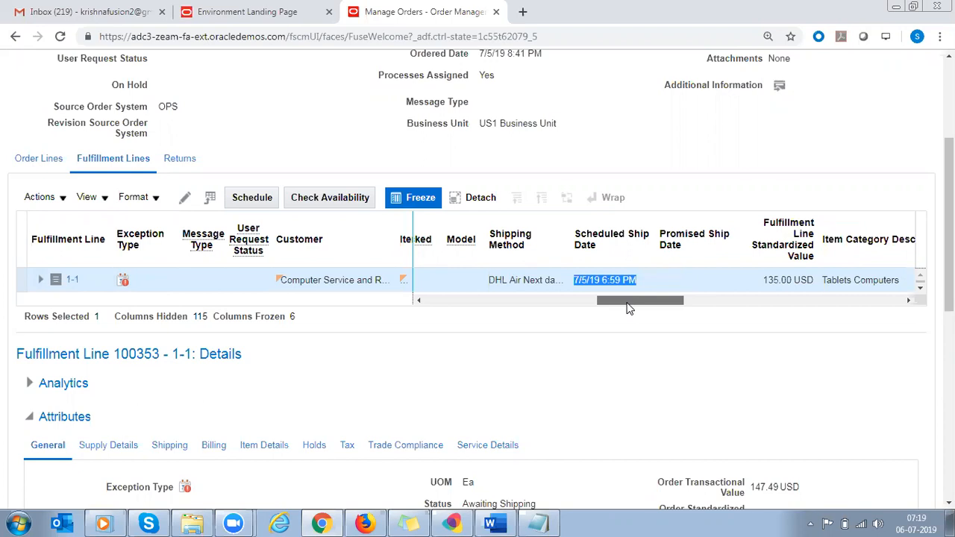
- Open the orchestration process assigned to the tablet's fulfillment line and view its orchestration plan
left_click_drag(629, 308, 478, 315)
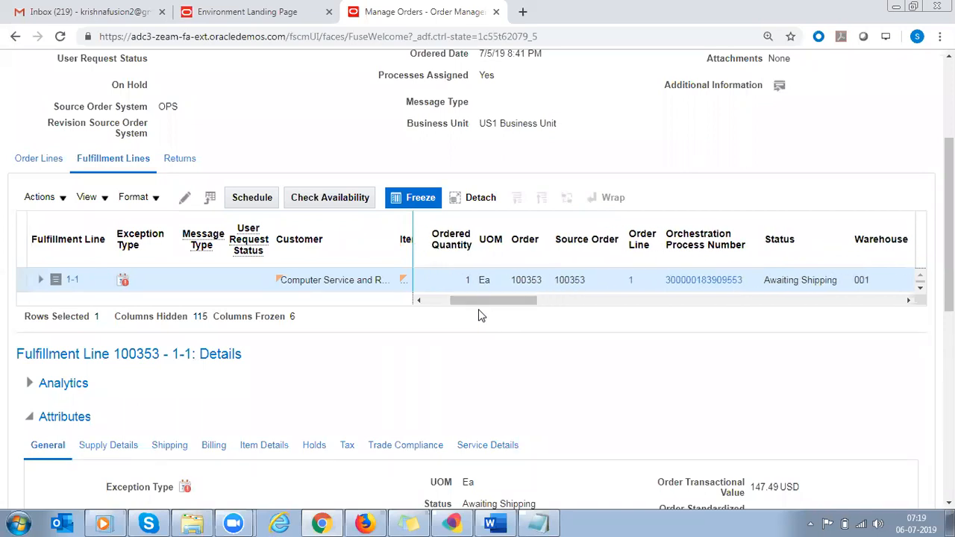
scroll(478, 282, "down", 1)
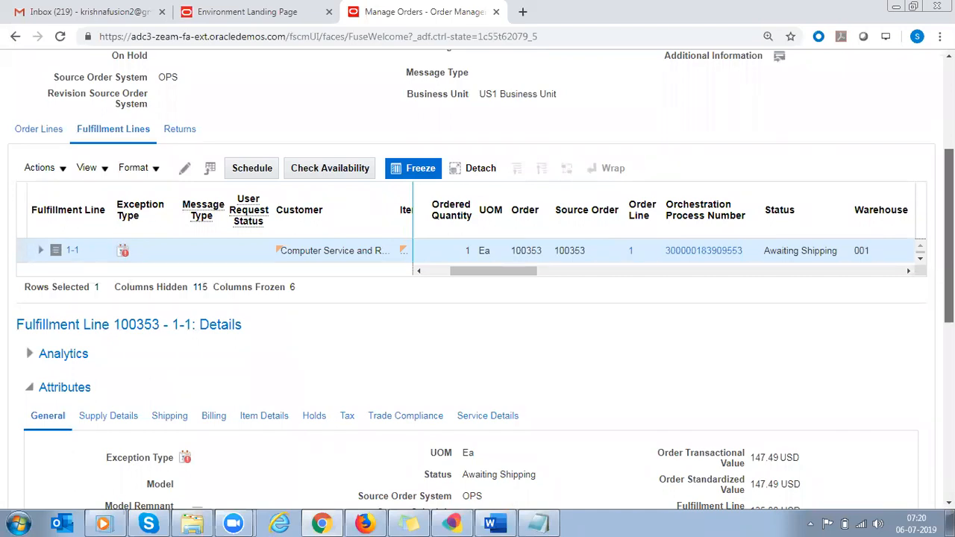
scroll(478, 282, "down", 4)
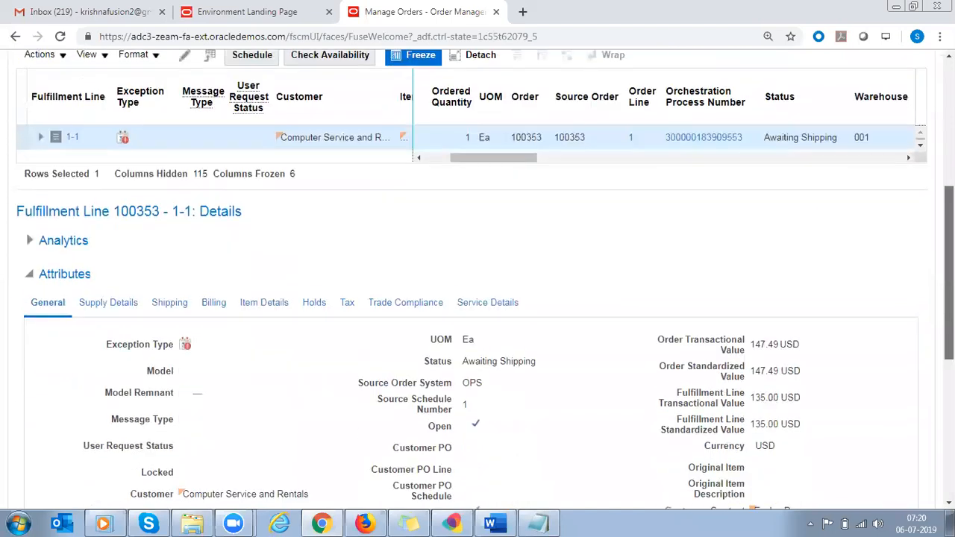
scroll(478, 282, "up", 1)
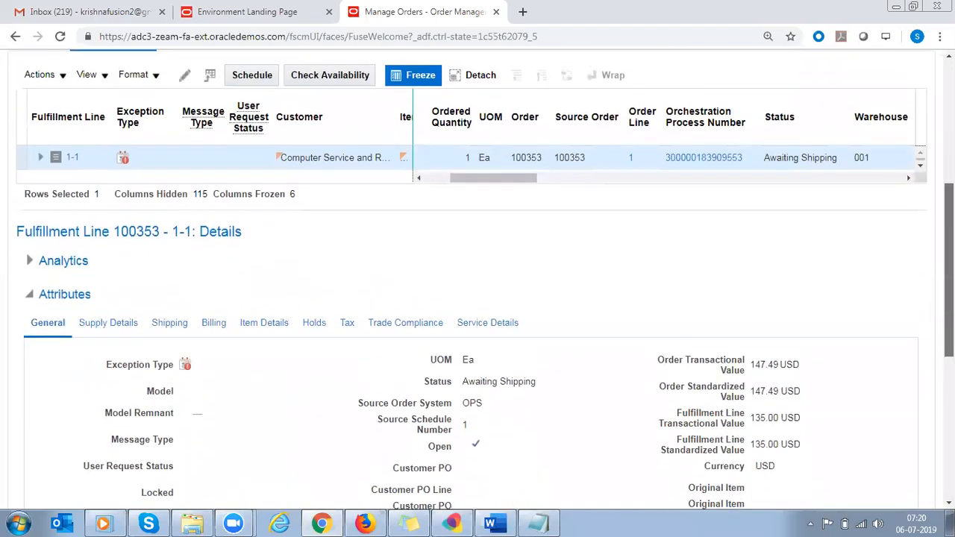
scroll(477, 282, "down", 2)
scroll(477, 281, "up", 3)
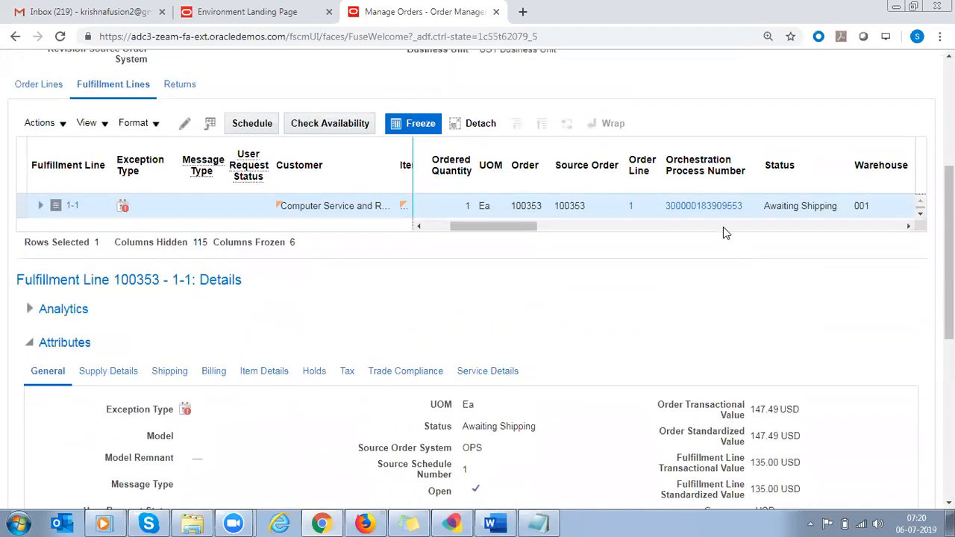
left_click(703, 206)
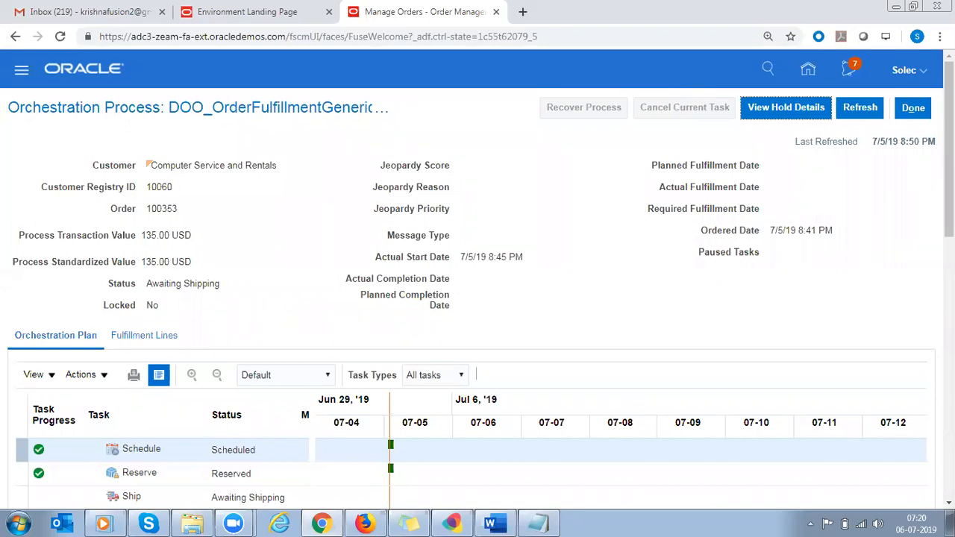
scroll(949, 149, "down", 1)
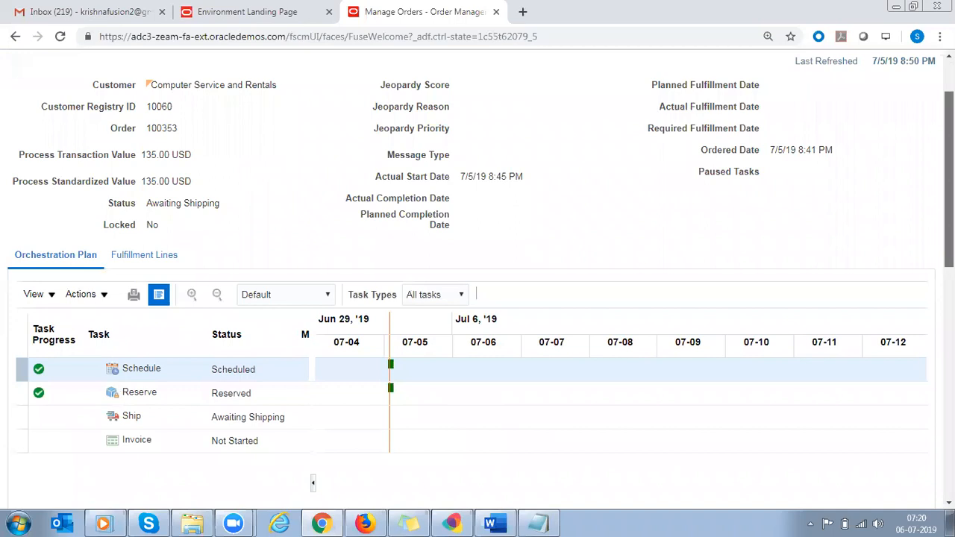
scroll(323, 284, "down", 1)
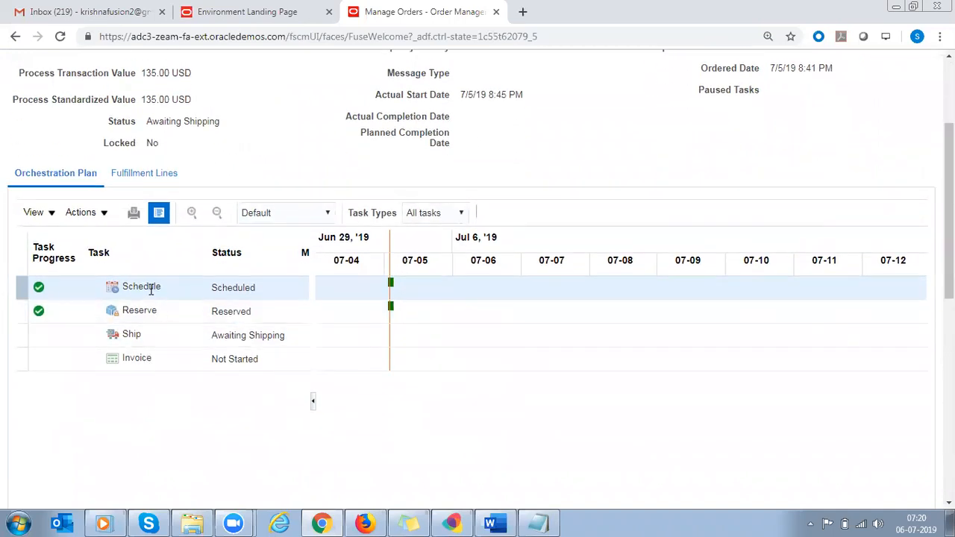
- Examine the Schedule, Reserve, Ship and Invoice tasks and their progress in the orchestration plan
double_click(149, 287)
double_click(141, 312)
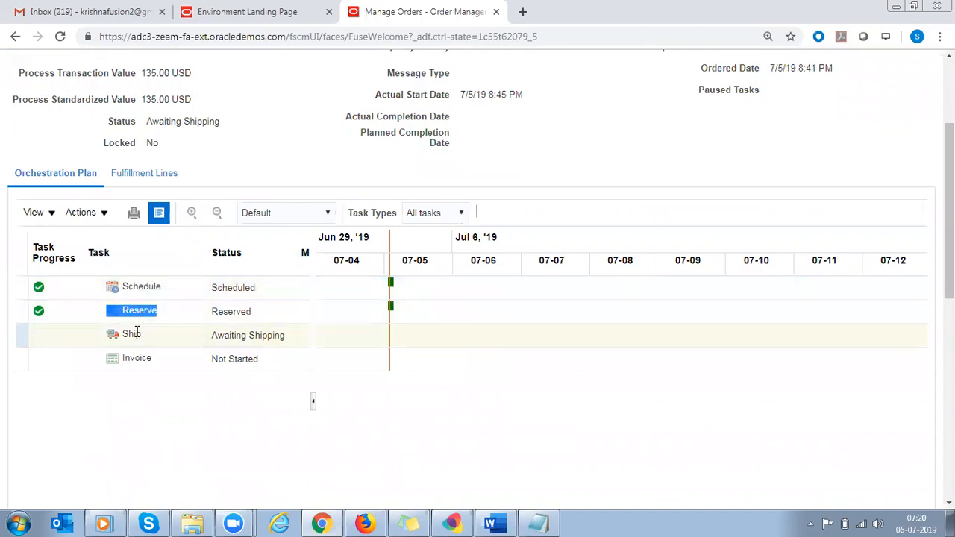
double_click(136, 359)
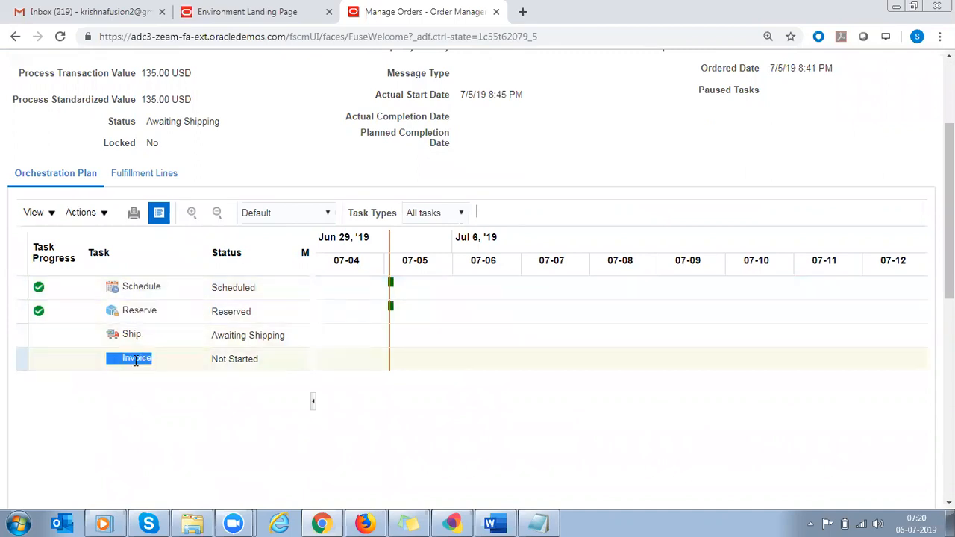
double_click(135, 335)
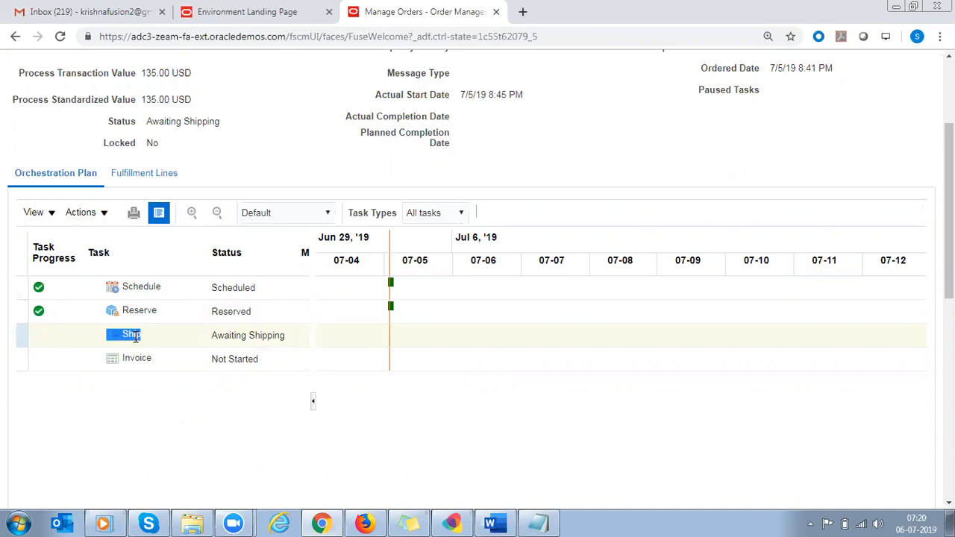
double_click(134, 357)
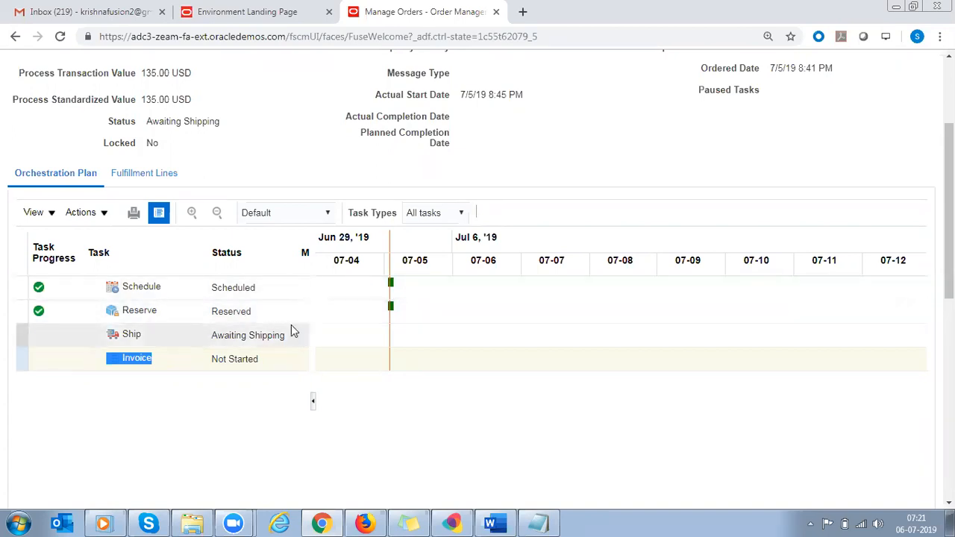
left_click(393, 287)
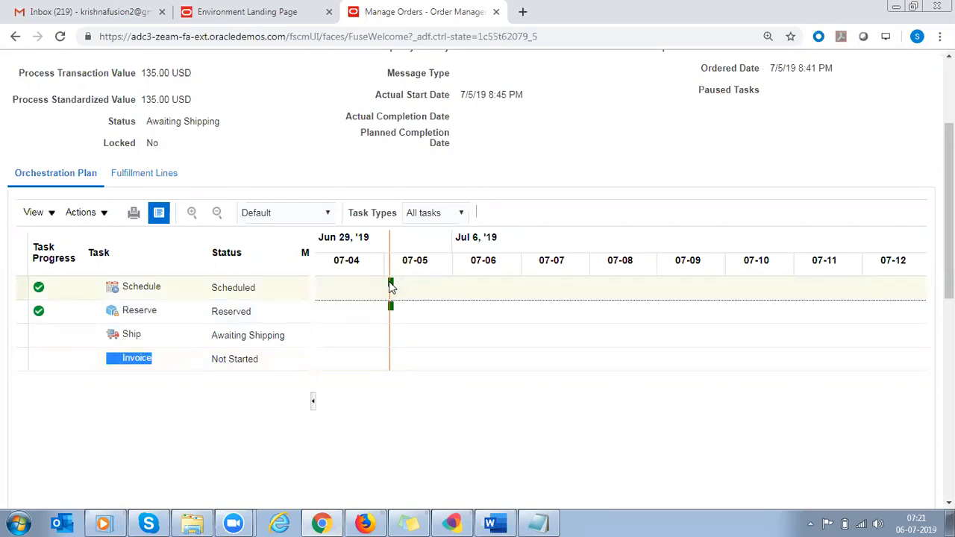
- Check the start and completion dates of the Schedule and Reserve tasks and the status of the Ship task
left_click(390, 304)
mouse_move(391, 287)
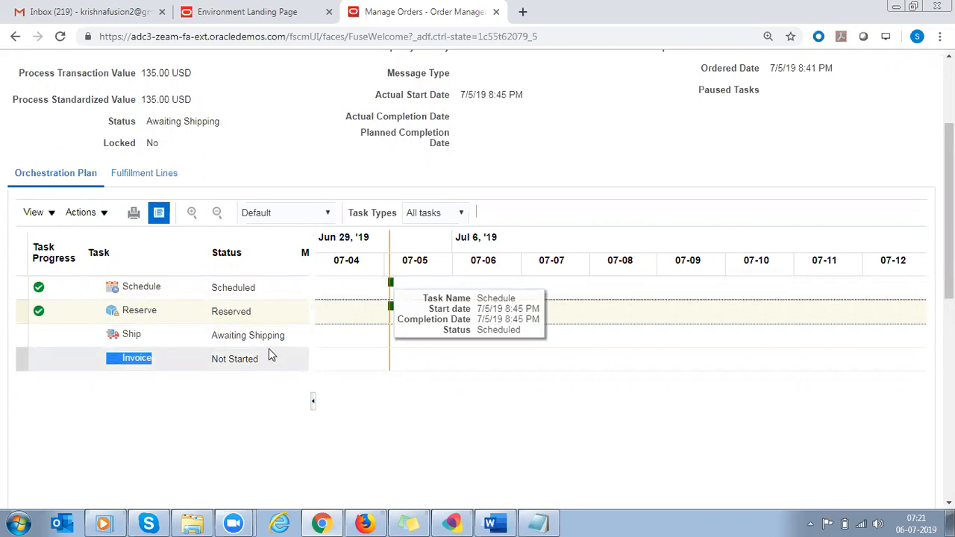
left_click(252, 337)
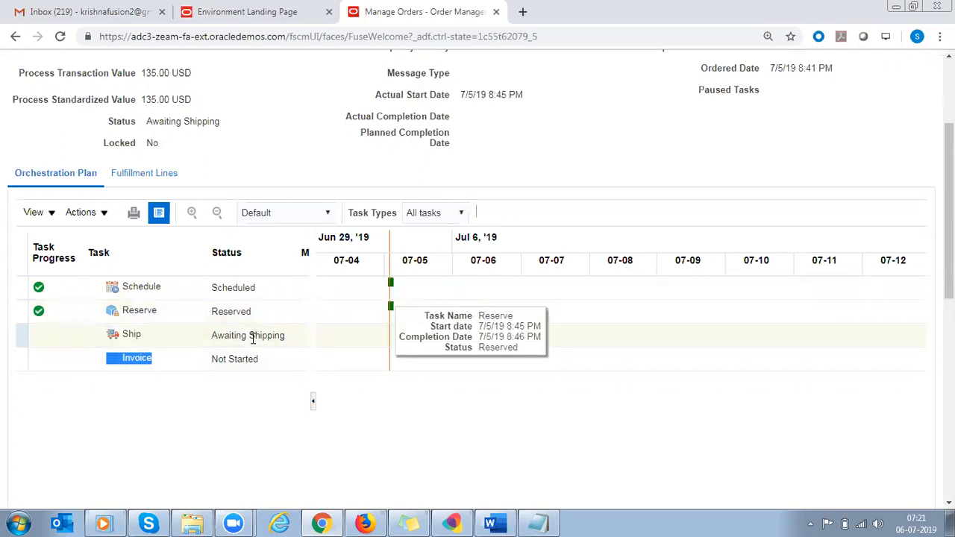
triple_click(253, 337)
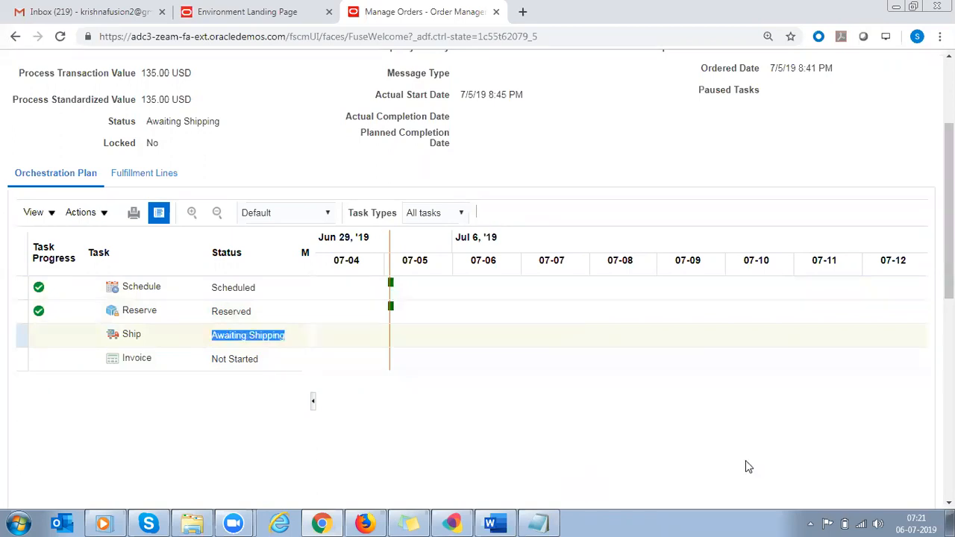
- Close the orchestration process and return to the order's fulfillment lines
scroll(478, 298, "up", 3)
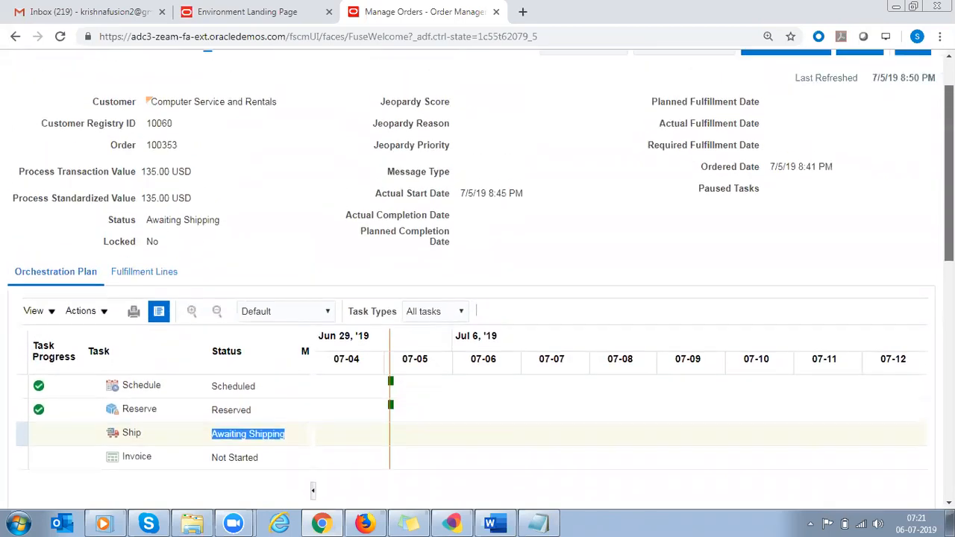
scroll(477, 298, "up", 2)
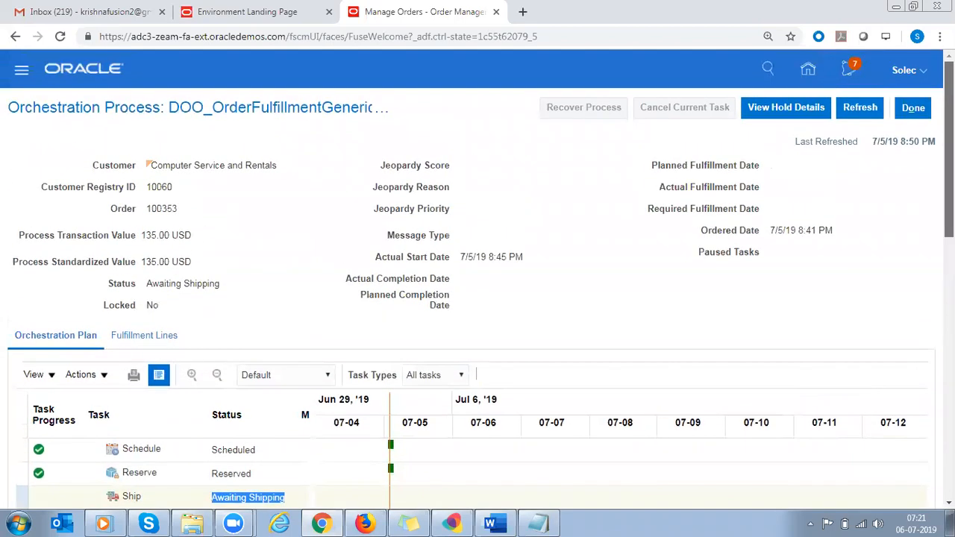
left_click(913, 107)
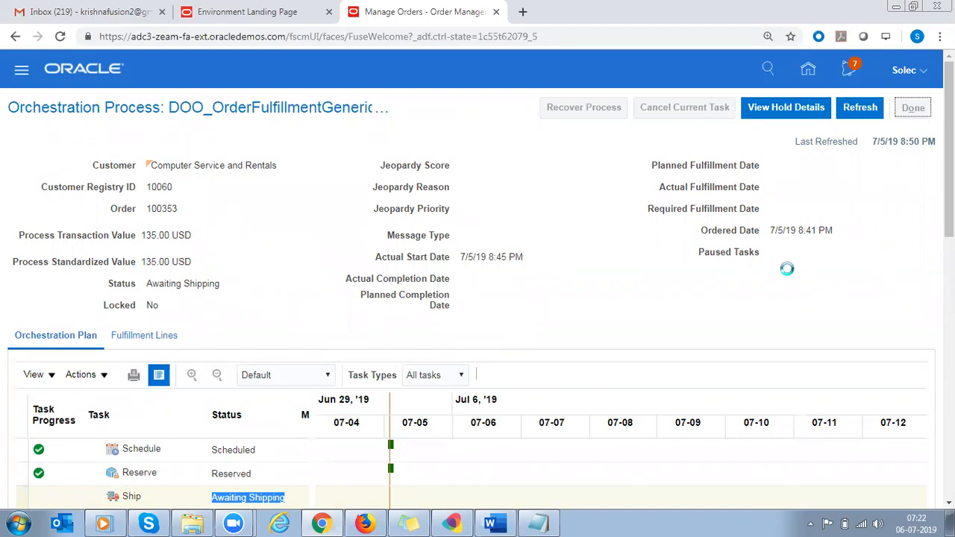
left_click(563, 27)
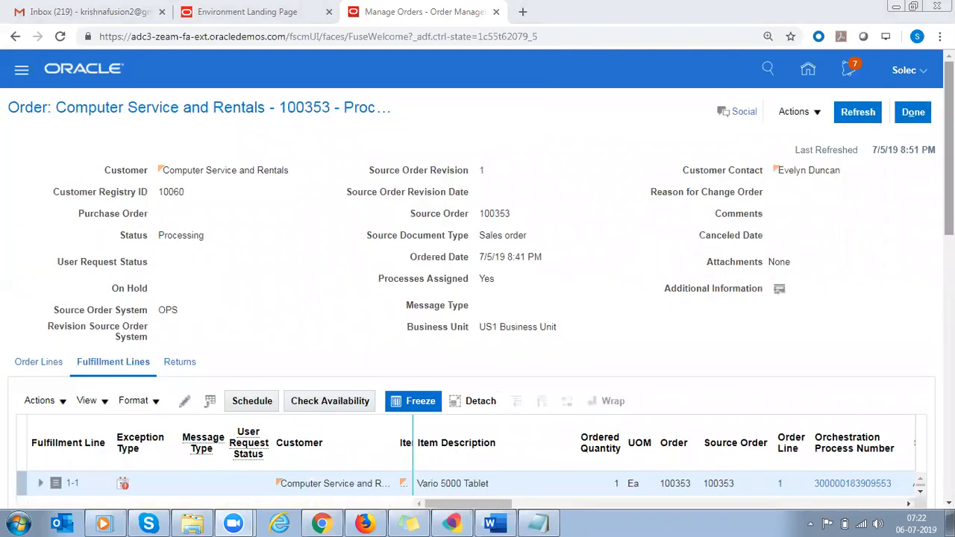
- Review the general attributes of the tablet's fulfillment line, including its source order system
scroll(478, 298, "down", 5)
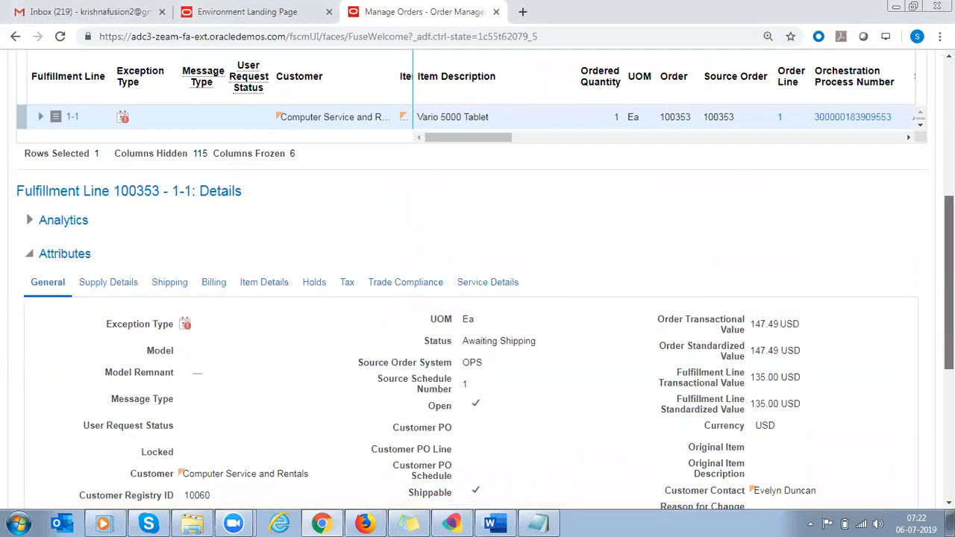
scroll(478, 298, "down", 2)
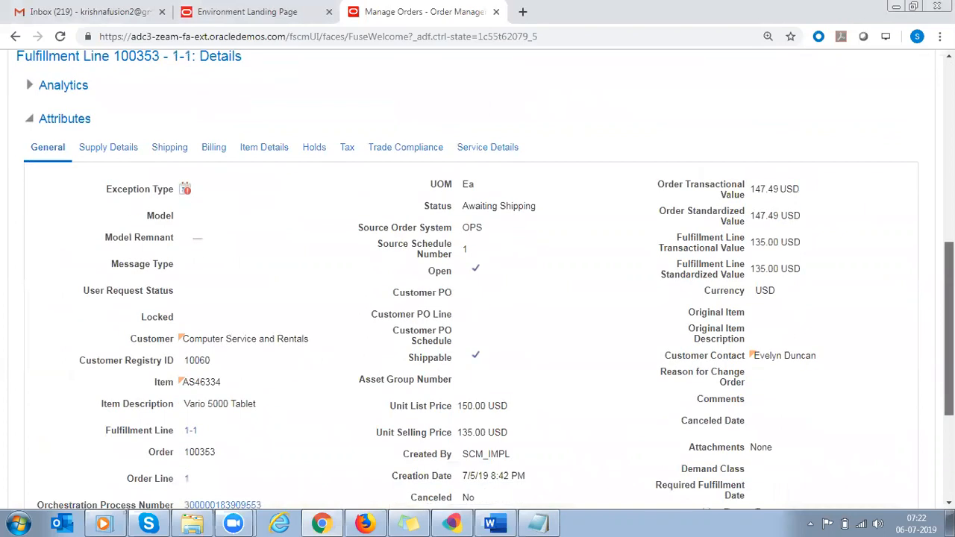
left_click_drag(949, 329, 949, 344)
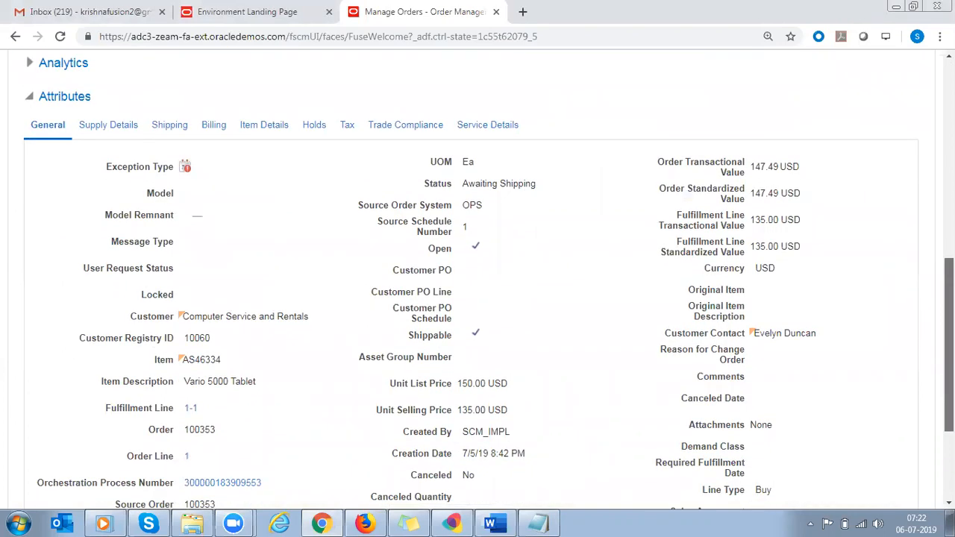
left_click_drag(949, 344, 949, 412)
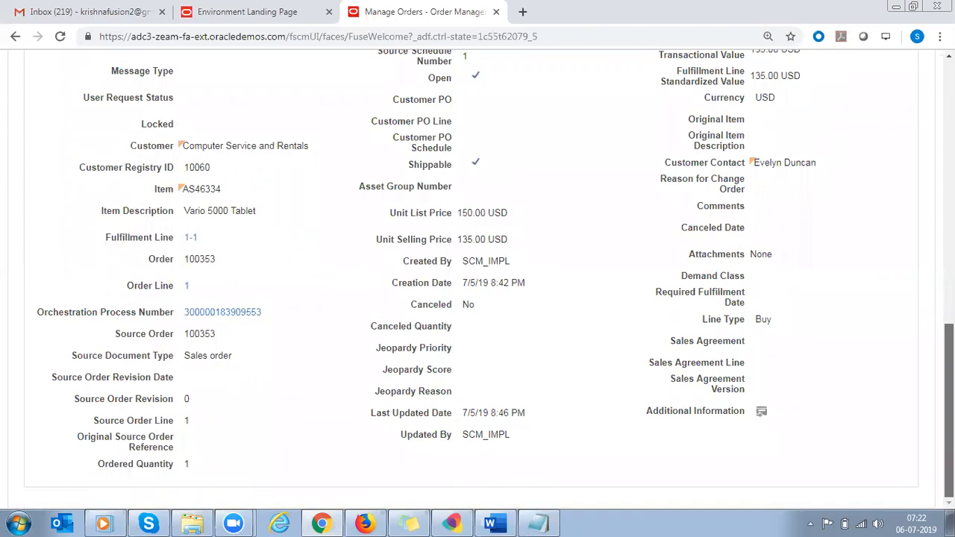
left_click_drag(949, 412, 948, 338)
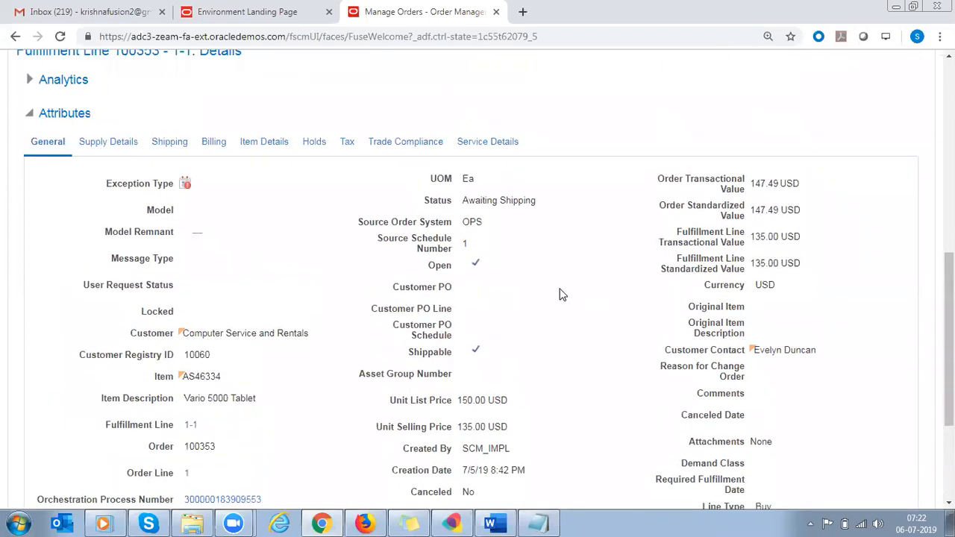
double_click(473, 223)
- Check the fulfillment line's supply details: warehouse, mode of transport, requested ship date and scheduled arrival and ship dates
left_click(111, 143)
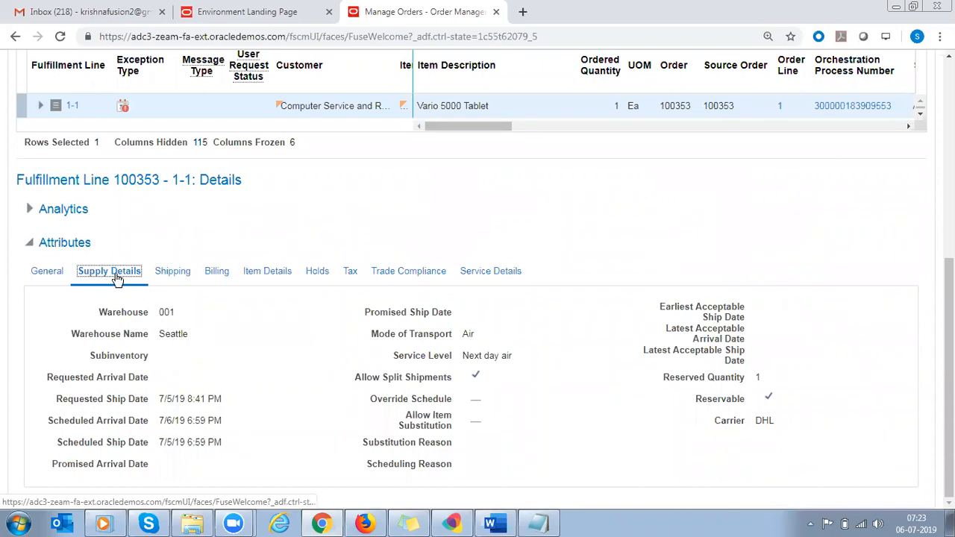
double_click(166, 312)
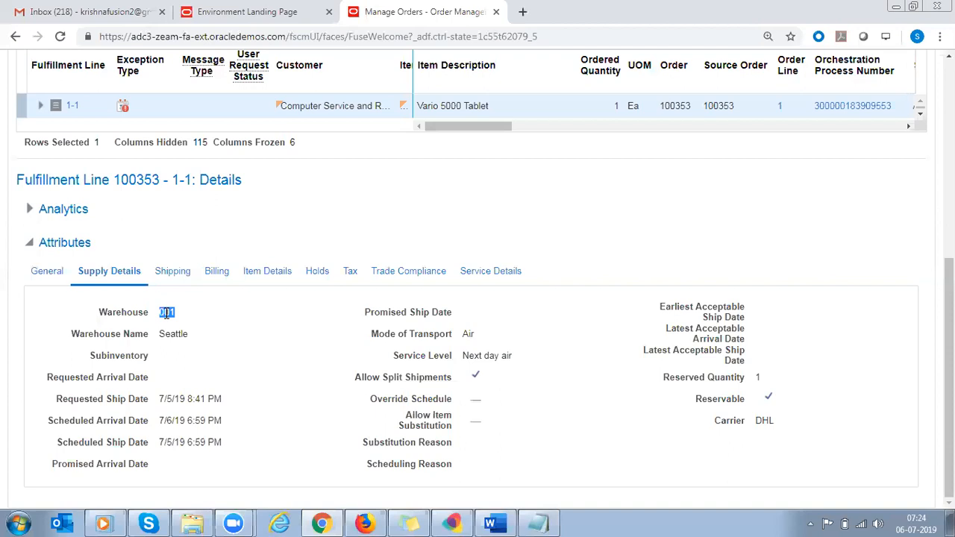
double_click(467, 335)
left_click_drag(167, 399, 207, 399)
left_click(187, 399)
left_click_drag(160, 421, 205, 442)
left_click_drag(159, 421, 230, 427)
- Check the fulfillment line's shipping attributes, including the ship-to contact
left_click(179, 273)
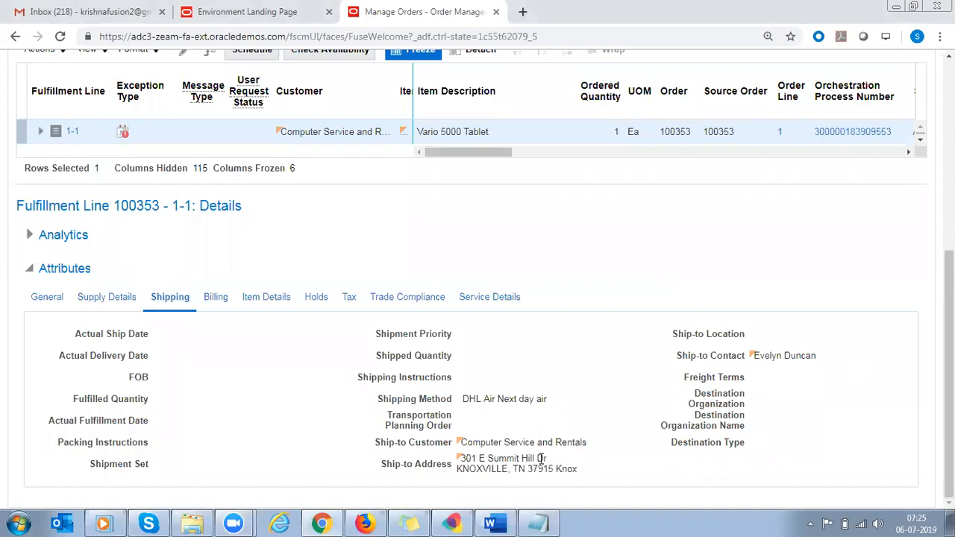
left_click_drag(816, 356, 750, 355)
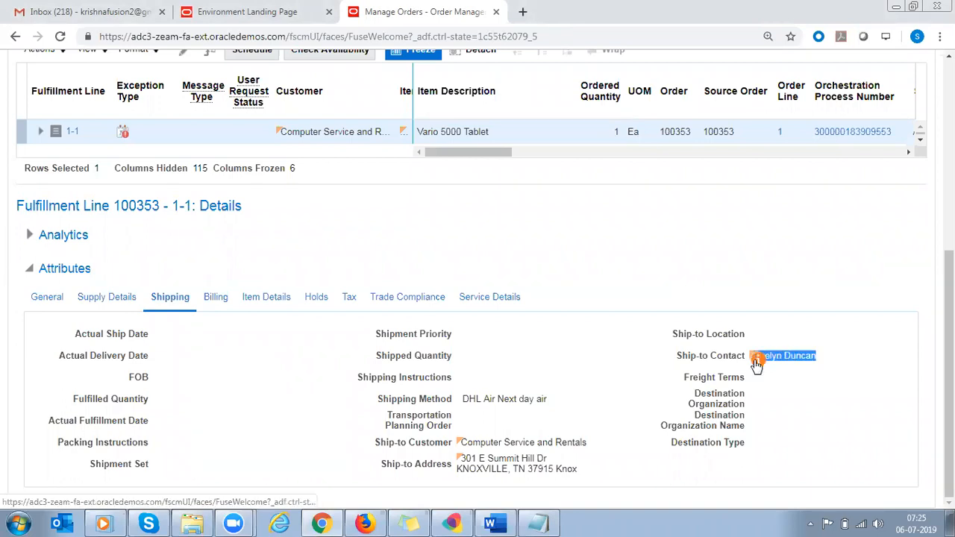
left_click(461, 244)
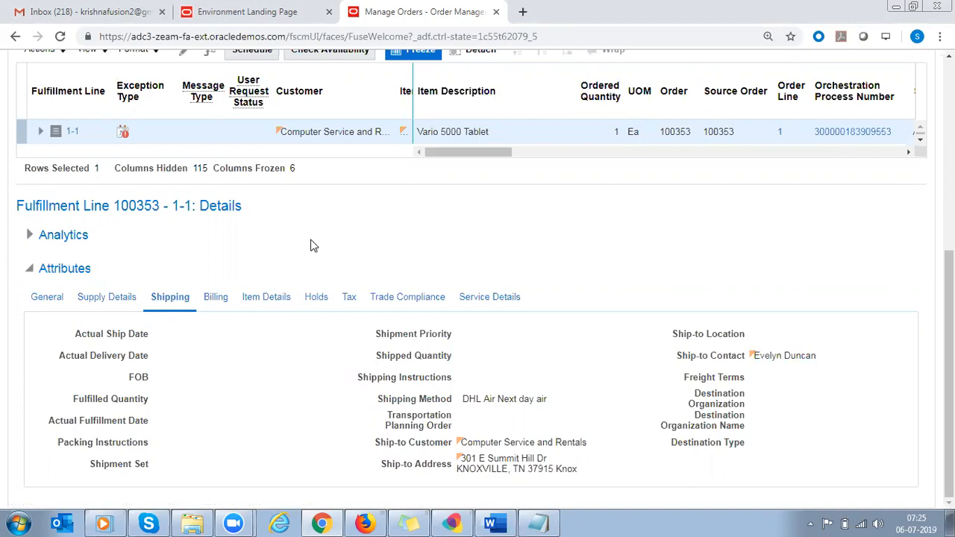
- Check the fulfillment line's billing attributes, including the bill-to contact
left_click(215, 298)
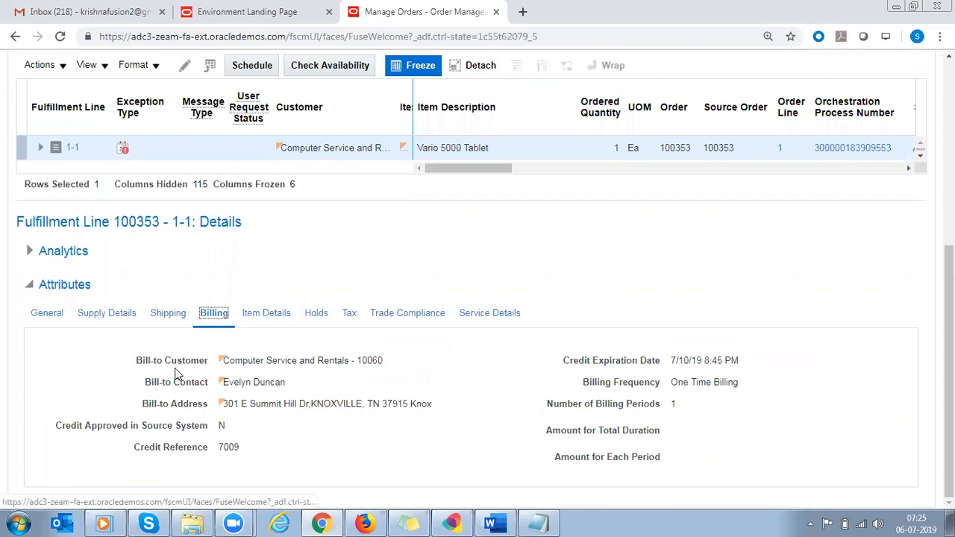
left_click_drag(152, 382, 180, 389)
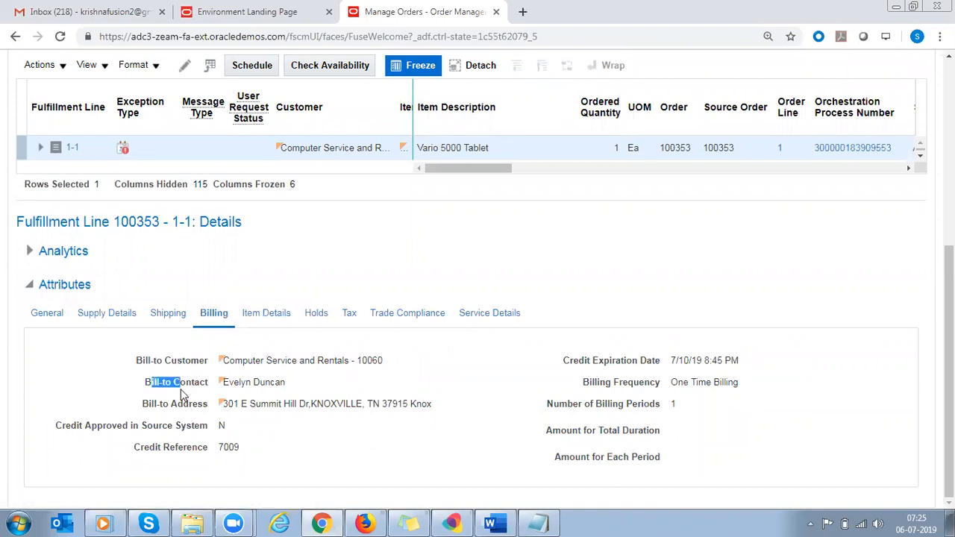
left_click(373, 287)
- Check the holds on the fulfillment line and look at the actions available for it, including Holds
left_click(317, 314)
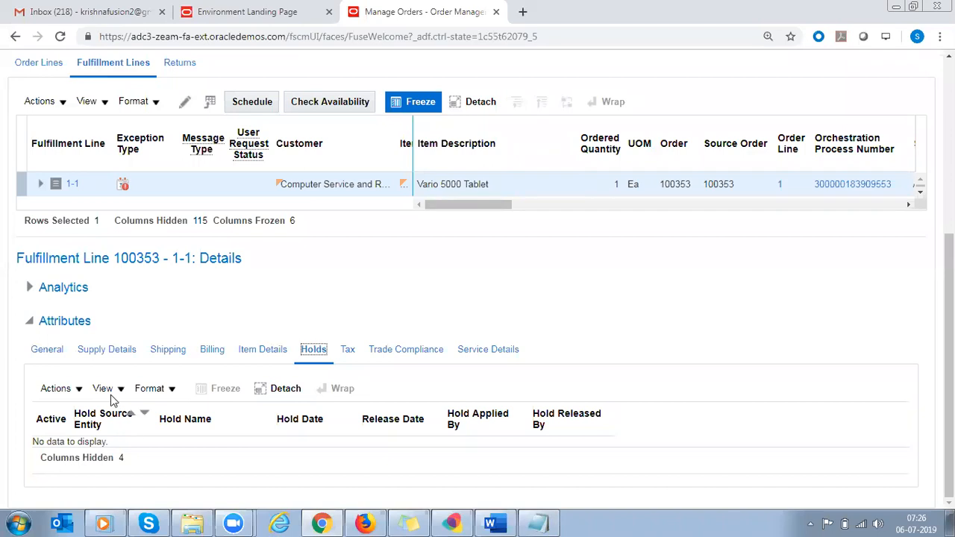
left_click(56, 105)
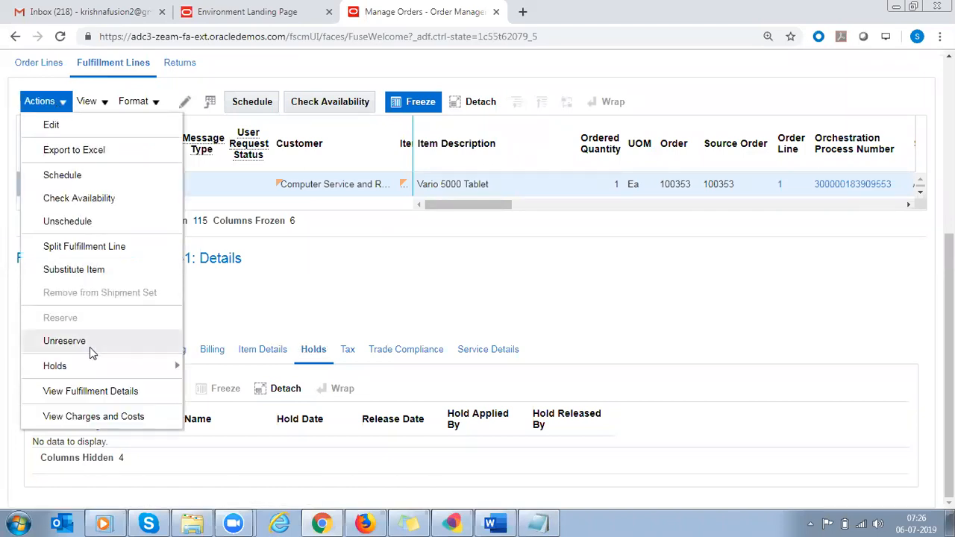
left_click(82, 385)
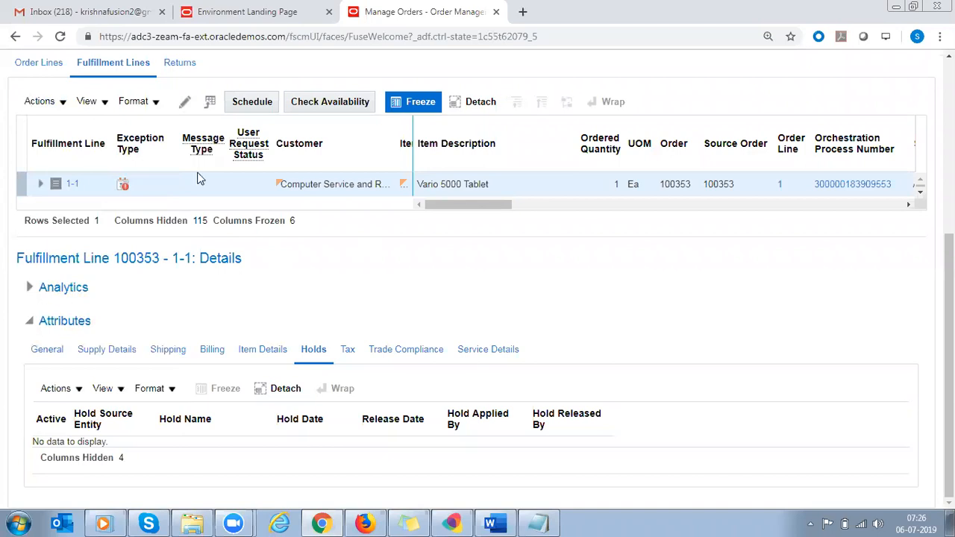
left_click(39, 101)
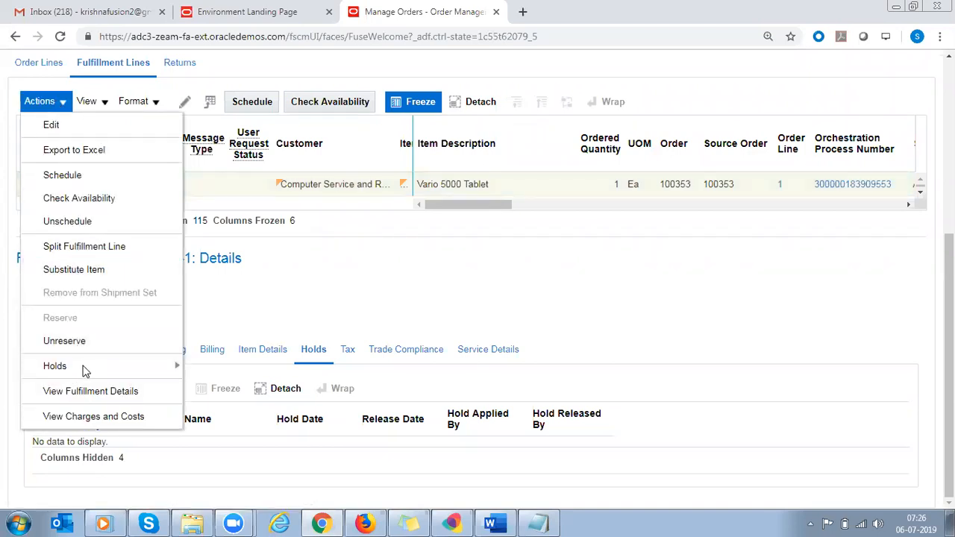
mouse_move(123, 366)
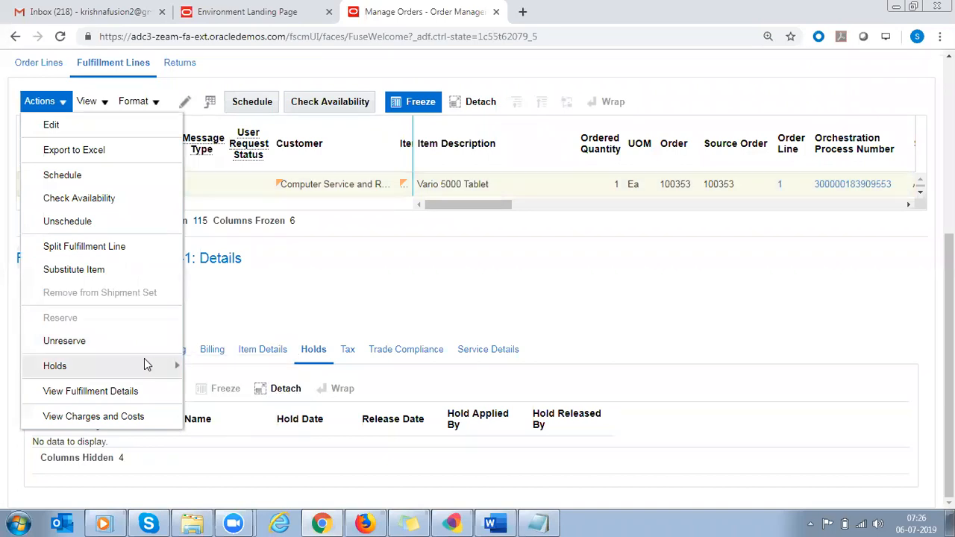
left_click(432, 314)
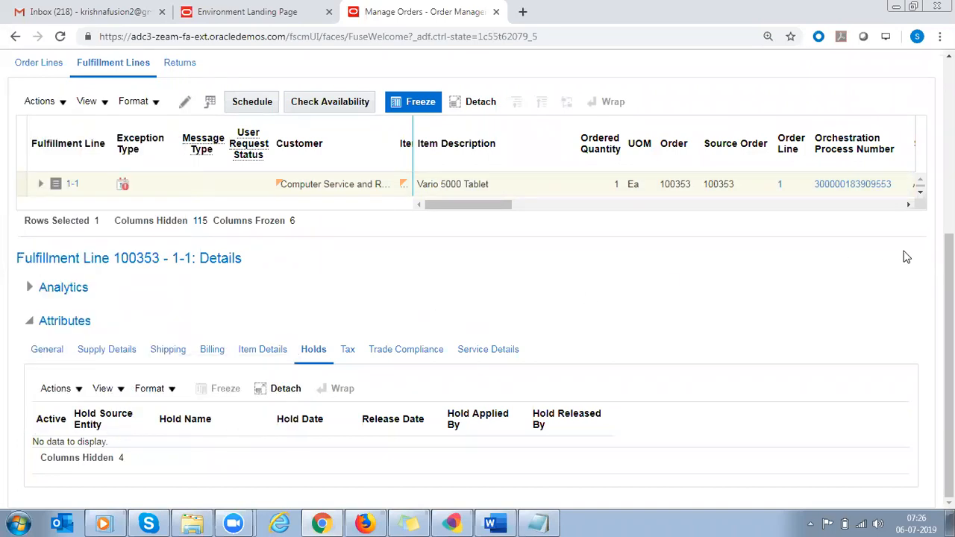
- Open the fulfillment details of the tablet's fulfillment line
scroll(925, 298, "up", 2)
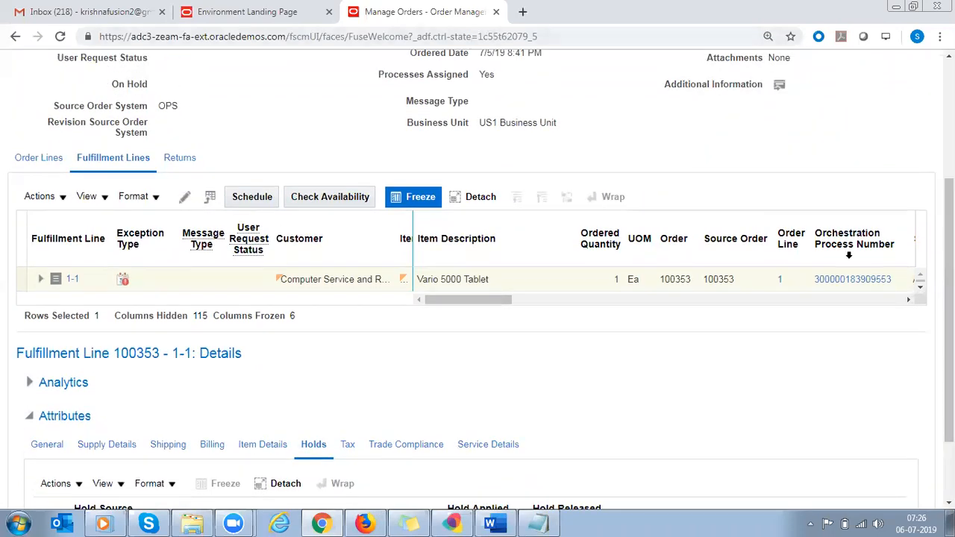
scroll(257, 170, "up", 2)
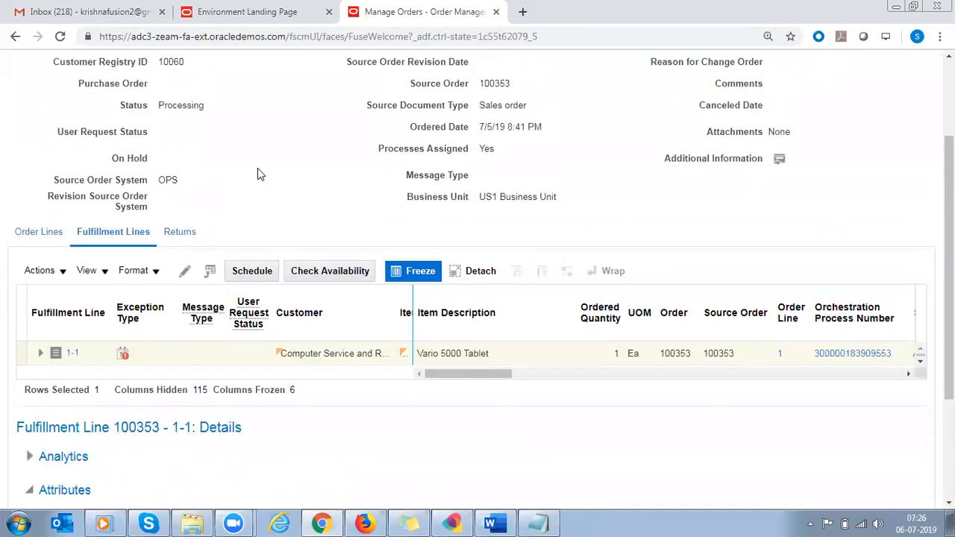
left_click(41, 270)
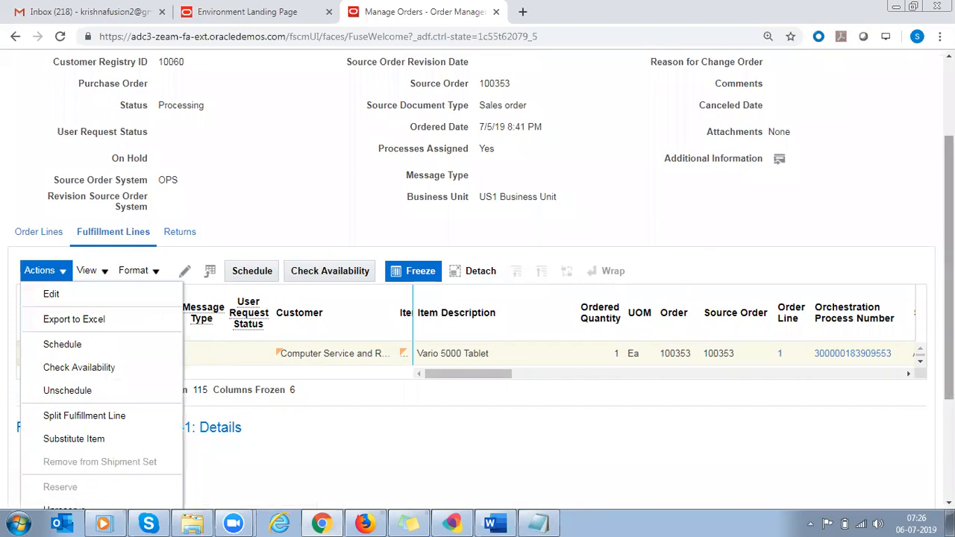
scroll(267, 461, "down", 2)
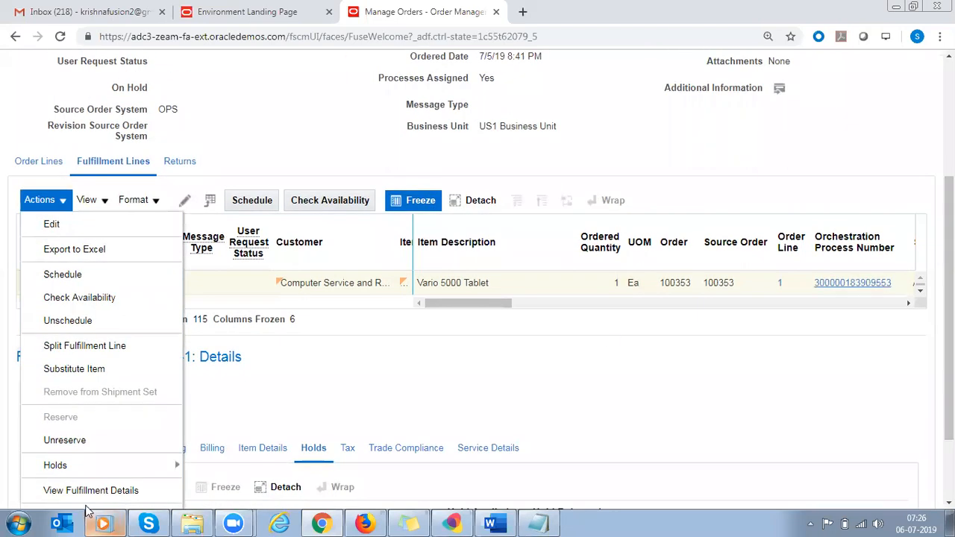
scroll(74, 489, "down", 1)
left_click(71, 475)
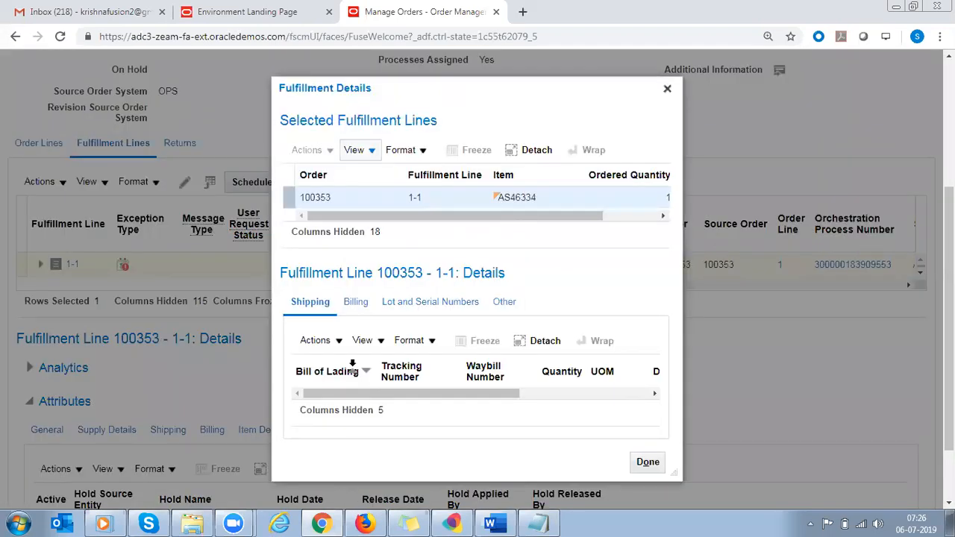
- Examine the shipping, billing, and lot and serial number information in the fulfillment details
left_click_drag(308, 92, 310, 91)
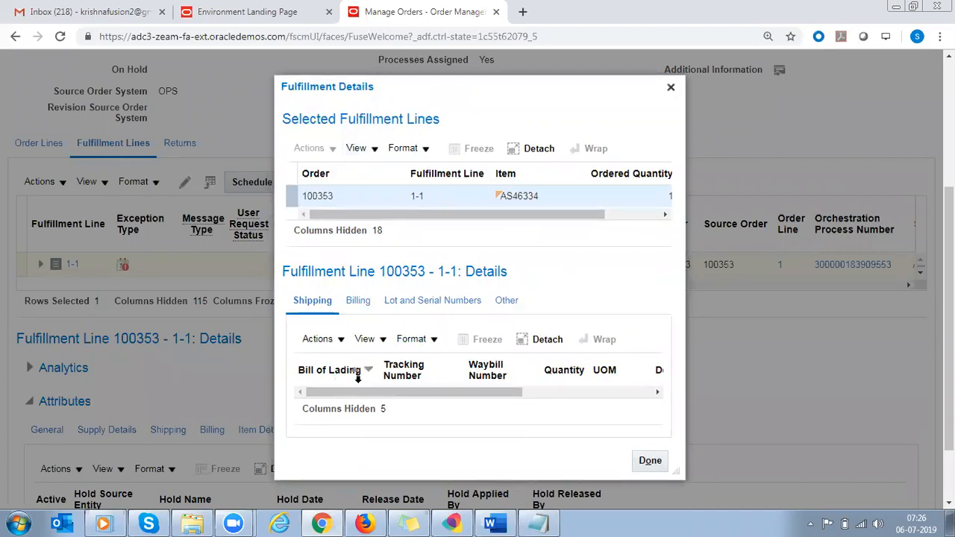
left_click_drag(441, 392, 494, 401)
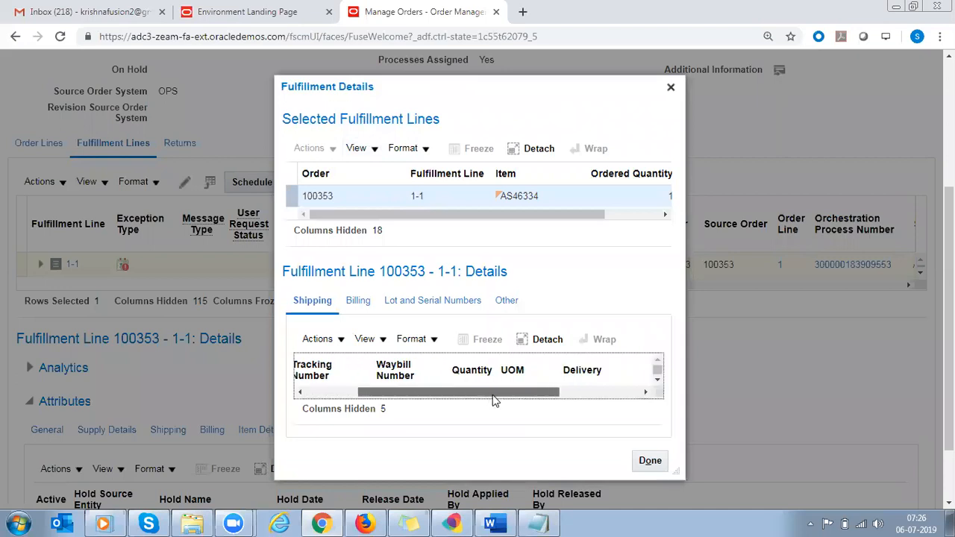
mouse_move(560, 396)
left_mouse_down()
mouse_move(544, 396)
mouse_move(564, 396)
left_mouse_up()
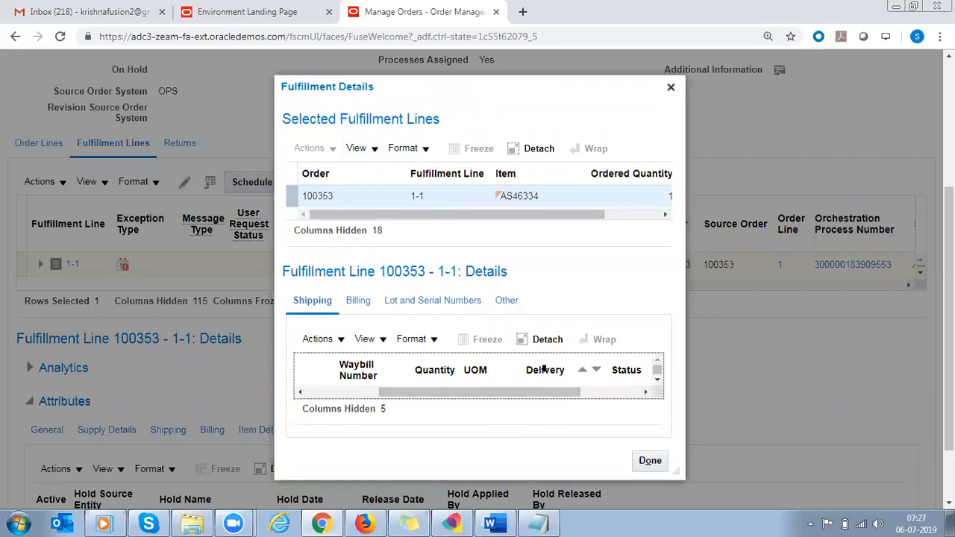
left_click(356, 303)
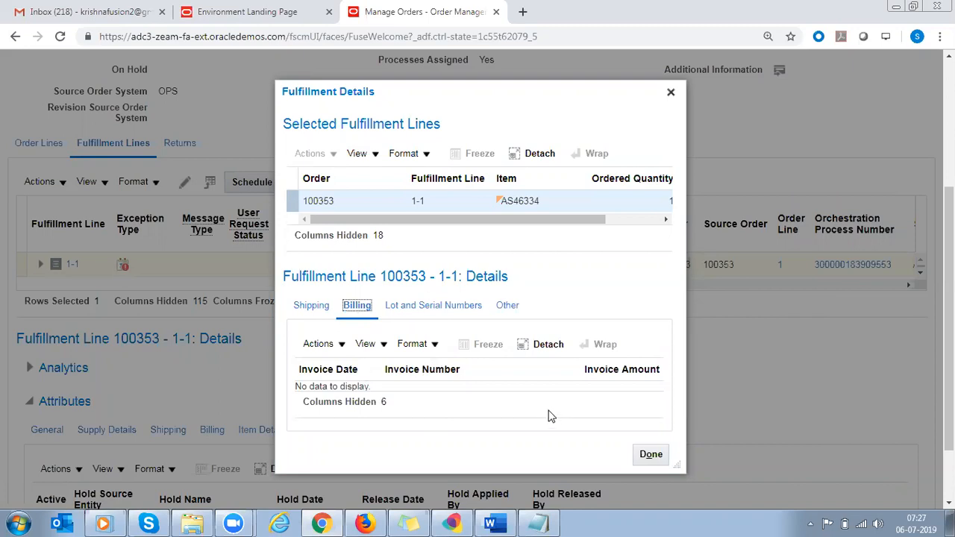
left_click(395, 306)
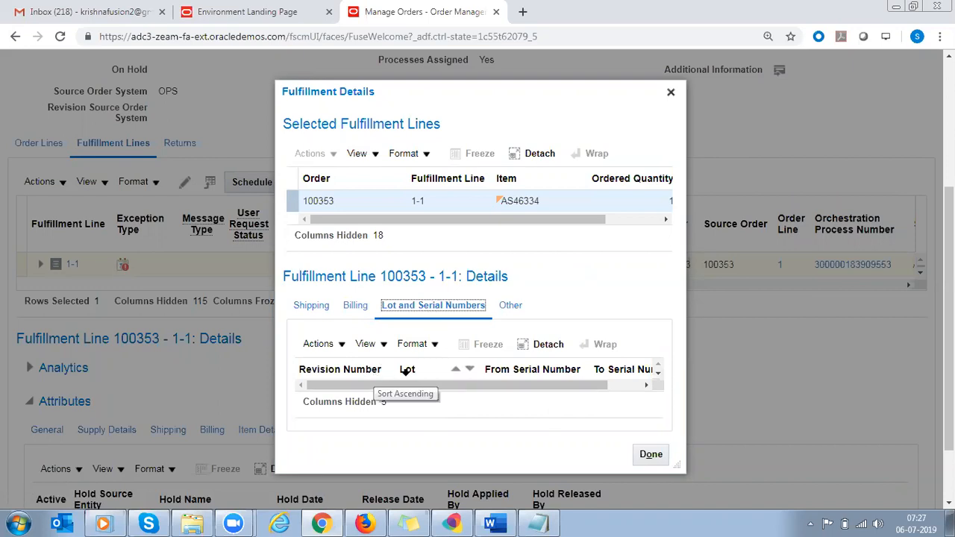
- Close the fulfillment details, refresh the order, and return to its order lines view
left_click_drag(408, 388, 427, 389)
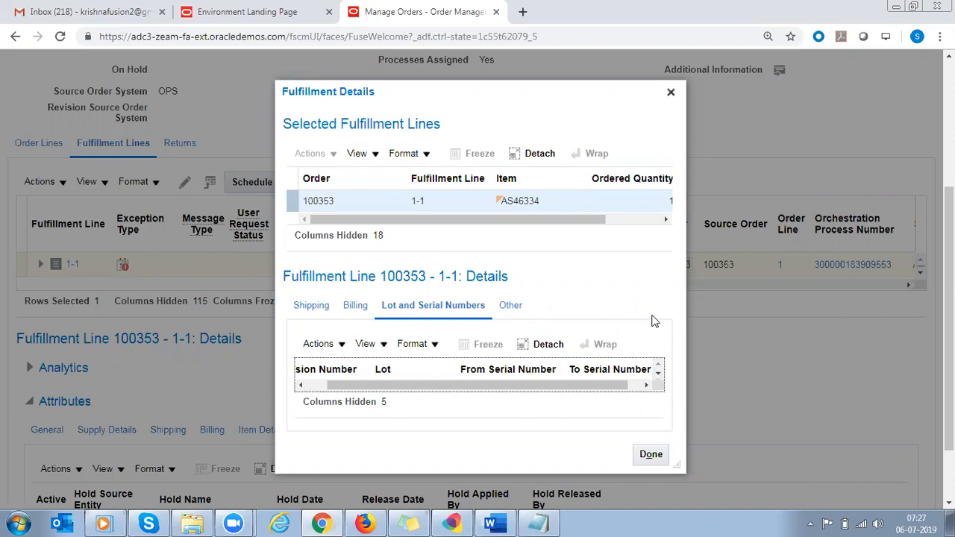
left_click(671, 92)
scroll(820, 116, "up", 3)
left_click(858, 113)
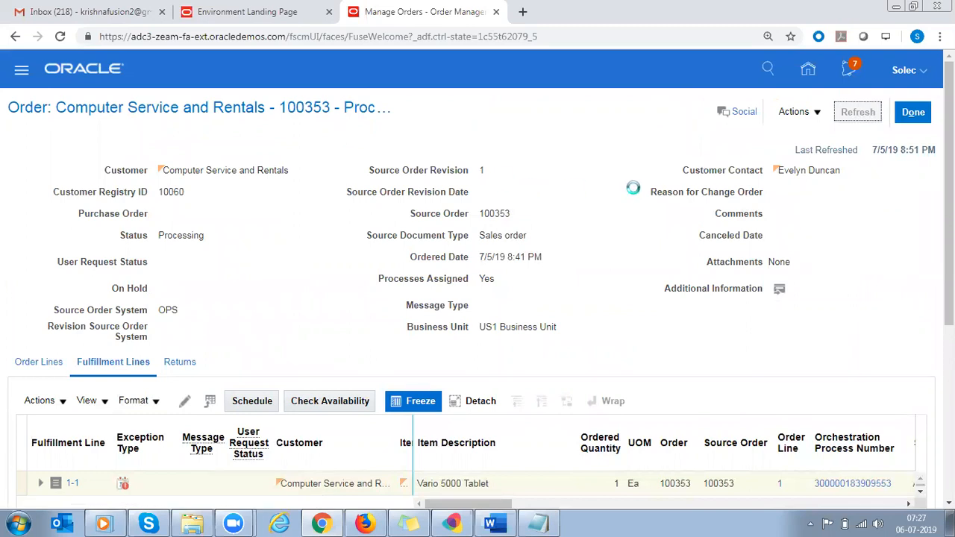
left_click(928, 117)
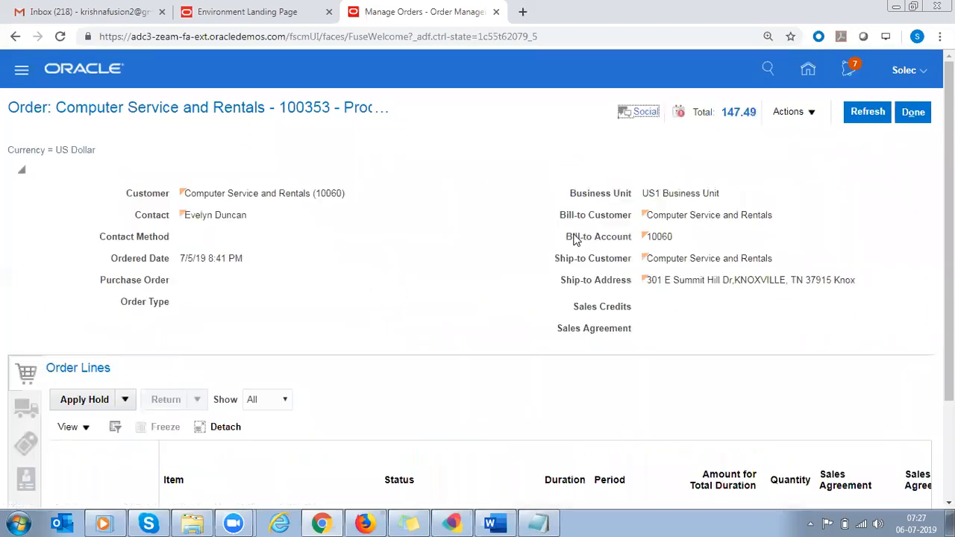
- Open the Inventory Management work area under Supply Chain Execution and show its Picks tasks
left_click(805, 77)
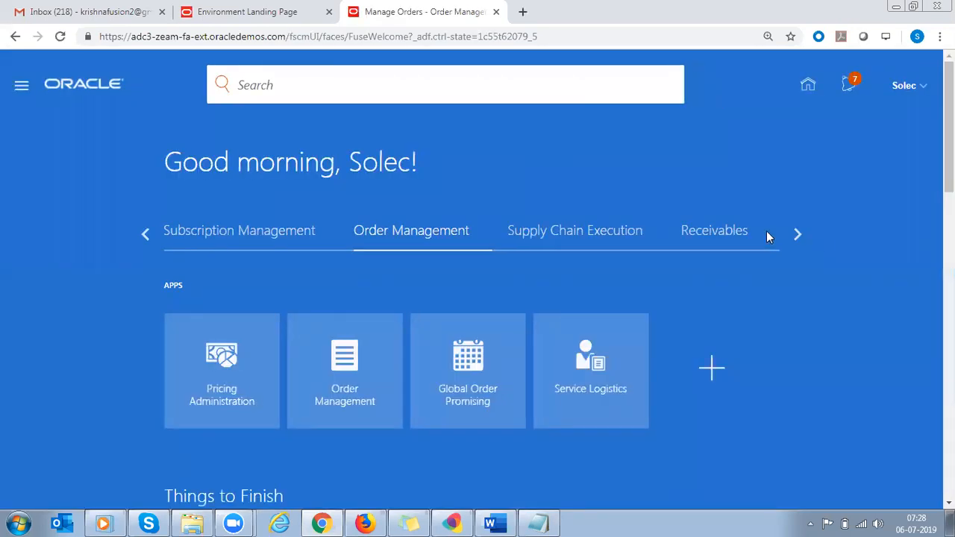
left_click(552, 237)
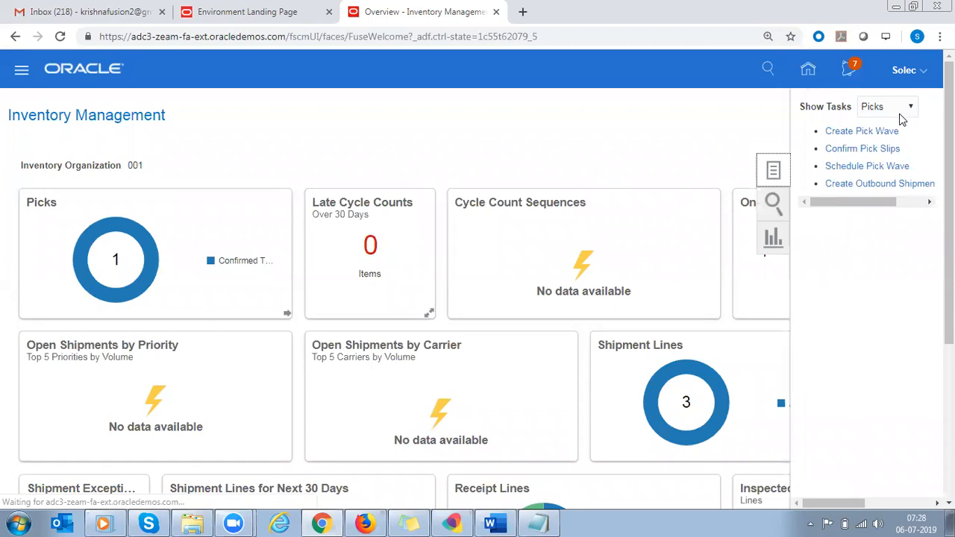
left_click(894, 112)
left_click(879, 109)
left_click(879, 108)
left_click(879, 121)
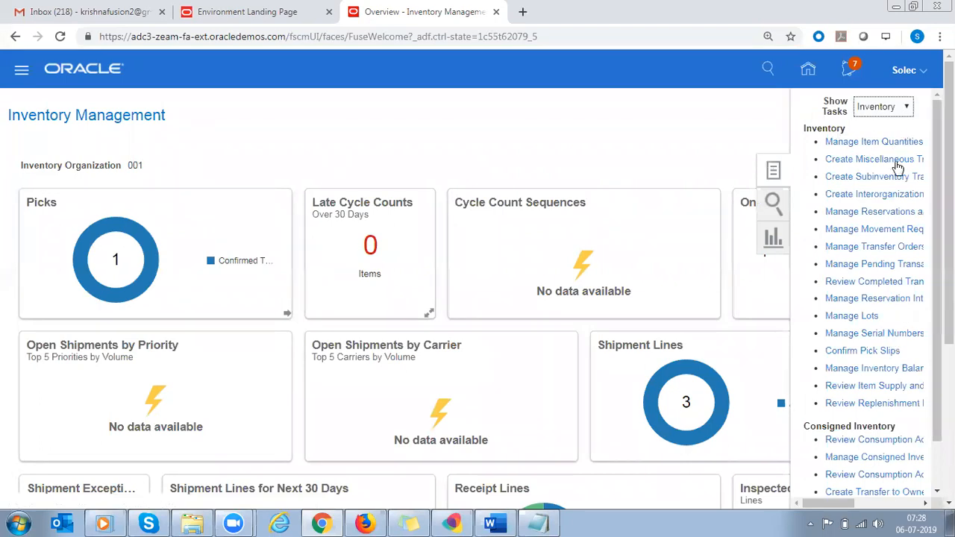
left_click(901, 112)
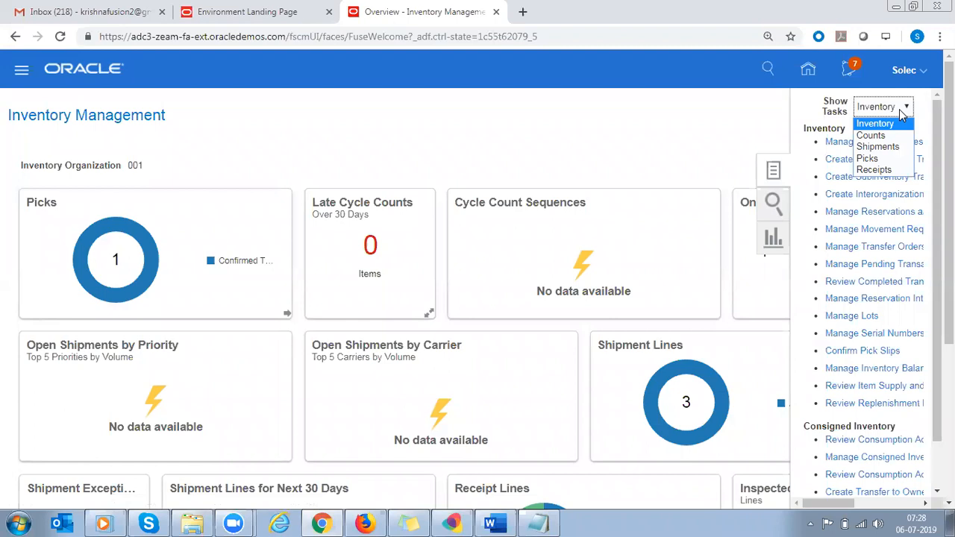
left_click(873, 159)
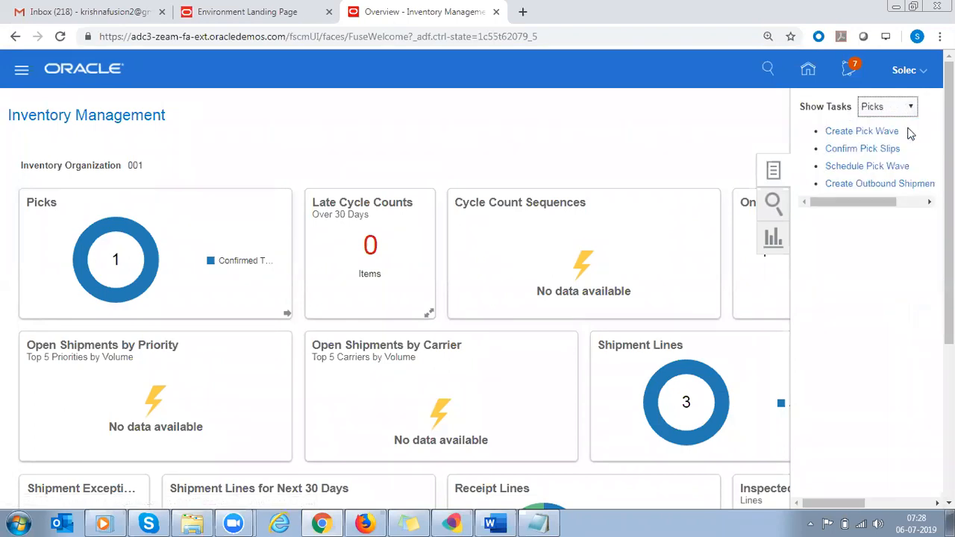
- Look through the release rules available for creating a pick wave and cancel the pick wave
left_click(868, 136)
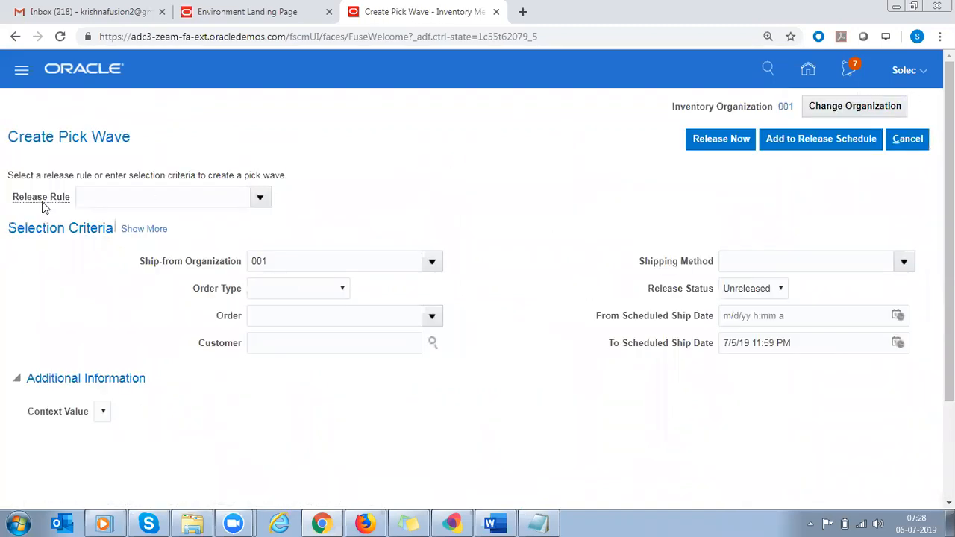
triple_click(31, 201)
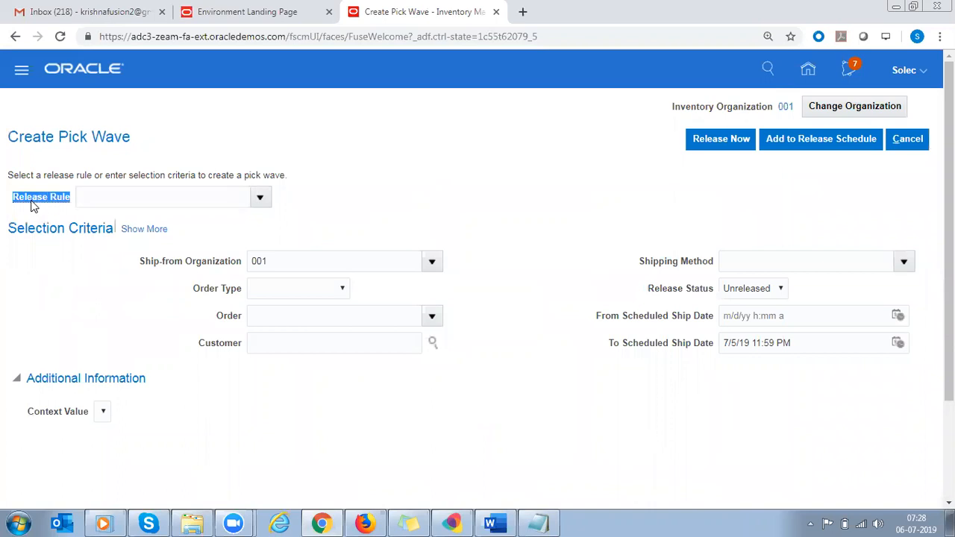
left_click(261, 197)
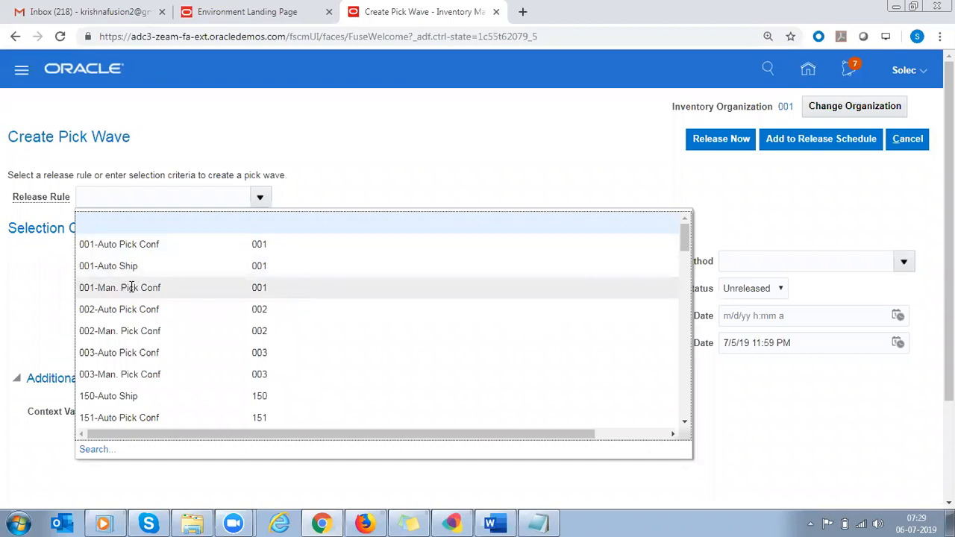
left_click(370, 172)
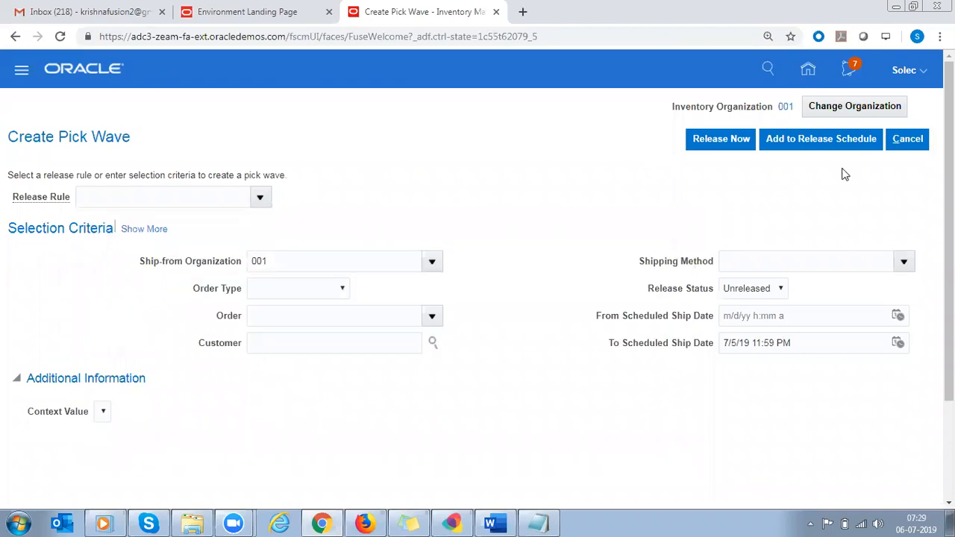
left_click(912, 142)
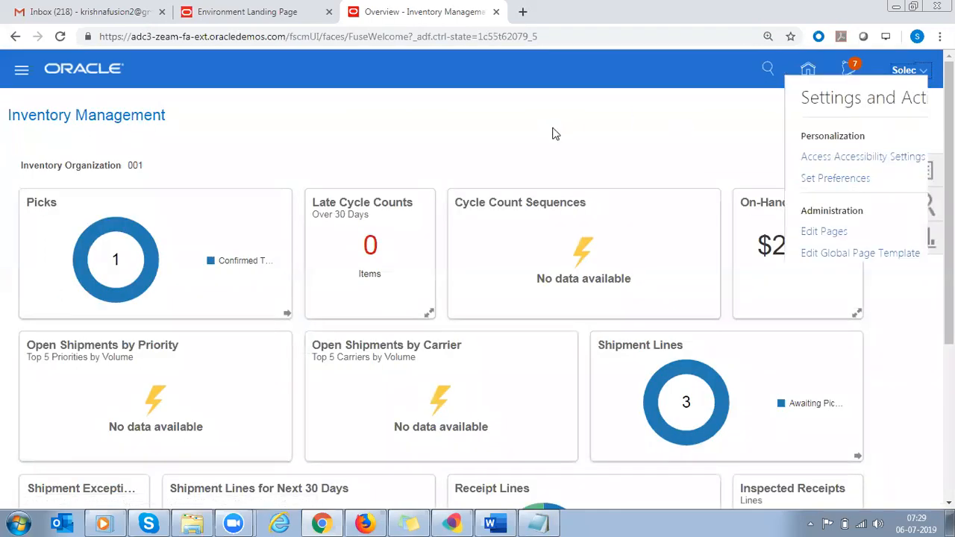
- Search Setup and Maintenance for tasks and business objects matching %Release%Rule%
left_click(910, 71)
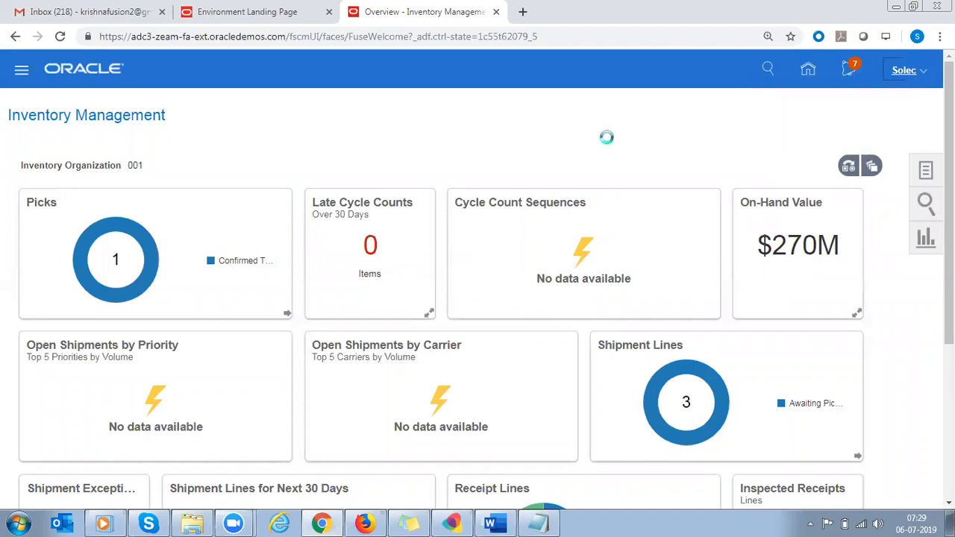
left_click(652, 296)
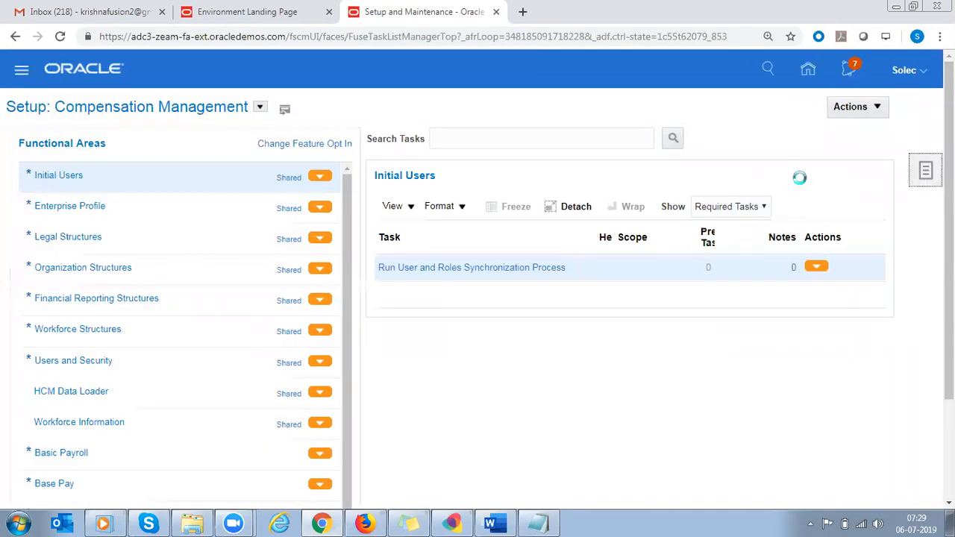
left_click(836, 241)
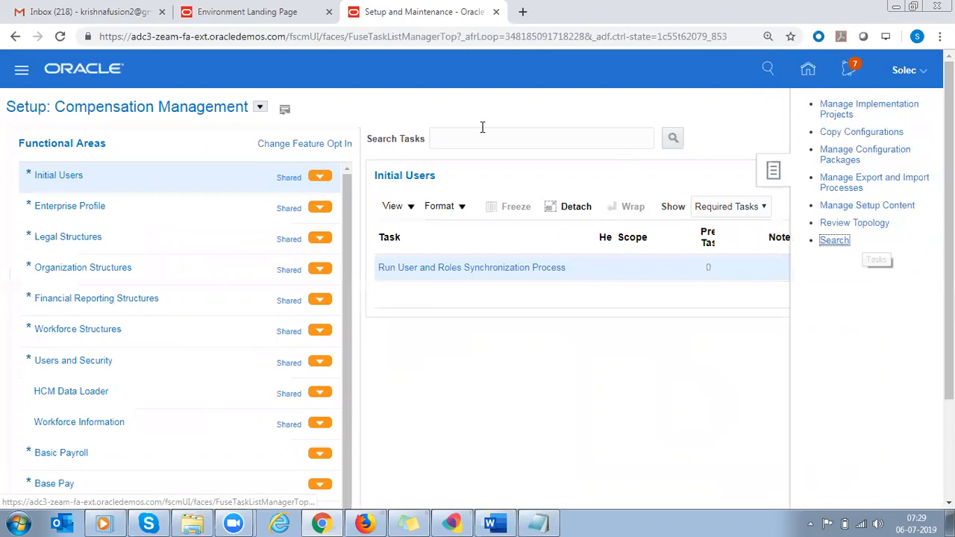
left_click(315, 137)
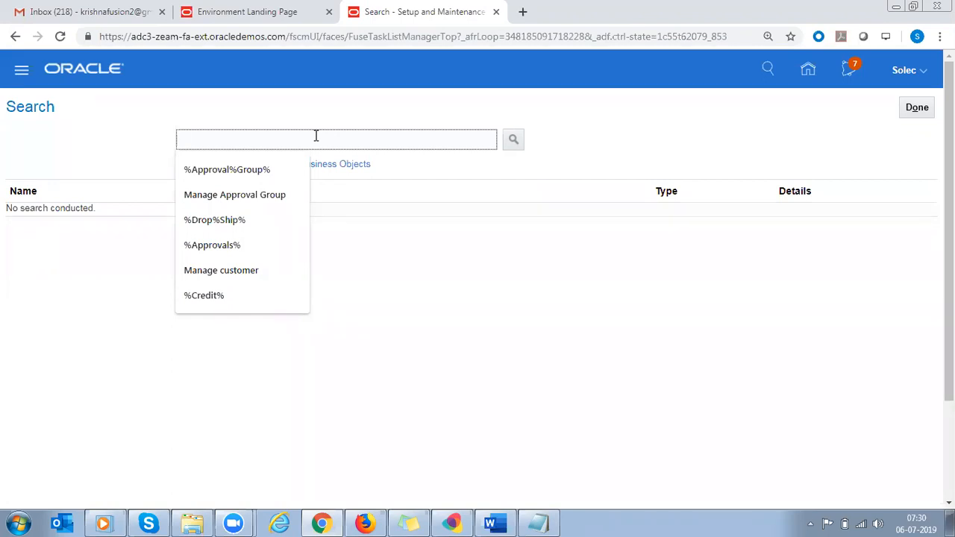
type("%Release%Rule%")
key("Return")
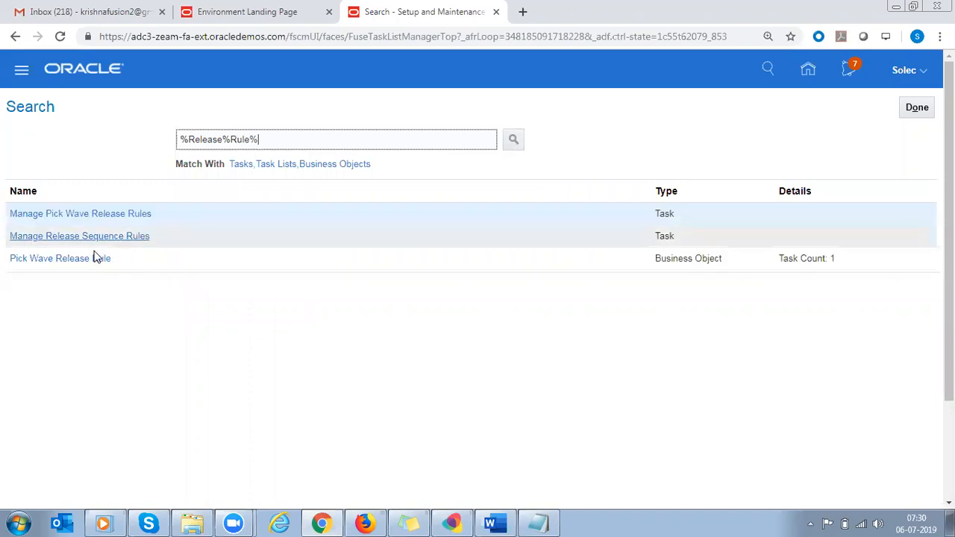
- Open the management page for pick wave release rules and edit the 001-Auto Ship rule
left_click(62, 260)
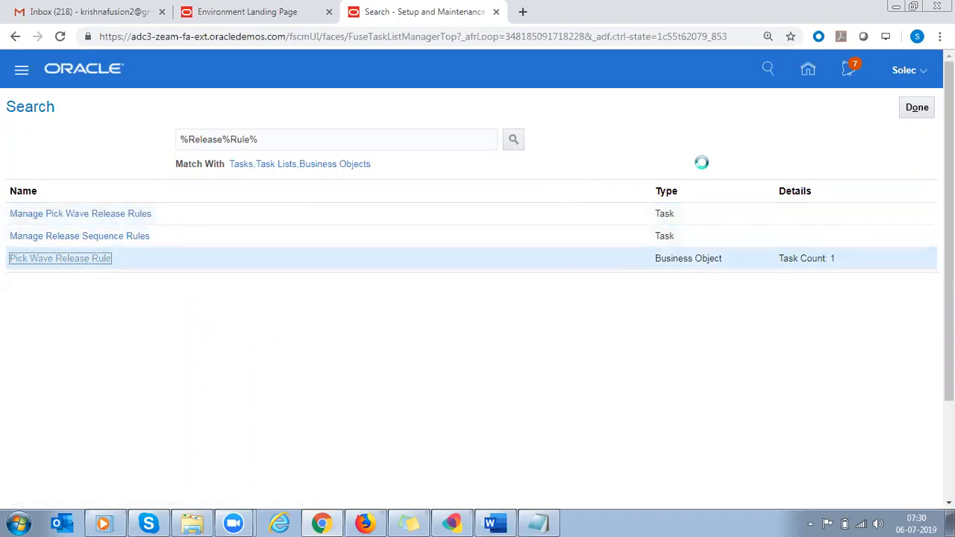
left_click(132, 163)
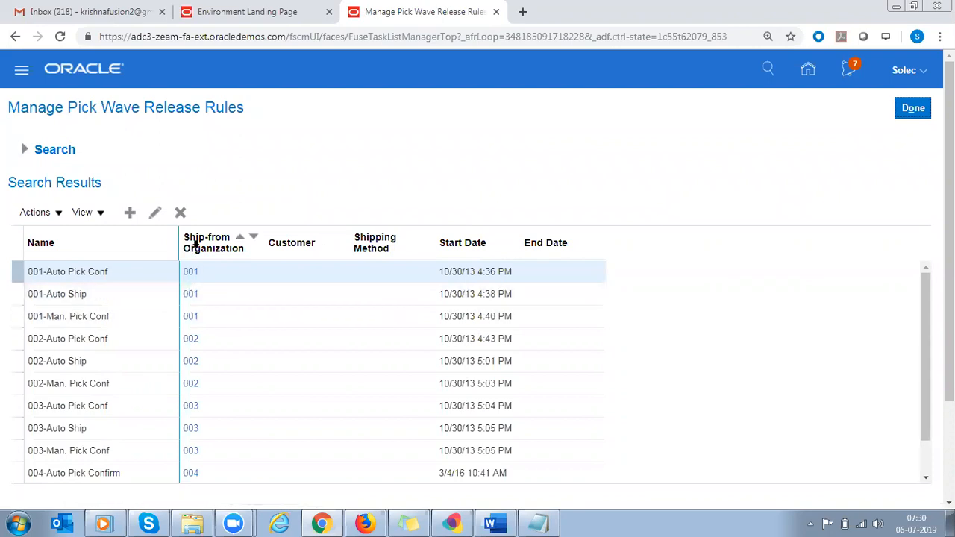
mouse_move(192, 276)
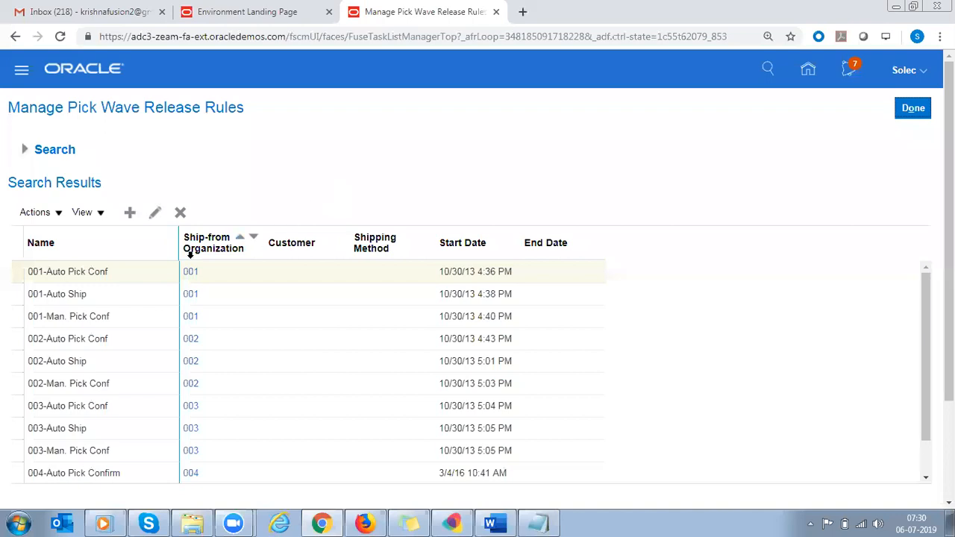
left_click(109, 298)
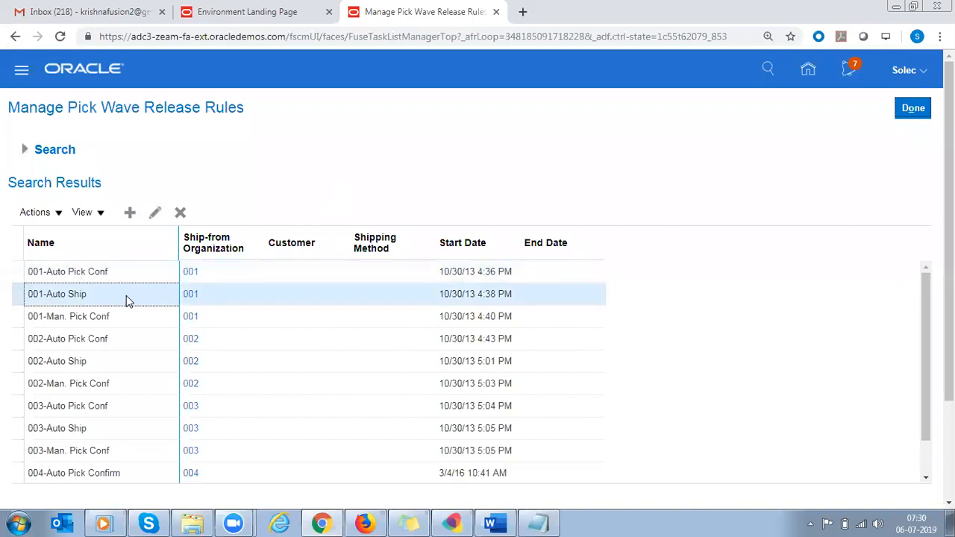
left_click(154, 213)
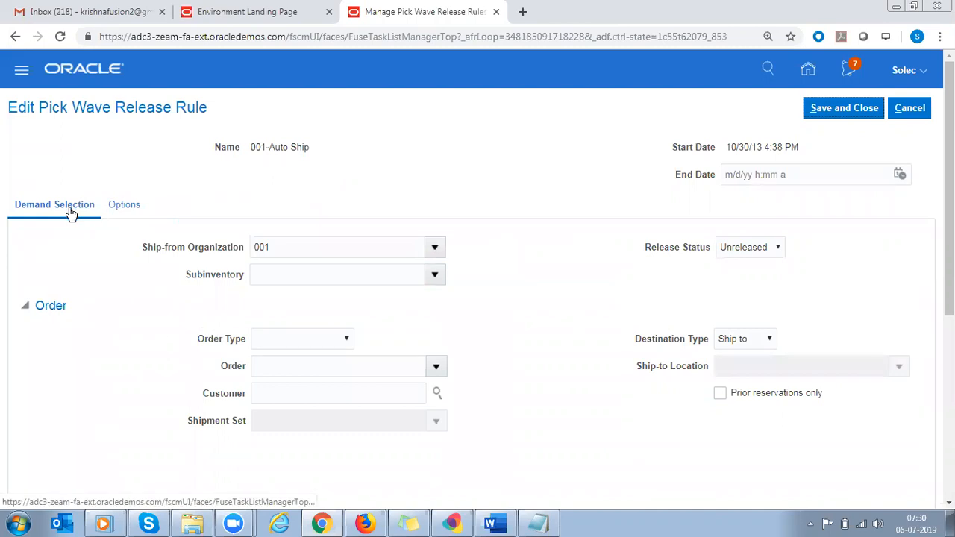
- Set the release rule's requested date to start on 7/1/19 9:00 PM and end on 7/3/19 9:00 PM
left_click(285, 252)
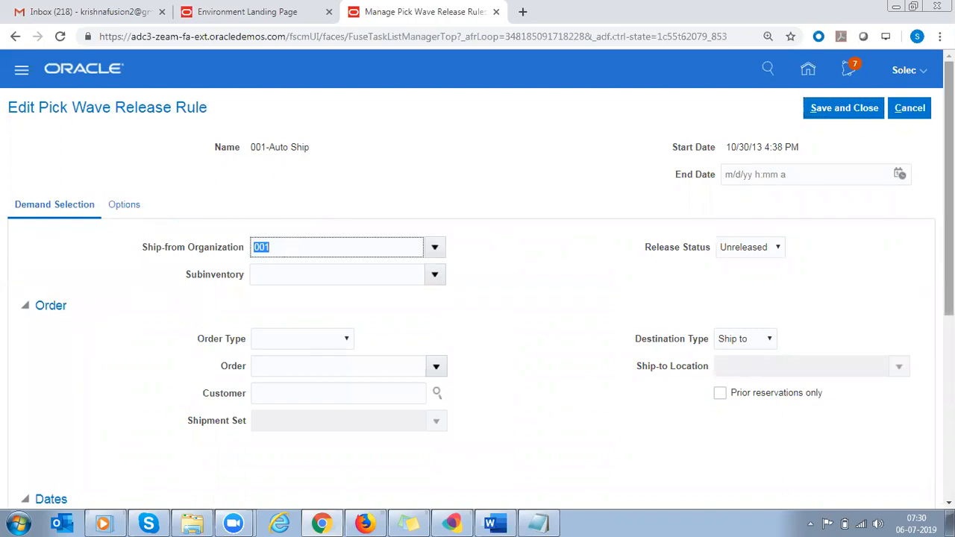
scroll(285, 251, "down", 2)
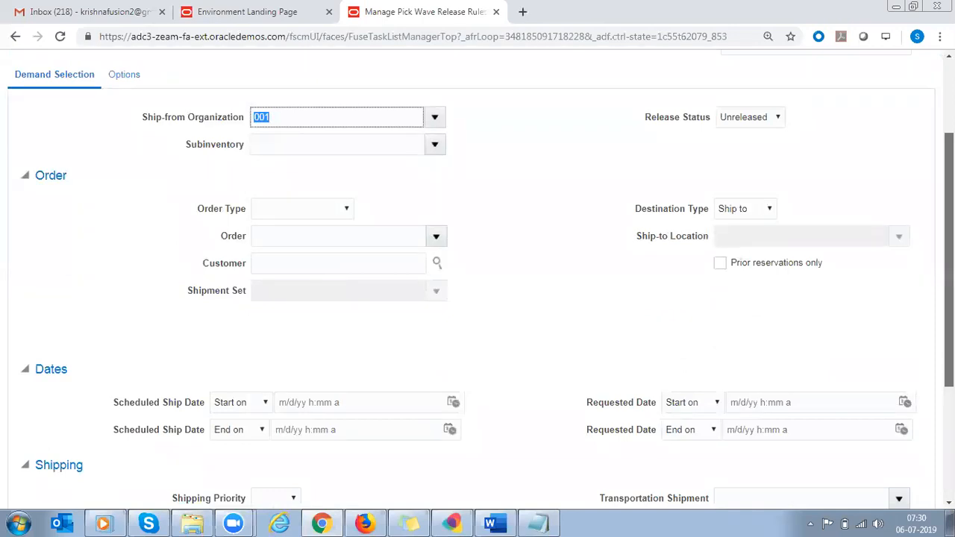
scroll(324, 292, "down", 1)
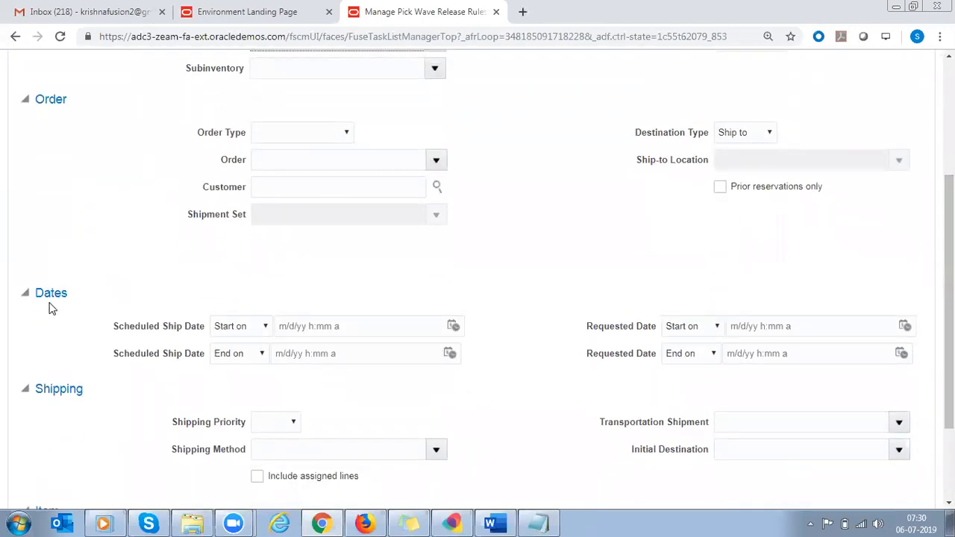
left_click(904, 326)
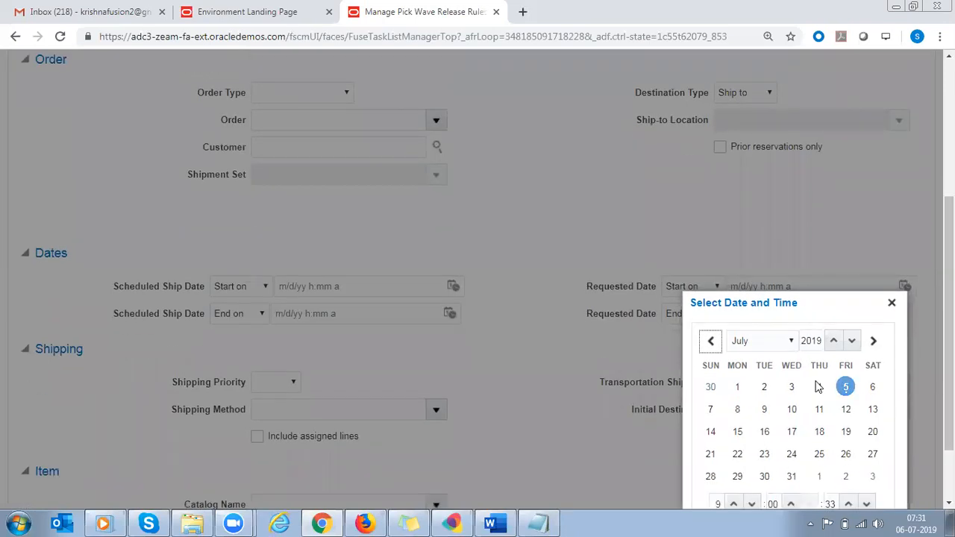
left_click(737, 387)
scroll(866, 477, "down", 1)
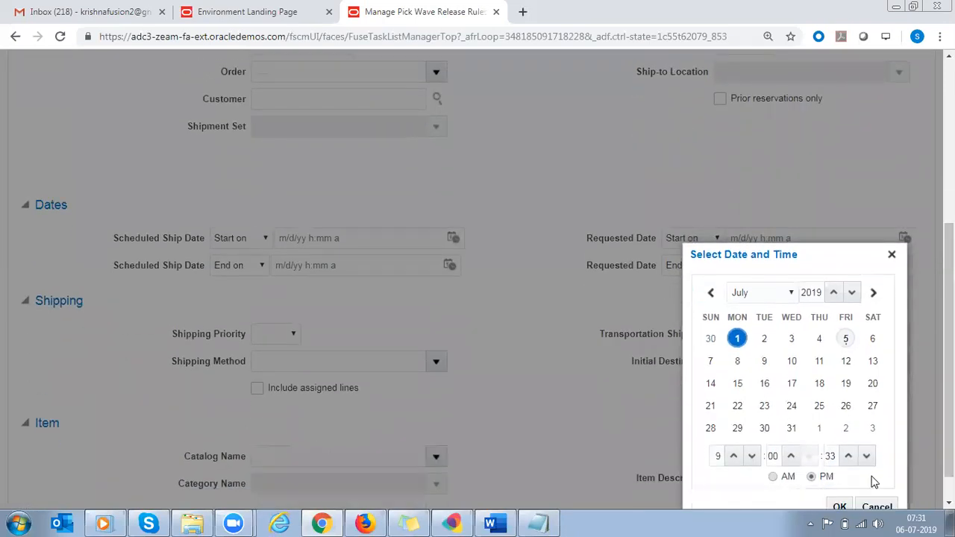
left_click(839, 507)
left_click(901, 266)
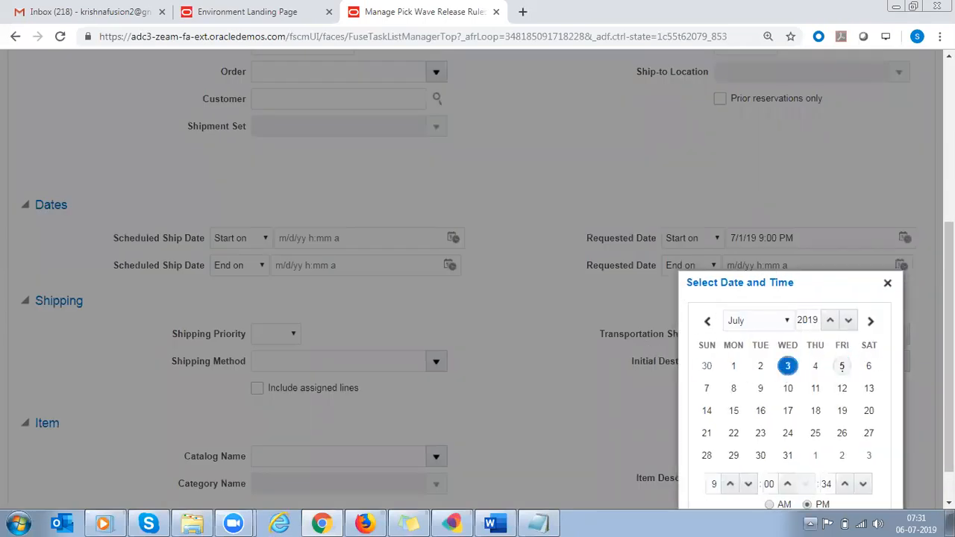
scroll(813, 522, "down", 1)
left_click(836, 488)
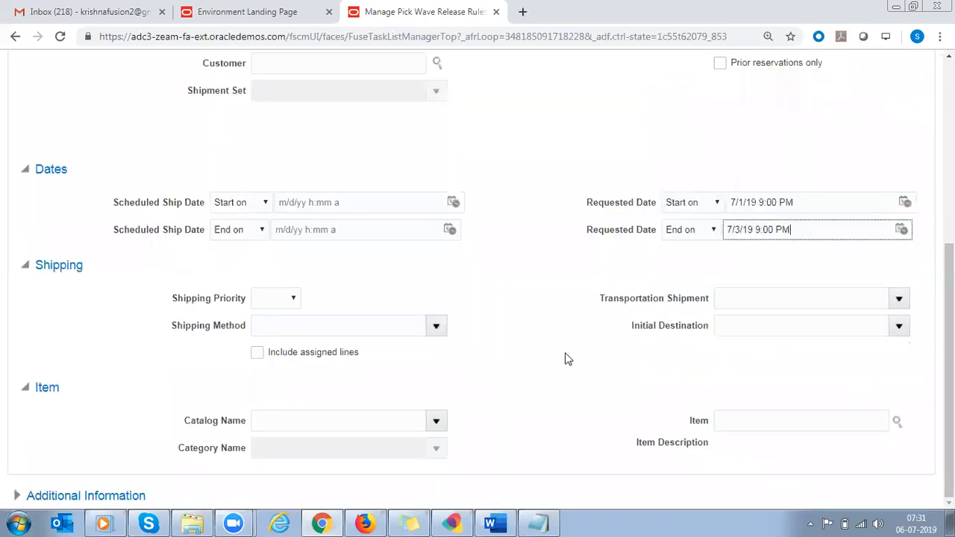
left_click(810, 202)
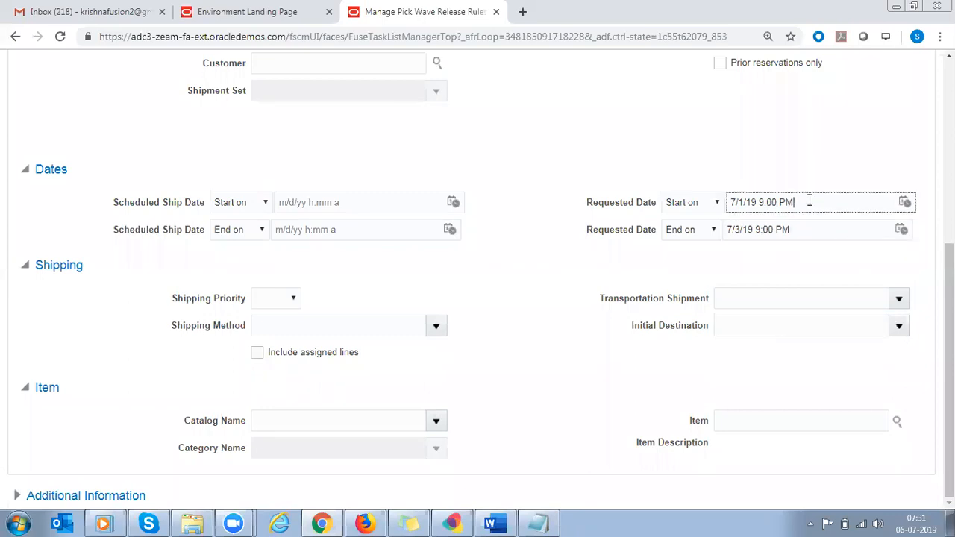
- Review the release rule's order criteria along with its scheduled ship date and requested date ranges
scroll(477, 278, "up", 1)
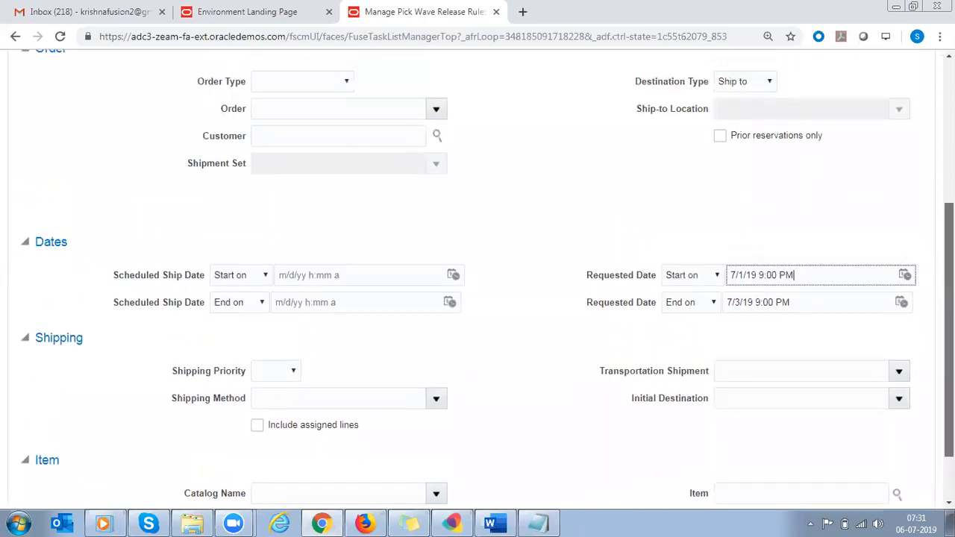
scroll(478, 278, "up", 1)
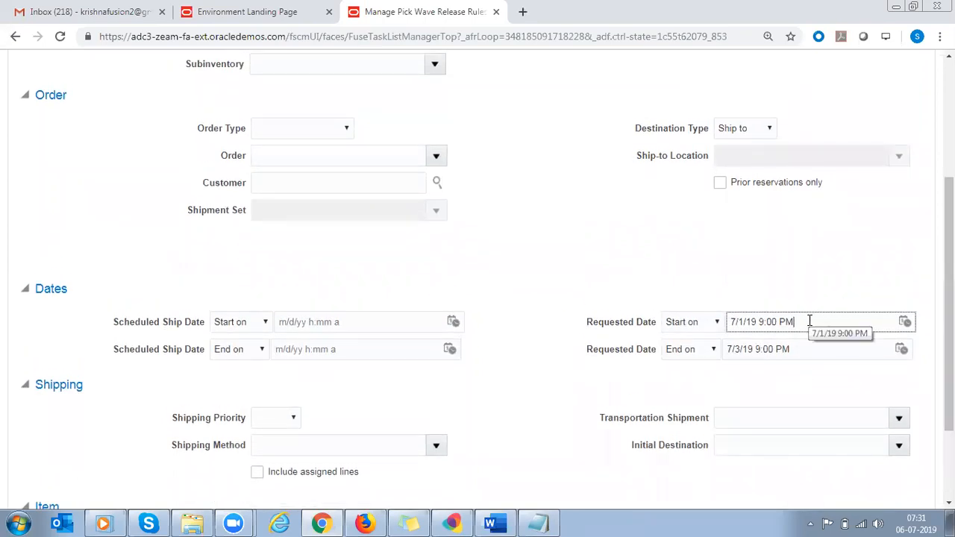
scroll(809, 320, "up", 1)
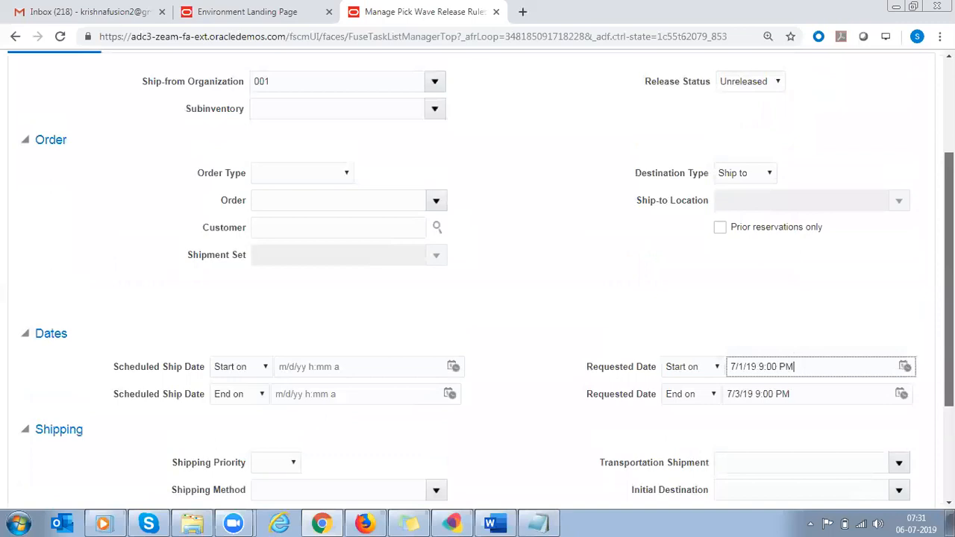
scroll(810, 321, "up", 1)
left_click(265, 223)
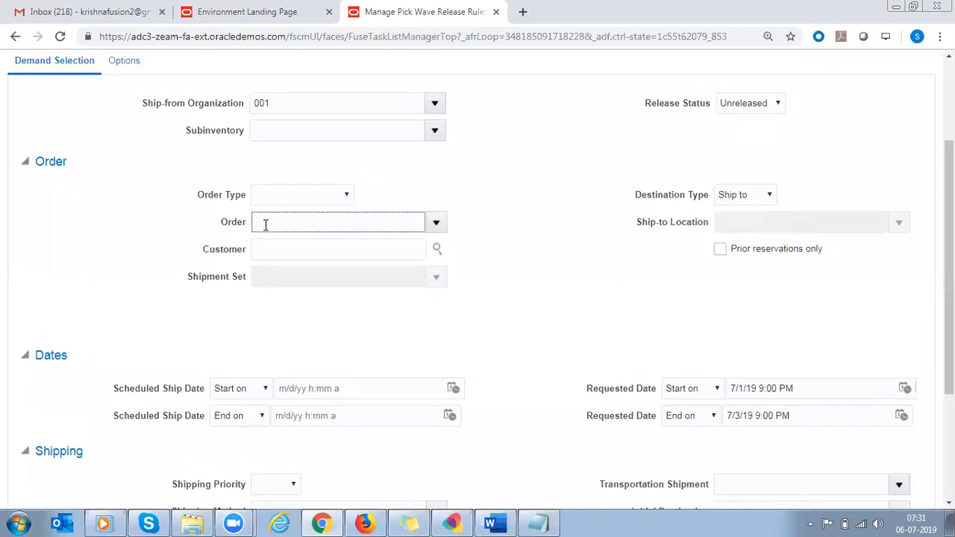
left_click(812, 382)
left_click(797, 421)
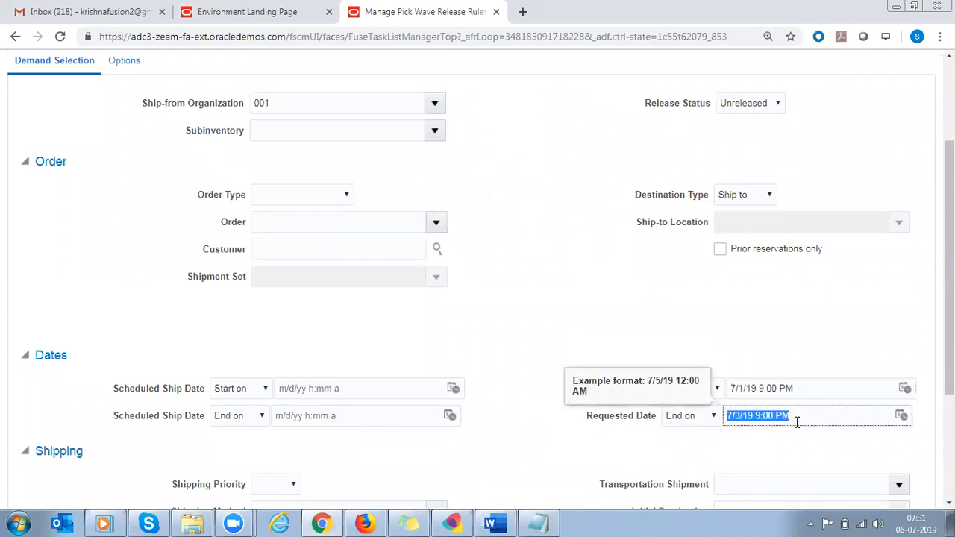
left_click(823, 390)
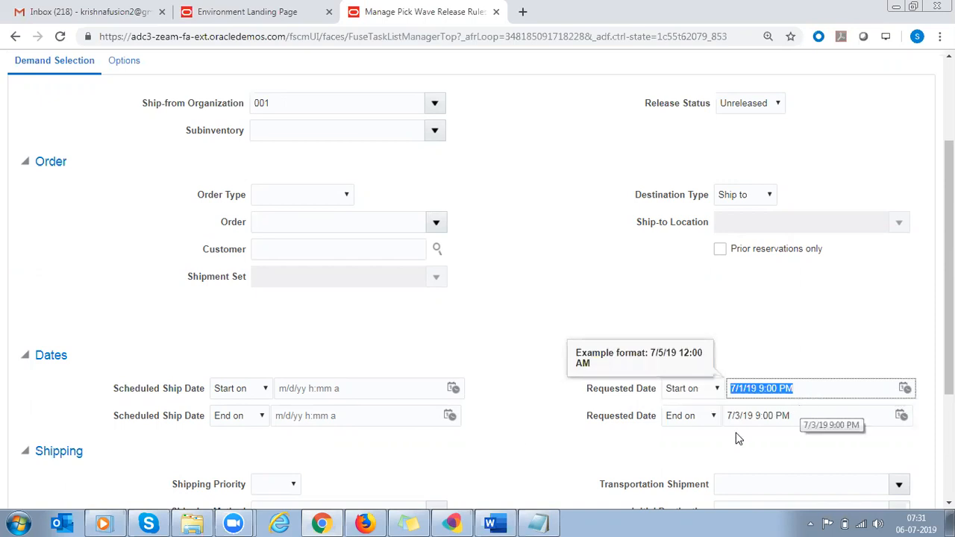
left_click_drag(113, 388, 193, 418)
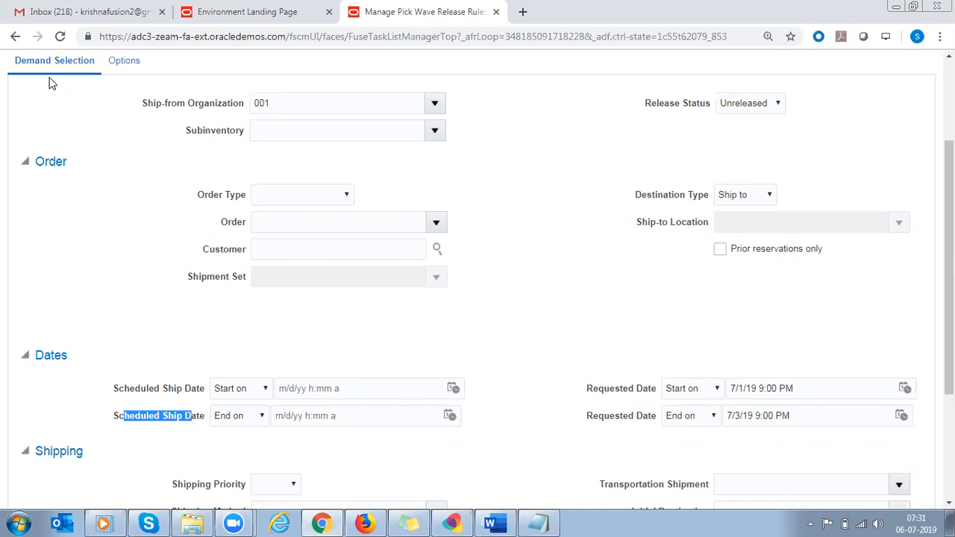
left_click(284, 223)
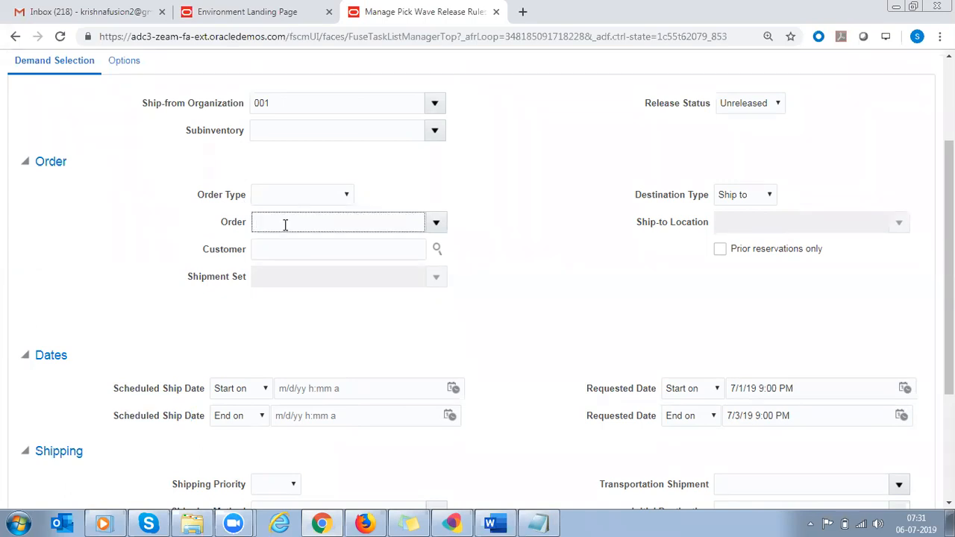
left_click_drag(598, 396, 652, 428)
left_click_drag(142, 389, 168, 414)
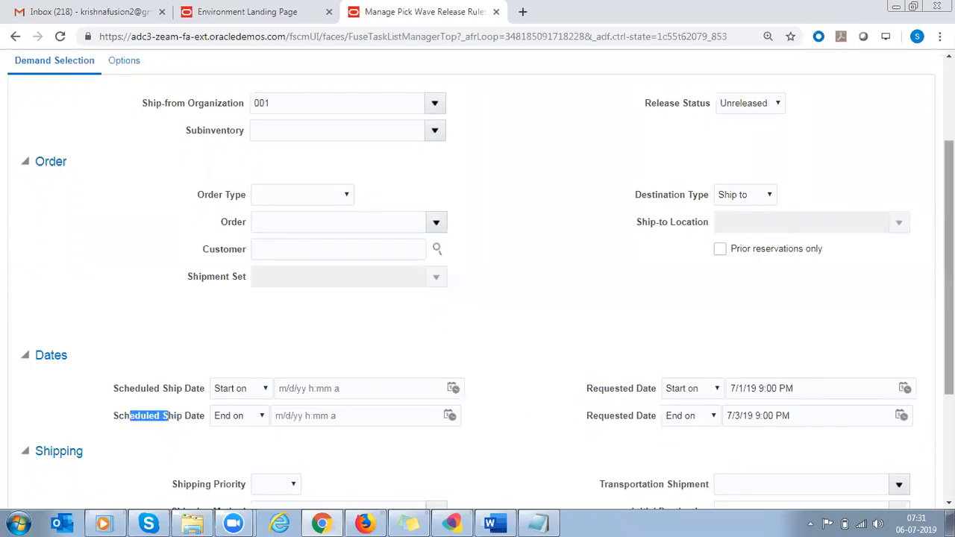
- Examine the shipping priority choices and the ship-from organization in the rule's demand selection
scroll(631, 429, "down", 2)
left_click(287, 347)
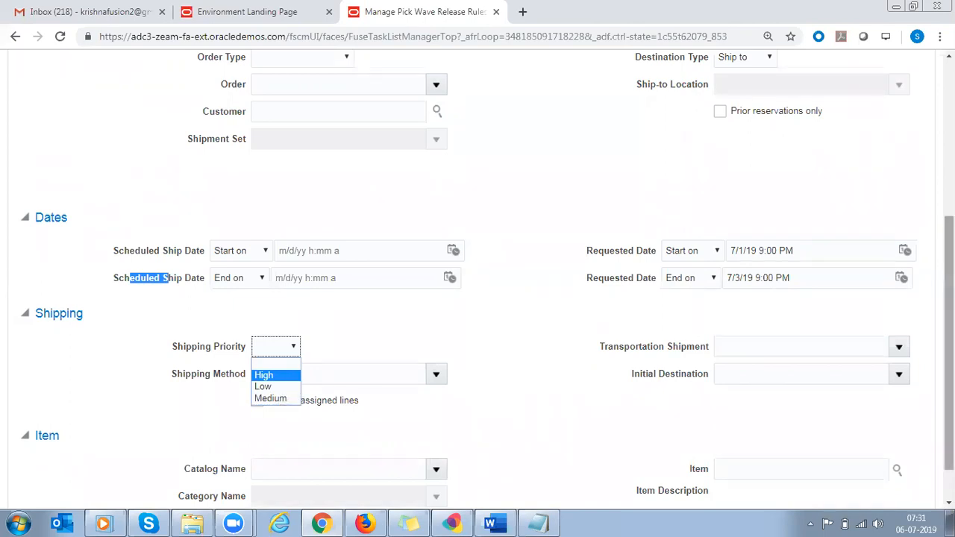
scroll(949, 336, "up", 2)
left_click(325, 81)
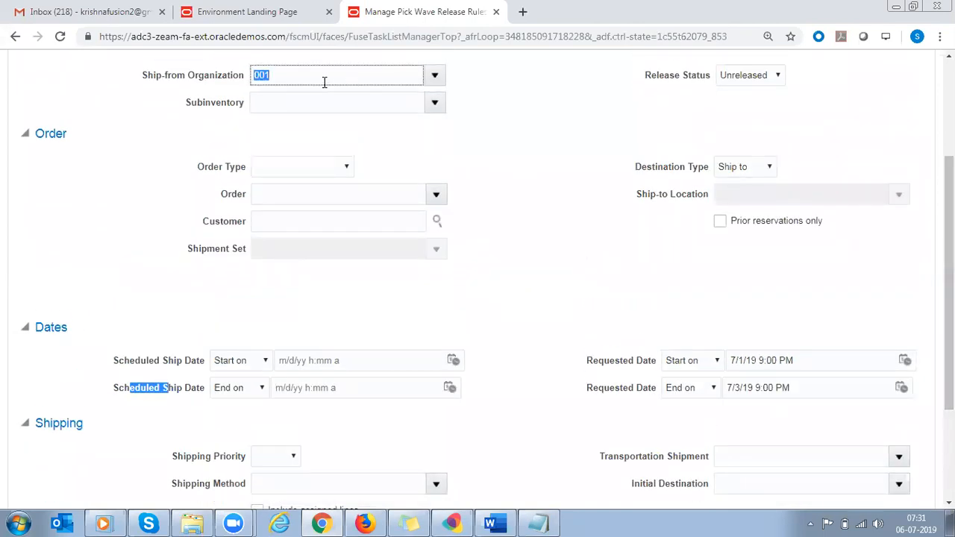
scroll(949, 298, "down", 2)
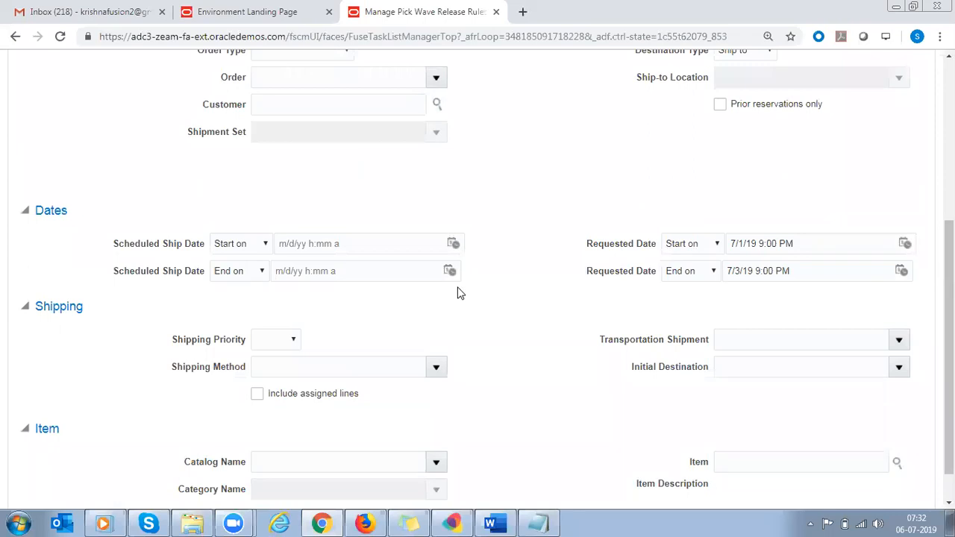
left_click(293, 339)
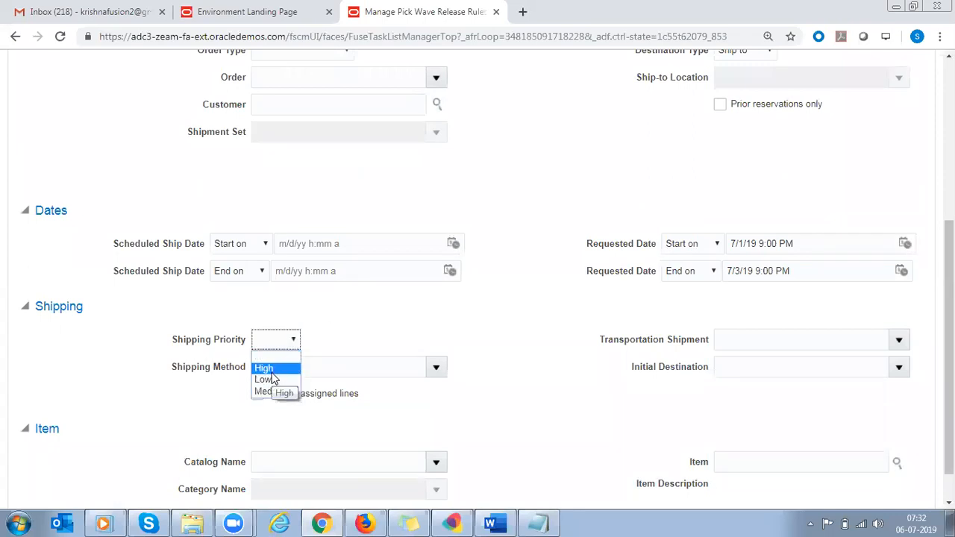
- Clear the start and end values of the release rule's requested date
triple_click(816, 246)
key("Delete")
key("Tab")
triple_click(804, 263)
key("Delete")
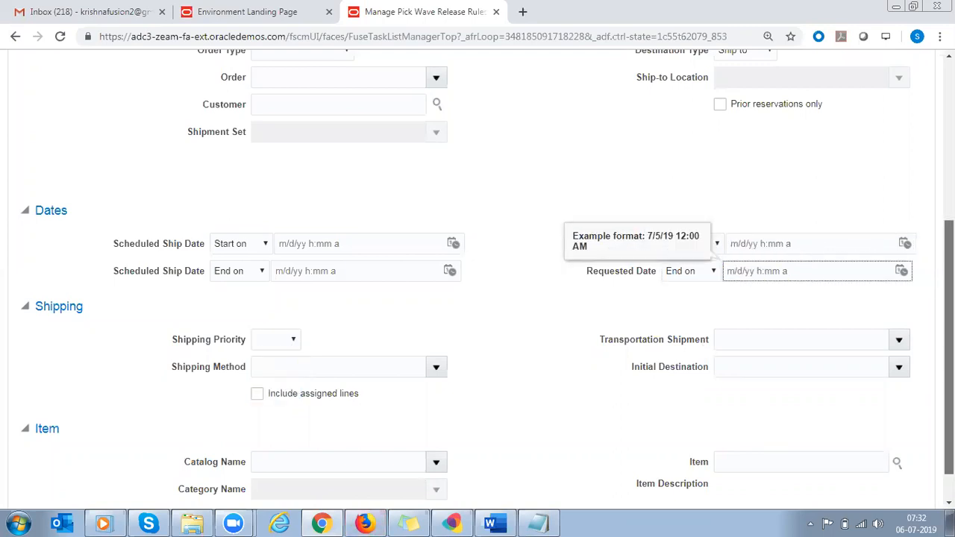
- Open the release rule's options and examine the ship-from organization, pick-from subinventory and staging subinventory
scroll(397, 123, "up", 3)
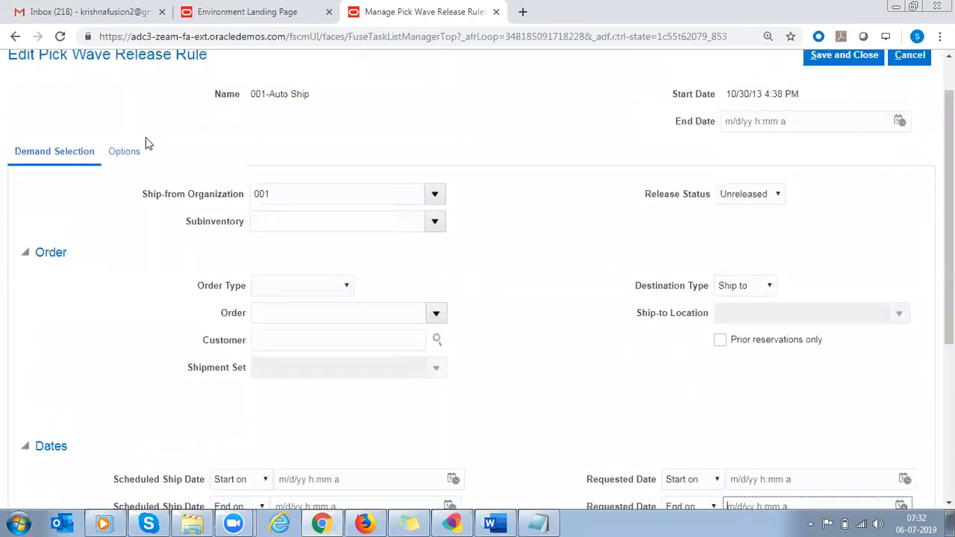
left_click(126, 151)
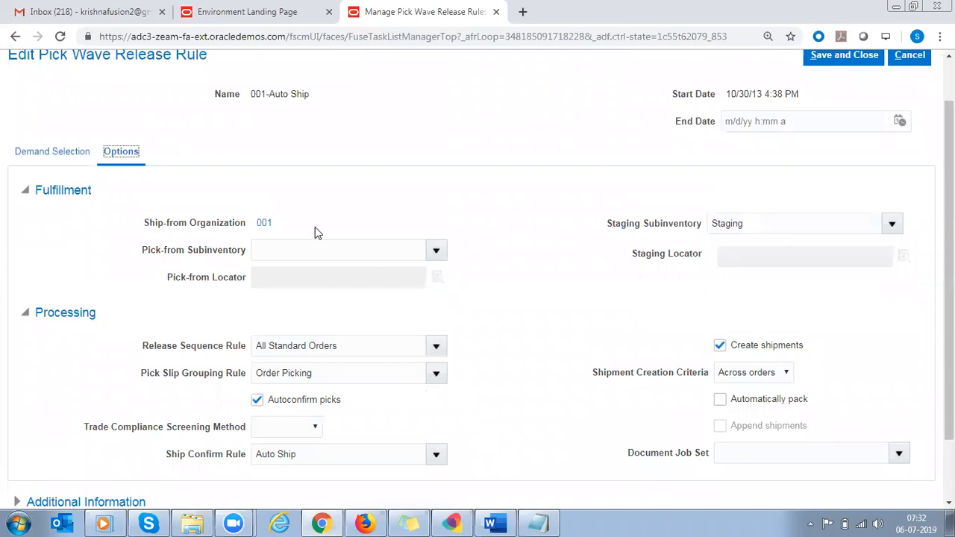
left_click_drag(268, 223, 258, 224)
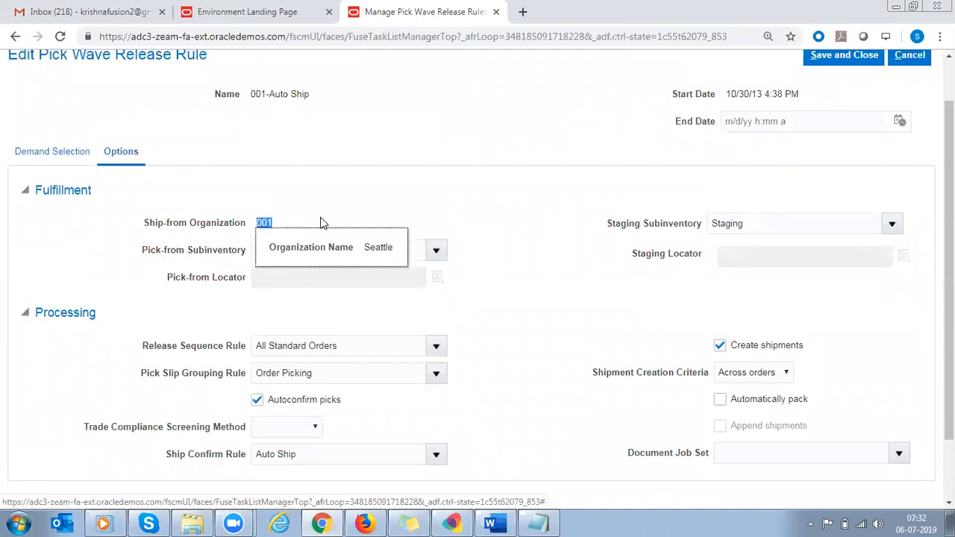
left_click_drag(147, 251, 235, 256)
left_click(435, 251)
left_click(132, 282)
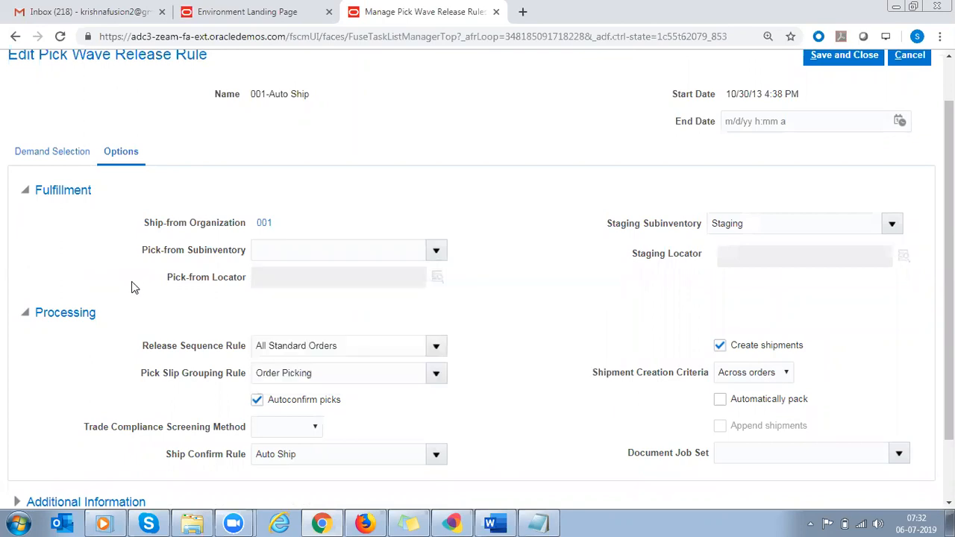
left_click(298, 253)
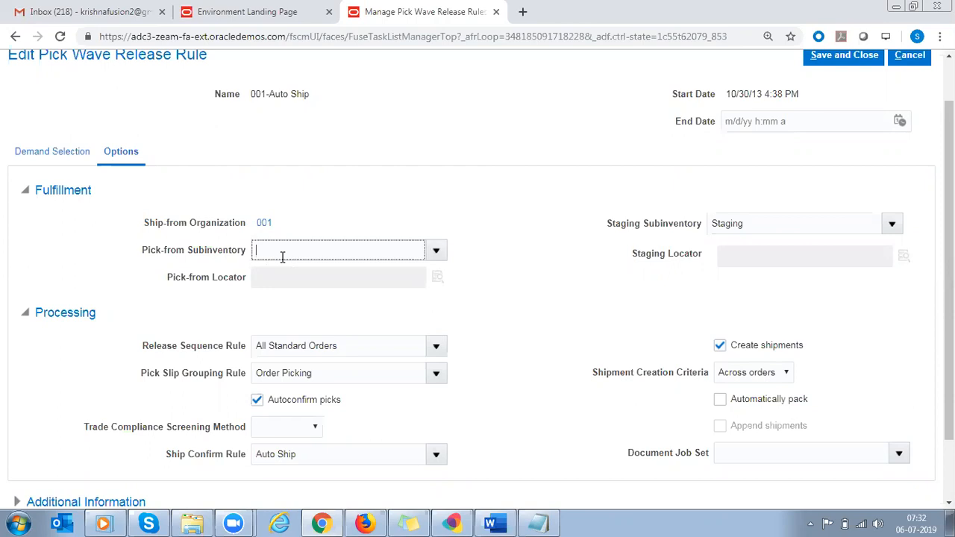
double_click(757, 232)
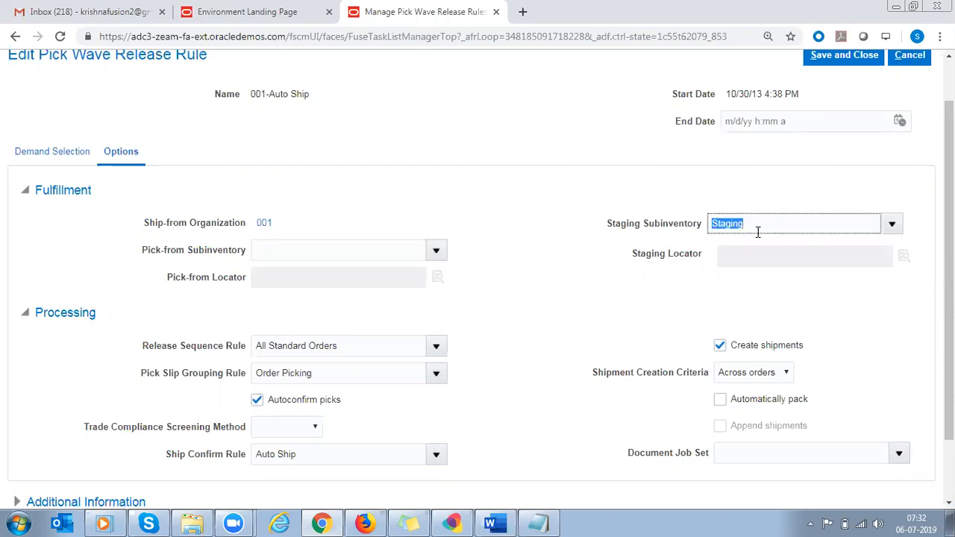
- Examine the release sequence rule and pick slip grouping rule in the rule's processing options
scroll(757, 232, "down", 2)
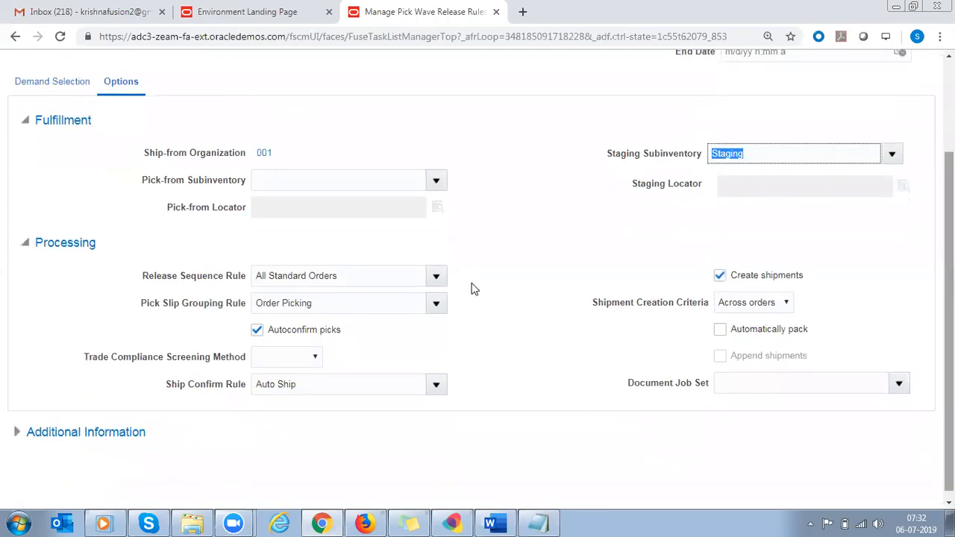
left_click_drag(155, 275, 197, 275)
left_click_drag(147, 304, 187, 304)
left_click_drag(154, 276, 207, 280)
left_click_drag(149, 304, 196, 308)
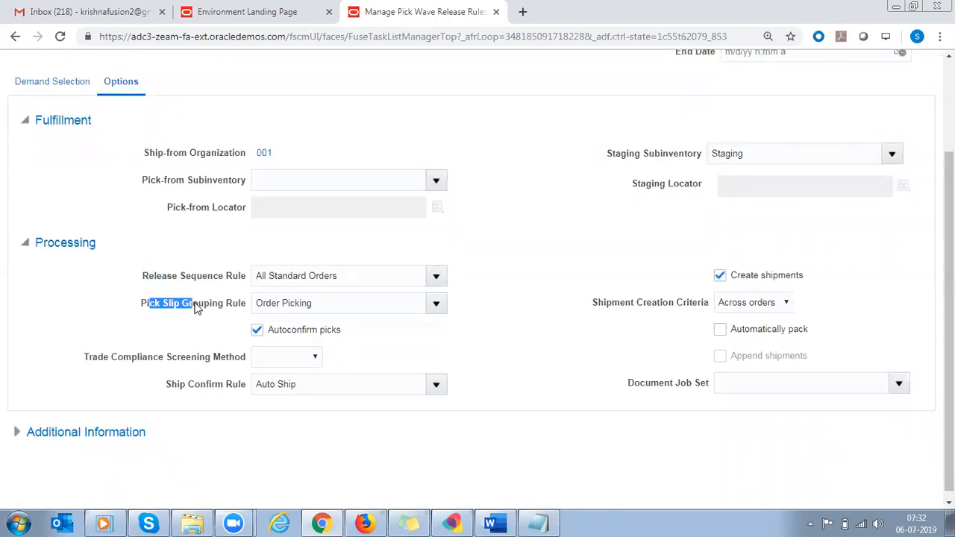
left_click_drag(144, 275, 250, 281)
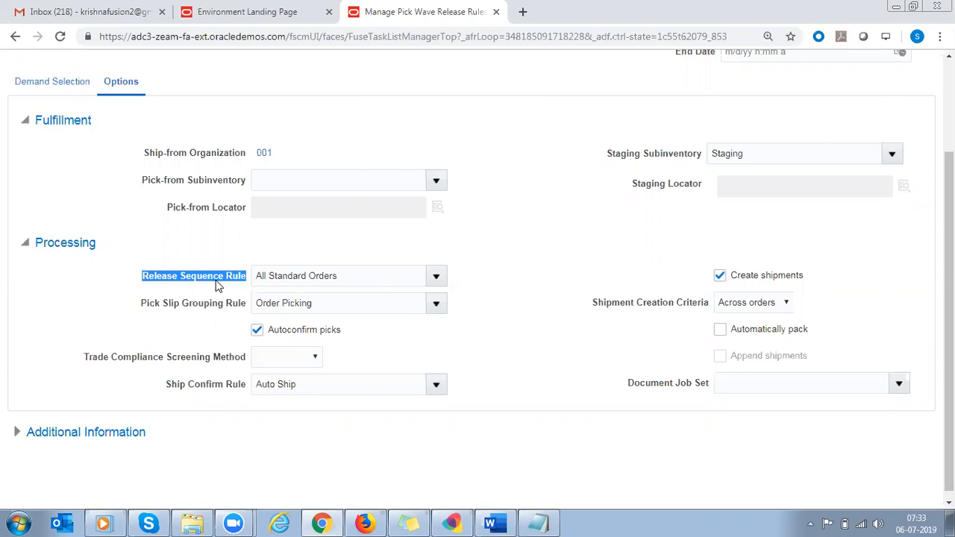
- Return to the demand selection and set the requested date to start on 6/1/19 9:03 PM
left_click(52, 82)
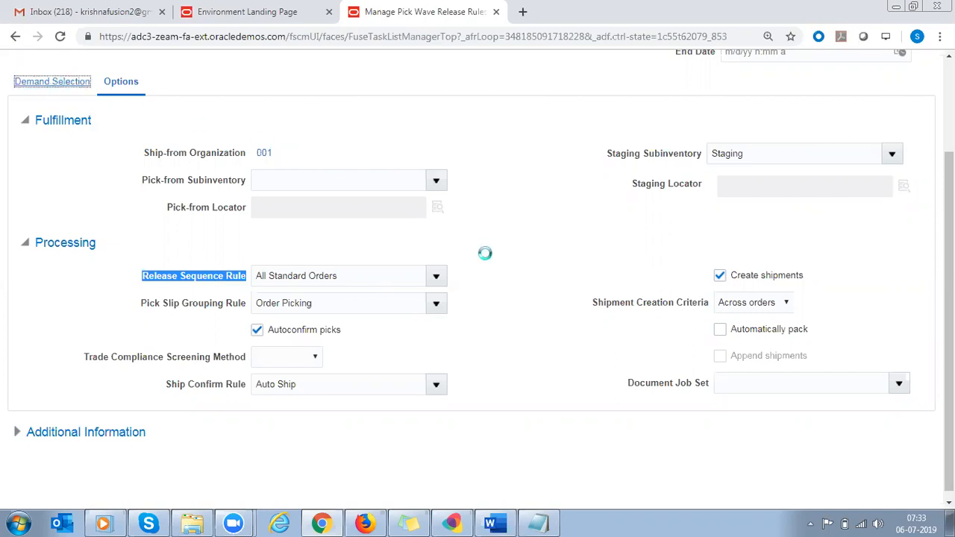
scroll(911, 367, "down", 1)
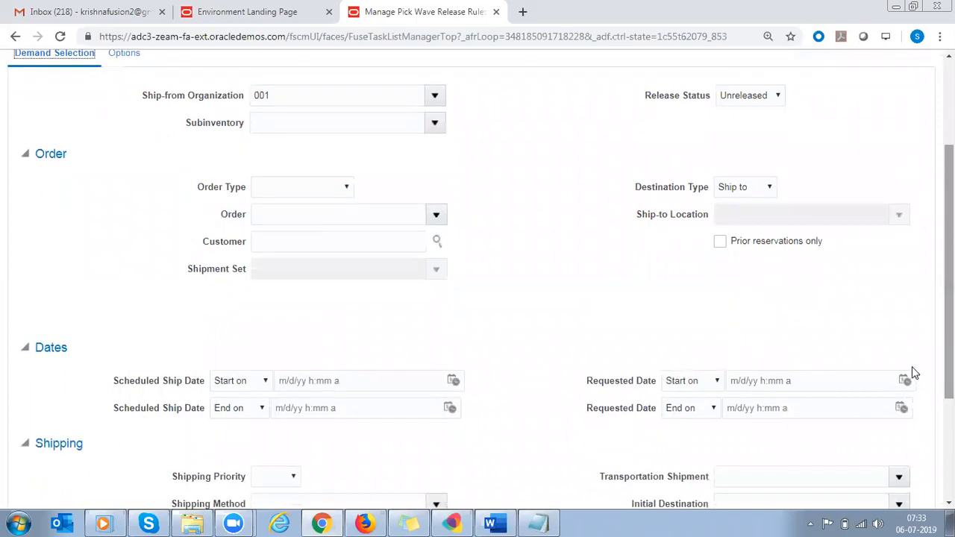
left_click(903, 380)
left_click(757, 136)
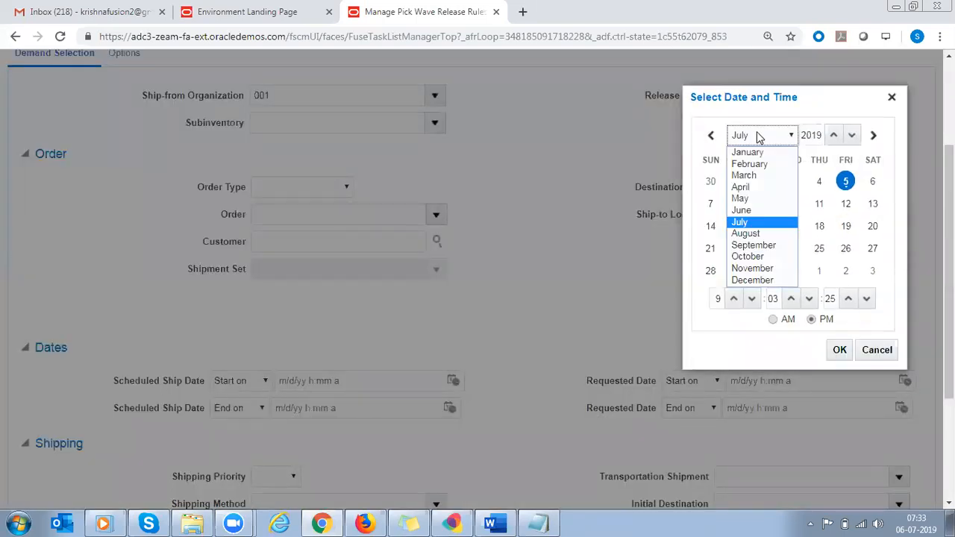
left_click(746, 210)
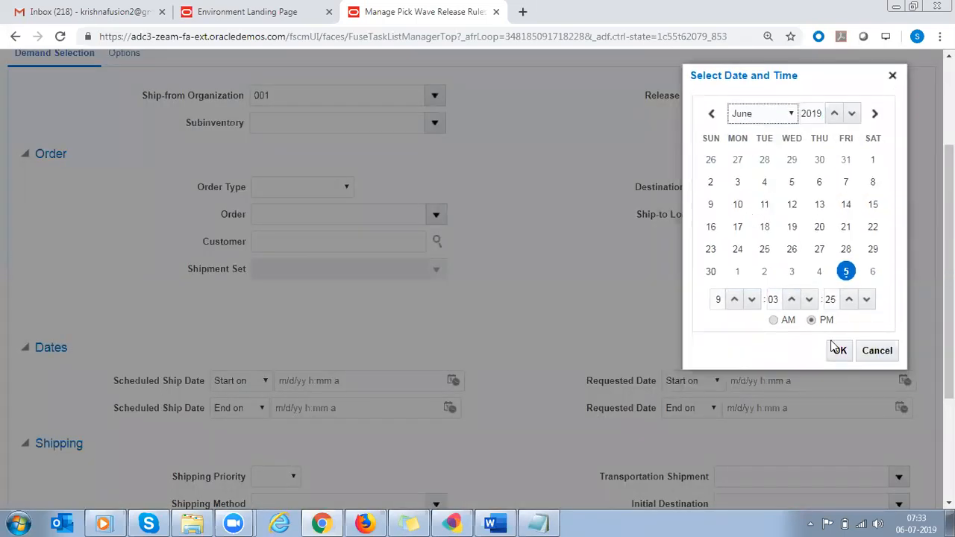
left_click(872, 159)
left_click(837, 350)
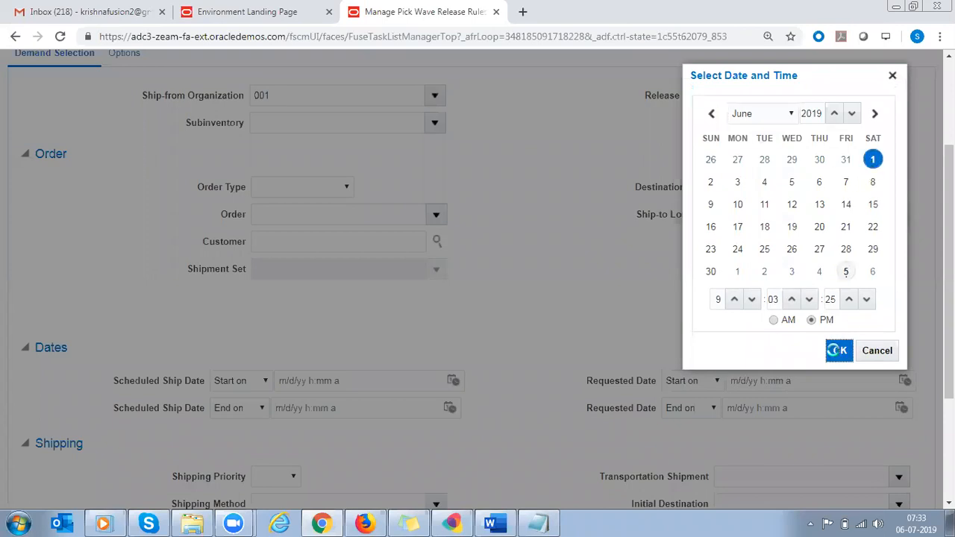
- Set the requested date to end on 6/30/19 9:03 PM and check the resulting date range
left_click(901, 408)
left_click(760, 164)
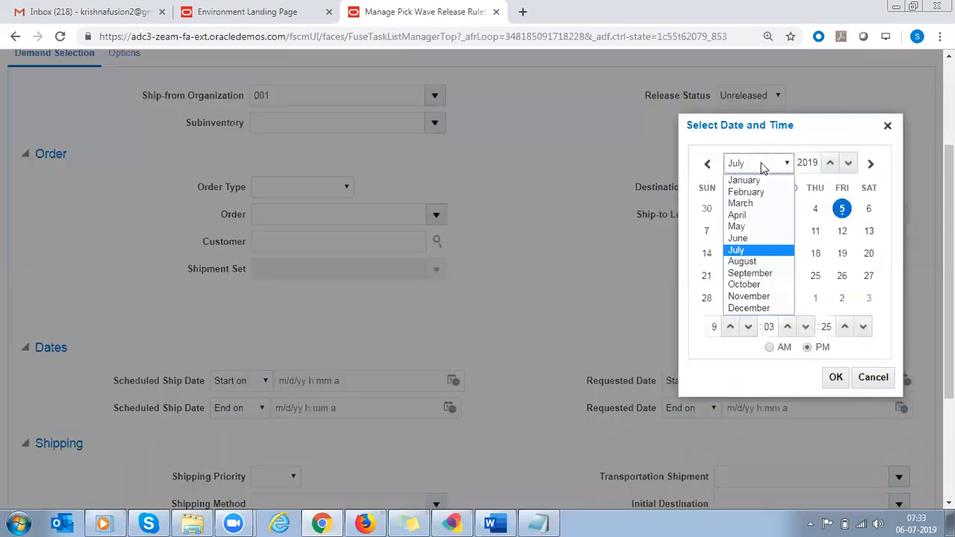
left_click(746, 238)
left_click(709, 298)
left_click(836, 378)
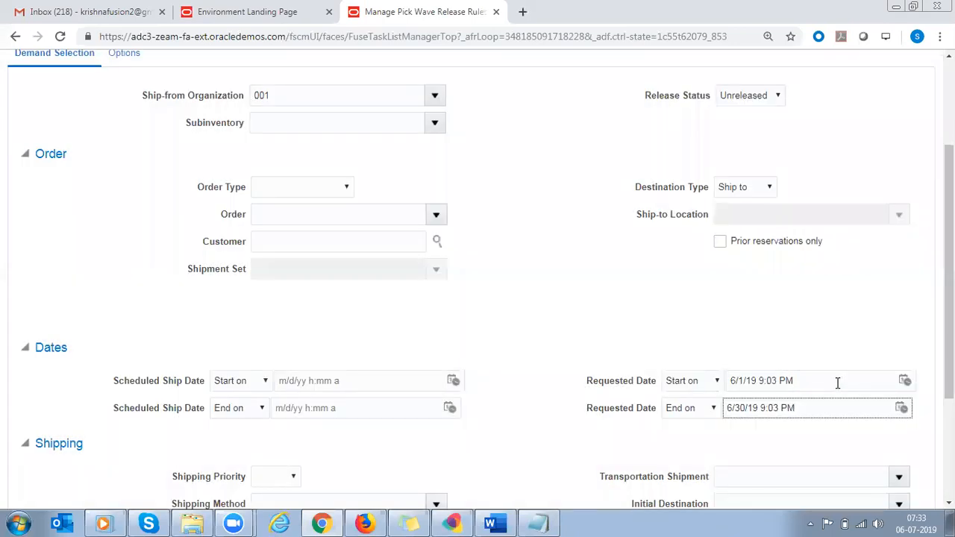
left_click(837, 383)
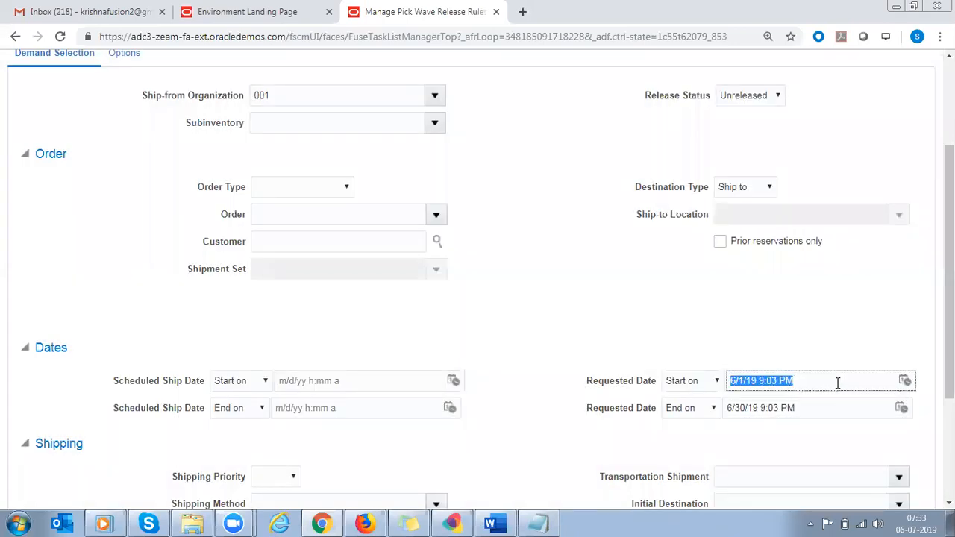
left_click(816, 408)
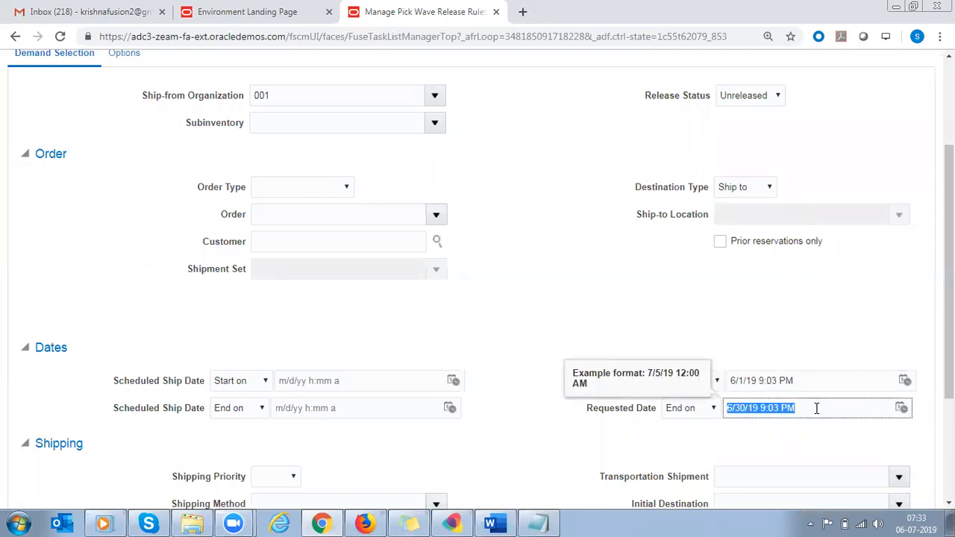
left_click(804, 382)
left_click(798, 408)
- Go back to the release rule's options and look at the release sequence rule
scroll(514, 203, "up", 1)
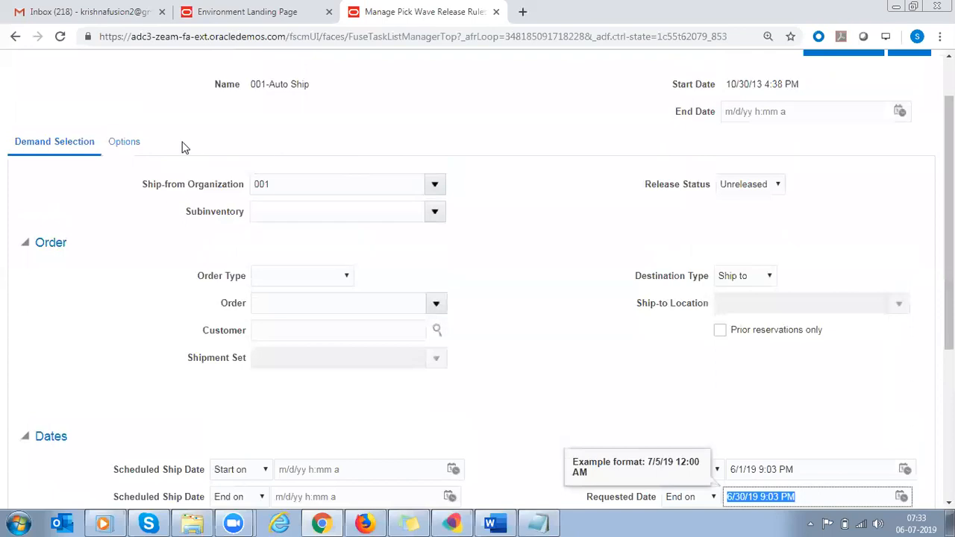
left_click(125, 143)
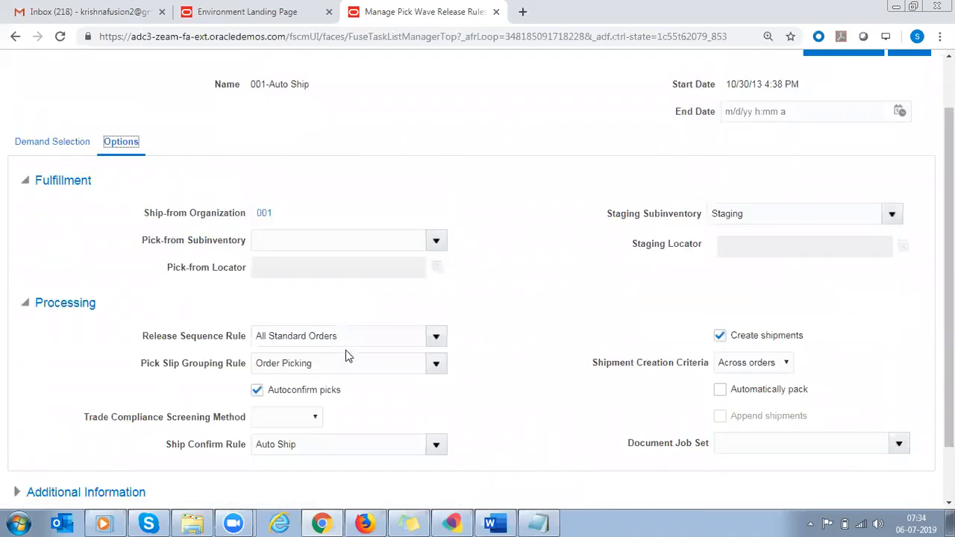
left_click_drag(157, 337, 243, 345)
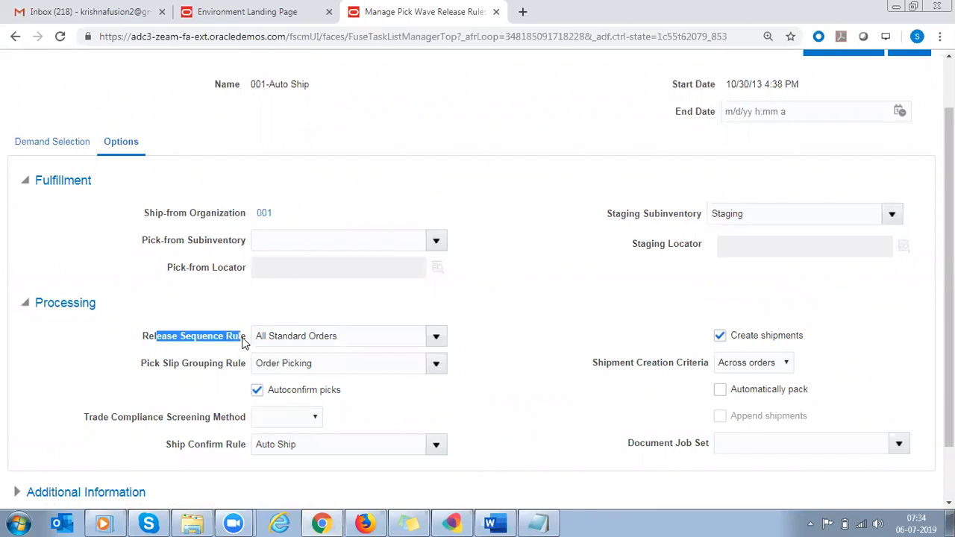
- Look at the release sequence rule, and return to the demand selection to check the requested start and end dates
left_click(354, 335)
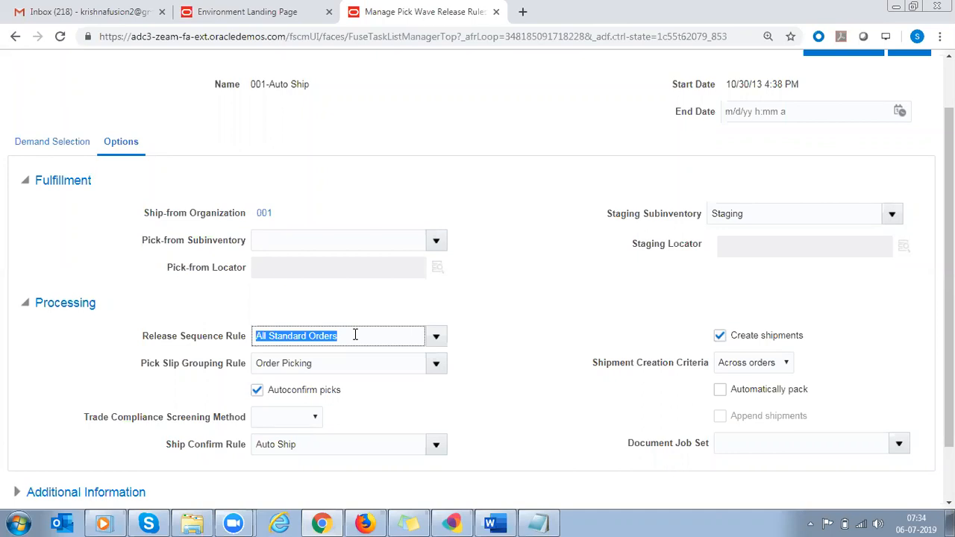
left_click(73, 143)
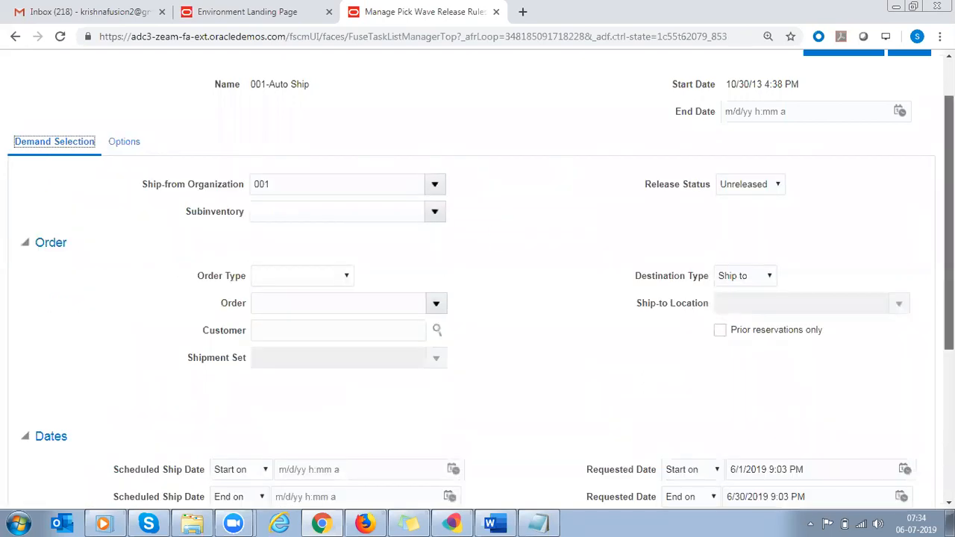
scroll(920, 385, "down", 3)
left_click(832, 298)
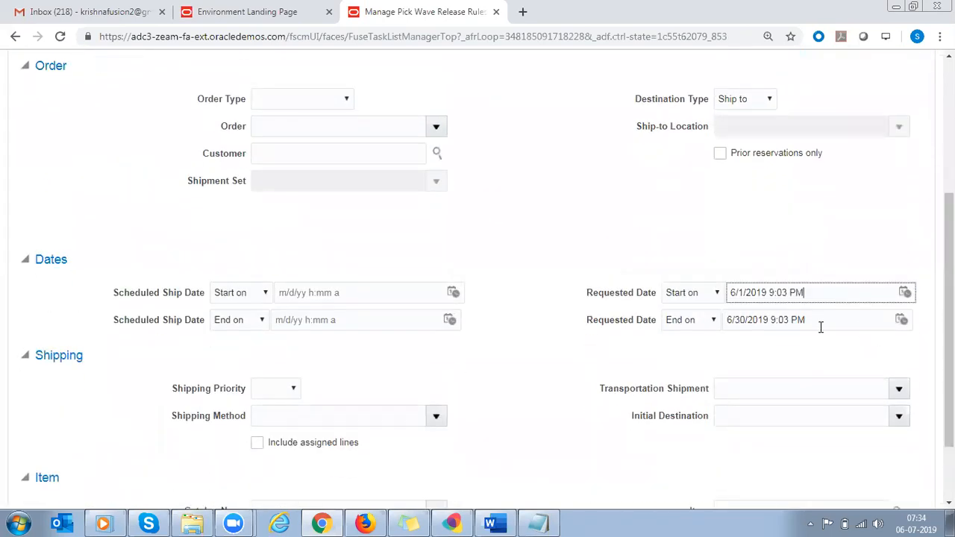
left_click(821, 326)
scroll(820, 326, "down", 1)
scroll(820, 326, "down", 1)
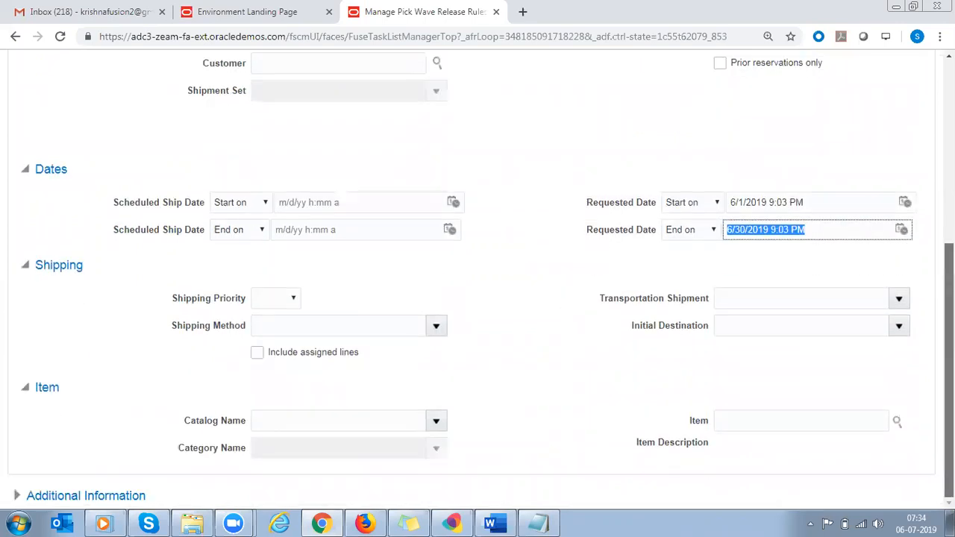
- View the shipping priority choices without picking one, and recheck the requested date range
left_click(276, 299)
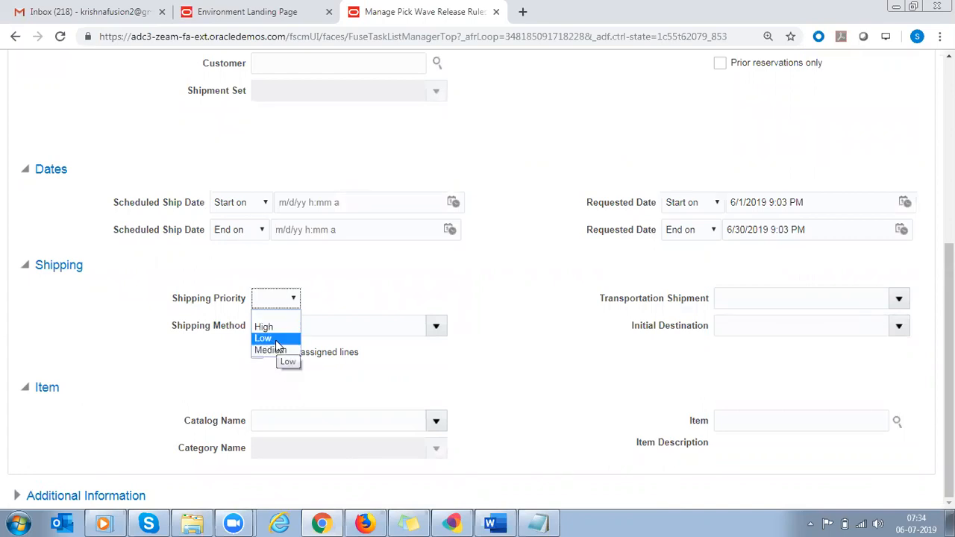
left_click(509, 293)
left_click(813, 202)
left_click(814, 227)
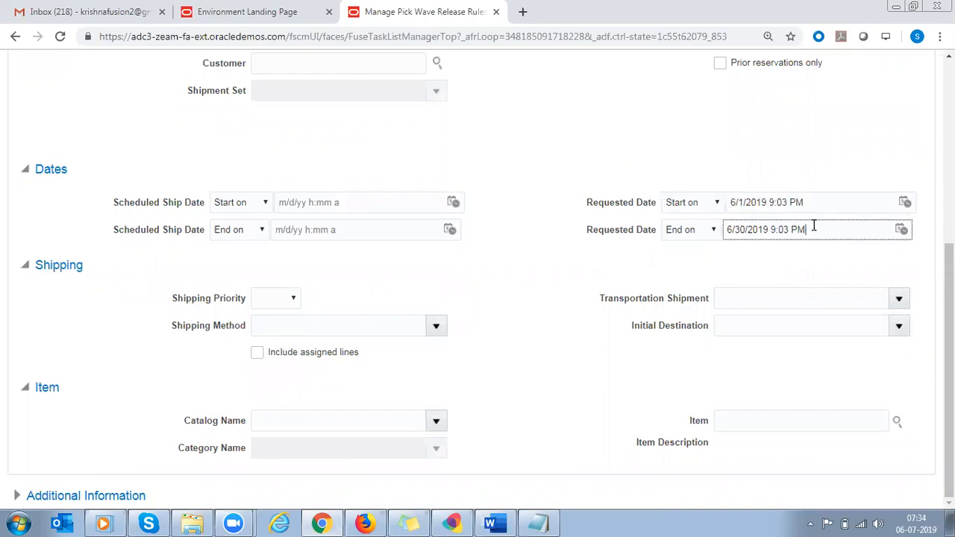
scroll(465, 191, "up", 3)
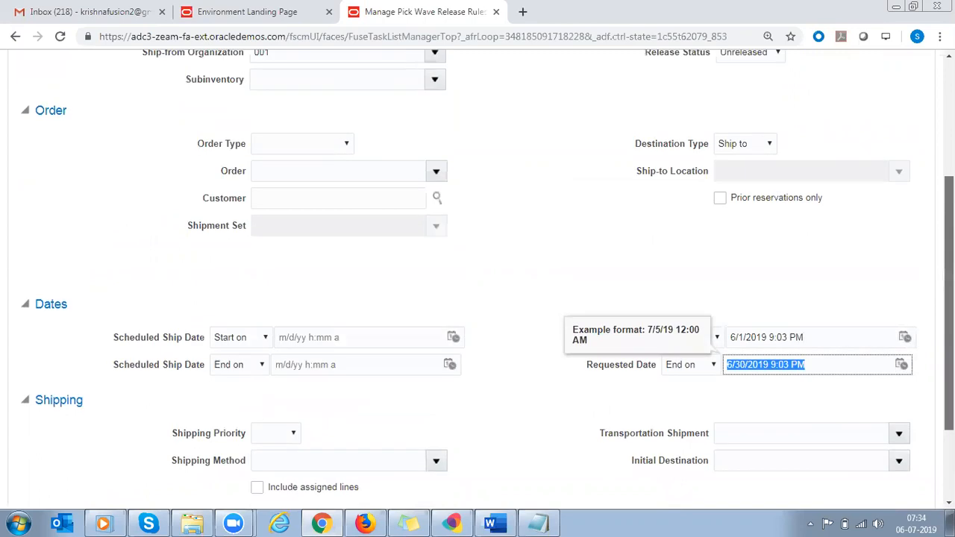
- Reopen the rule's processing options and examine the release sequence rule
left_click(126, 114)
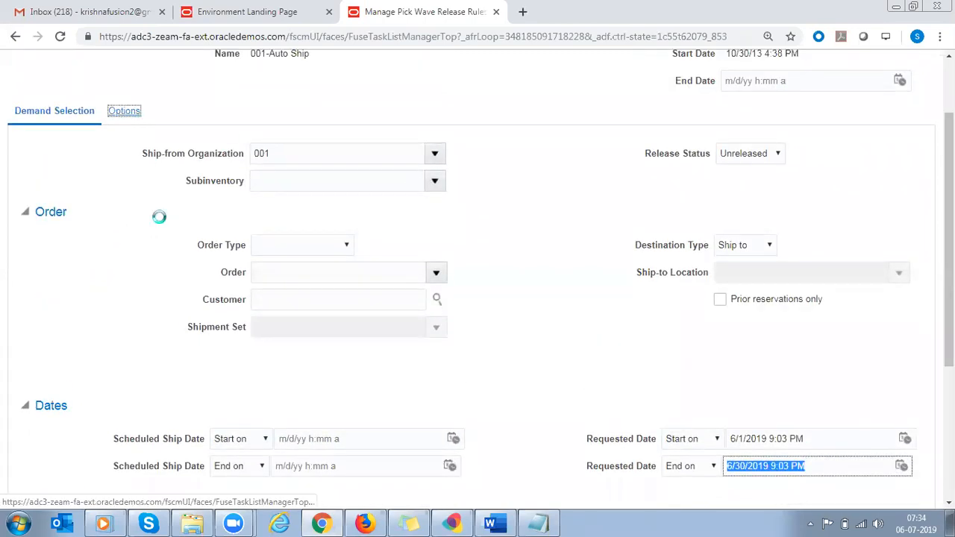
left_click_drag(166, 308, 244, 312)
left_click(373, 306)
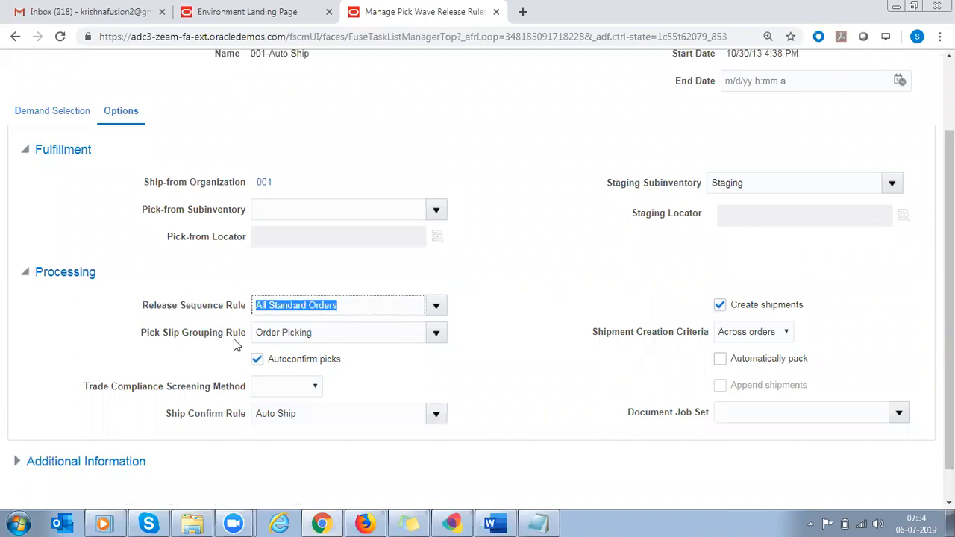
- Examine the pick slip grouping rule together with the staging subinventory in the rule's options
triple_click(206, 342)
triple_click(324, 335)
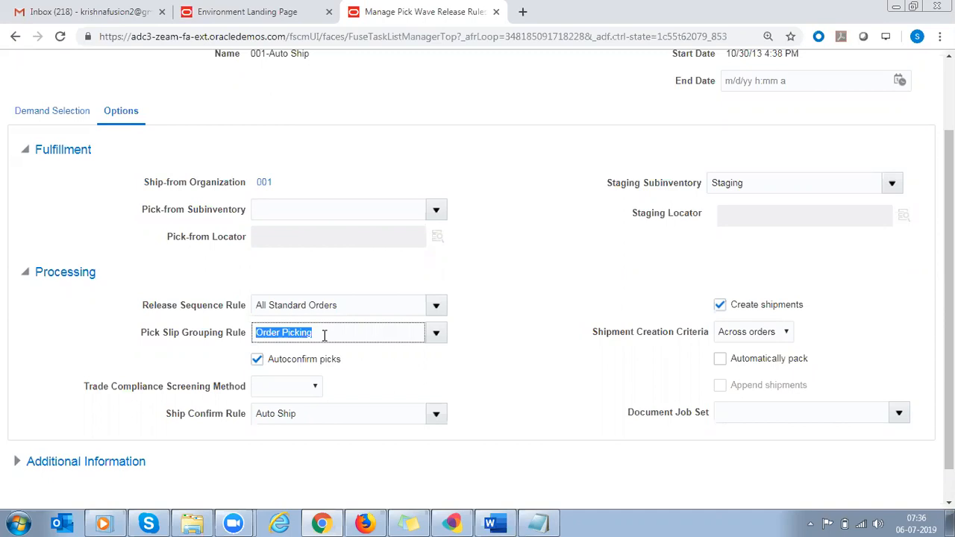
left_click(755, 185)
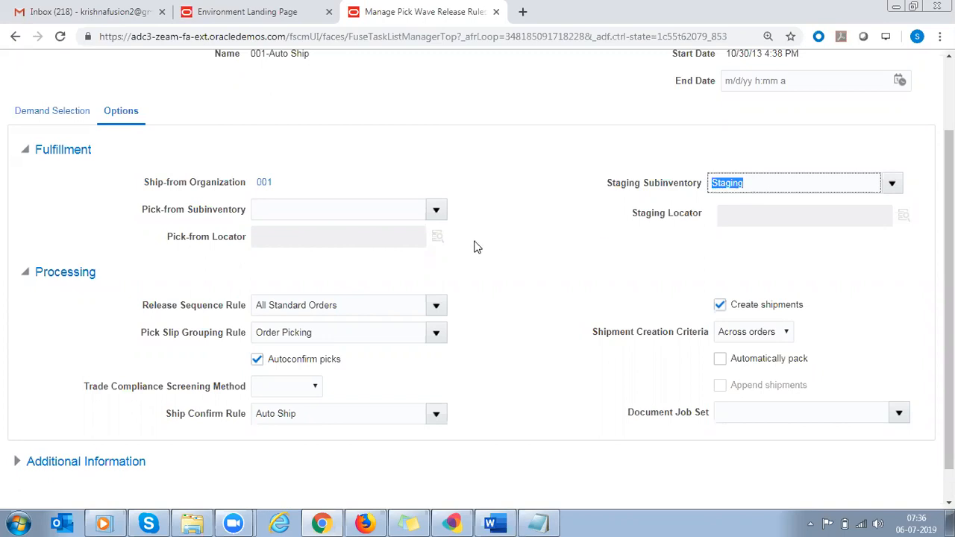
left_click(342, 327)
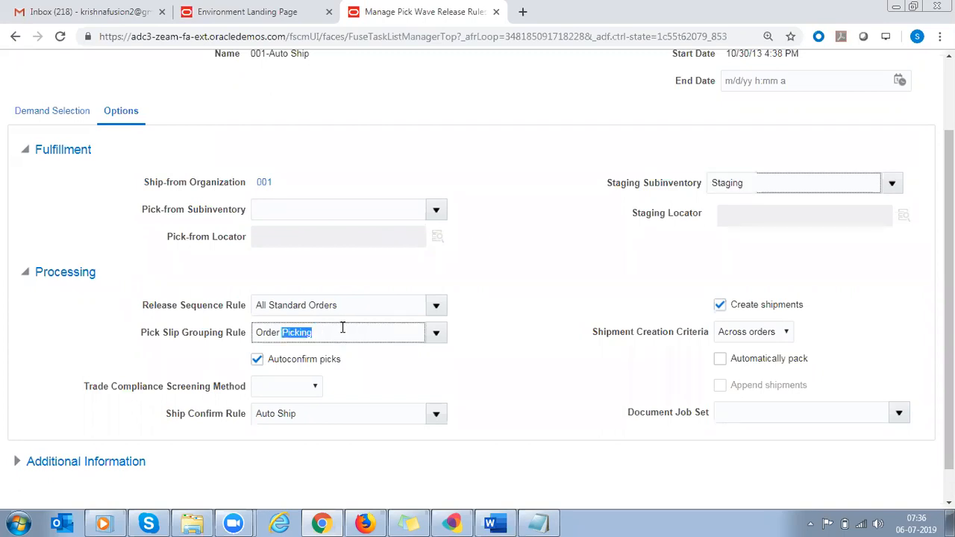
left_click(202, 338)
triple_click(200, 334)
left_click(199, 333)
left_click_drag(182, 333, 221, 338)
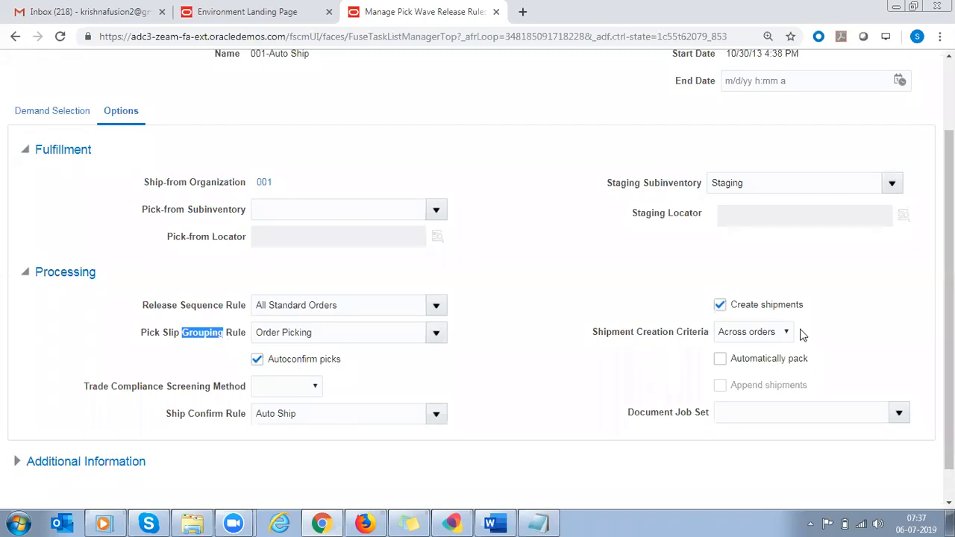
- Examine the Autoconfirm picks and Create shipments options, switching Autoconfirm picks off and on again
mouse_move(949, 298)
left_mouse_down()
mouse_move(949, 277)
mouse_move(949, 296)
left_mouse_up()
left_click_drag(305, 363, 319, 365)
left_click_drag(761, 307, 800, 307)
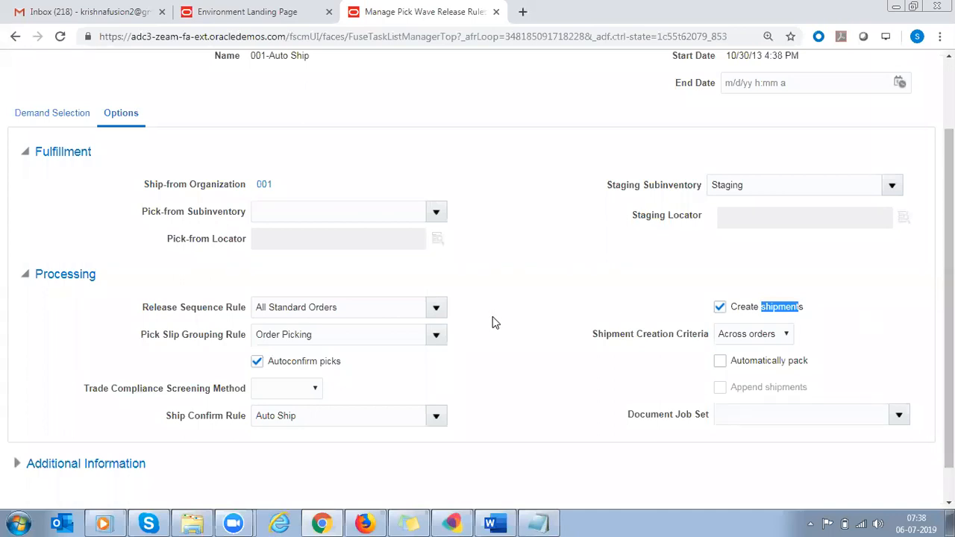
left_click_drag(761, 306, 828, 317)
left_click_drag(282, 363, 419, 380)
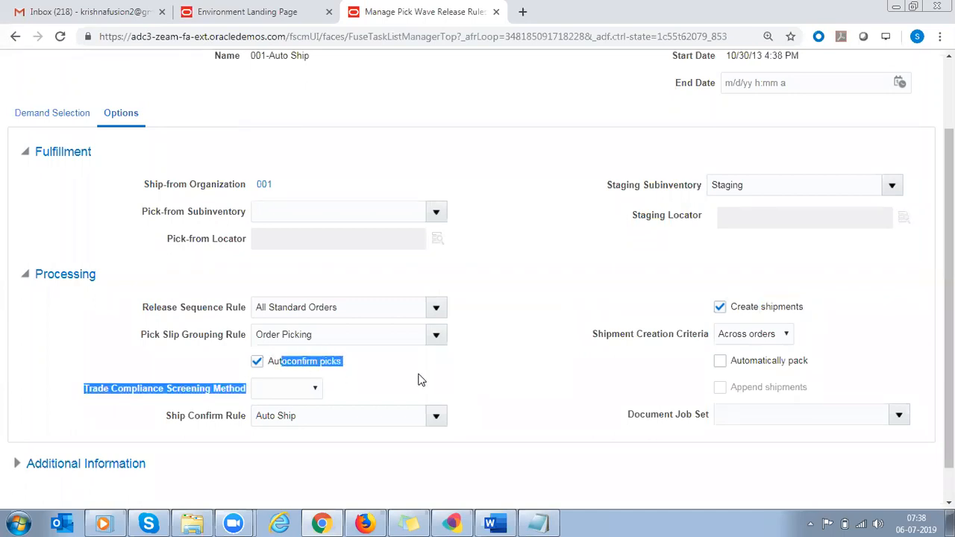
left_click(309, 366)
left_click(328, 365)
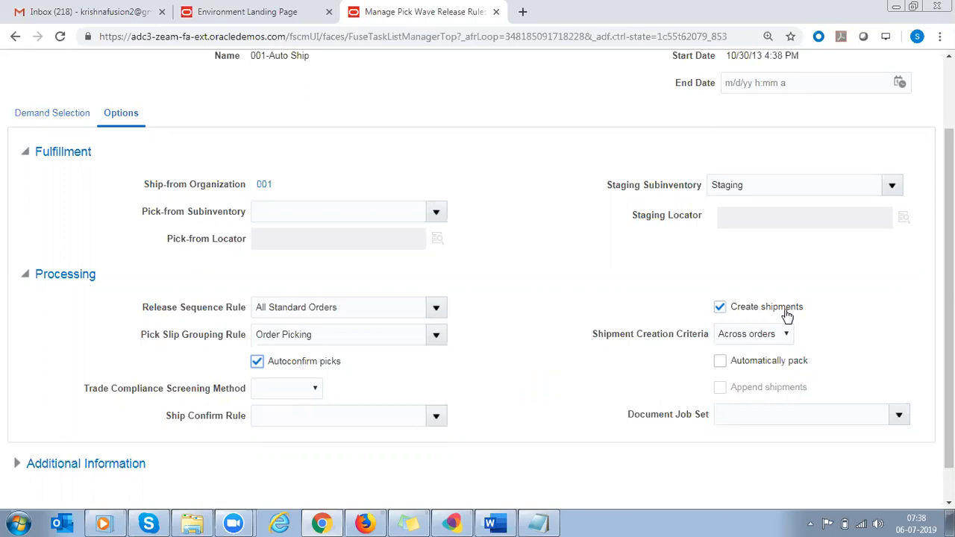
- Check the name of the 001-Auto Ship rule and cancel its editing without saving
left_click_drag(949, 337, 949, 281)
left_click_drag(261, 132, 289, 133)
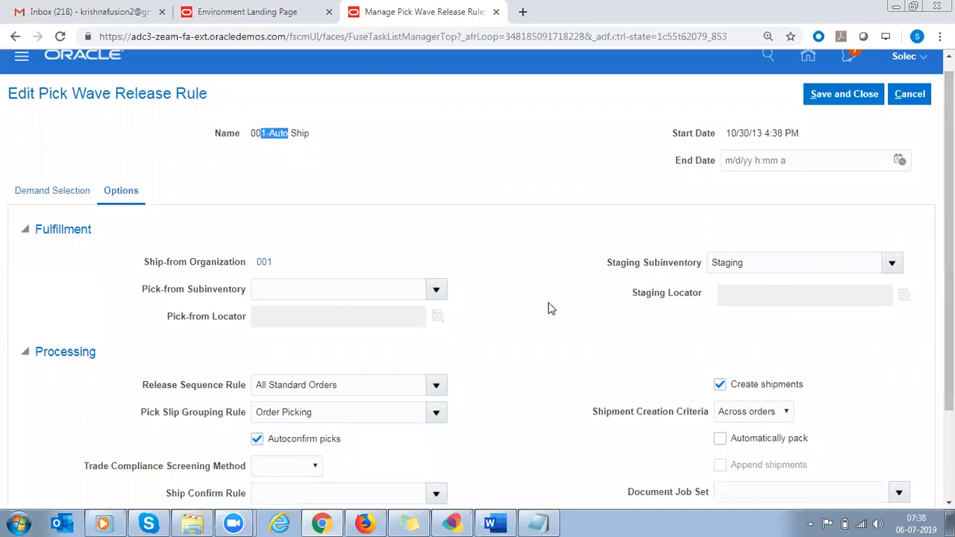
double_click(293, 133)
mouse_move(948, 235)
left_mouse_down()
mouse_move(948, 296)
mouse_move(947, 225)
left_mouse_up()
left_click(903, 113)
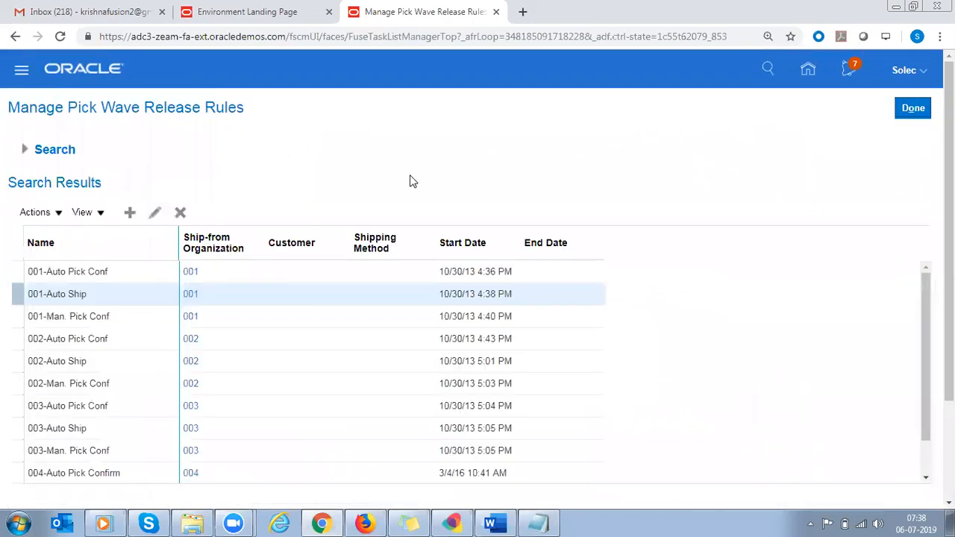
- Open the 001-Auto Pick Conf rule, look over its options, and cancel without saving
left_click(131, 275)
left_click(154, 212)
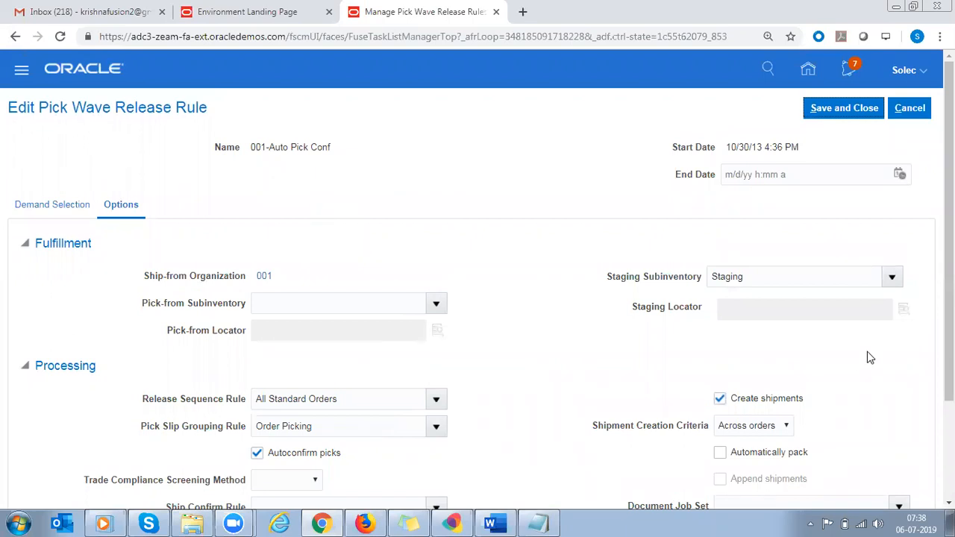
mouse_move(949, 340)
left_mouse_down()
mouse_move(949, 390)
mouse_move(949, 338)
left_mouse_up()
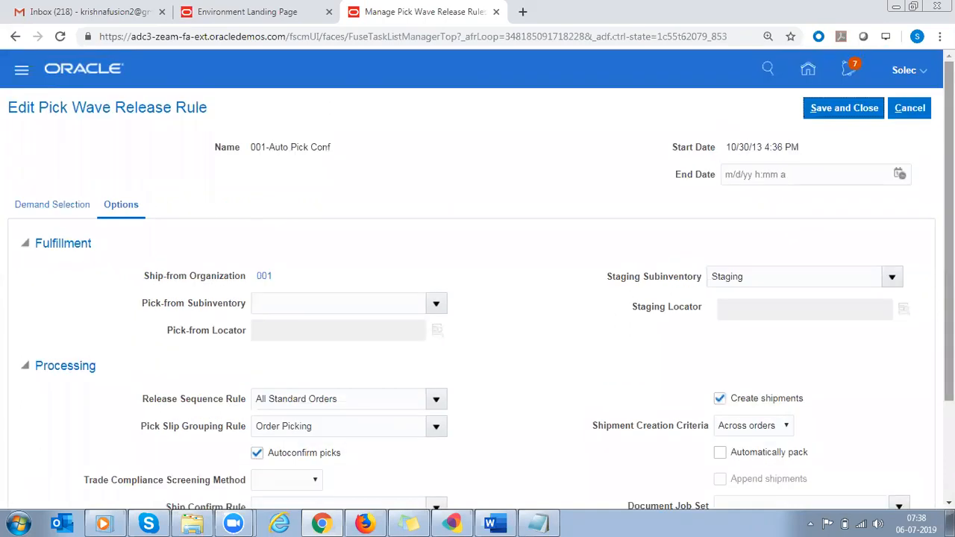
left_click(904, 107)
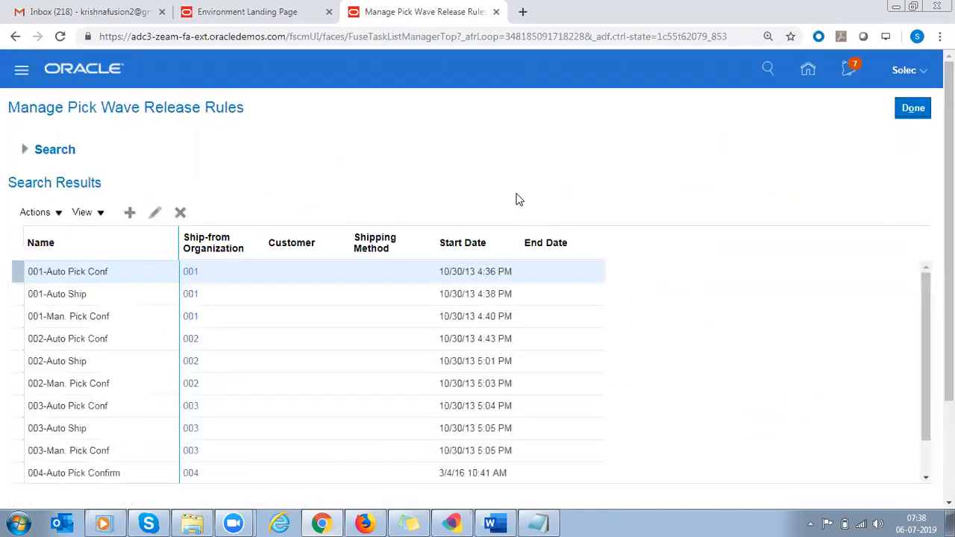
- Open the 001-Man. Pick Conf rule, check its autoconfirm setting, cancel, and finish managing pick wave release rules
left_click(101, 321)
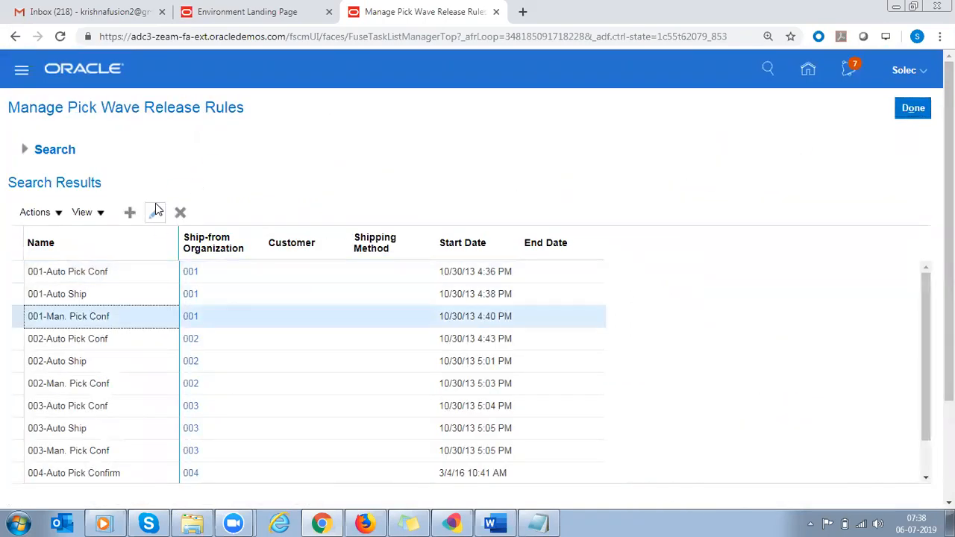
left_click(154, 212)
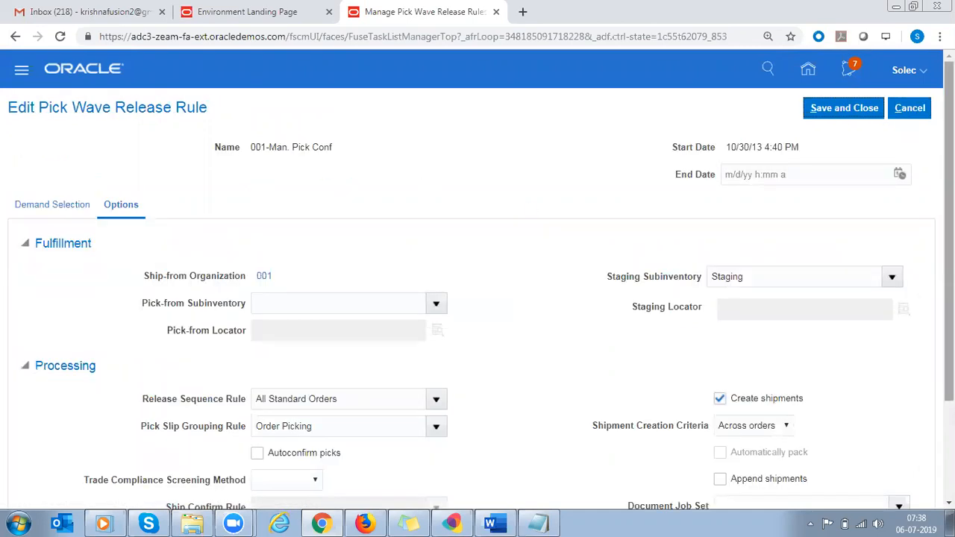
scroll(477, 283, "down", 1)
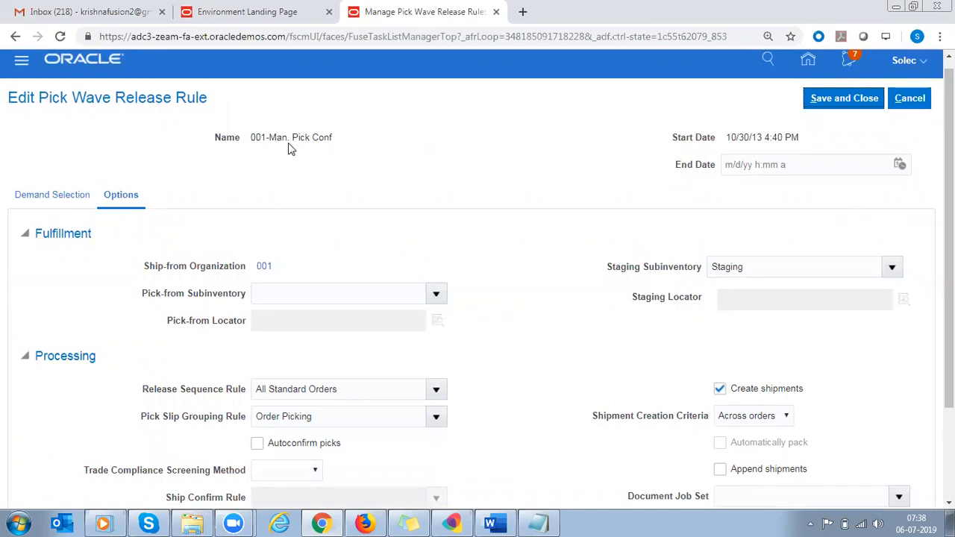
left_click_drag(270, 138, 334, 144)
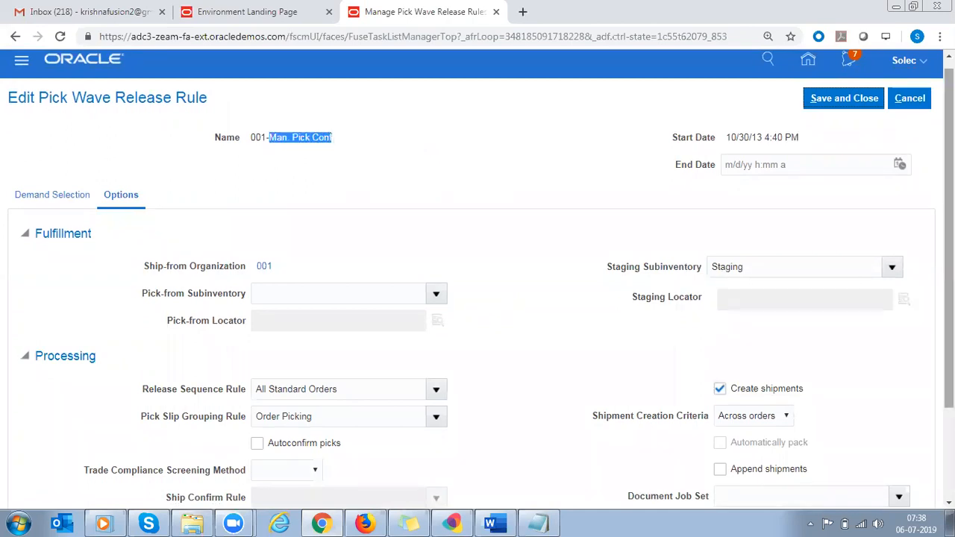
scroll(947, 298, "down", 1)
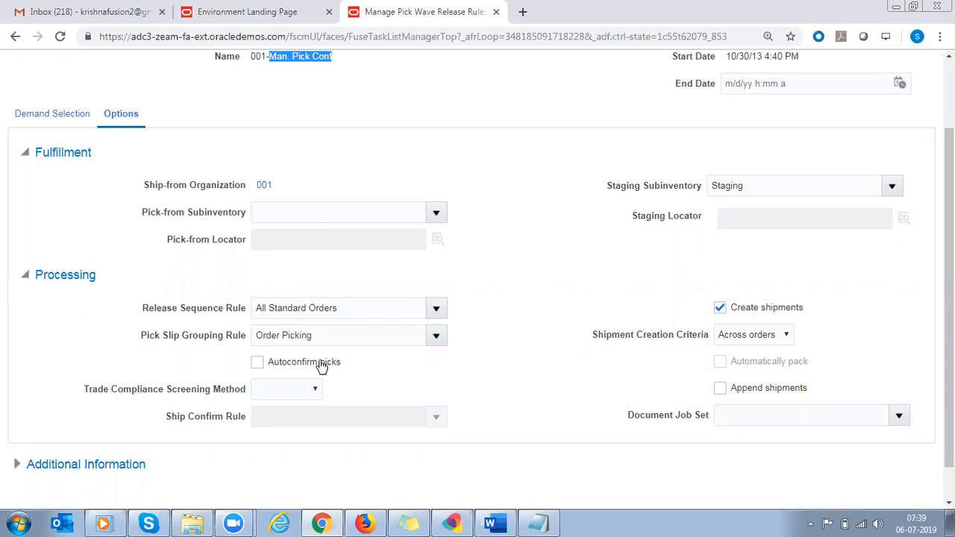
scroll(925, 134, "up", 3)
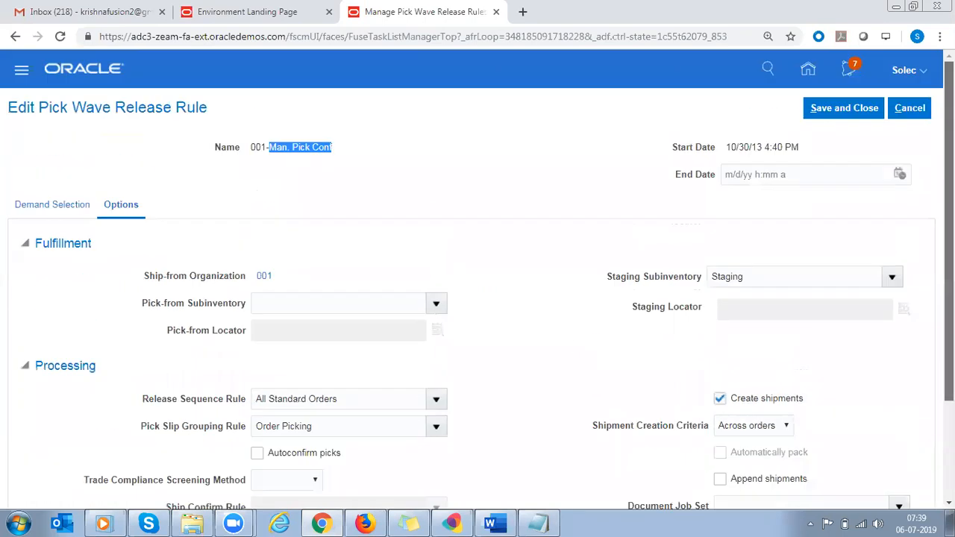
left_click(910, 112)
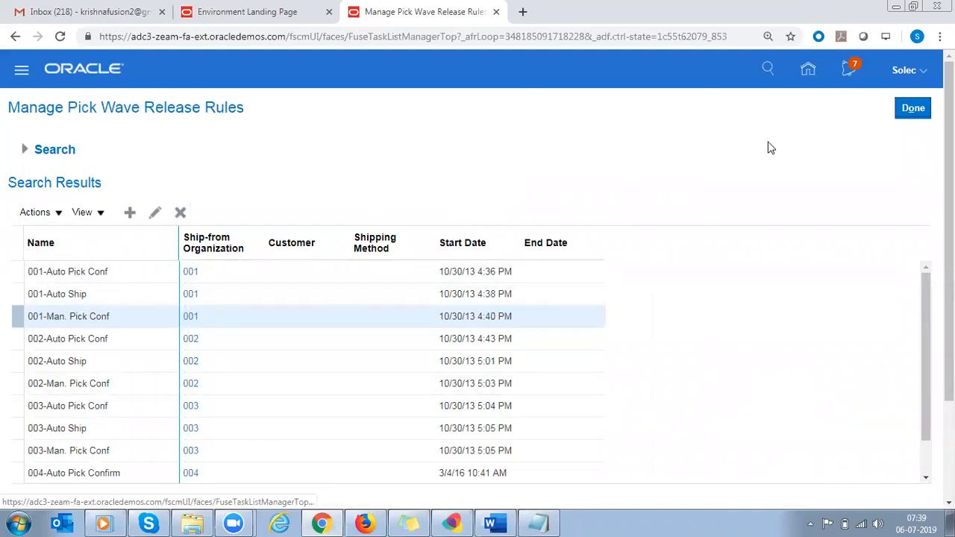
left_click(913, 109)
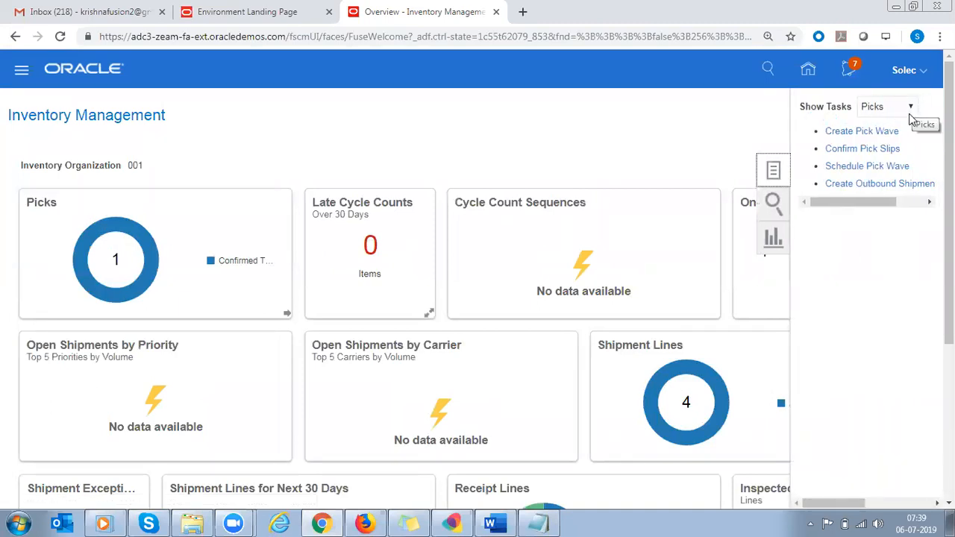
- Start creating a pick wave from the Picks tasks and apply the release rule 001-Auto Ship
left_click(852, 135)
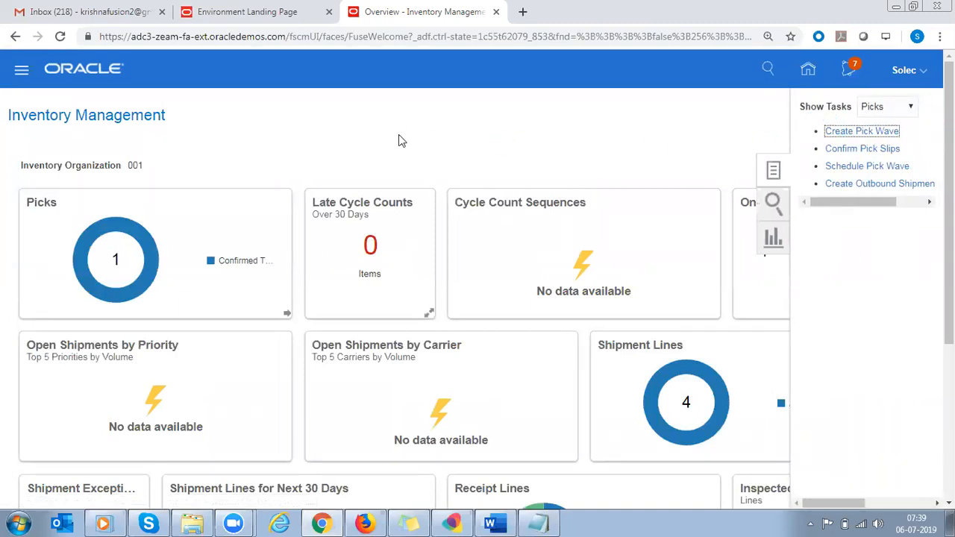
left_click(260, 197)
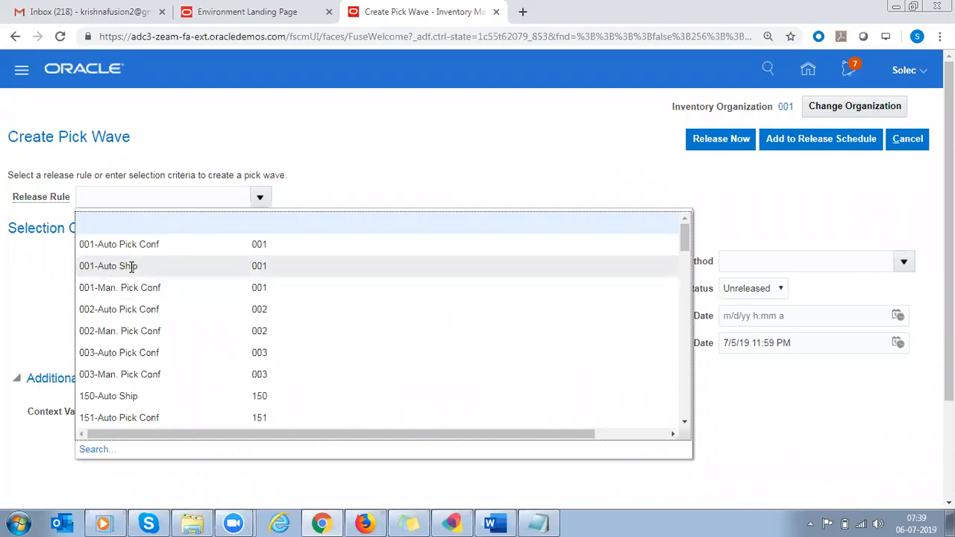
left_click(131, 266)
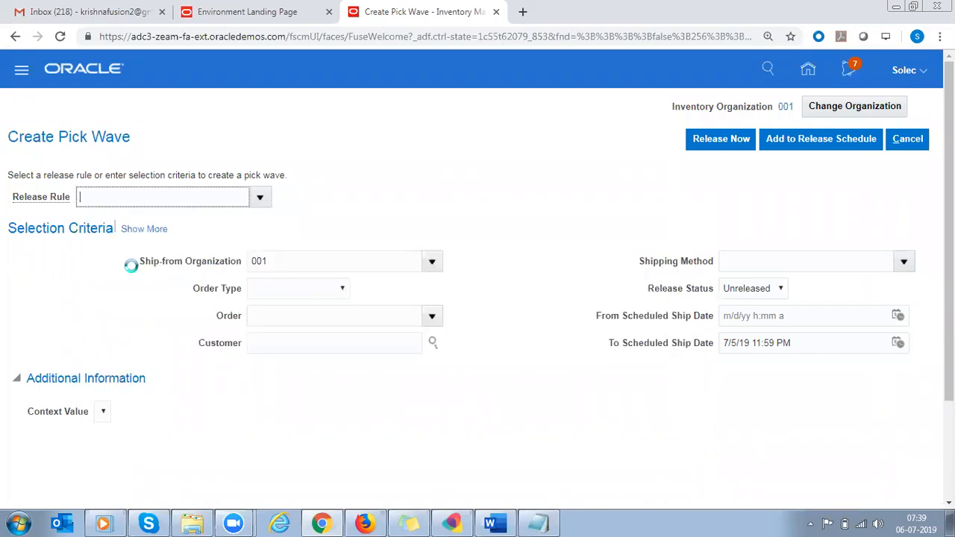
- Copy the last order number listed in the Notepad details file and enter it as the pick wave's order
left_click(290, 314)
left_click(538, 522)
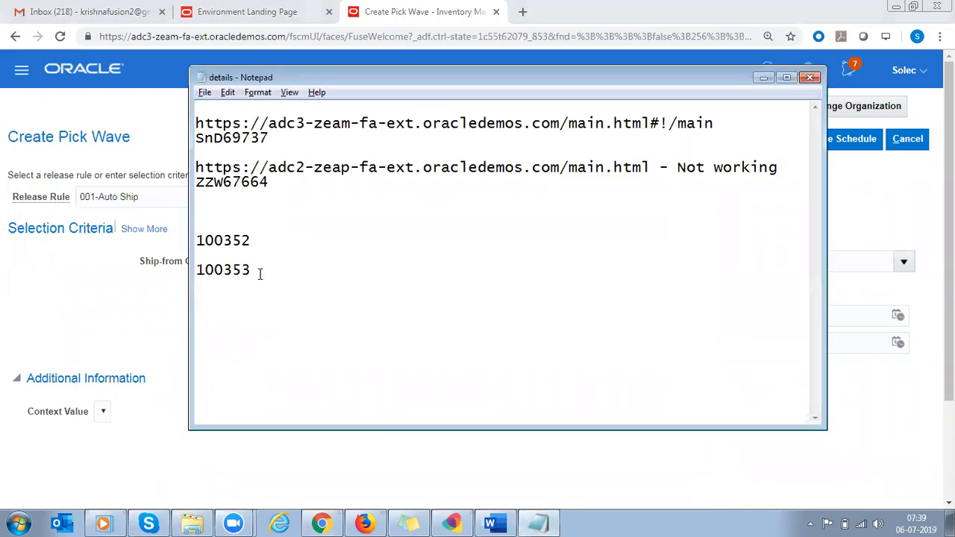
left_click_drag(259, 270, 167, 273)
key("ctrl+c")
left_click(167, 274)
key("ctrl+v")
key("Tab")
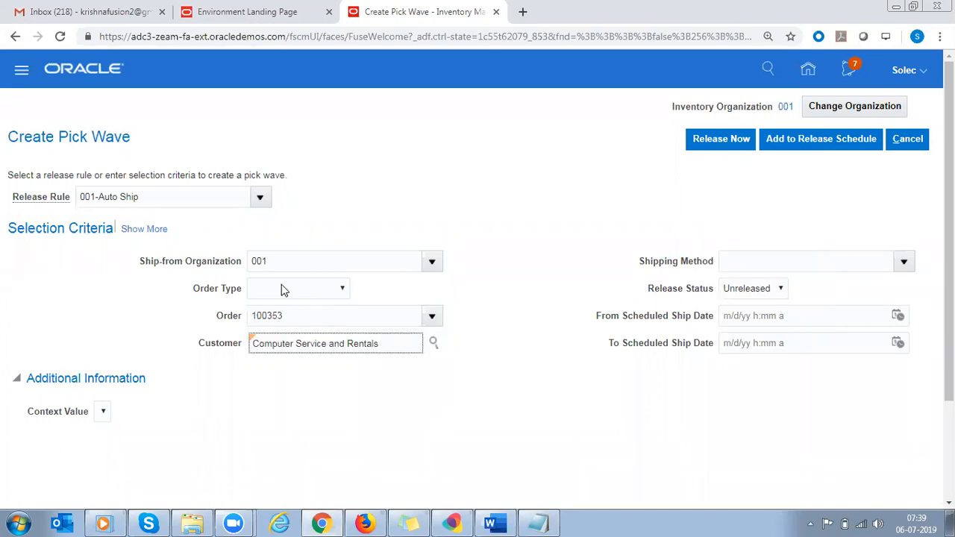
- Expand the selection criteria and examine the processing options set by the 001-Auto Ship release rule
left_click(147, 230)
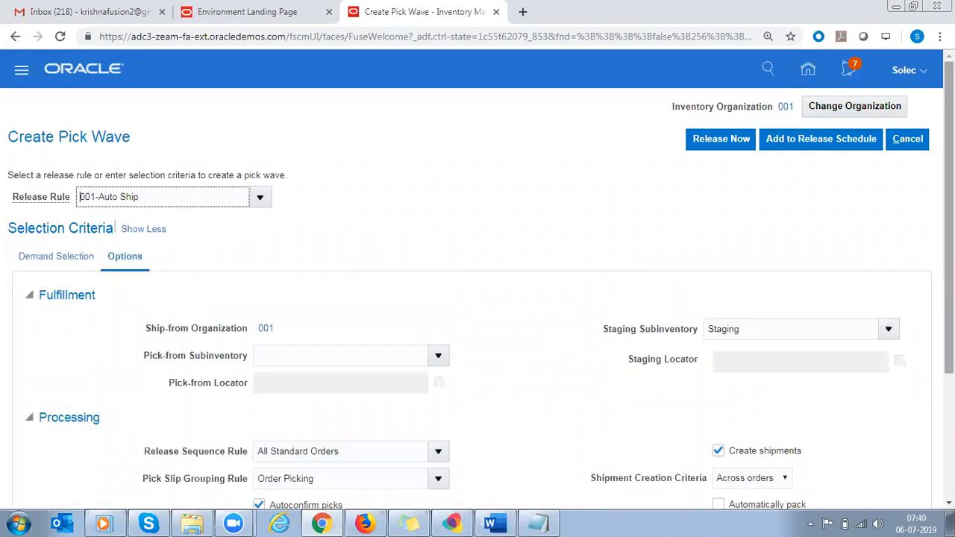
scroll(477, 299, "down", 1)
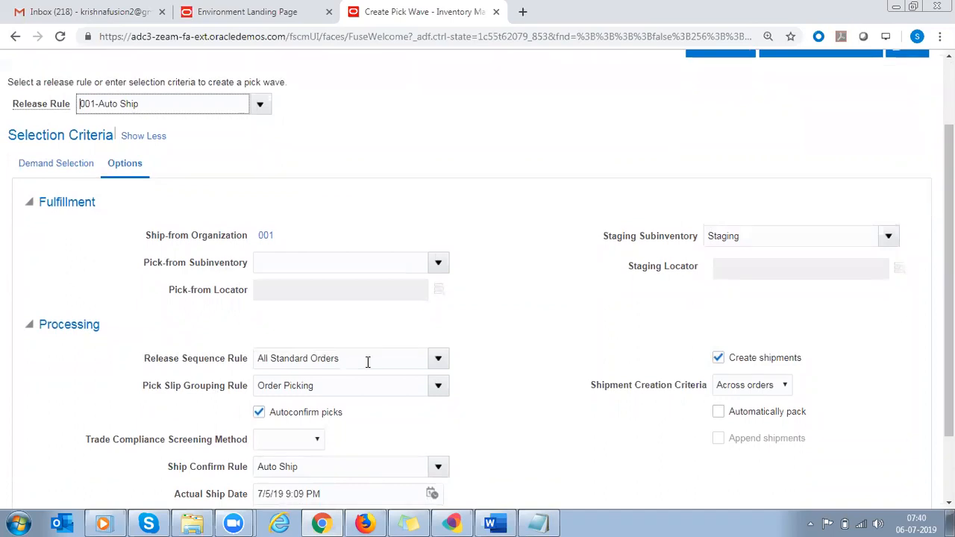
left_click(367, 362)
left_click(164, 105)
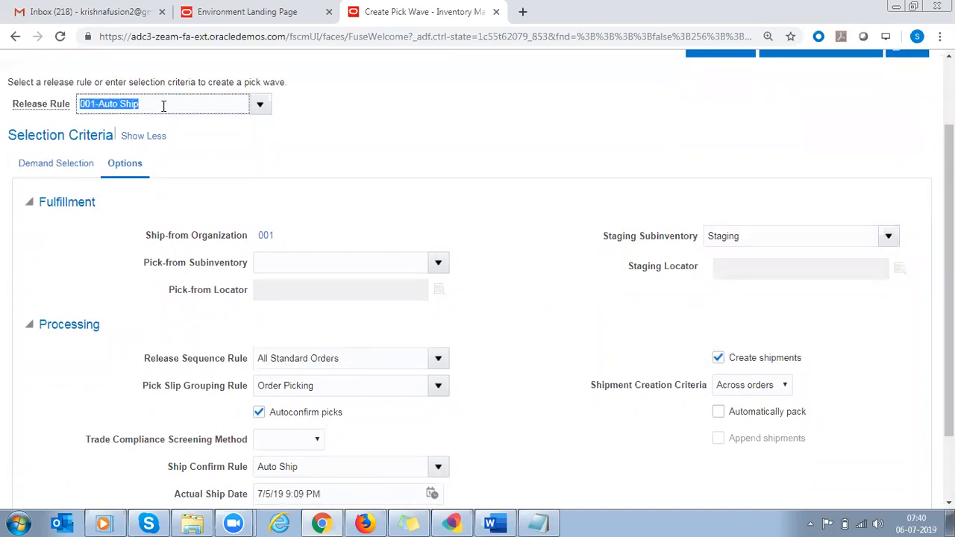
left_click(358, 354)
left_click(345, 386)
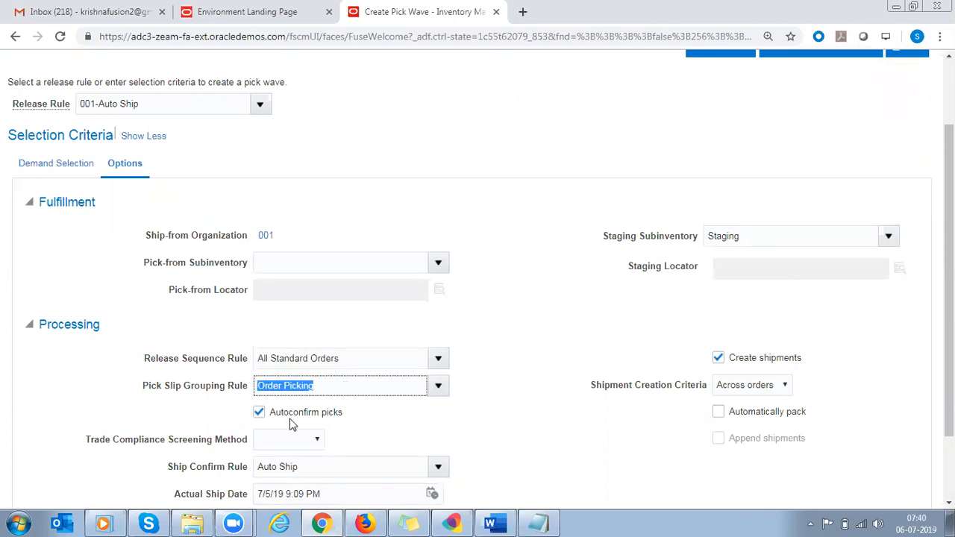
left_click(175, 106)
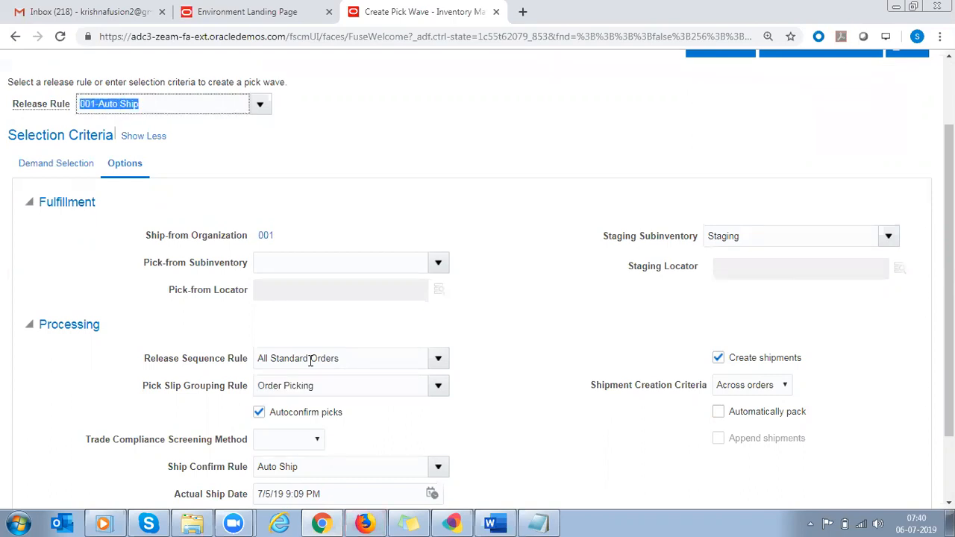
- Check the order in the demand selection criteria and the ship-from organization and pick-from subinventory in the fulfillment options
left_click(55, 164)
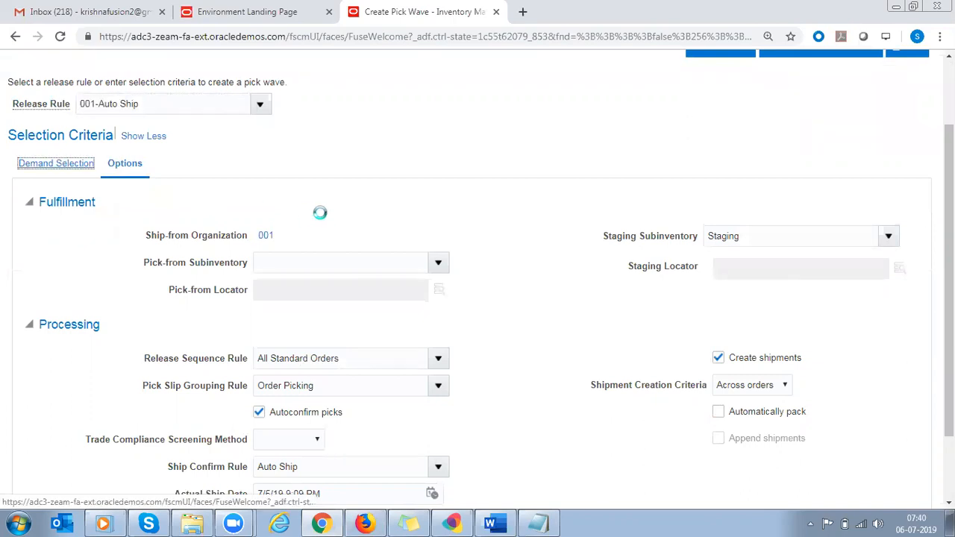
left_click(308, 325)
double_click(309, 325)
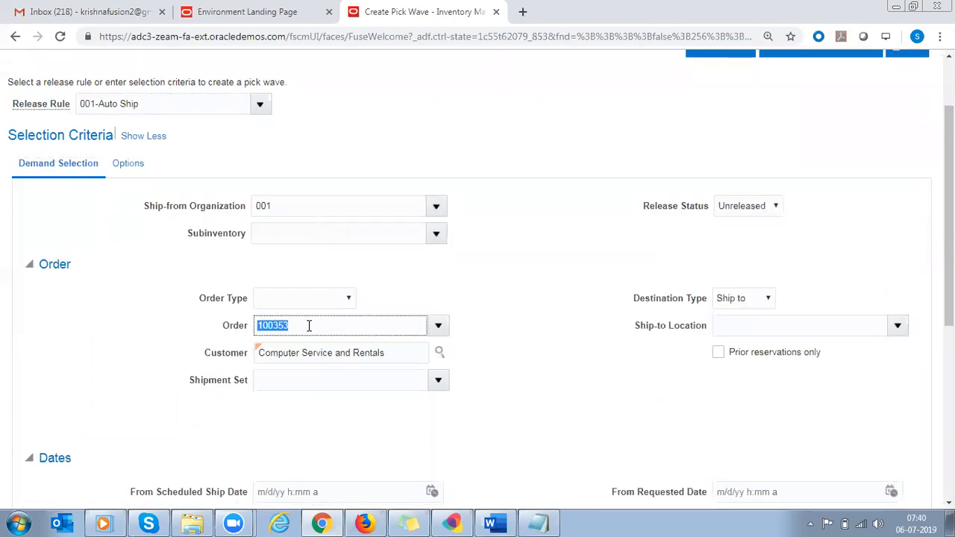
left_click(128, 164)
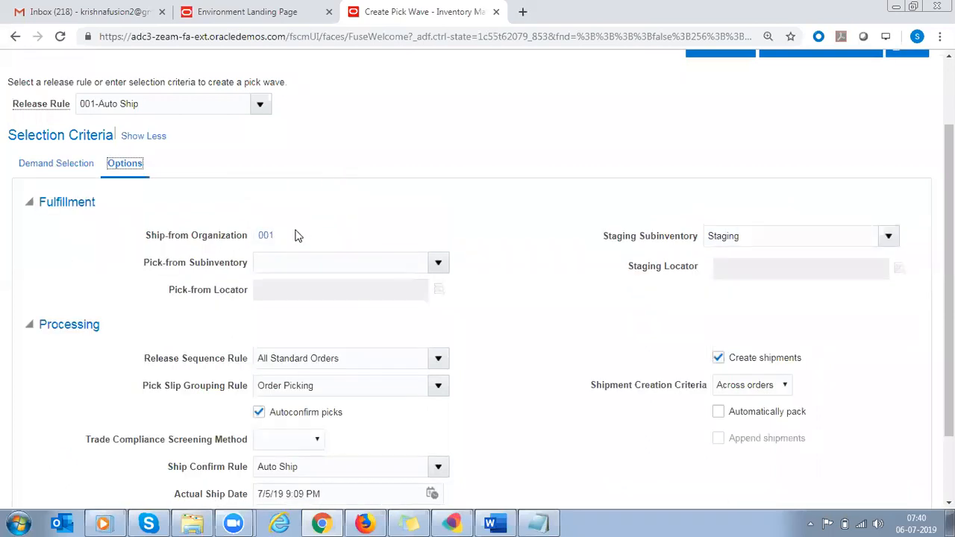
left_click(265, 237)
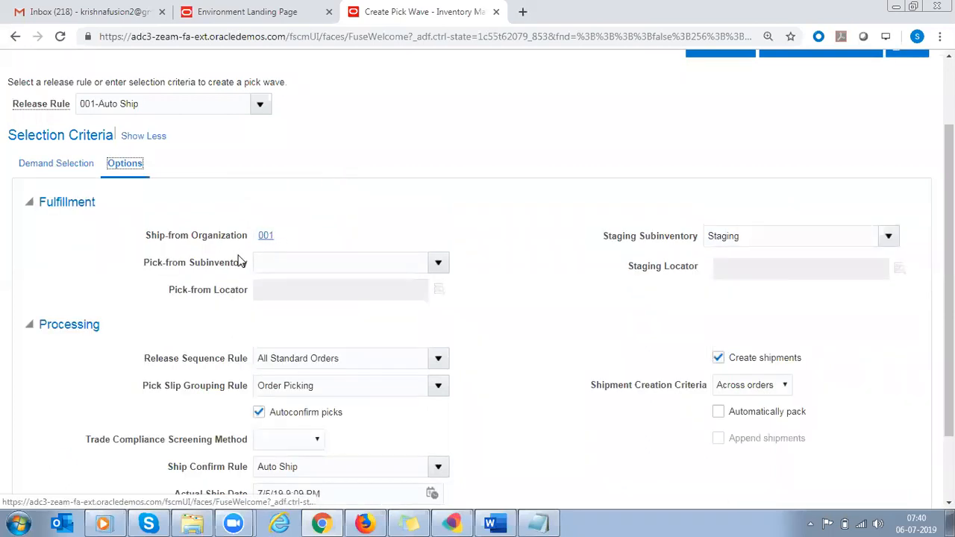
left_click_drag(189, 264, 448, 261)
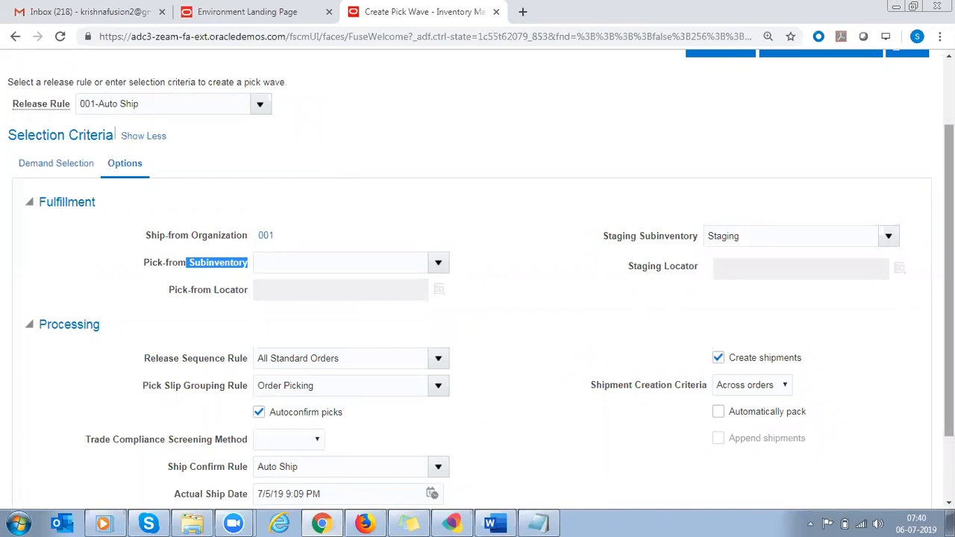
- Recheck the order in the demand selection criteria and release the pick wave immediately
left_click_drag(948, 261, 949, 190)
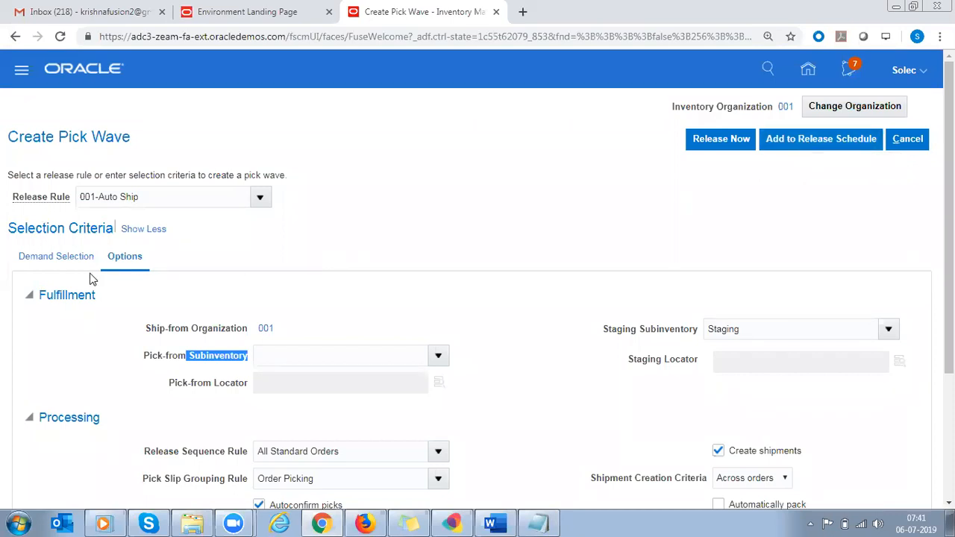
left_click(63, 257)
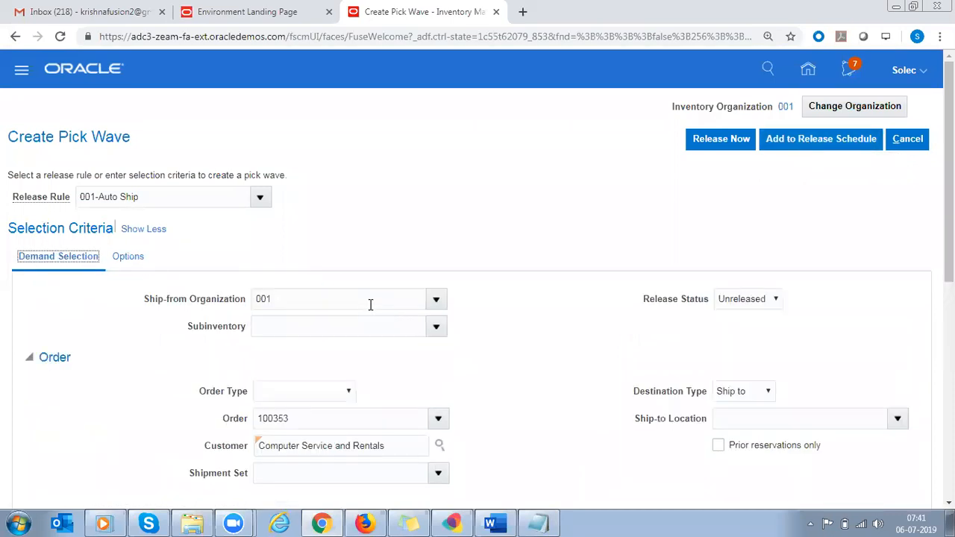
double_click(295, 411)
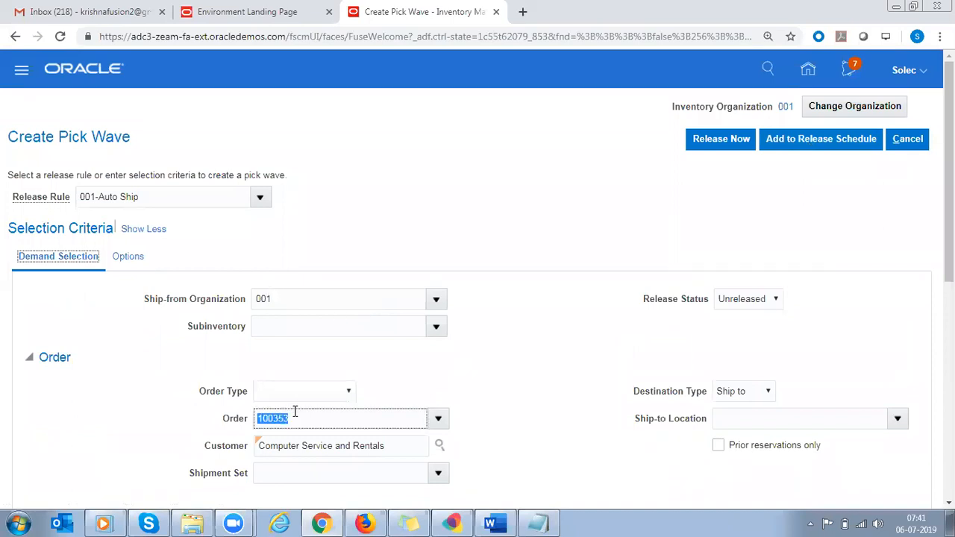
left_click(712, 145)
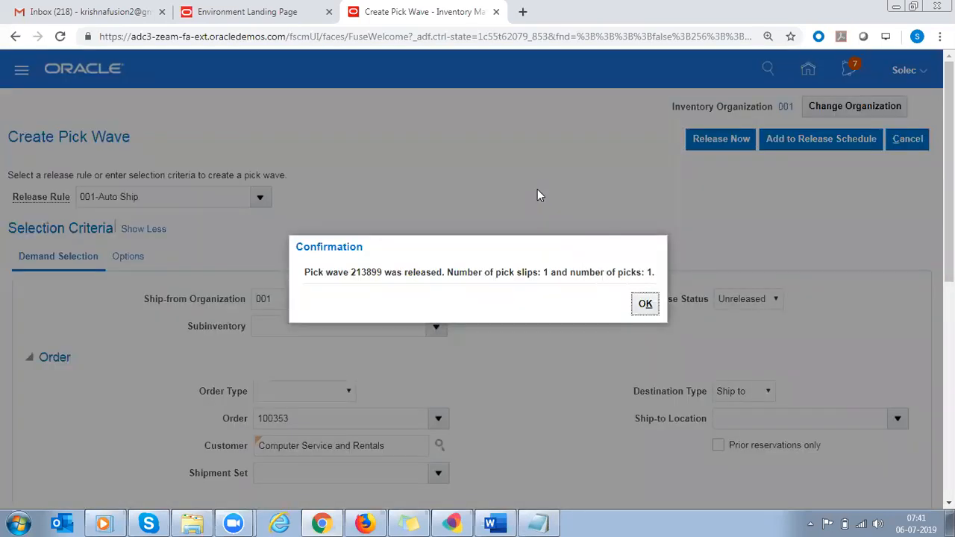
- Read the pick wave number and the pick slip and pick counts in the confirmation, and acknowledge it
double_click(544, 272)
left_click_drag(566, 272, 659, 281)
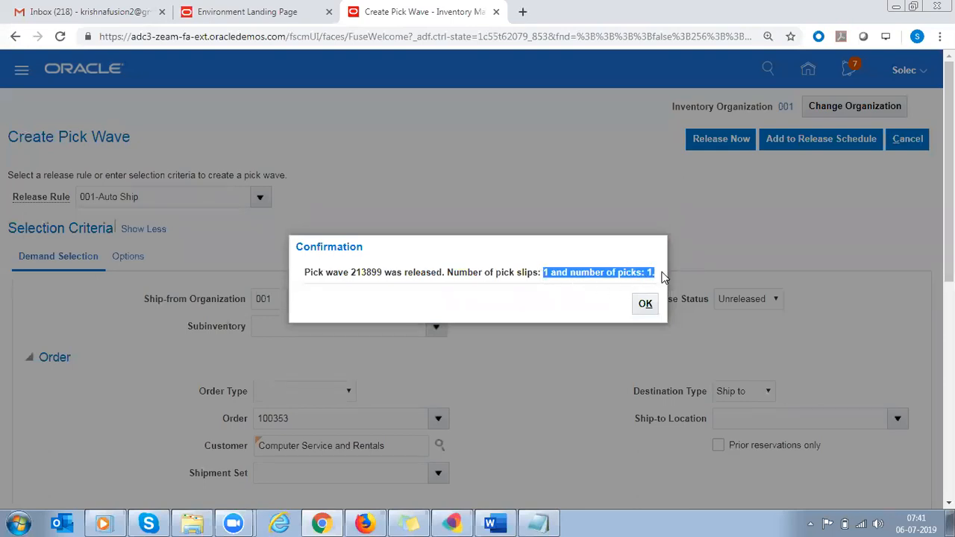
double_click(368, 272)
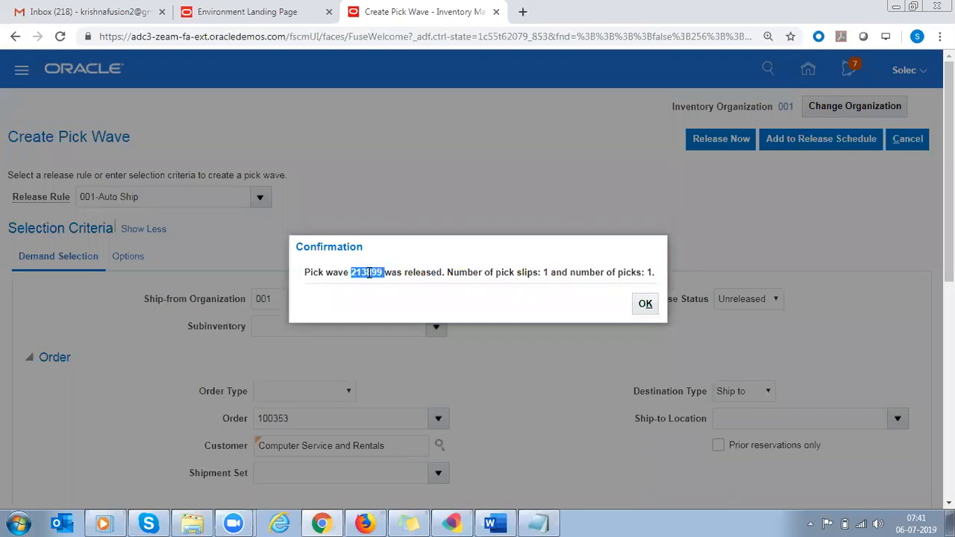
left_click_drag(542, 273, 556, 268)
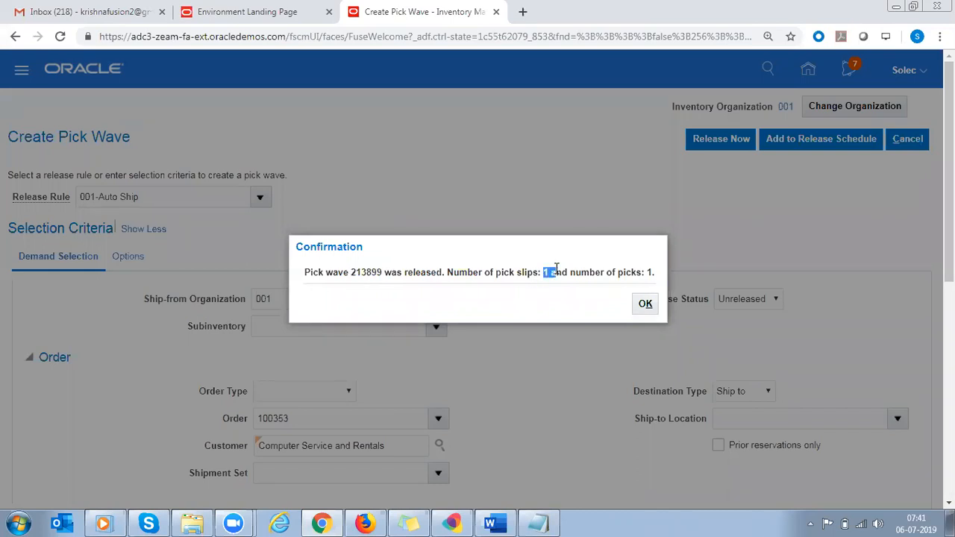
left_click_drag(646, 273, 655, 273)
left_click_drag(538, 273, 552, 272)
left_click(645, 303)
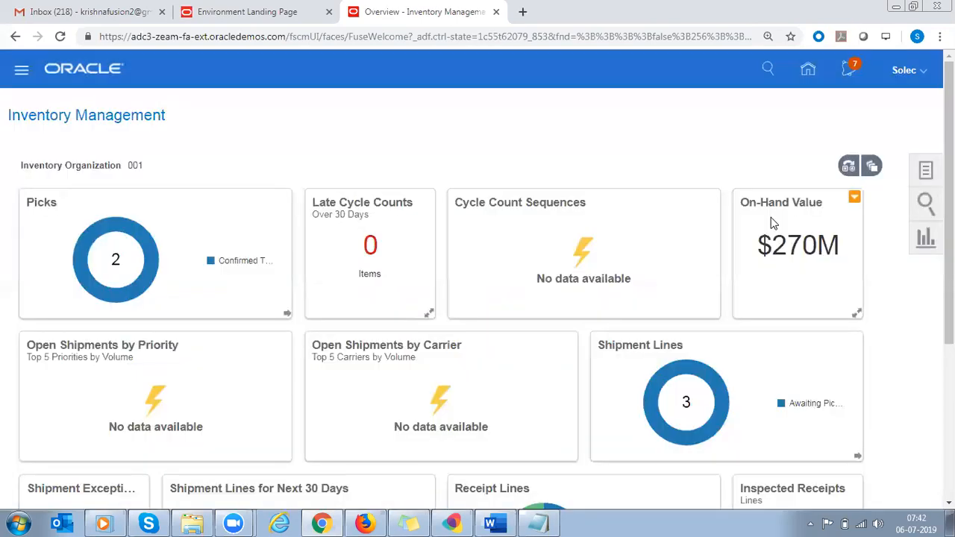
- Return to the home page and open Scheduled Processes from the Tools group
left_click(807, 72)
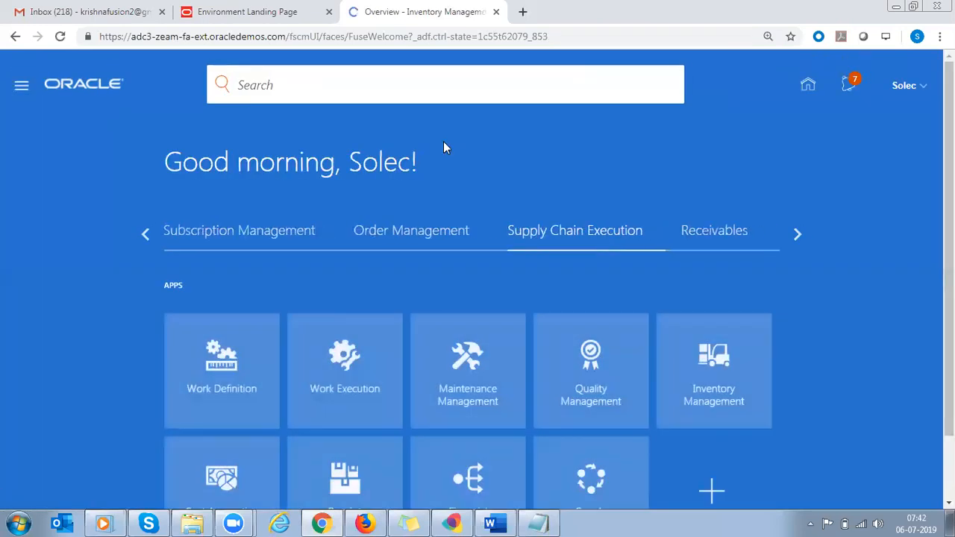
left_click(798, 236)
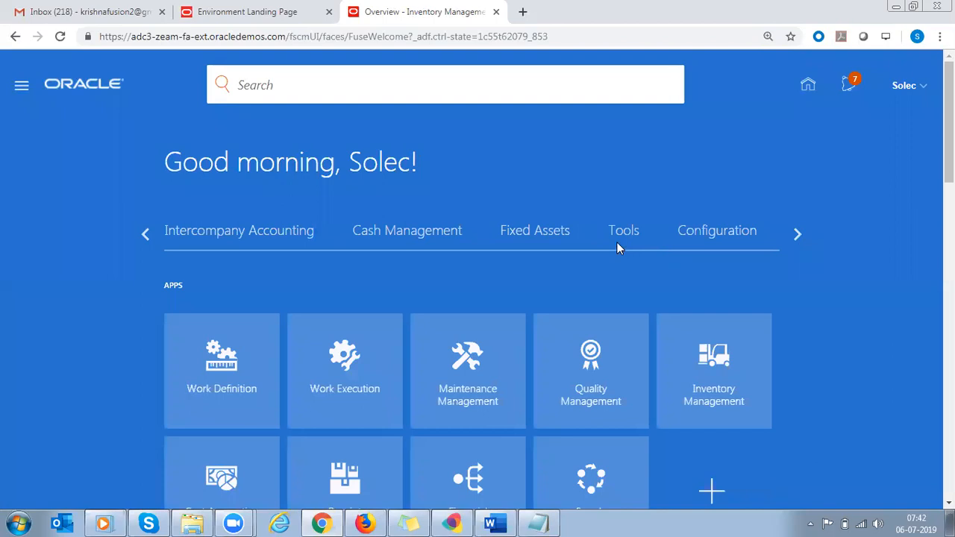
left_click(617, 242)
left_click(371, 364)
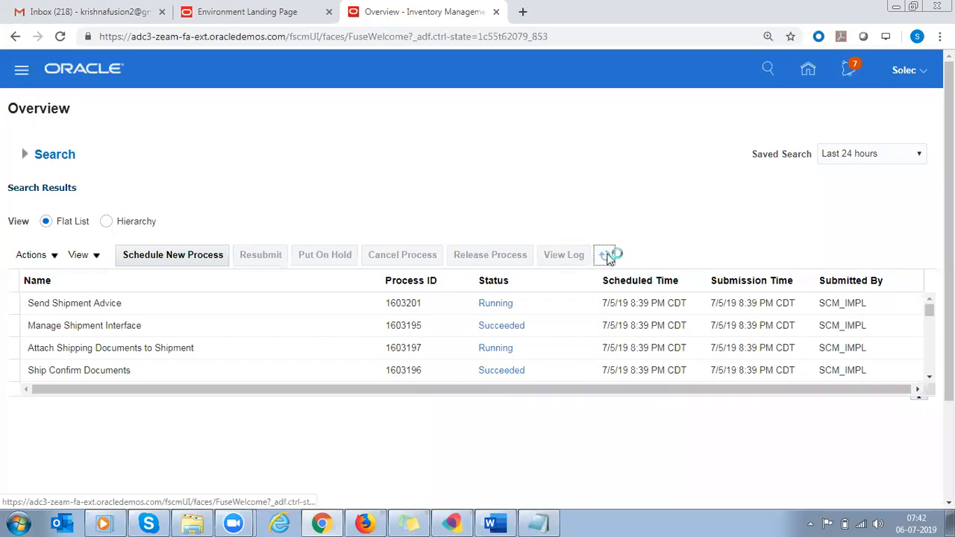
- Look through the scheduled processes list and check the status of the shipping and pick release jobs
left_click(929, 383)
left_click(929, 383)
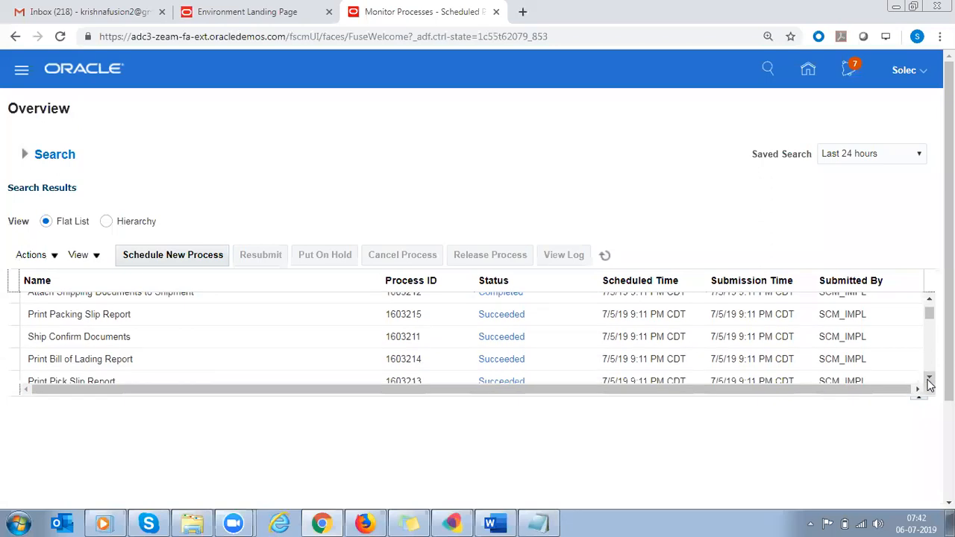
left_click(929, 382)
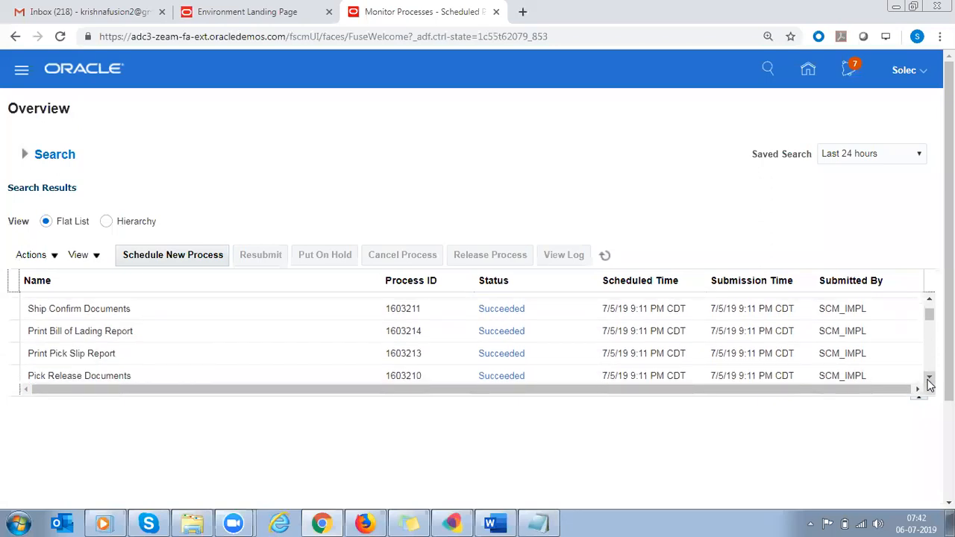
left_click(928, 382)
left_click(929, 382)
left_click(929, 381)
left_click(929, 381)
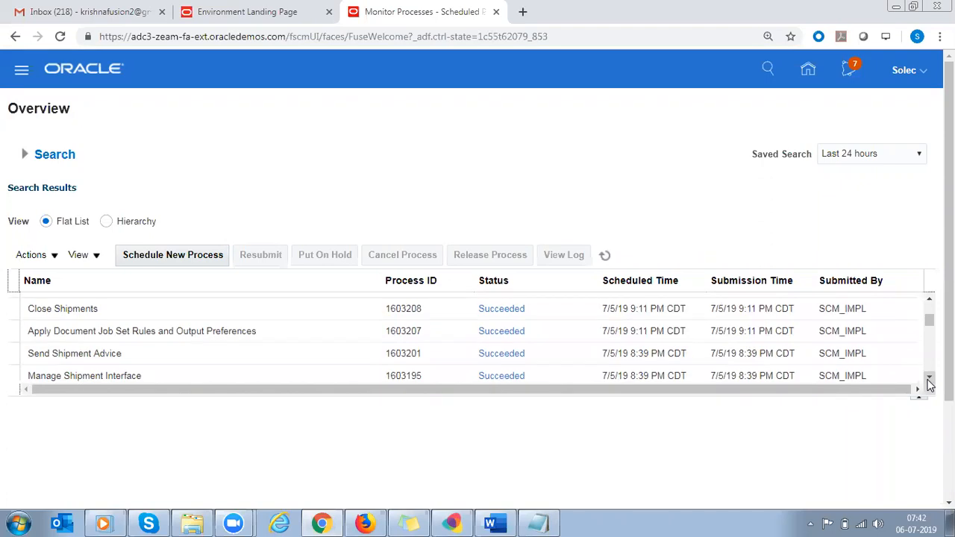
left_click(929, 301)
left_click(929, 302)
left_click(929, 301)
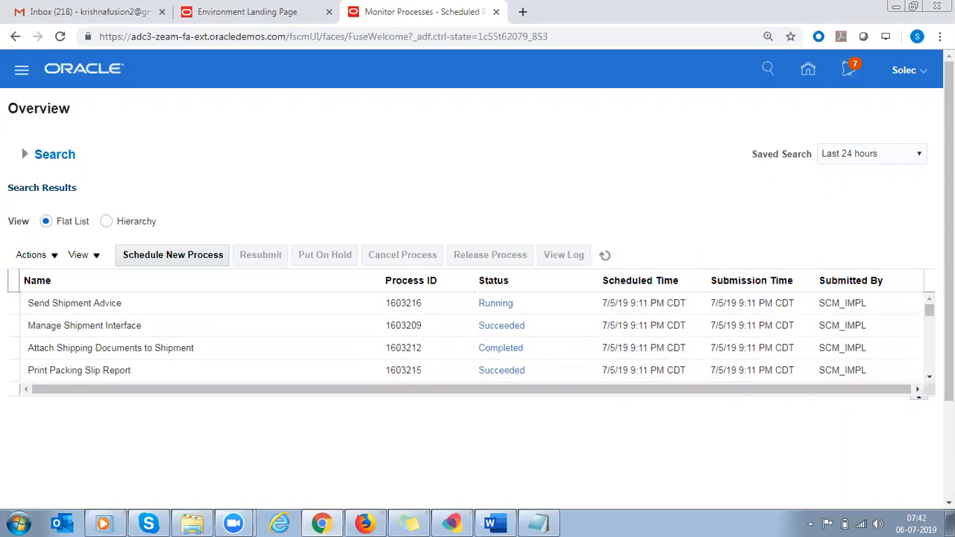
left_click(929, 377)
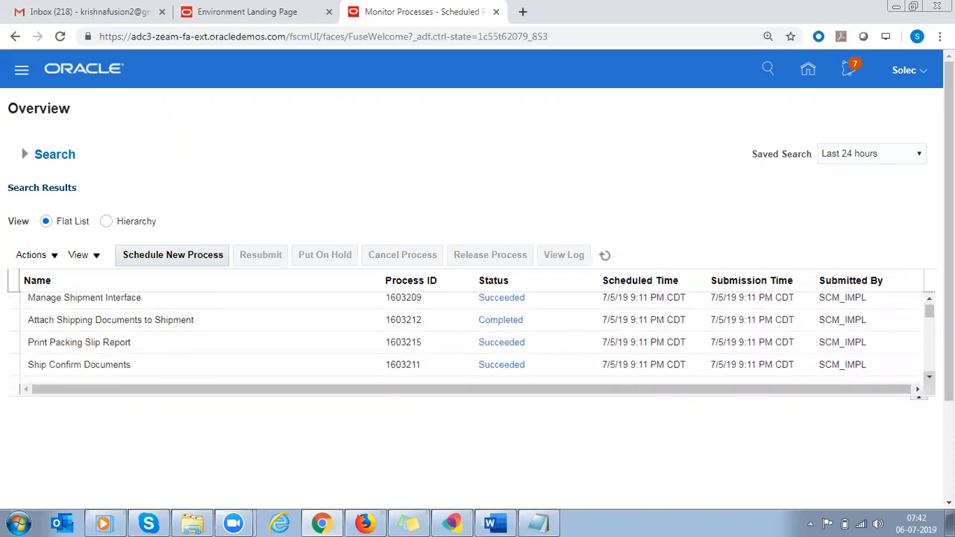
left_click(929, 377)
left_click(929, 376)
left_click(929, 377)
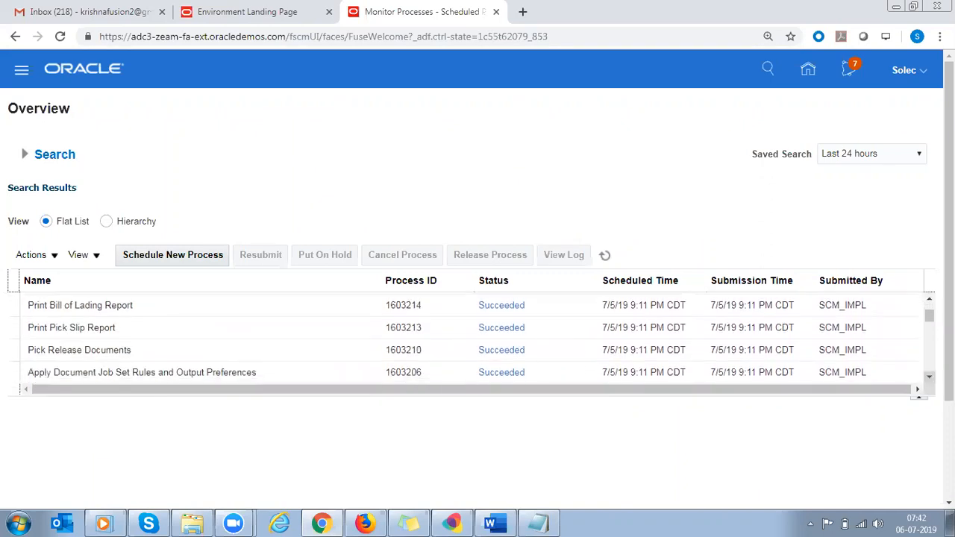
- View the details and output of the Print Pick Slip Report and Print Bill of Lading Report processes
left_click(529, 333)
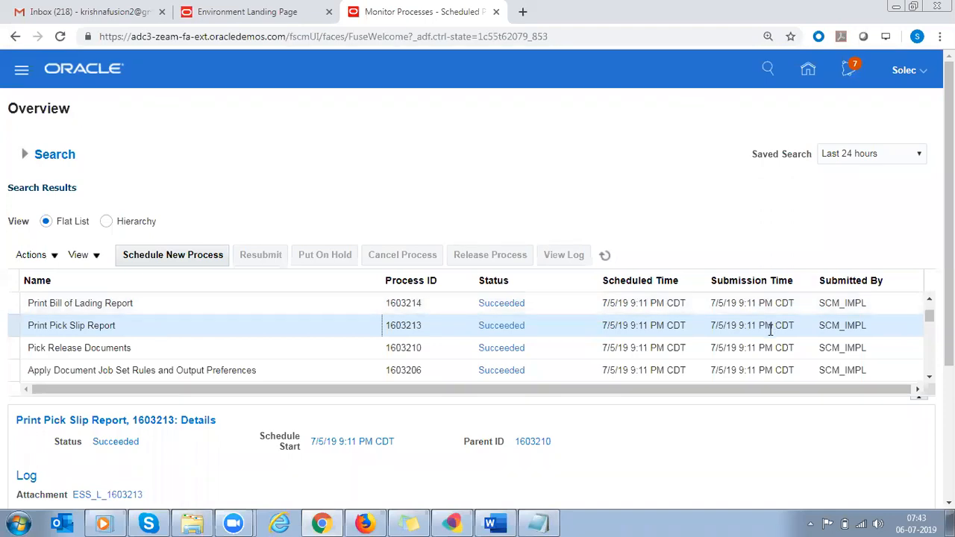
left_click_drag(949, 328, 948, 419)
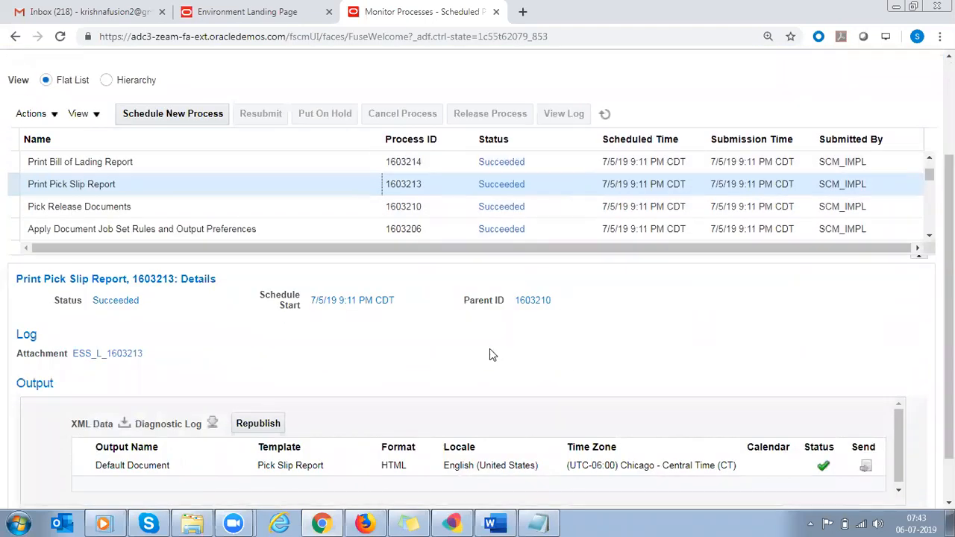
left_click(110, 185)
left_click(157, 167)
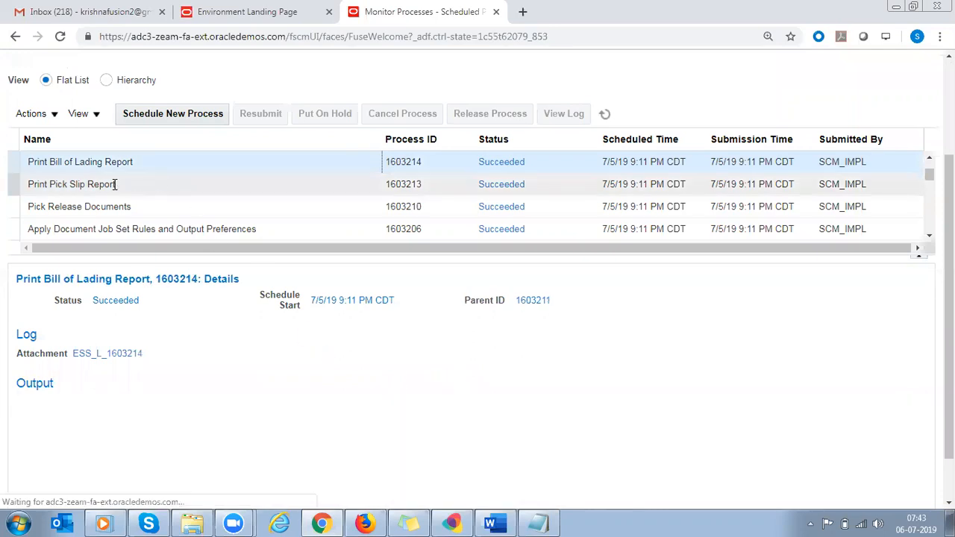
- Republish the Print Pick Slip Report output, export it as PDF and open the downloaded file
left_click(115, 184)
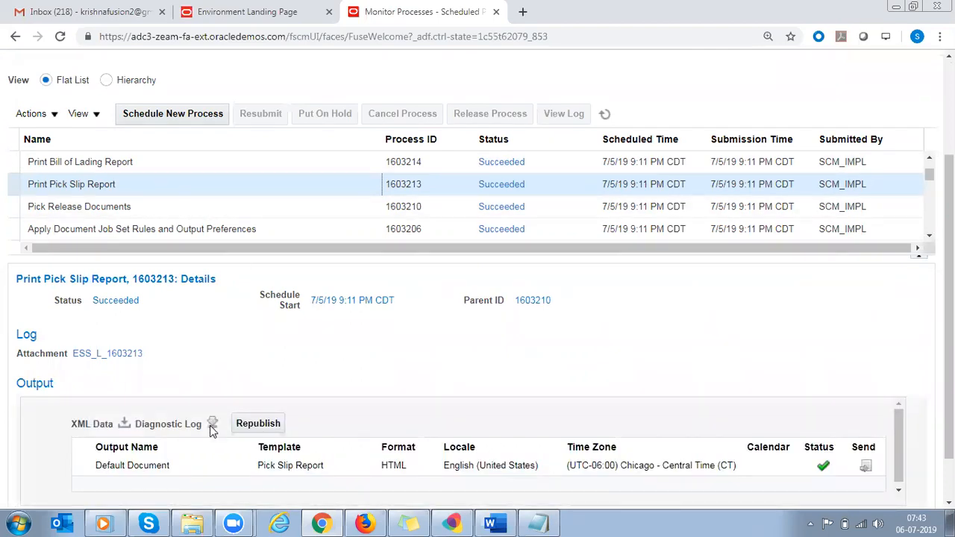
left_click(250, 425)
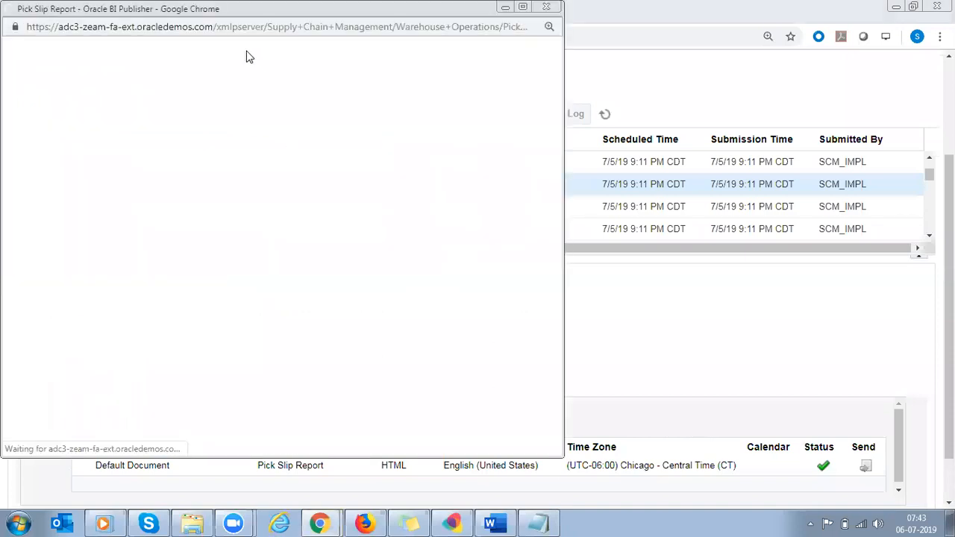
left_click(585, 245)
mouse_move(556, 266)
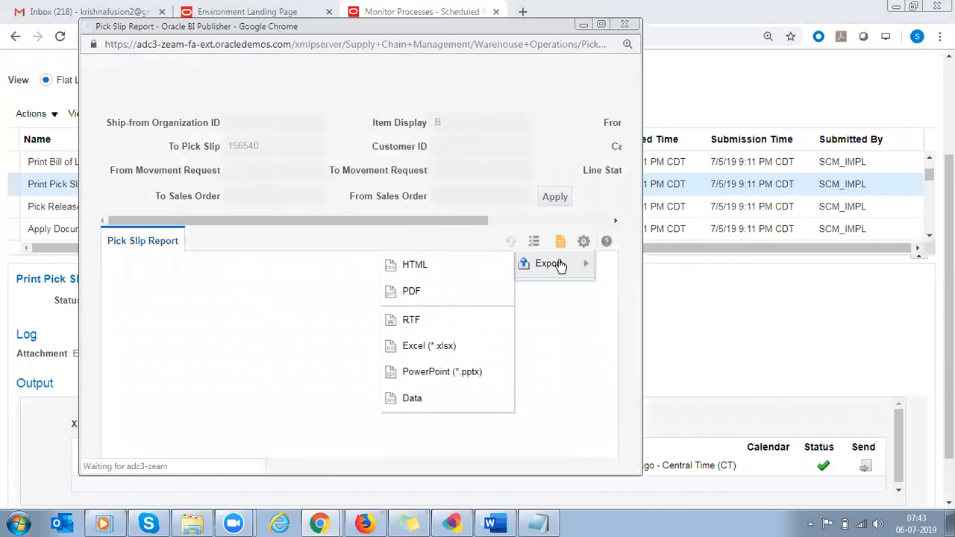
left_click(448, 289)
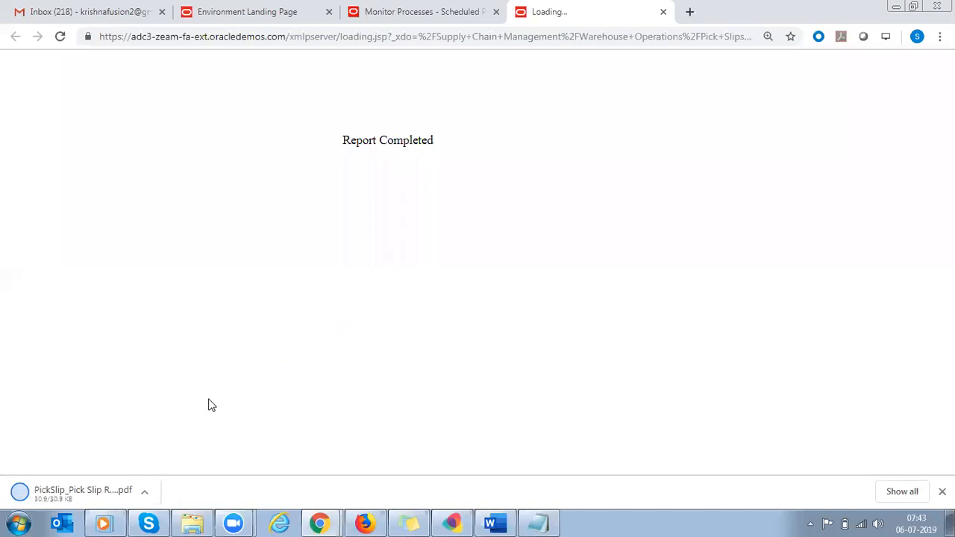
left_click(80, 491)
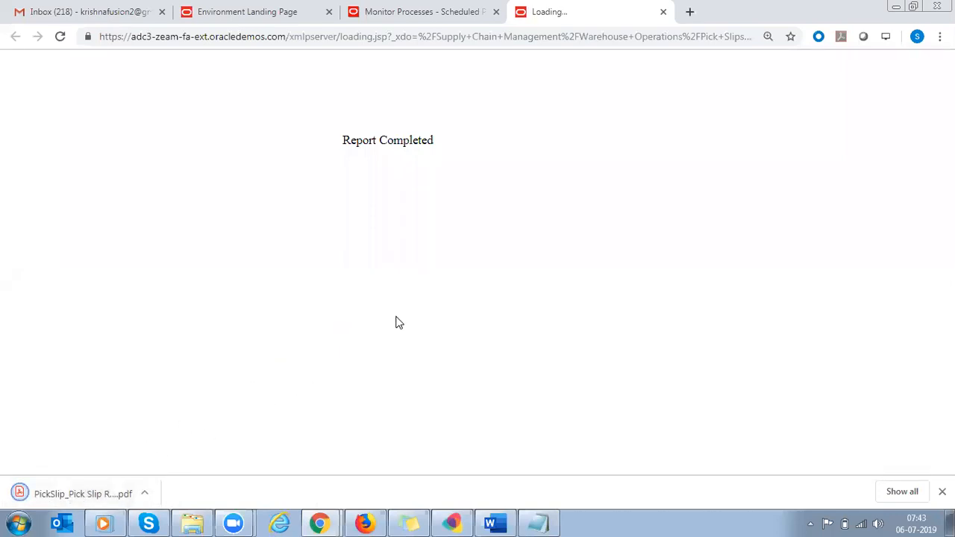
left_click(105, 496)
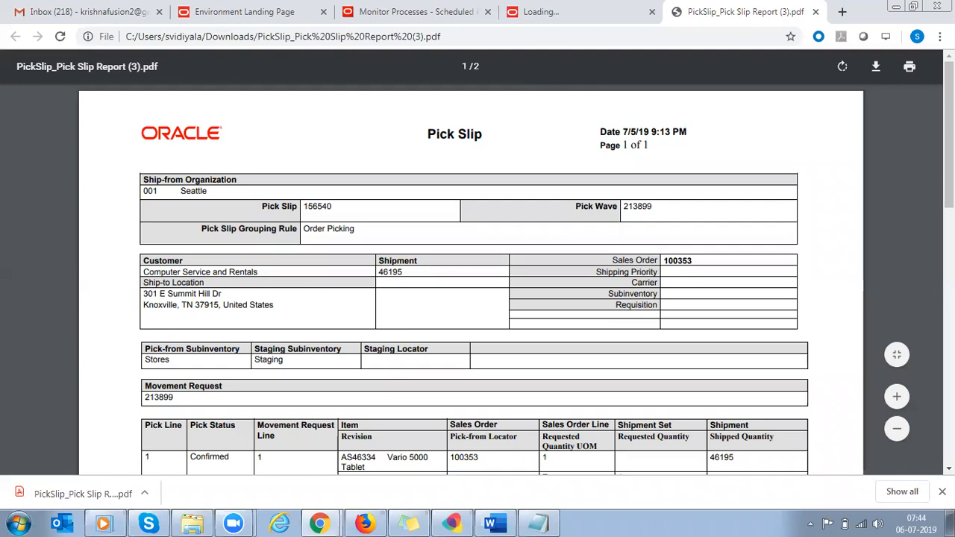
- Check the pick wave, pick slip and shipment numbers in the header of the pick slip PDF
double_click(643, 208)
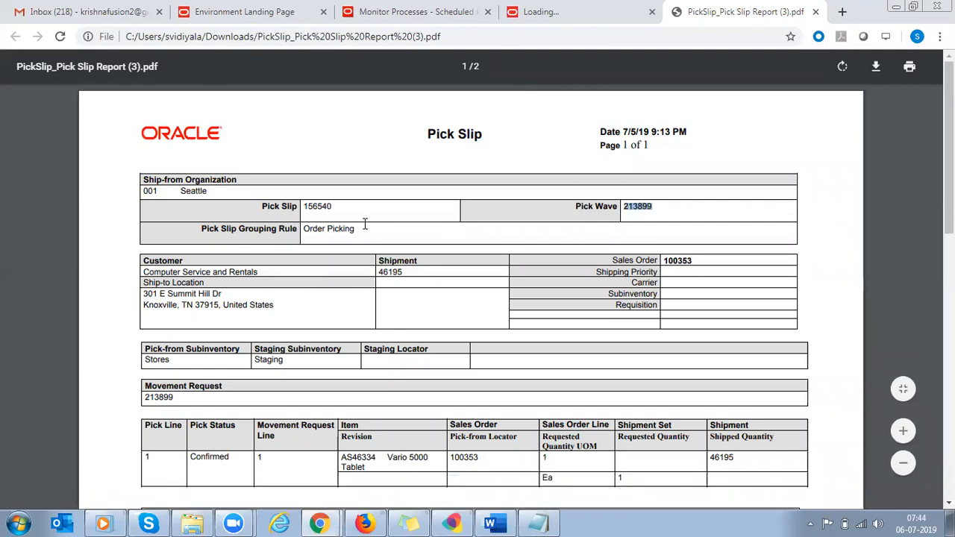
double_click(321, 207)
left_click(396, 274)
triple_click(396, 273)
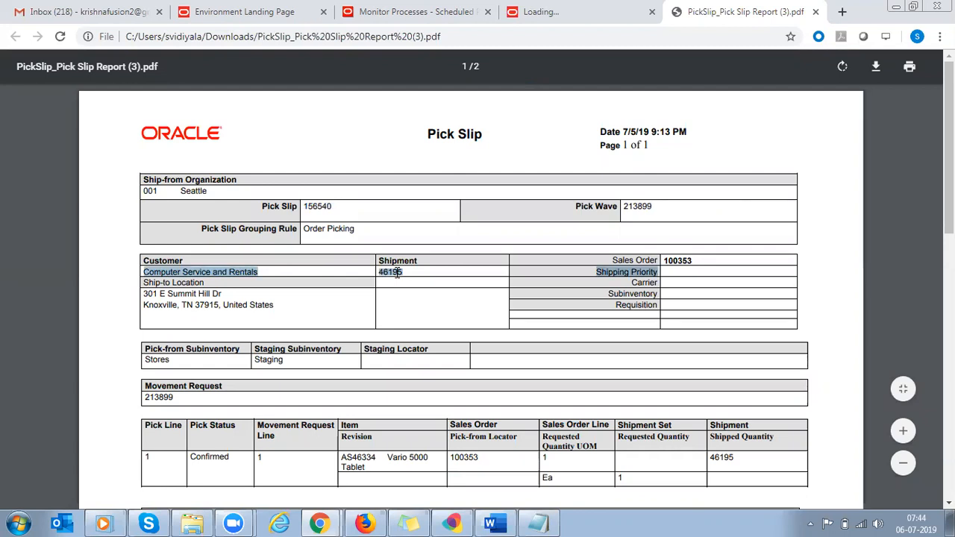
left_click(397, 273)
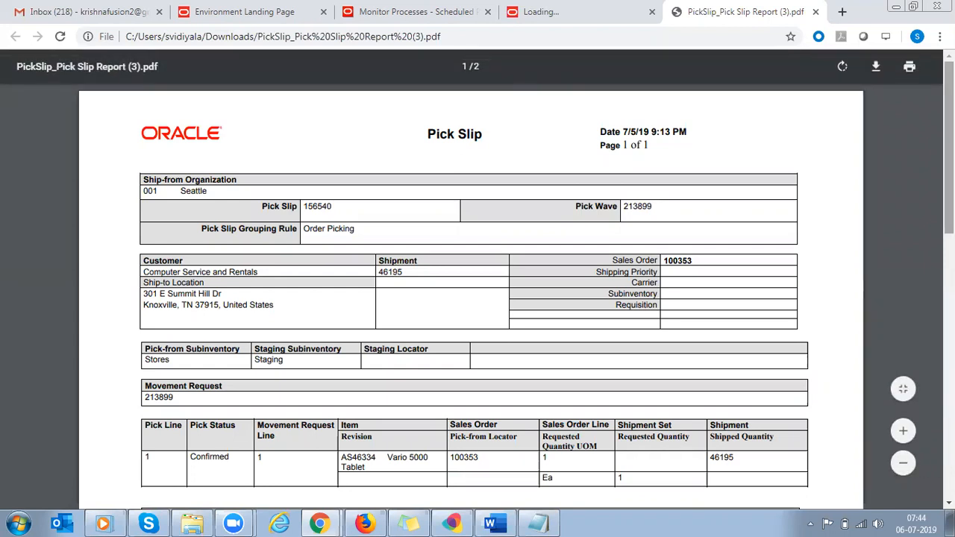
- Review the pick-from and staging subinventories, the movement request and the sales order line on the pick slip
scroll(379, 227, "down", 3)
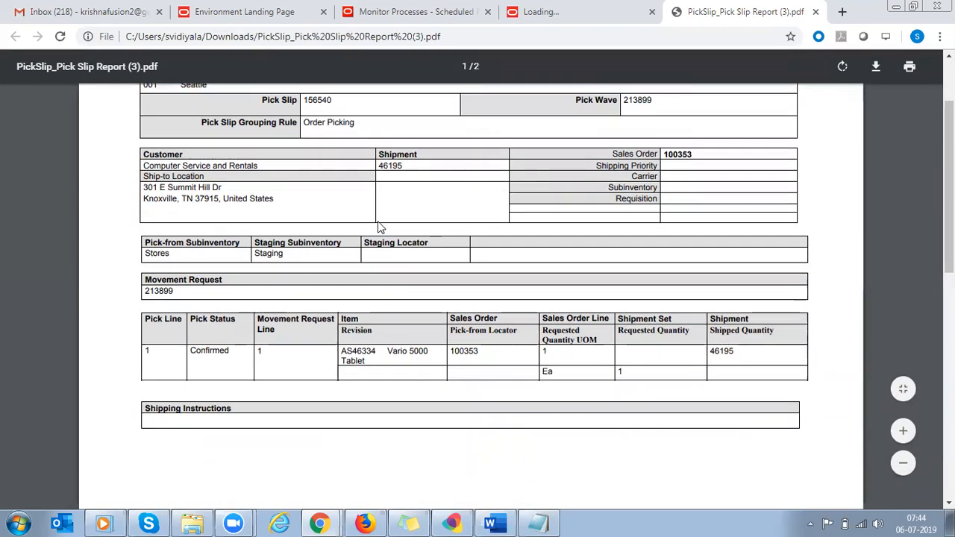
double_click(162, 289)
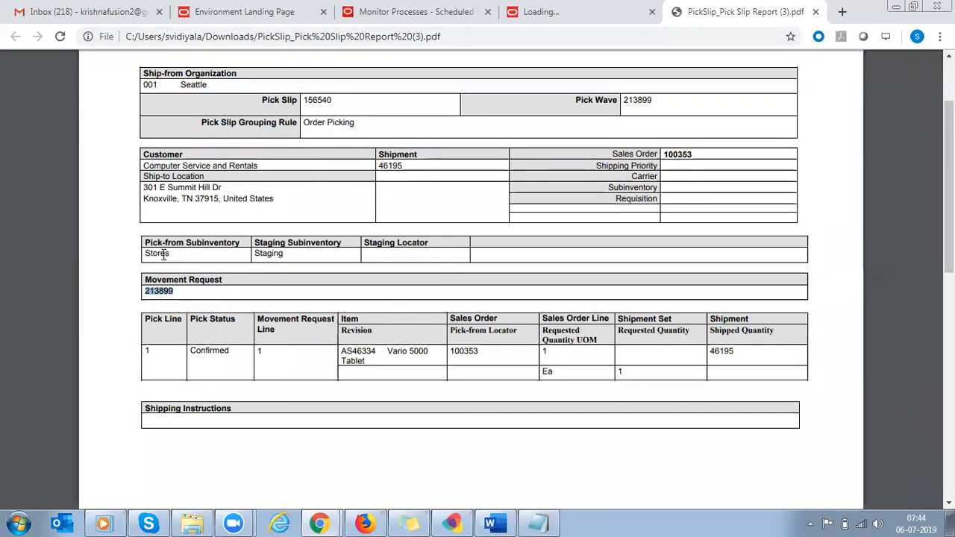
left_click_drag(163, 250, 265, 248)
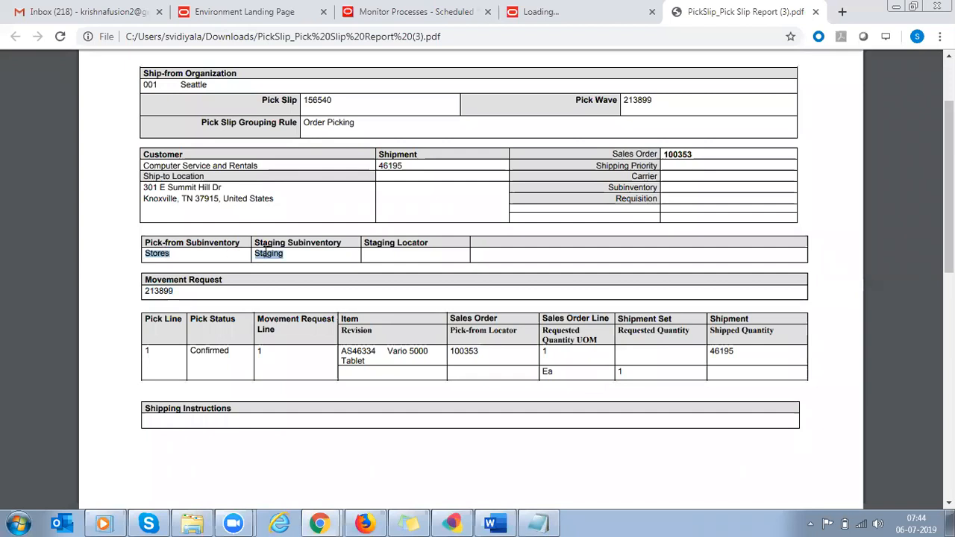
double_click(166, 293)
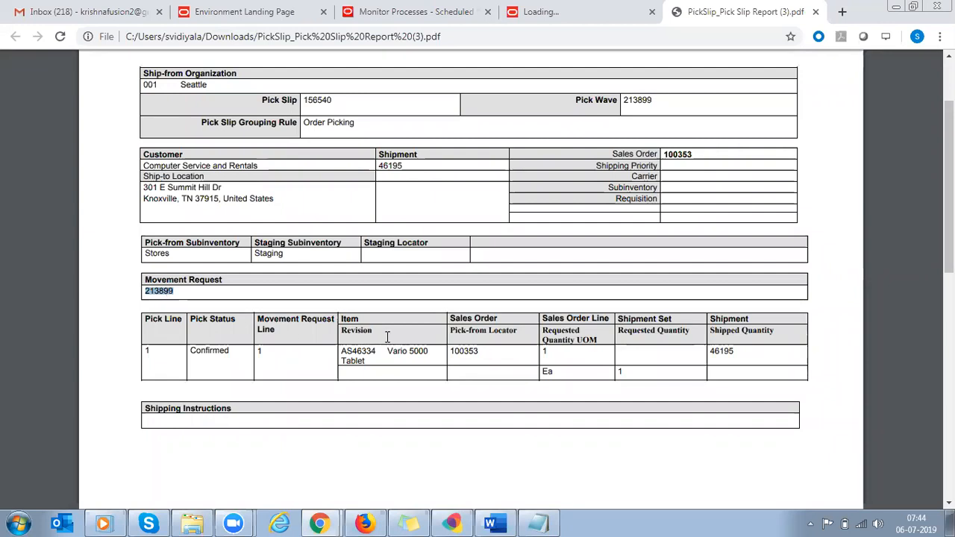
triple_click(552, 355)
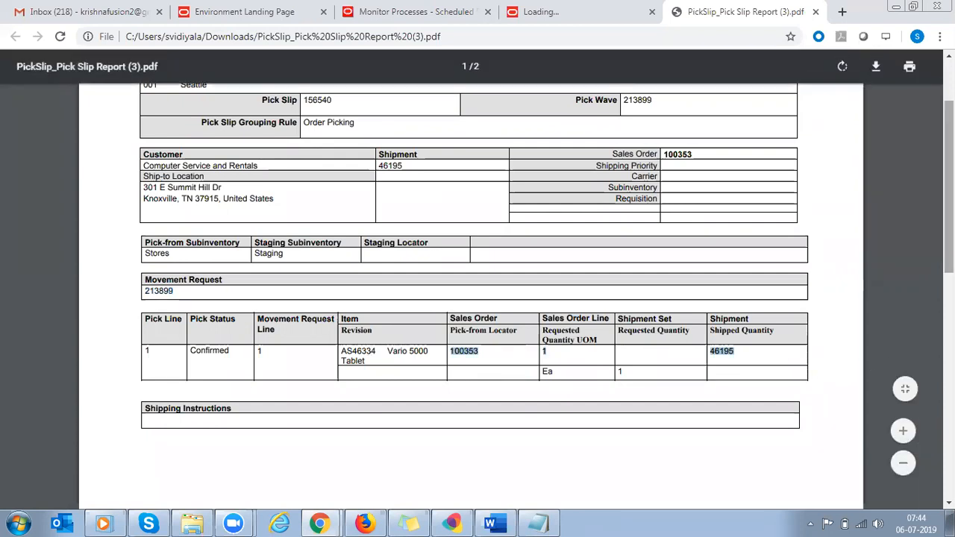
- Read through the pick slip to the end of the report and recheck its staging and pick-from subinventories
scroll(865, 376, "down", 1)
scroll(713, 237, "down", 3)
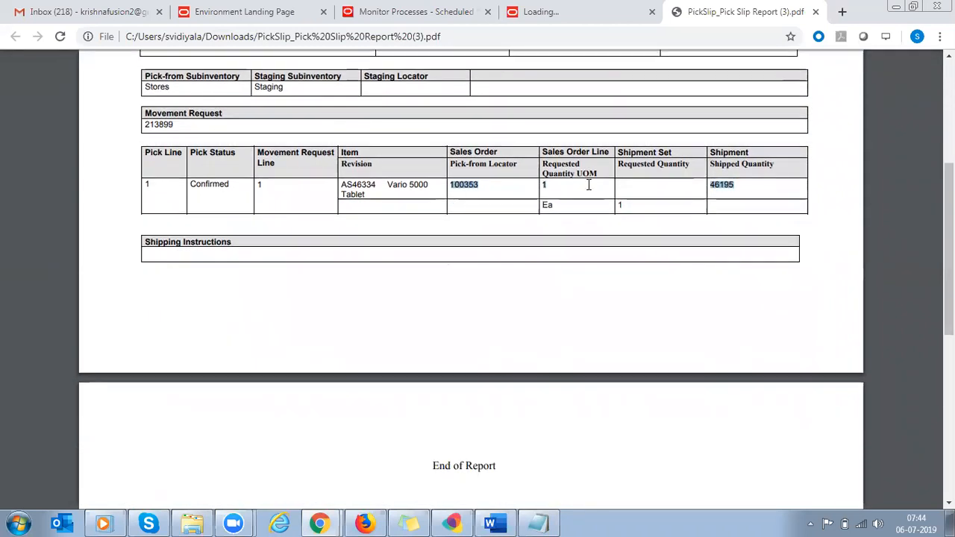
left_click(449, 302)
scroll(449, 303, "down", 2)
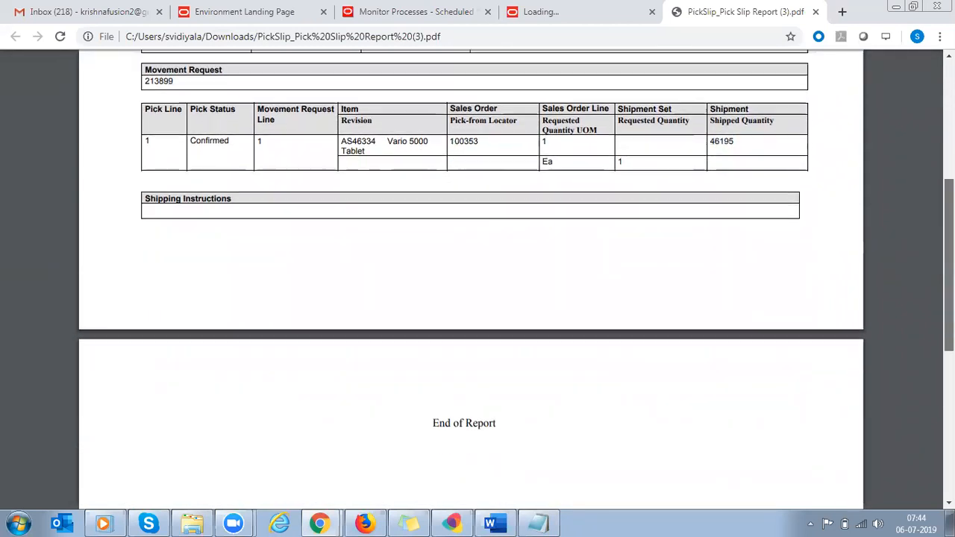
scroll(449, 303, "up", 4)
scroll(250, 389, "up", 3)
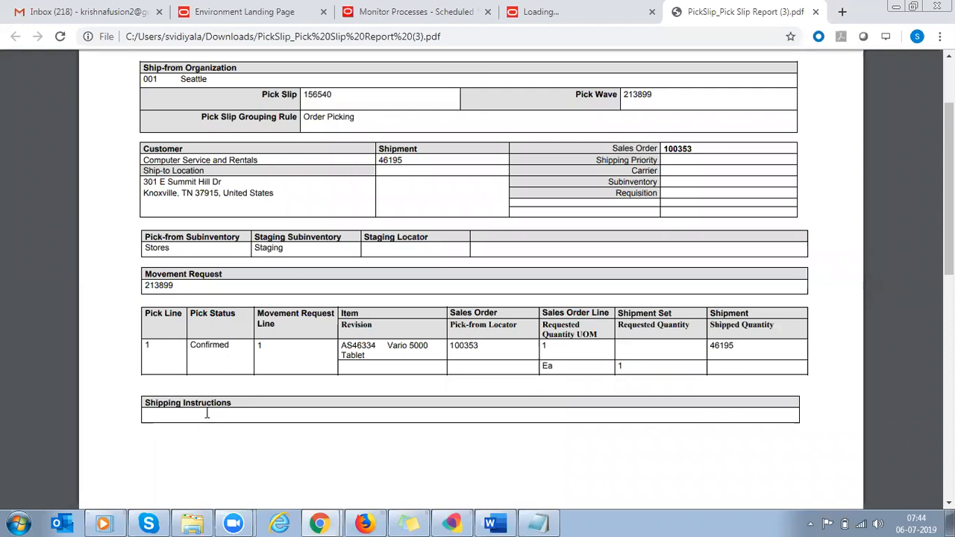
scroll(644, 437, "up", 1)
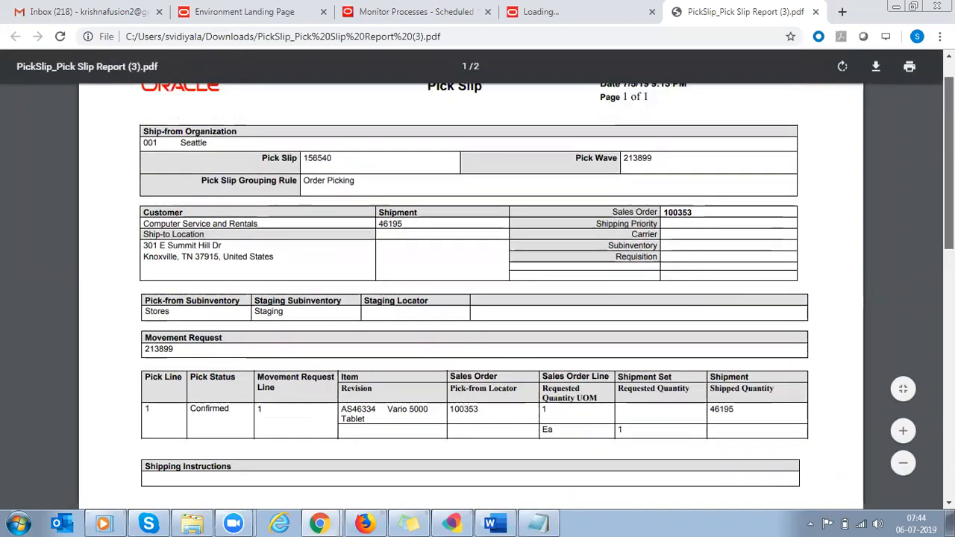
scroll(360, 395, "down", 1)
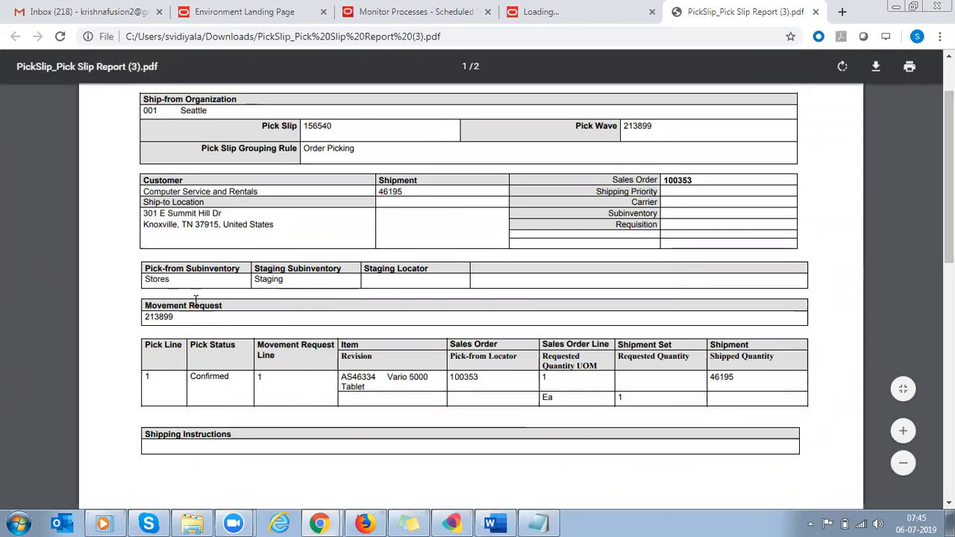
double_click(273, 281)
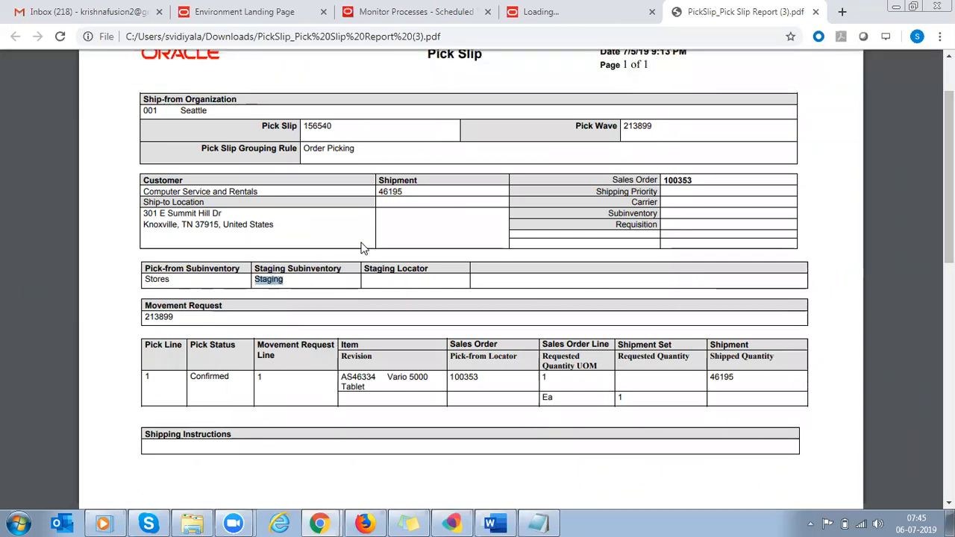
double_click(160, 280)
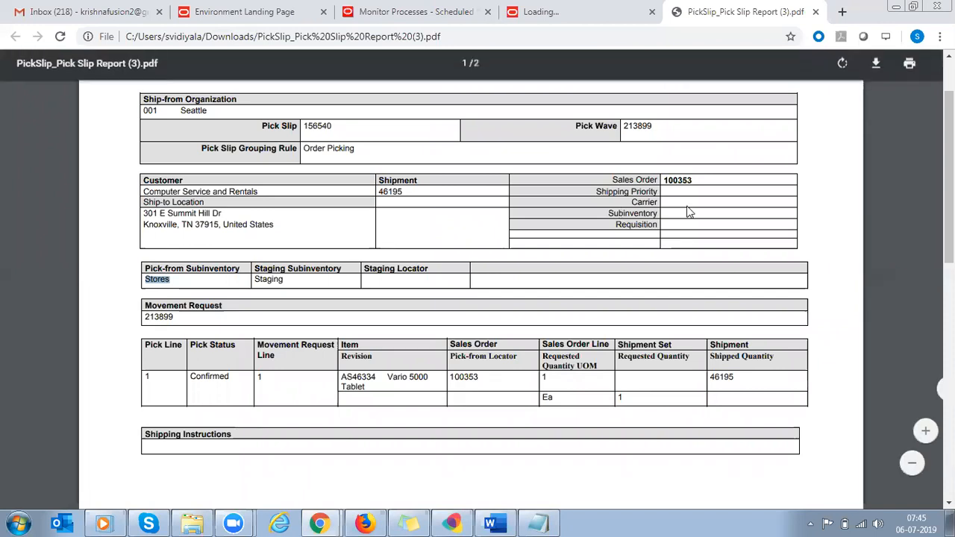
scroll(683, 74, "up", 1)
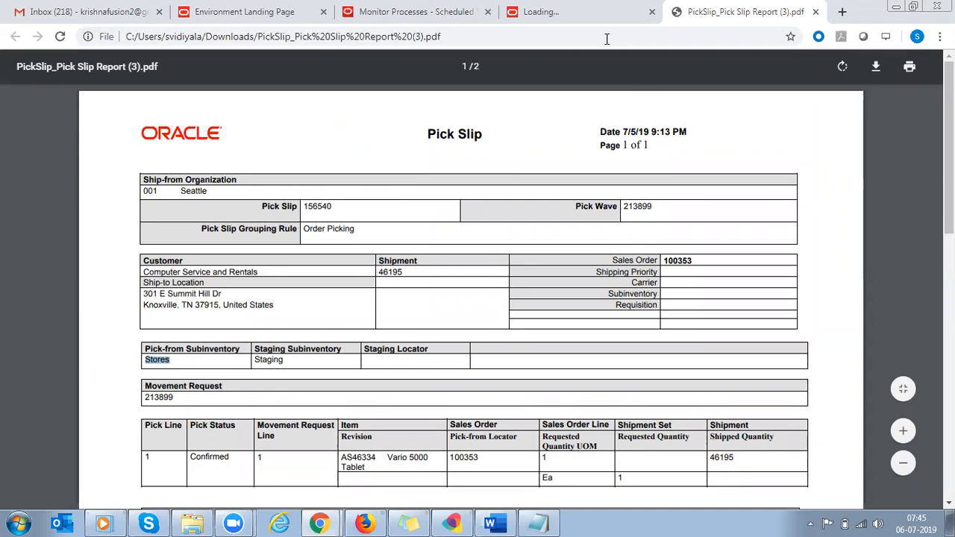
- Return to the scheduled processes list and view the details of the Manage Shipment Interface process
key("ctrl+shift+Tab")
key("ctrl+shift+Tab")
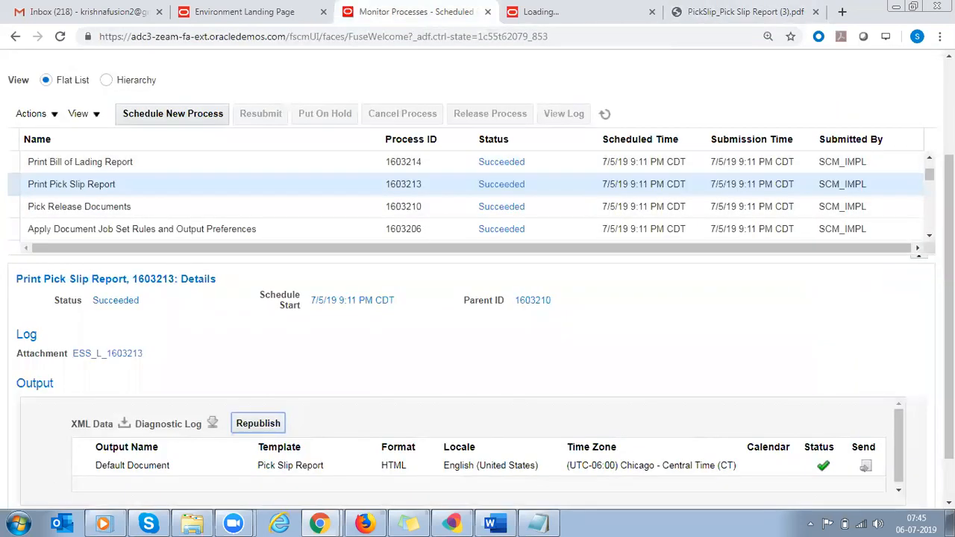
scroll(470, 198, "up", 3)
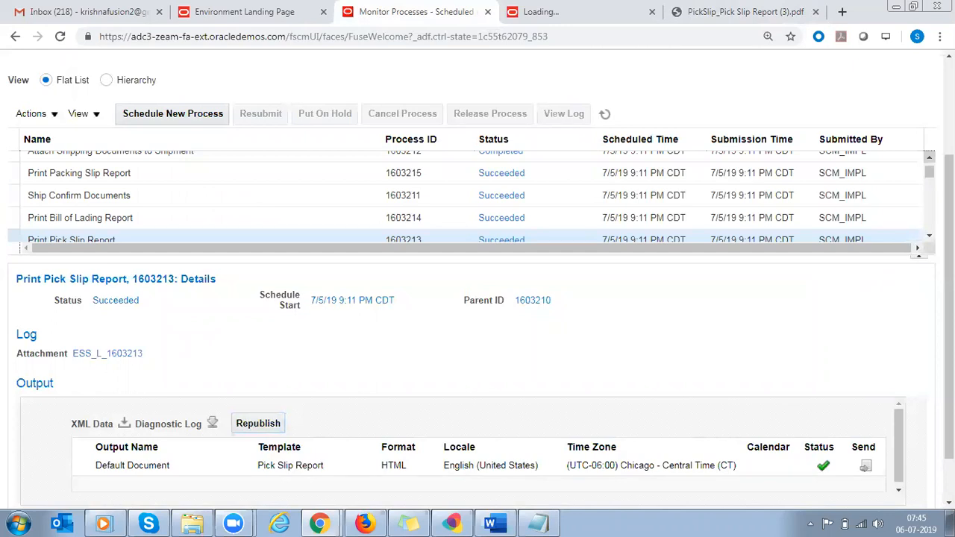
scroll(369, 212, "up", 1)
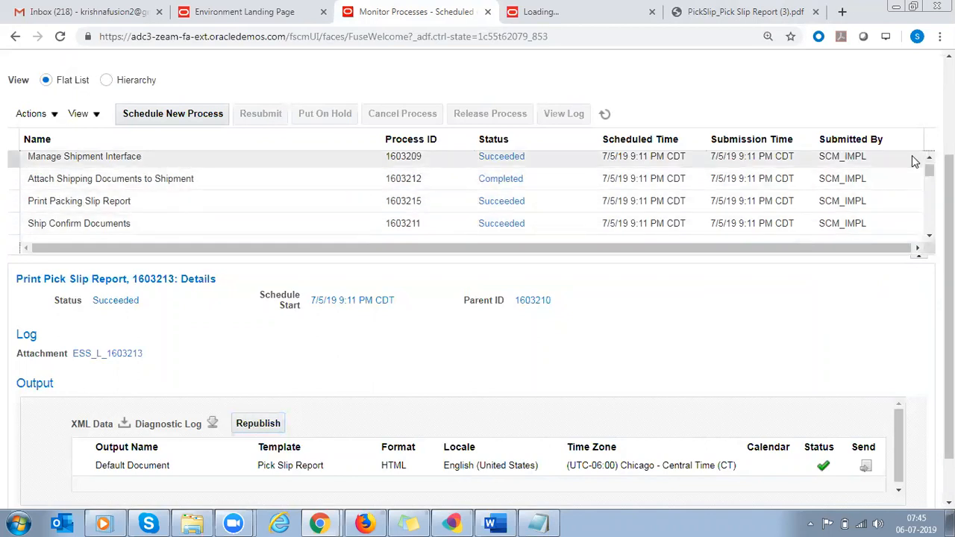
scroll(929, 162, "up", 1)
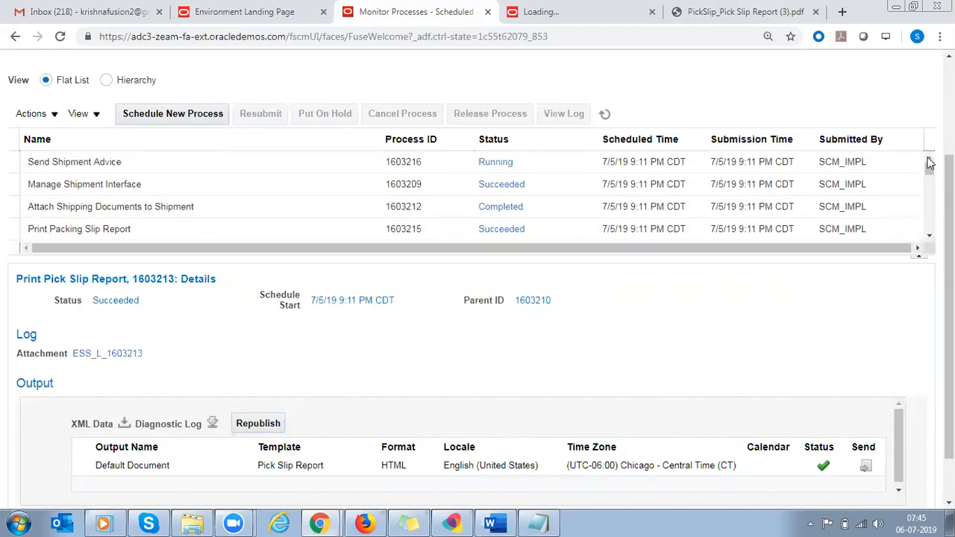
left_click(224, 188)
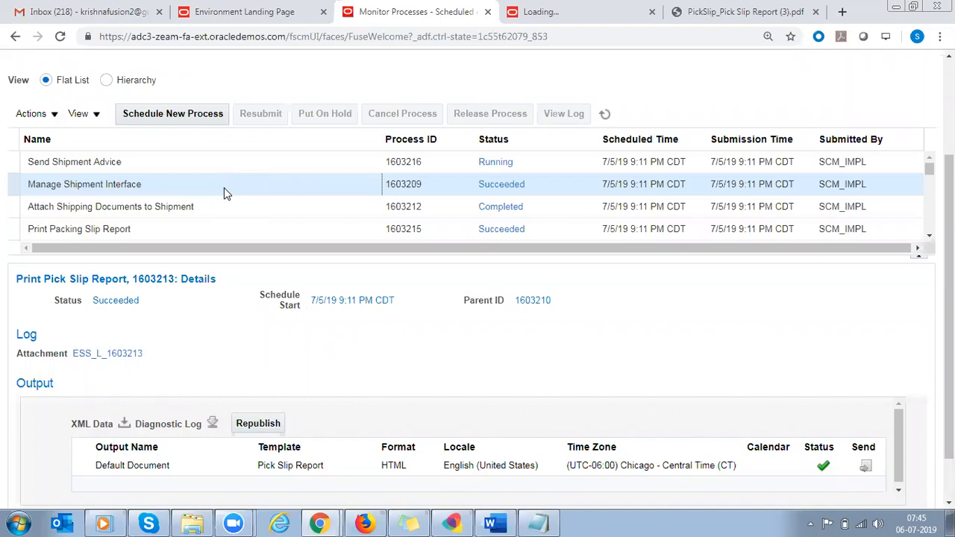
left_click_drag(65, 194, 142, 208)
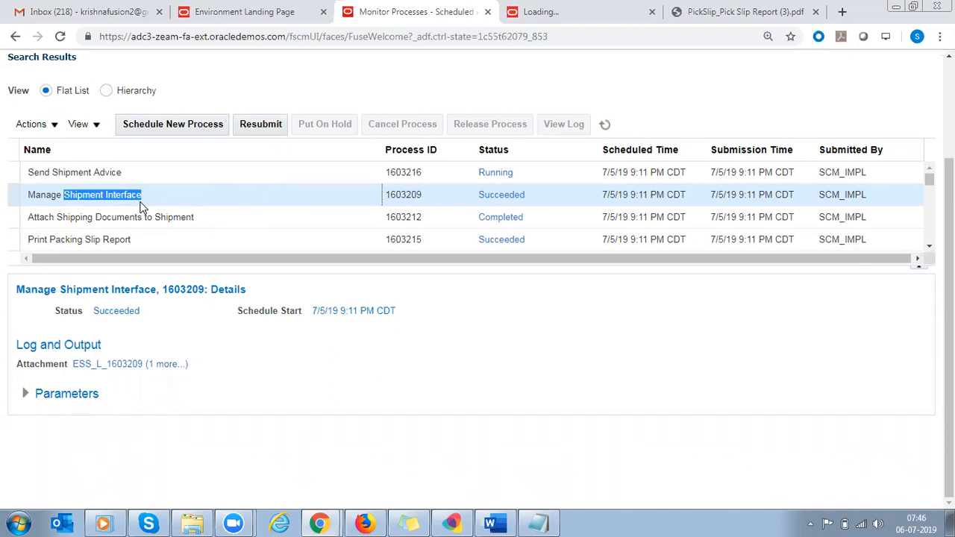
- Check the staging subinventory in the pick slip PDF again and return to the scheduled processes page
left_click(744, 13)
double_click(273, 361)
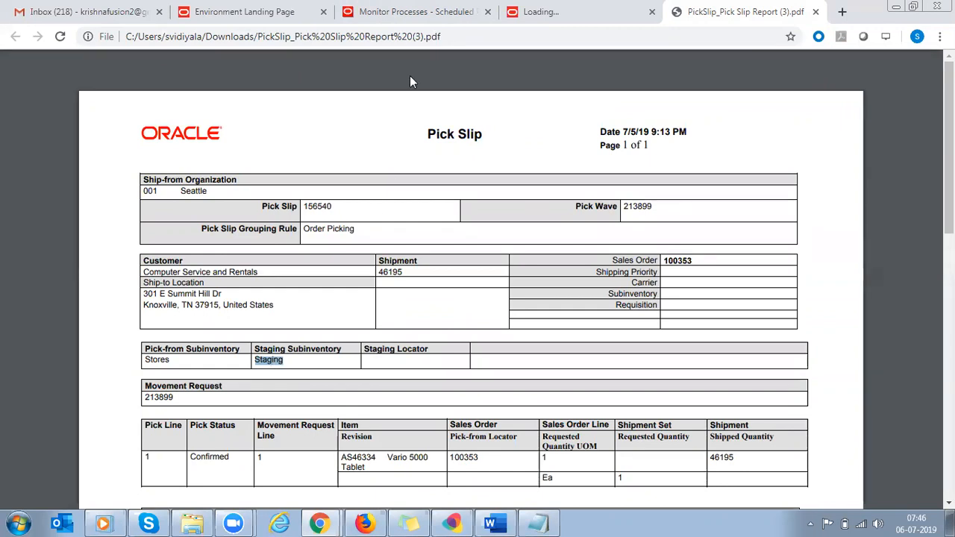
left_click(424, 20)
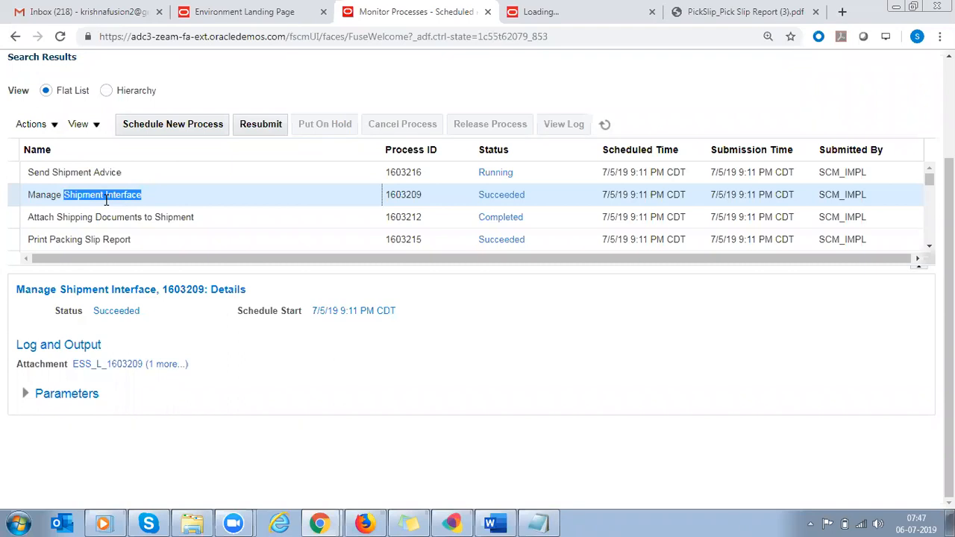
right_click(437, 12)
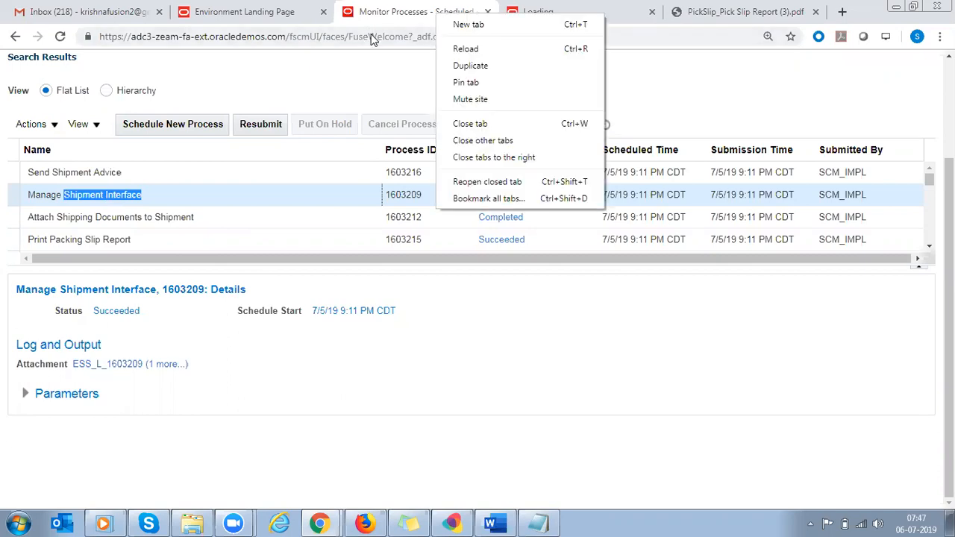
left_click(485, 67)
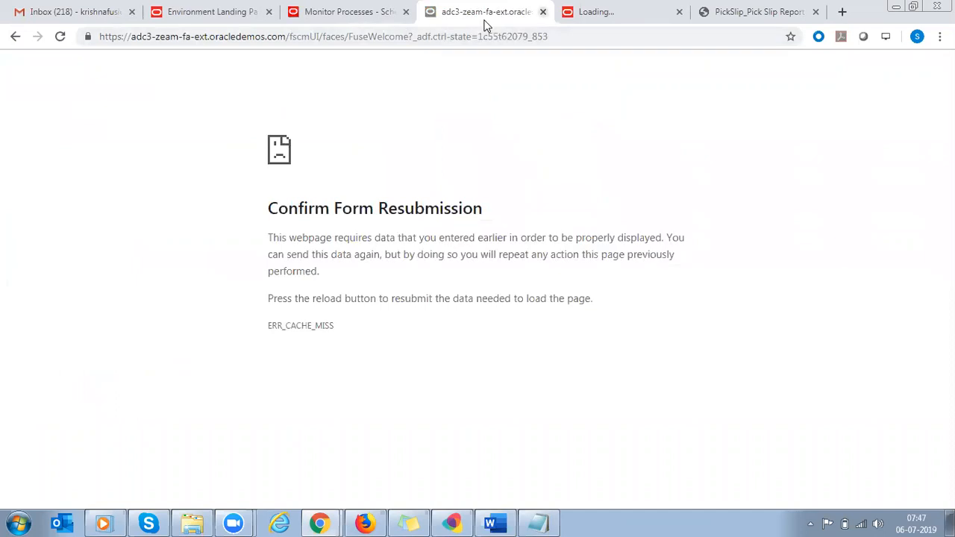
left_click(543, 11)
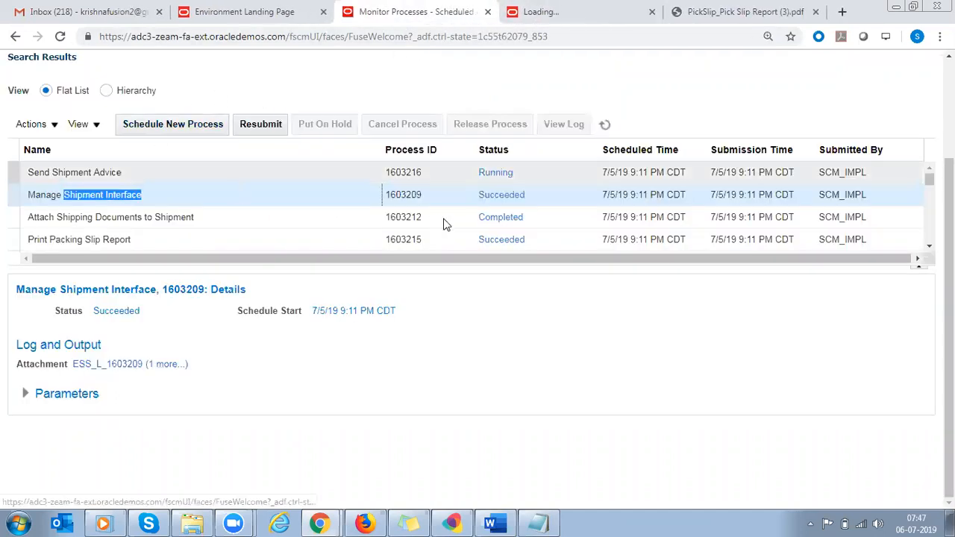
left_click_drag(949, 277, 949, 234)
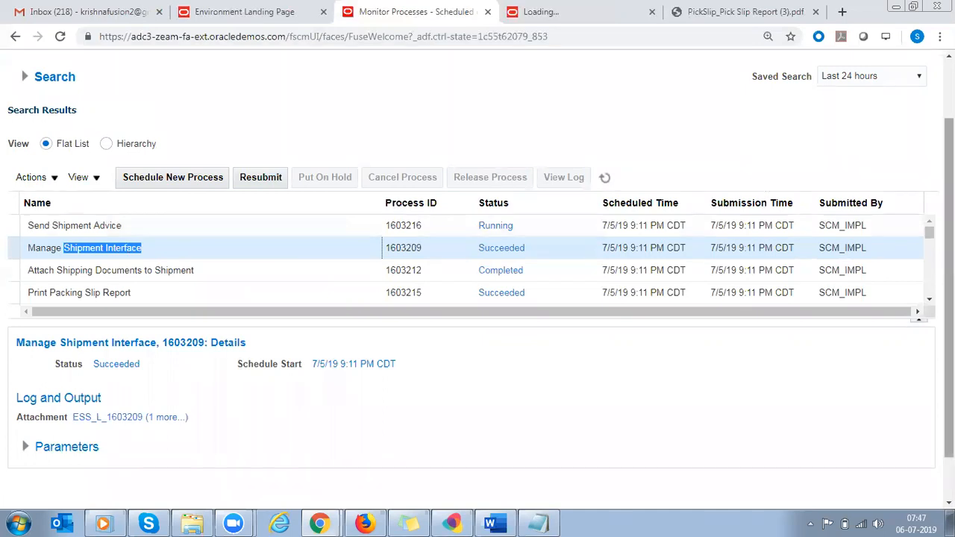
left_click_drag(949, 179, 949, 144)
left_click_drag(285, 37, 98, 39)
key("ctrl+c")
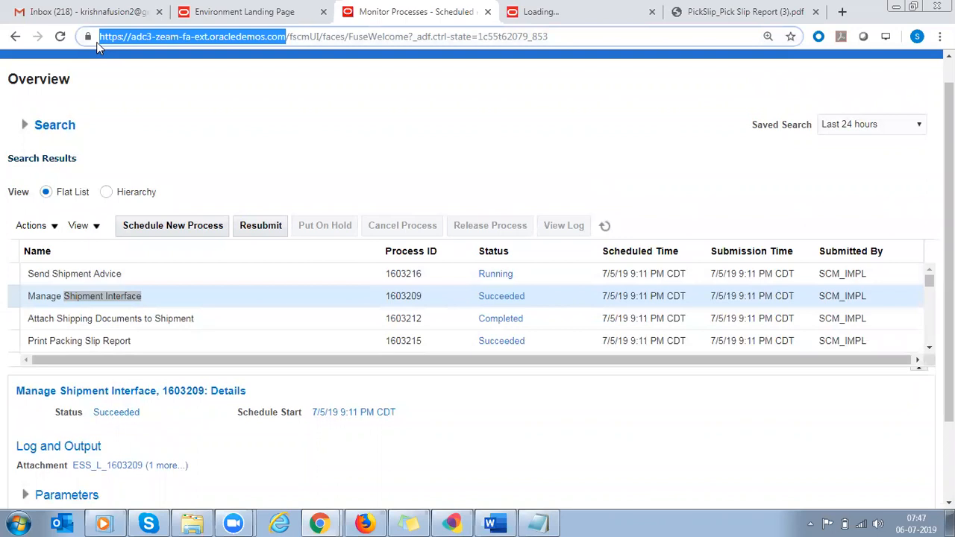
left_click(842, 11)
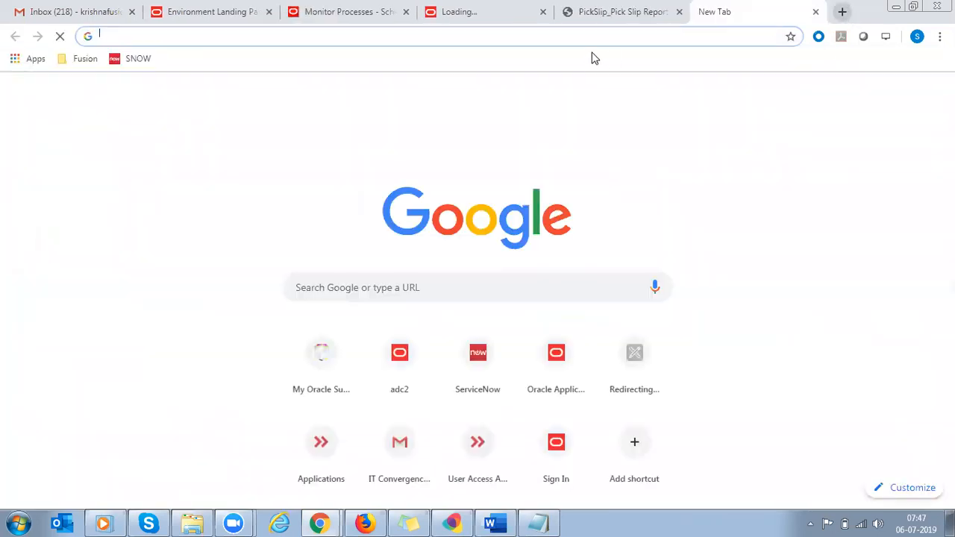
key("ctrl+v")
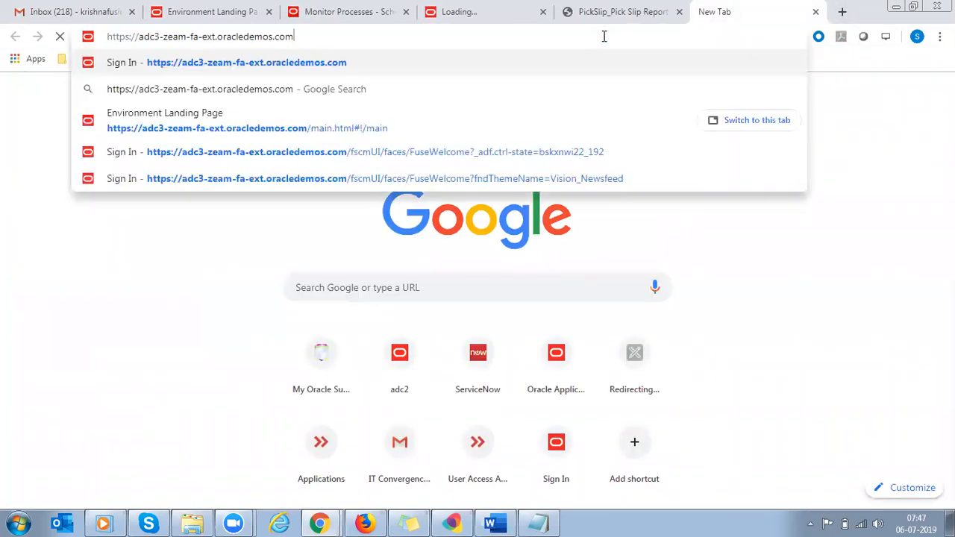
key("Return")
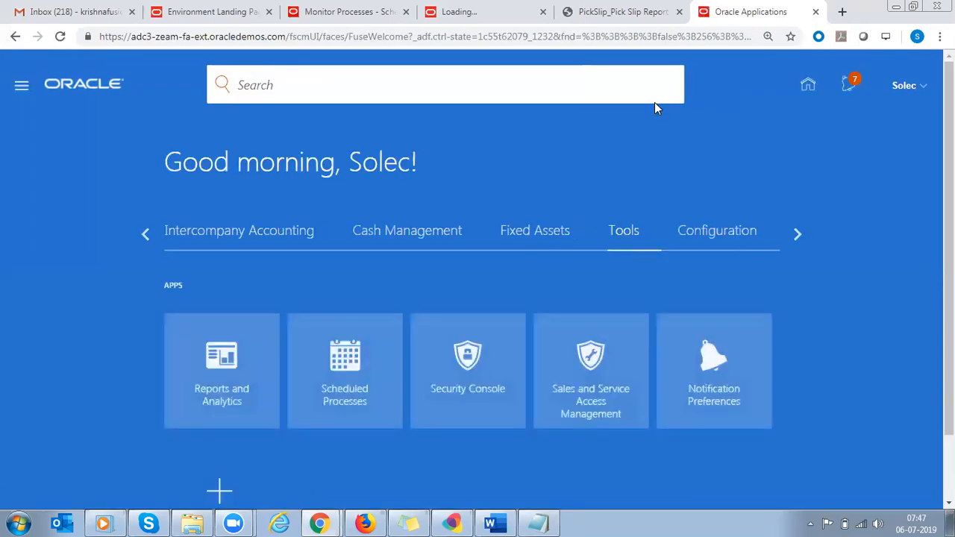
- Browse the home page app groups to Supply Chain Execution and open Inventory Management
left_click(796, 234)
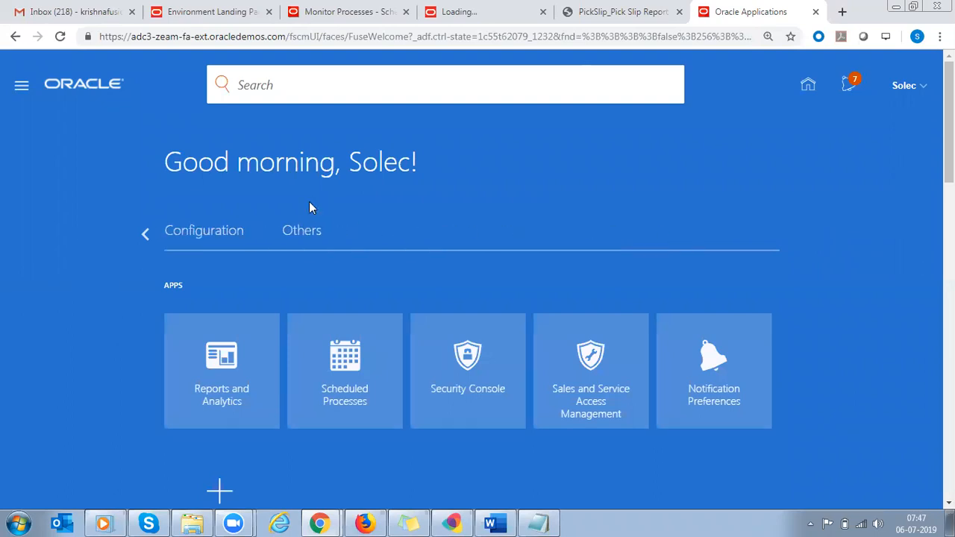
left_click(145, 235)
left_click(147, 238)
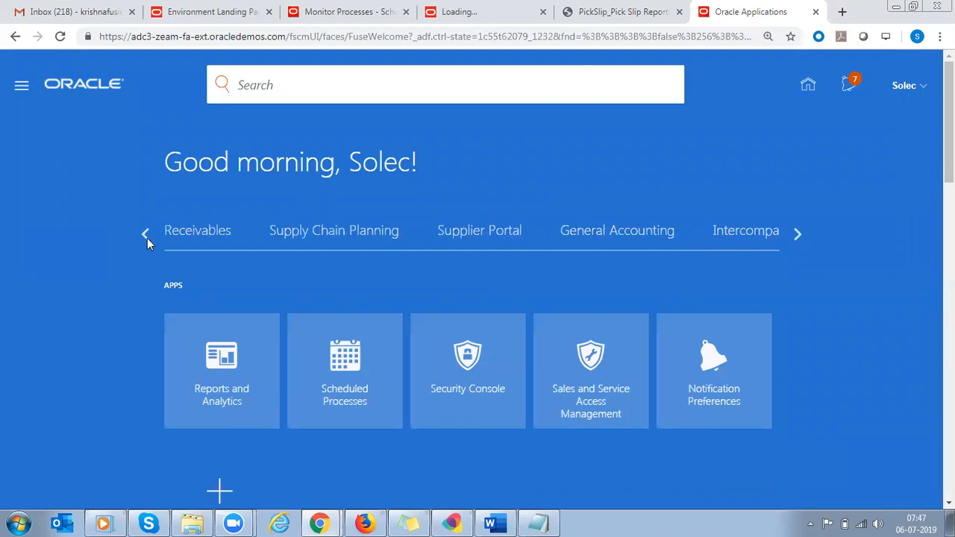
left_click(373, 237)
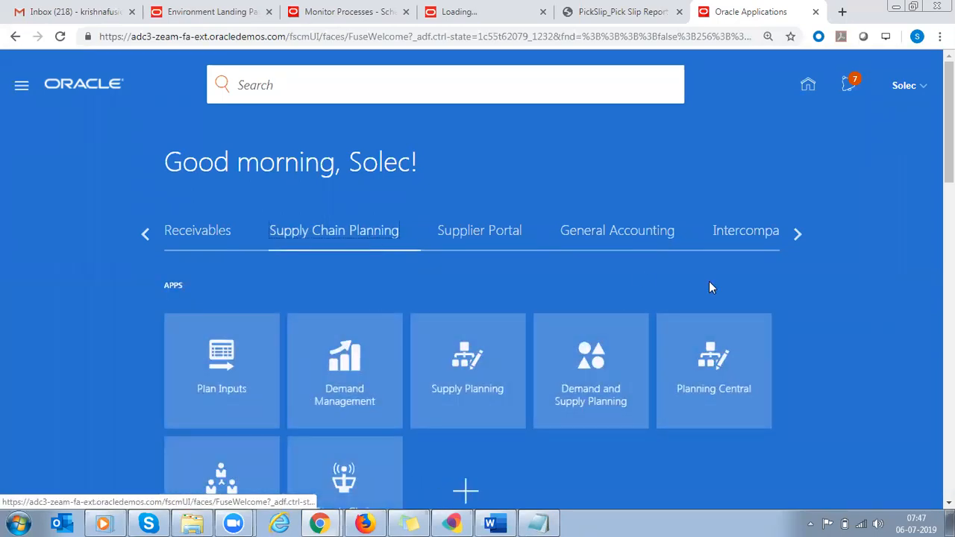
left_click(141, 236)
left_click(142, 235)
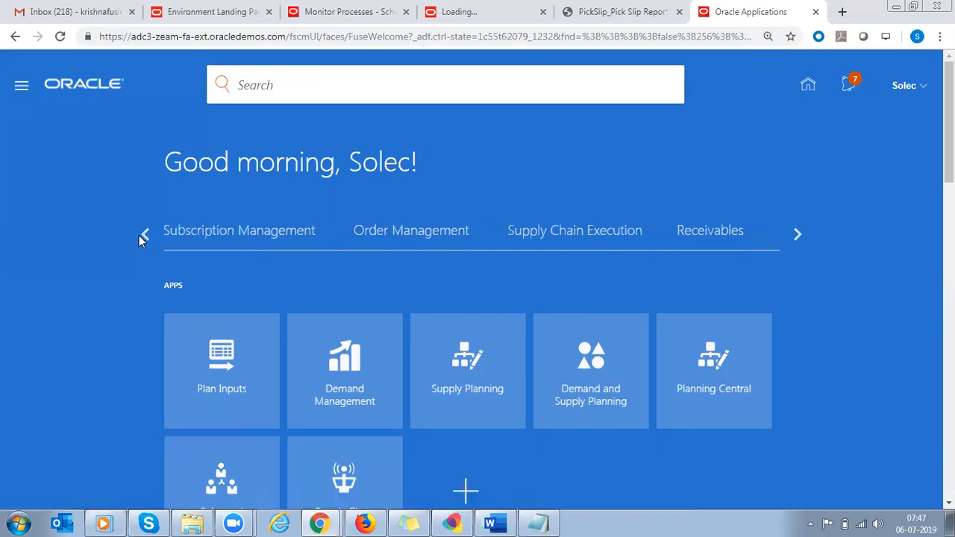
left_click(566, 239)
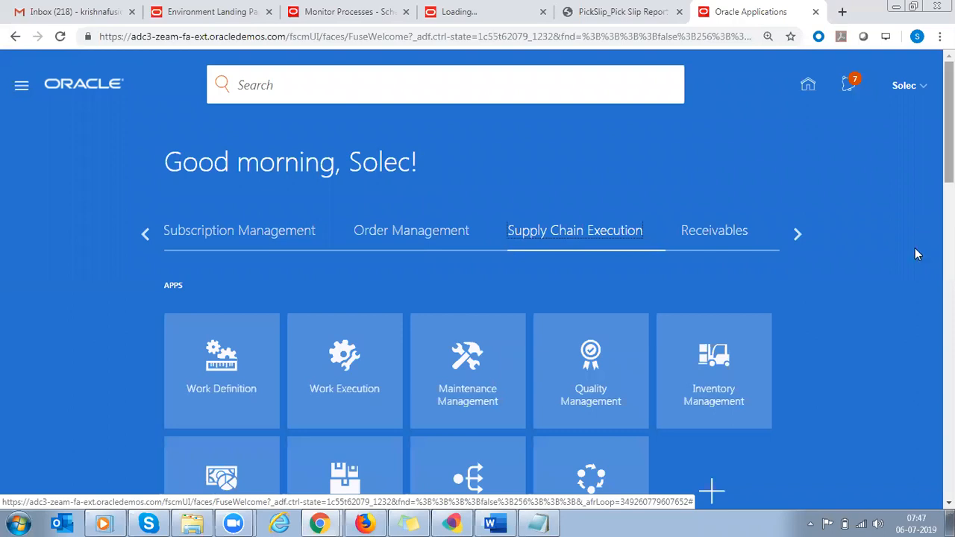
left_click(737, 369)
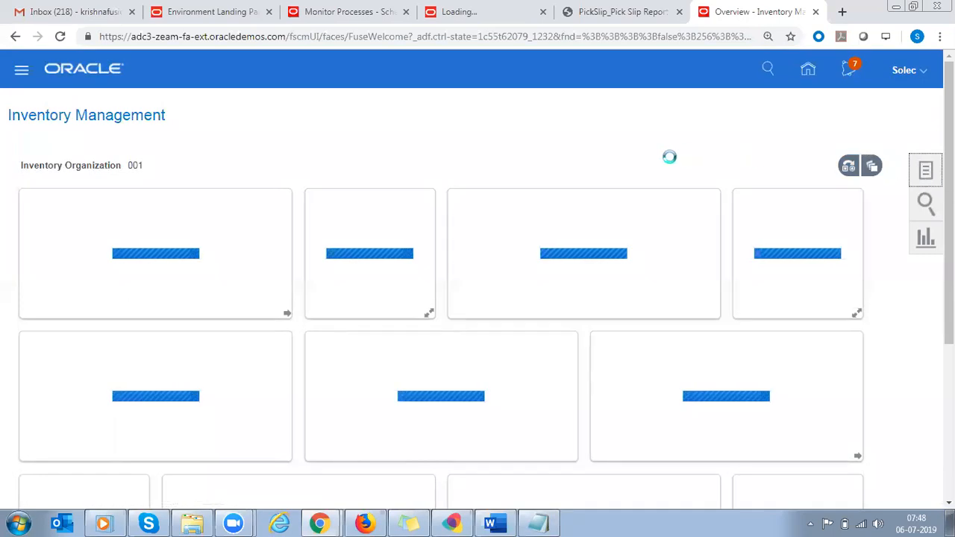
- Show the Inventory tasks for organization 001 and open Review Completed Transactions
left_click(908, 107)
left_click(885, 122)
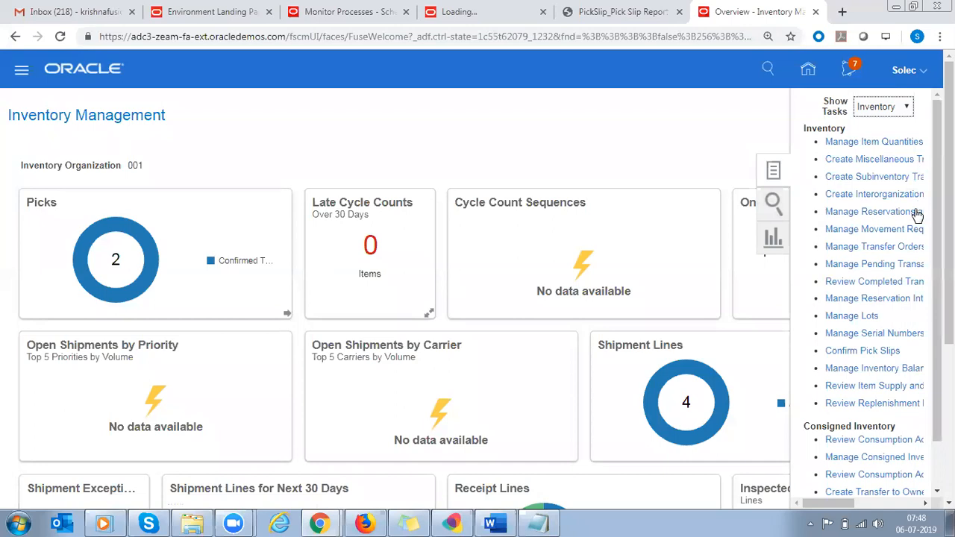
left_click(864, 284)
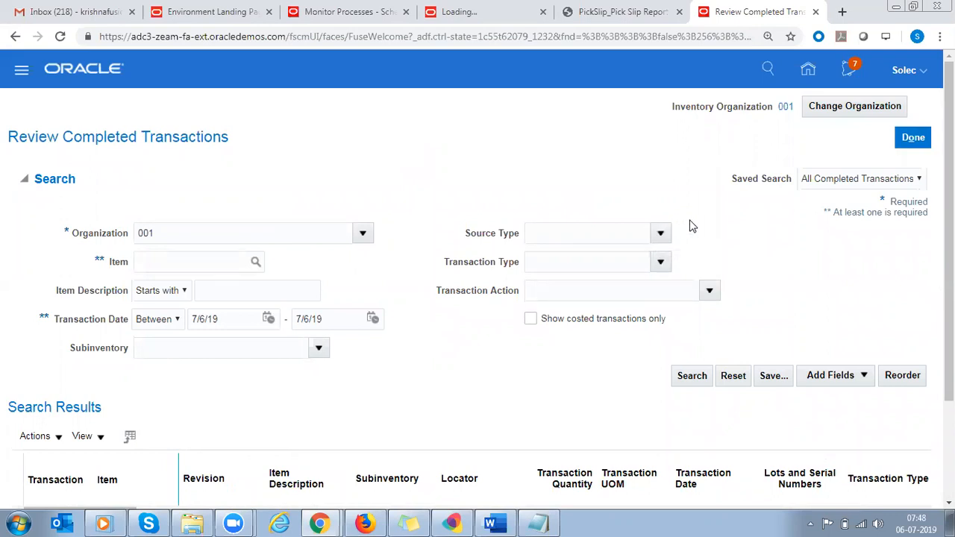
- Look up source types matching Sales% and select Sales Order as the Source Type filter
left_click(658, 234)
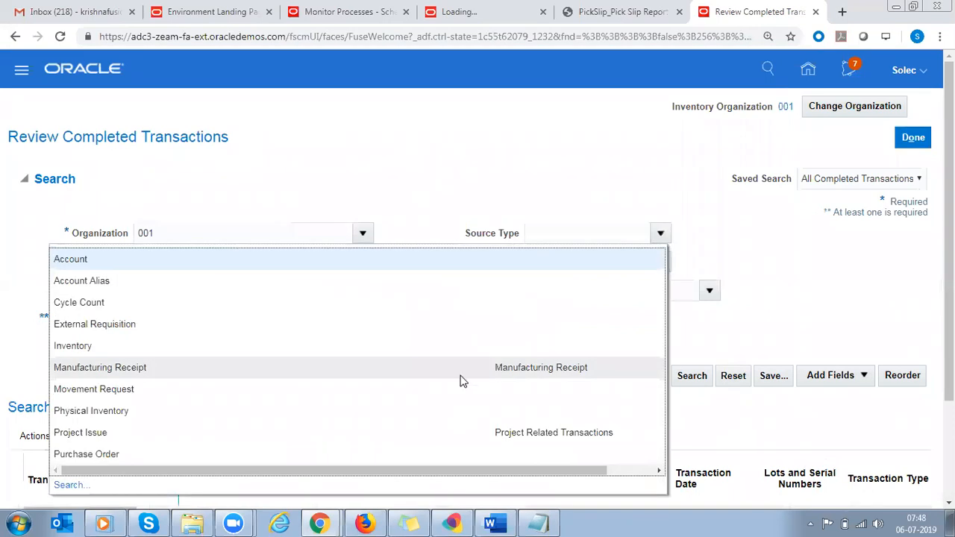
left_click(69, 485)
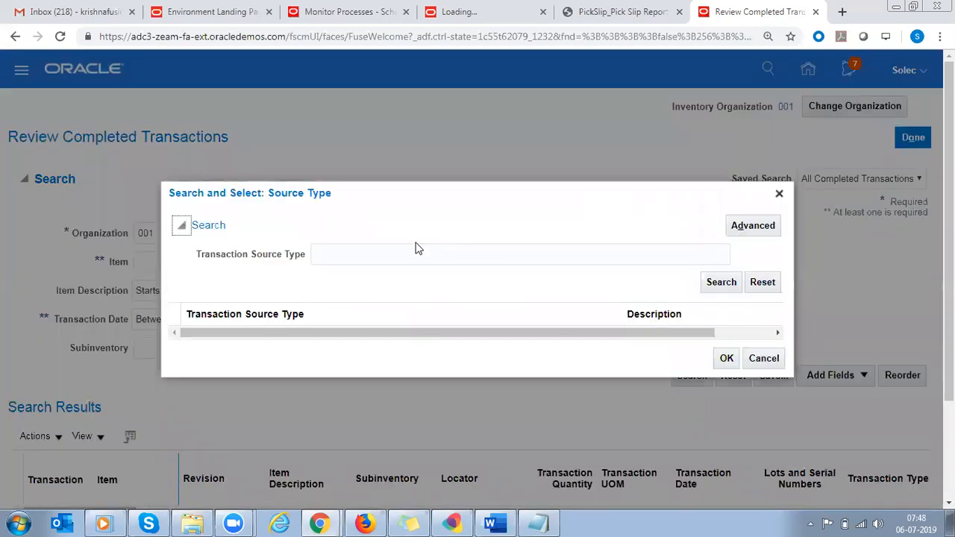
left_click(395, 255)
type("Sales%")
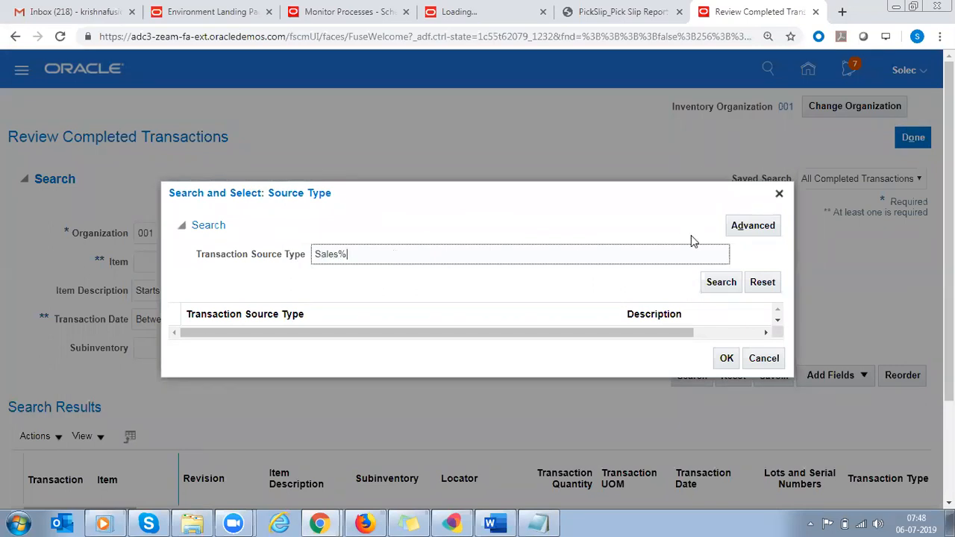
left_click(720, 282)
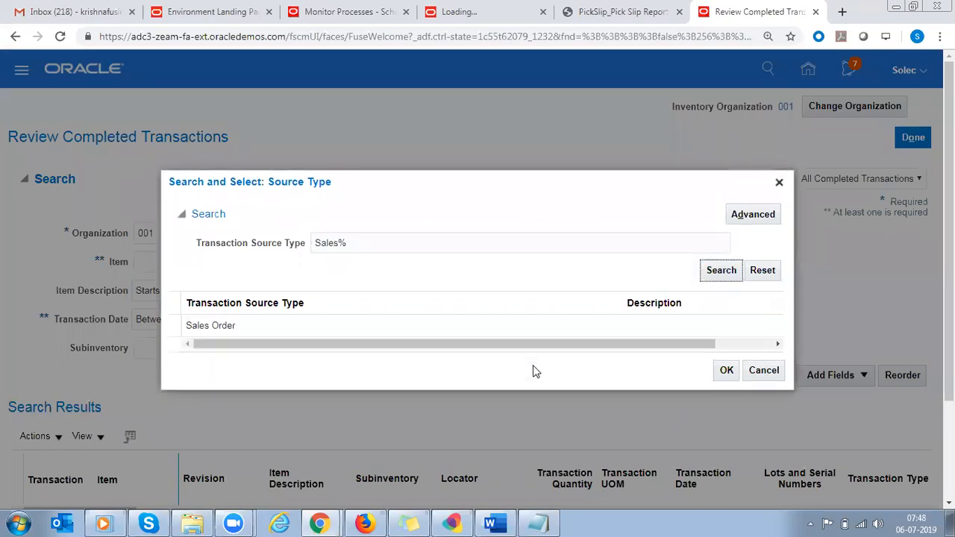
left_click(330, 333)
left_click(722, 373)
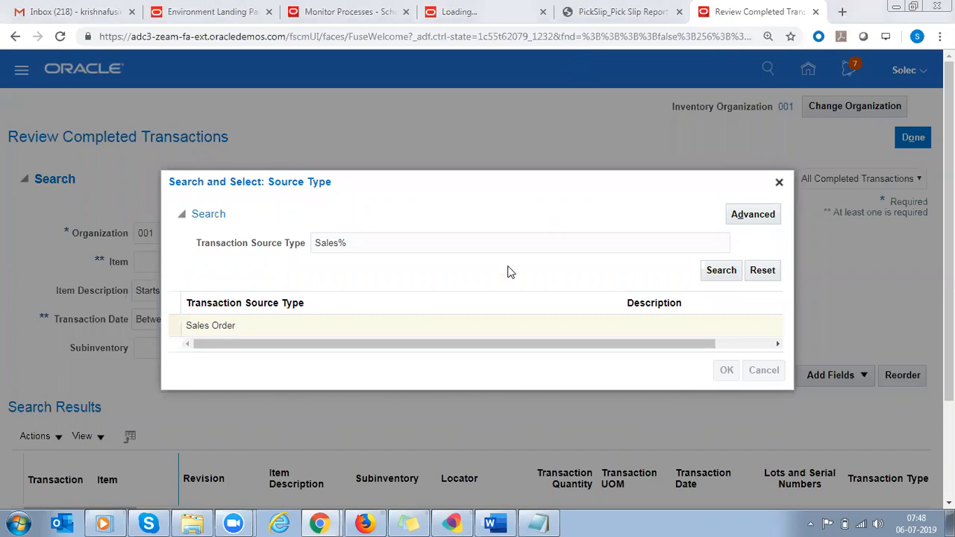
left_click(389, 325)
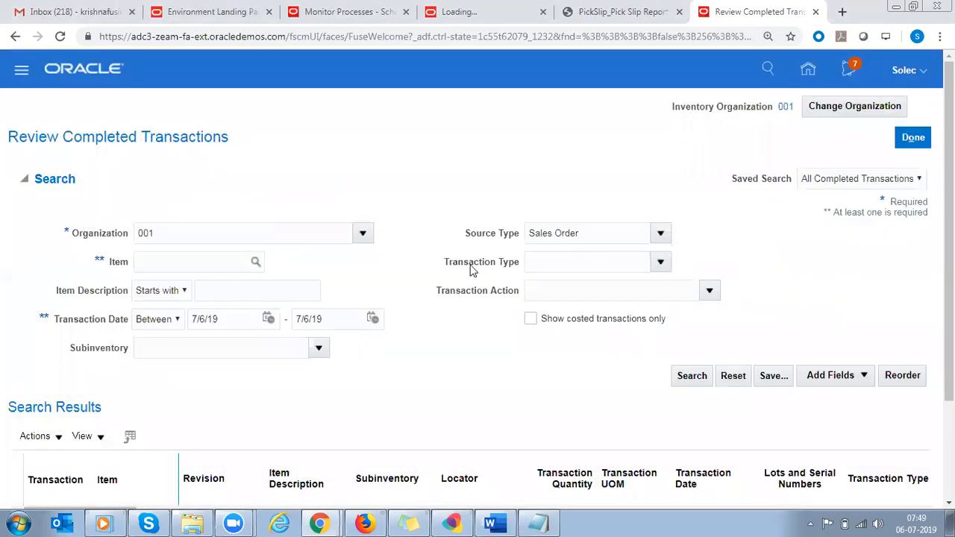
left_click(199, 262)
key("ctrl+v")
double_click(200, 262)
key("ctrl+a")
key("BackSpace")
- Copy item number AS46334 from the pick slip PDF and enter it as the Item filter for completed transactions
left_click(634, 12)
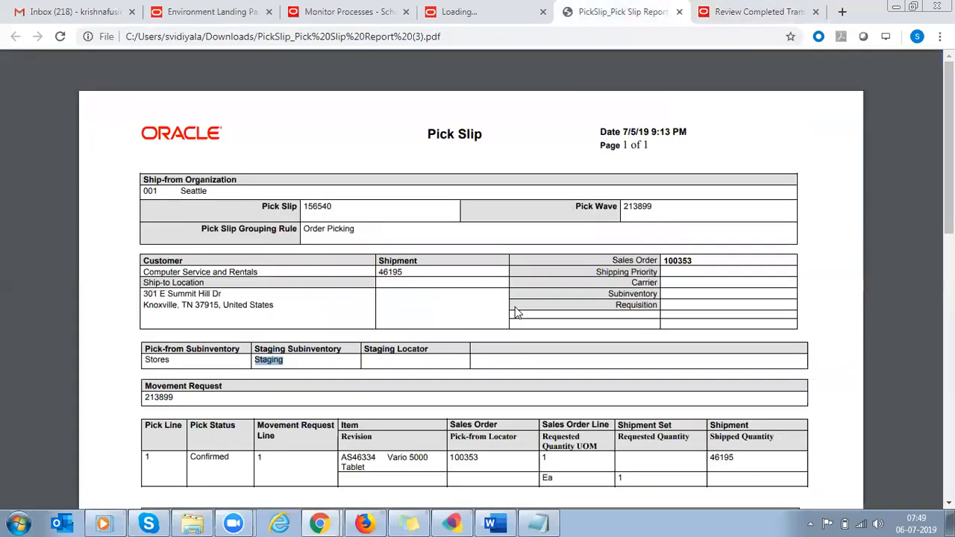
double_click(364, 460)
key("ctrl+c")
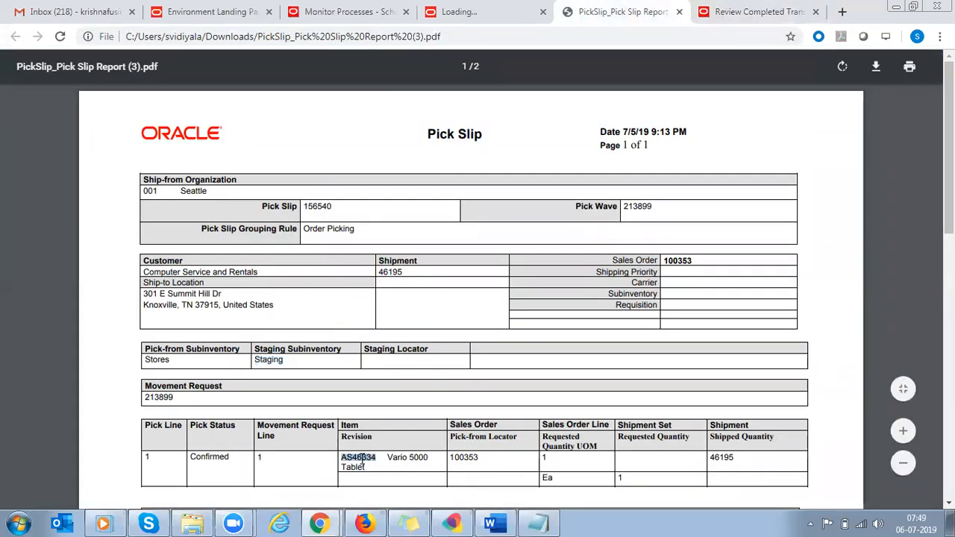
left_click(357, 12)
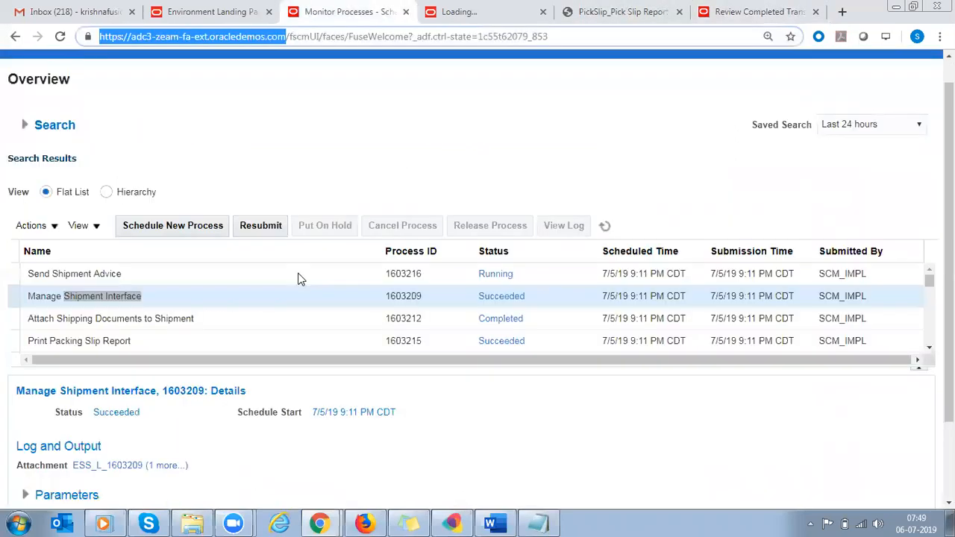
left_click(783, 12)
left_click(177, 261)
key("ctrl+v")
left_click(256, 261)
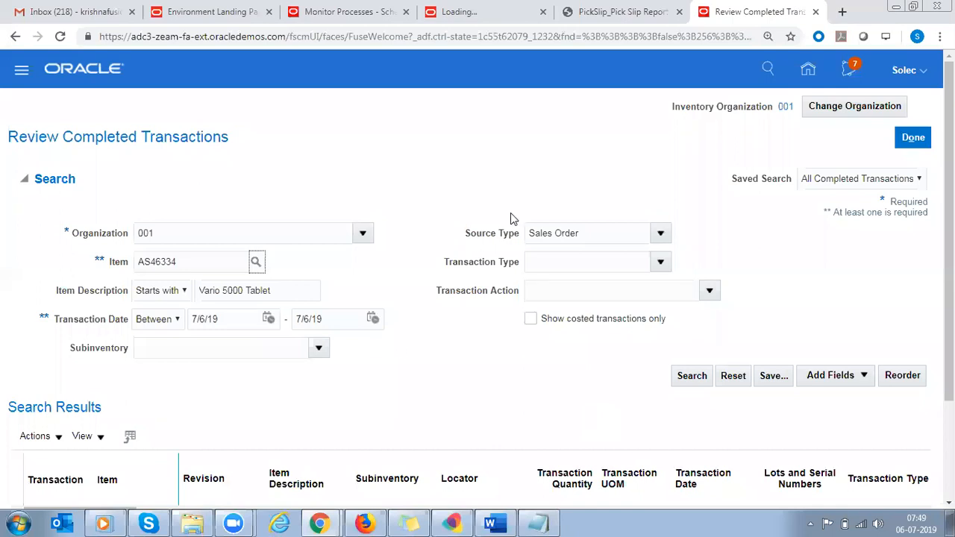
- Search the completed transactions for item AS46334 with source type Sales Order
double_click(209, 262)
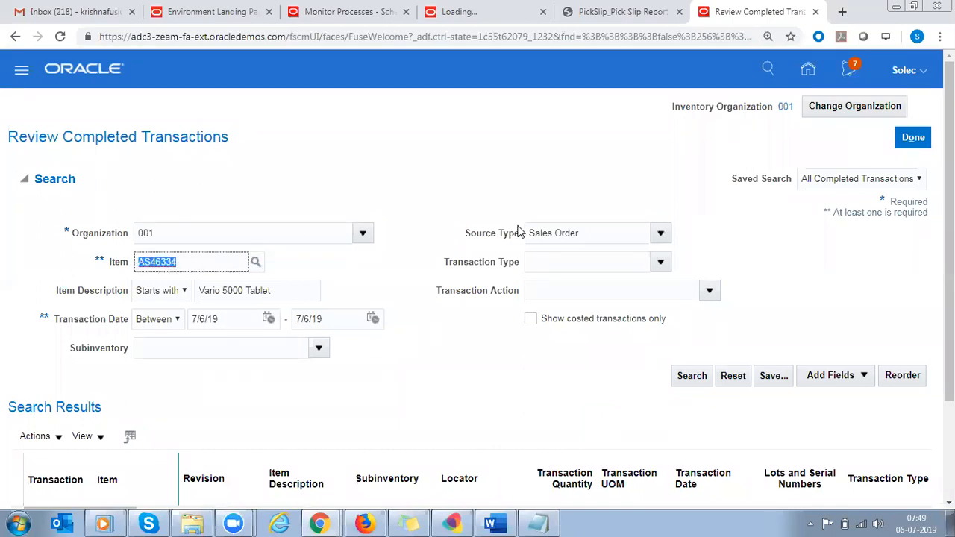
left_click(578, 233)
left_click(692, 375)
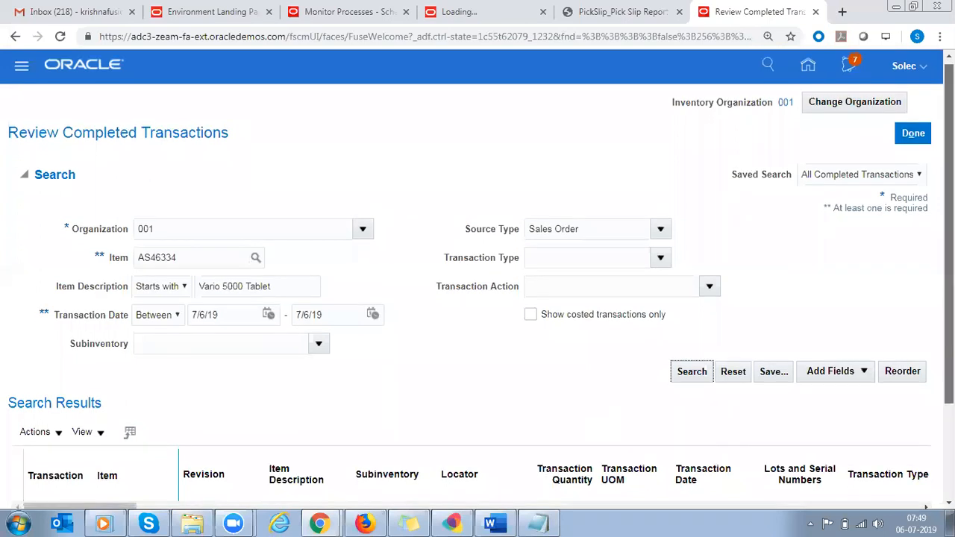
- Set the start of the transaction date range to 7/5/19 and run the search again
scroll(416, 296, "down", 2)
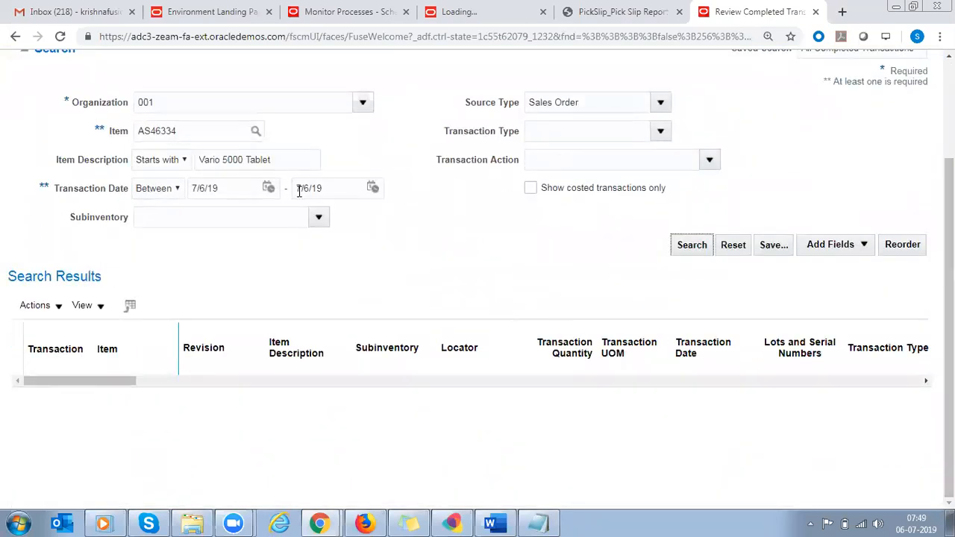
left_click(268, 189)
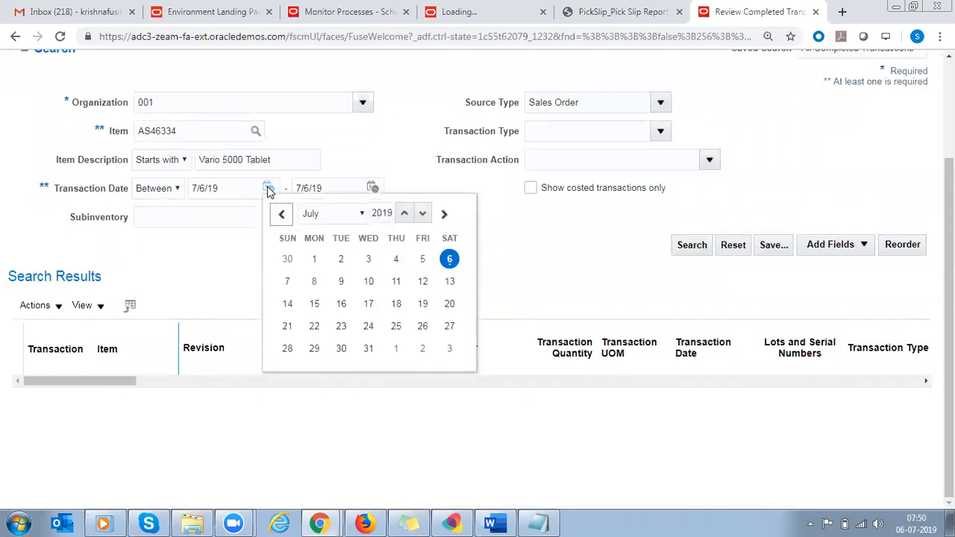
left_click(423, 259)
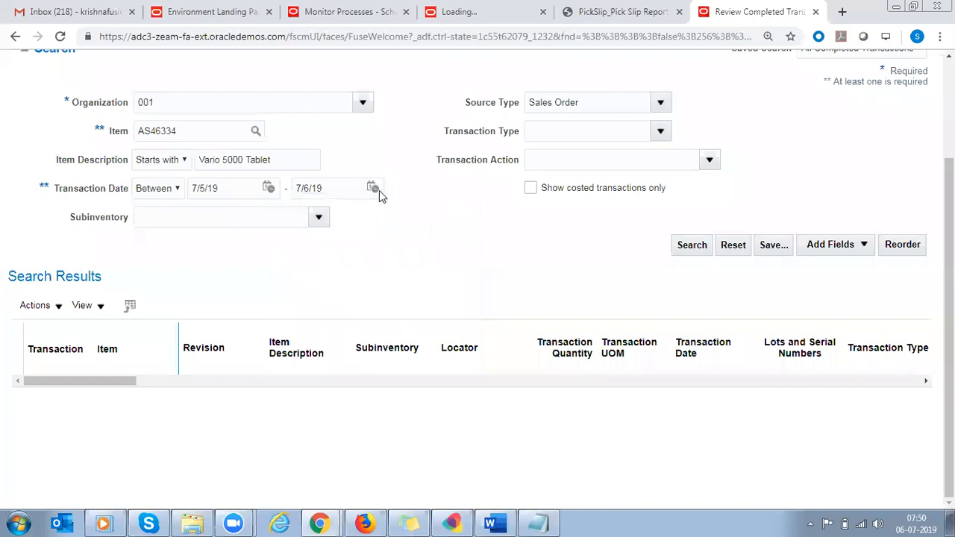
left_click(688, 246)
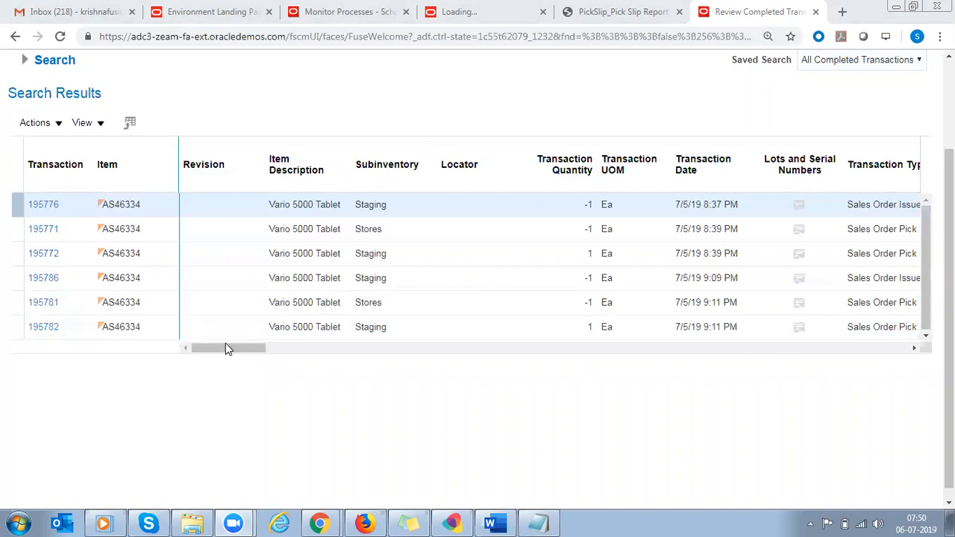
- Examine the transaction types, source references and subinventories of the sales order's pick and issue transactions in the results
left_click_drag(226, 347, 259, 344)
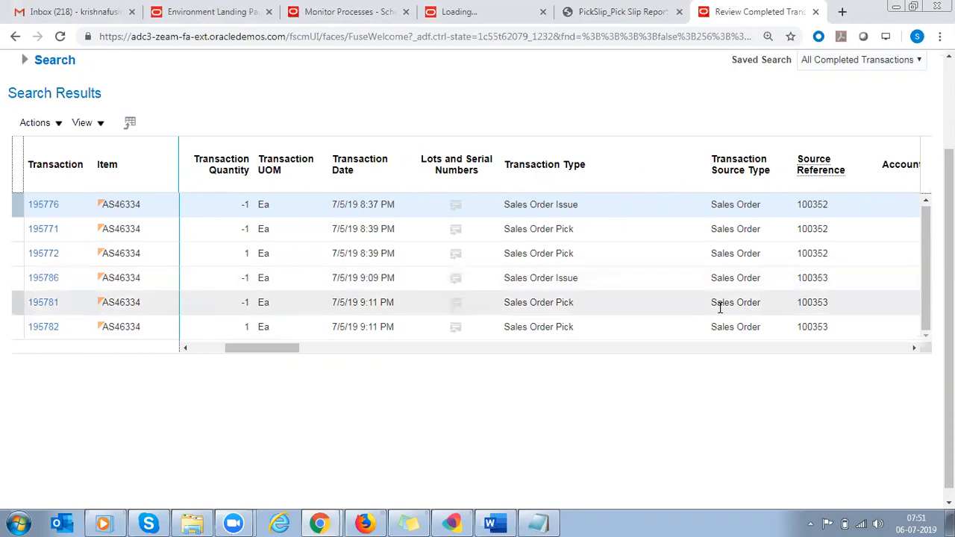
left_click(563, 326)
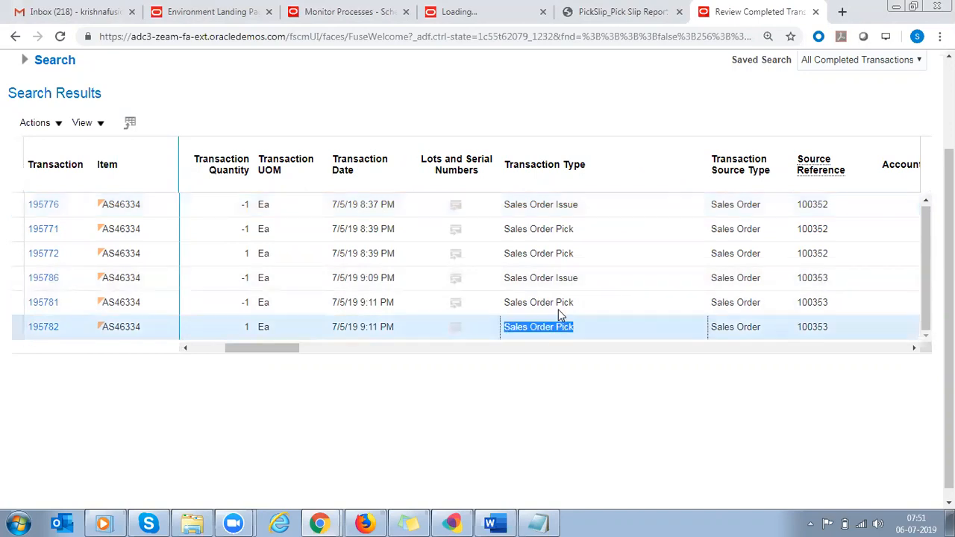
left_click(560, 305)
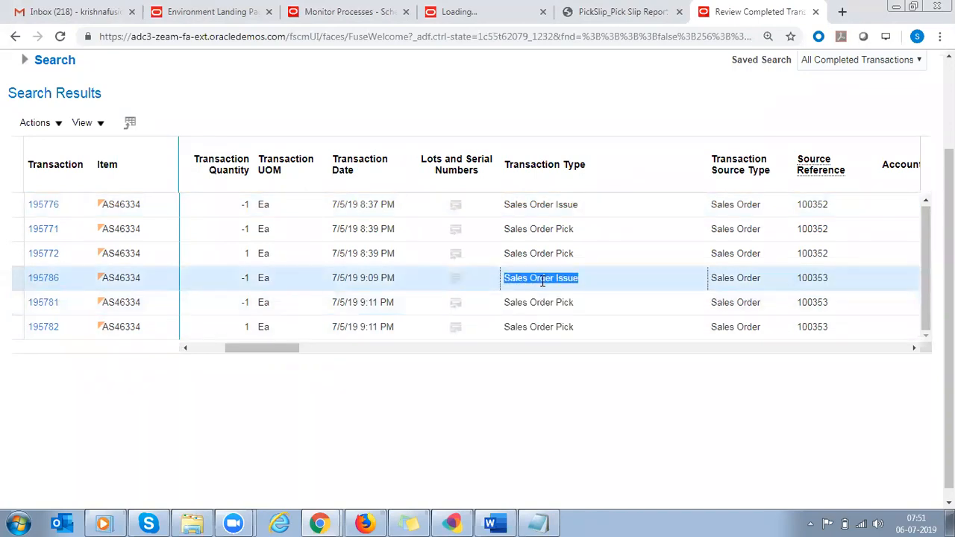
left_click(538, 330)
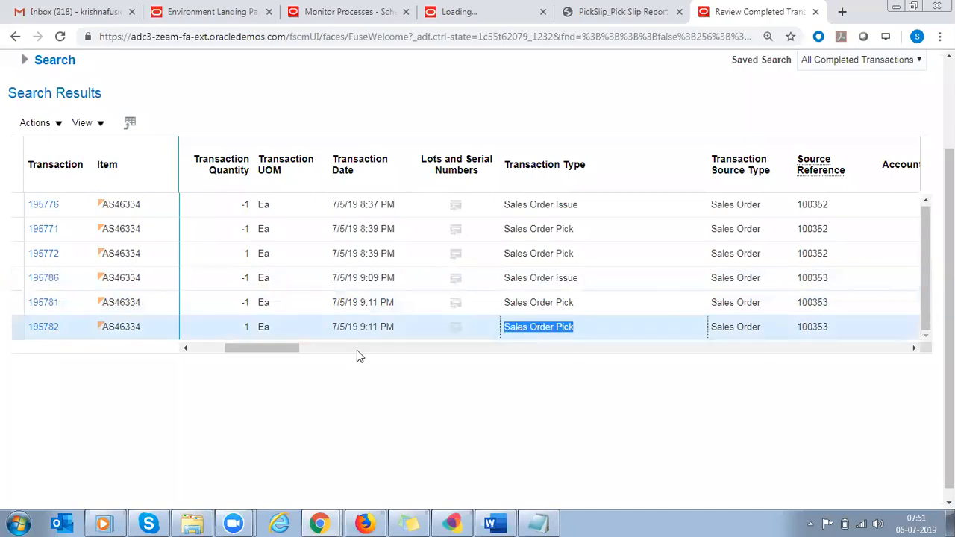
left_click_drag(281, 352, 233, 356)
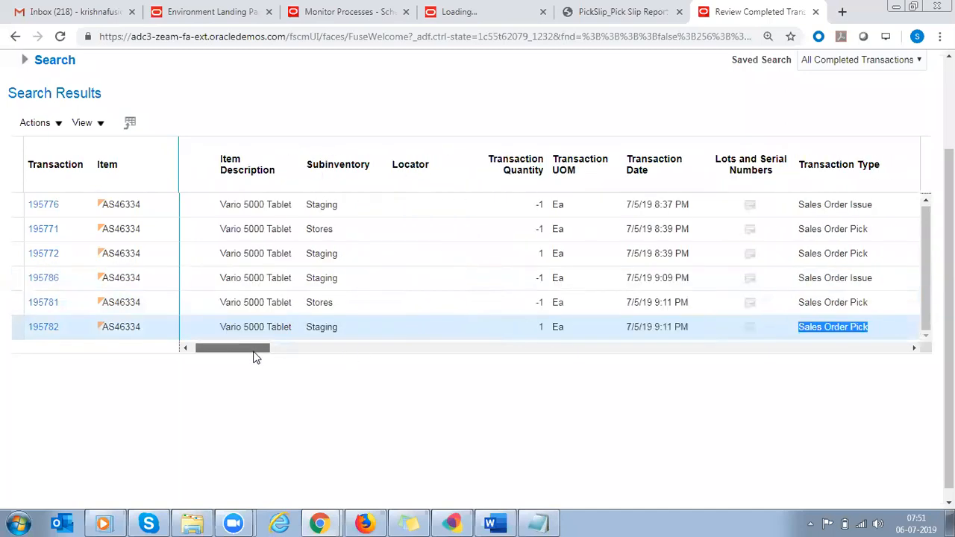
left_click(368, 304)
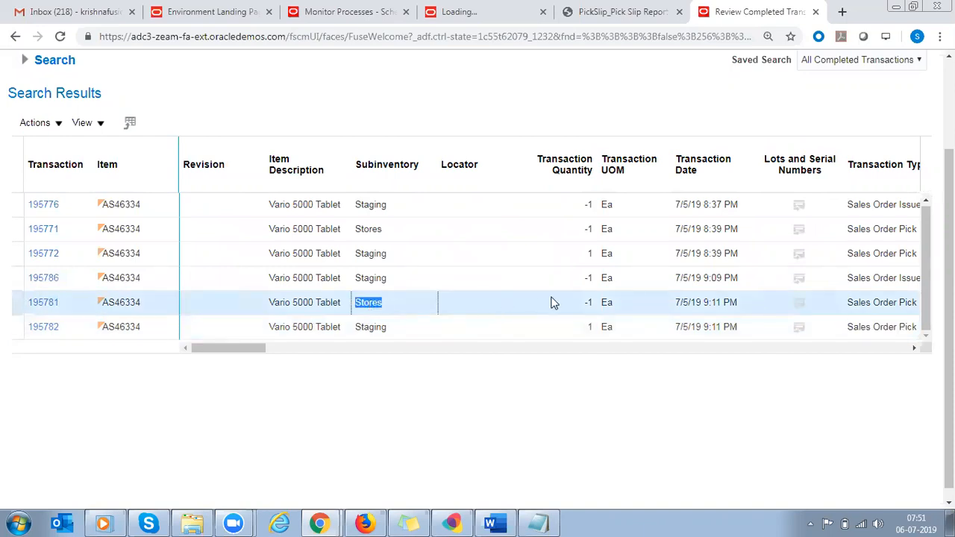
- Compare the quantities and transaction types of the latest Stores and Staging pick transactions for item AS46334
left_click(589, 302)
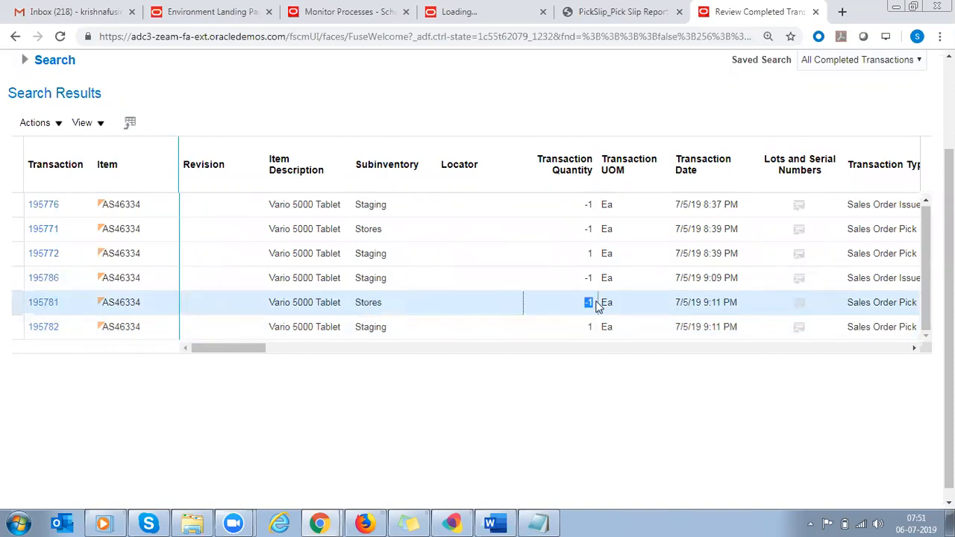
left_click(380, 327)
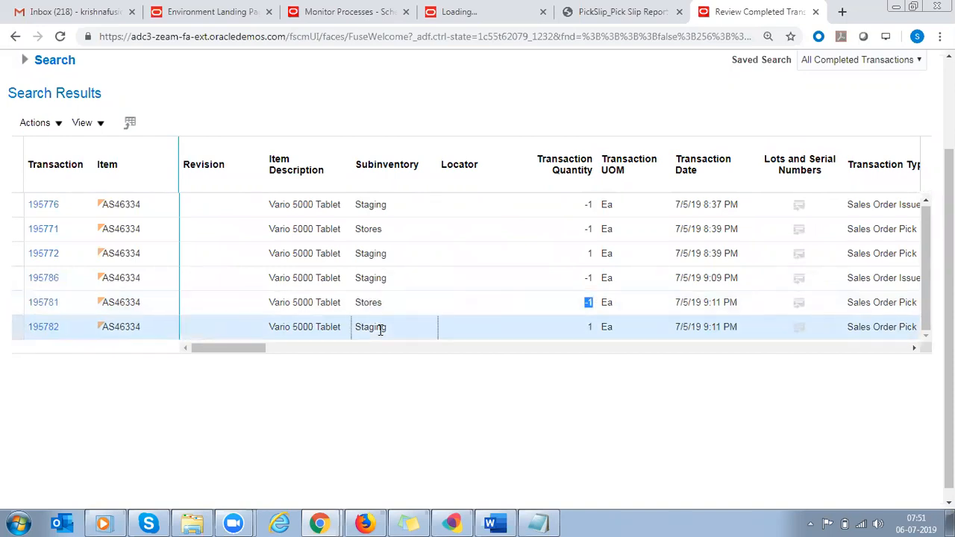
left_click(590, 327)
scroll(246, 357, "right", 2)
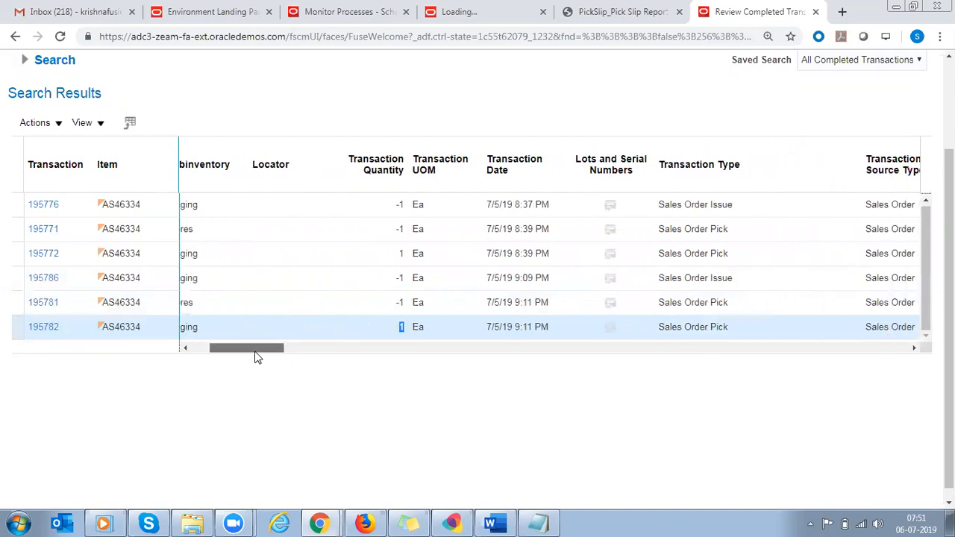
left_click(669, 302)
left_click(670, 303)
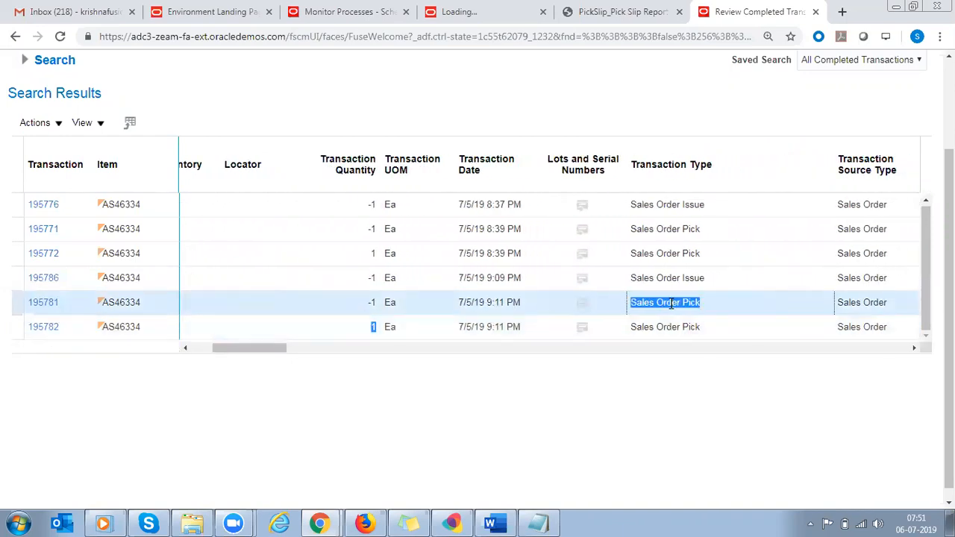
- Examine the transaction type, subinventory and quantity of the matching Sales Order Issue transaction against its pick transactions
left_click(691, 277)
left_click(691, 277)
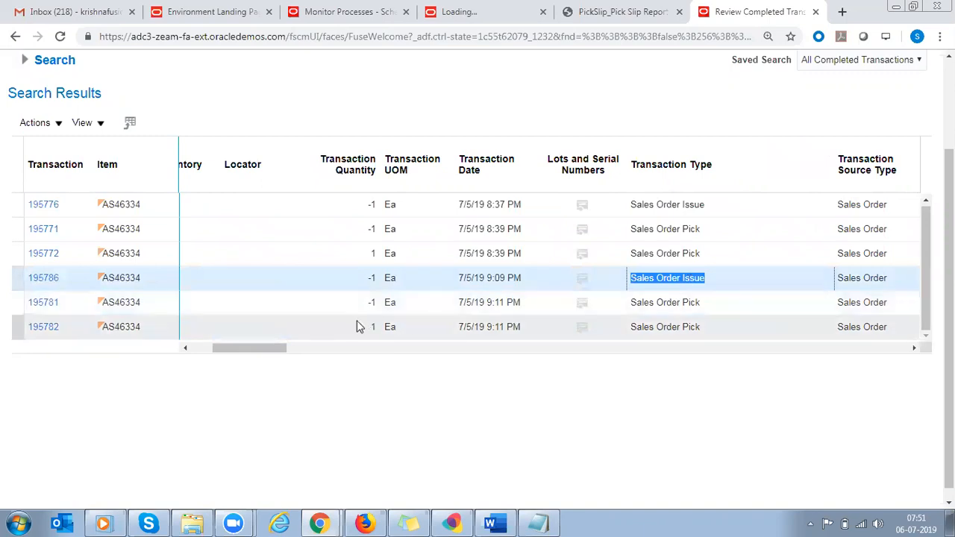
left_click_drag(270, 356, 250, 356)
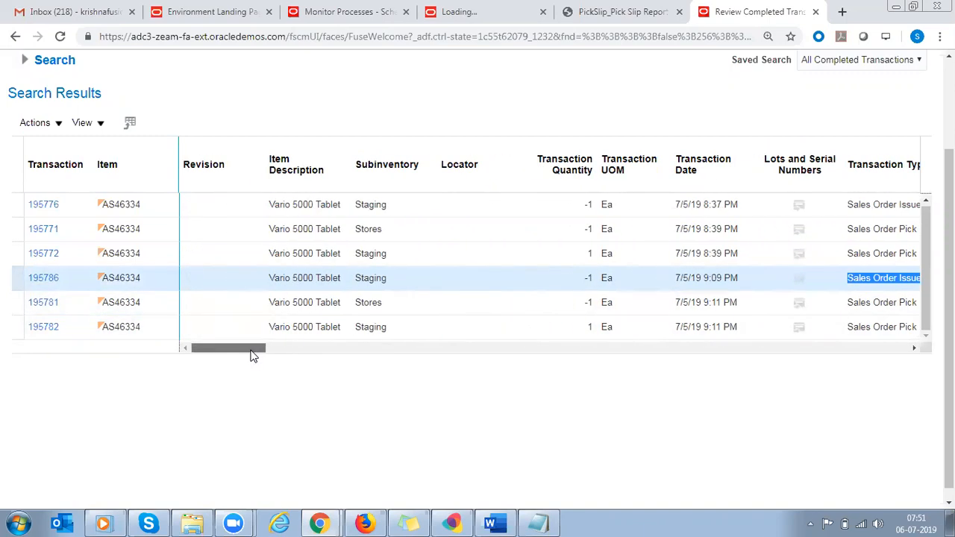
left_click(373, 279)
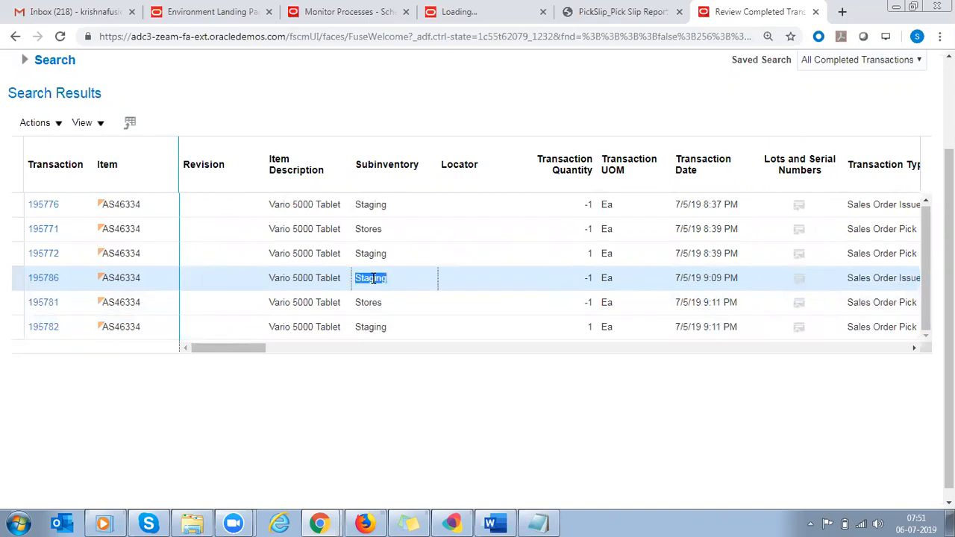
left_click(589, 278)
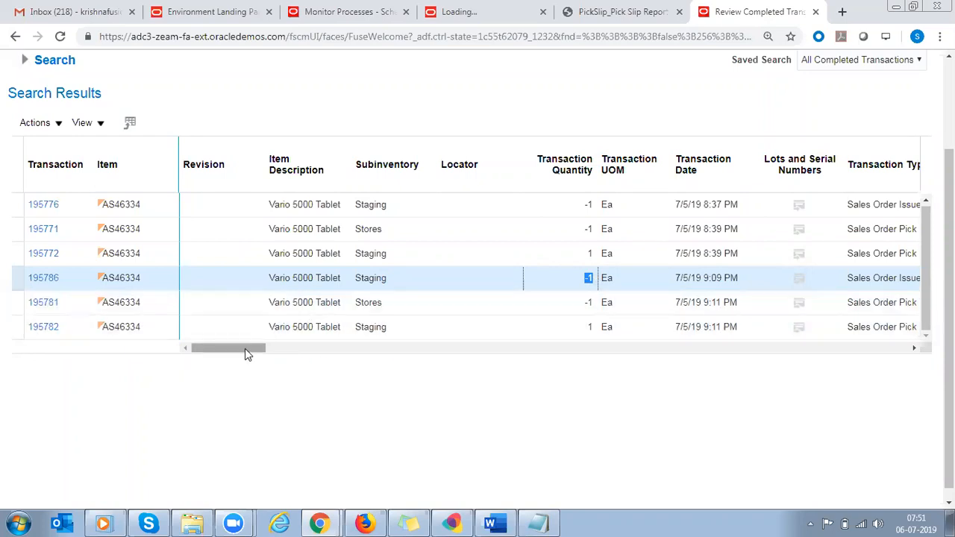
left_click_drag(245, 348, 302, 358)
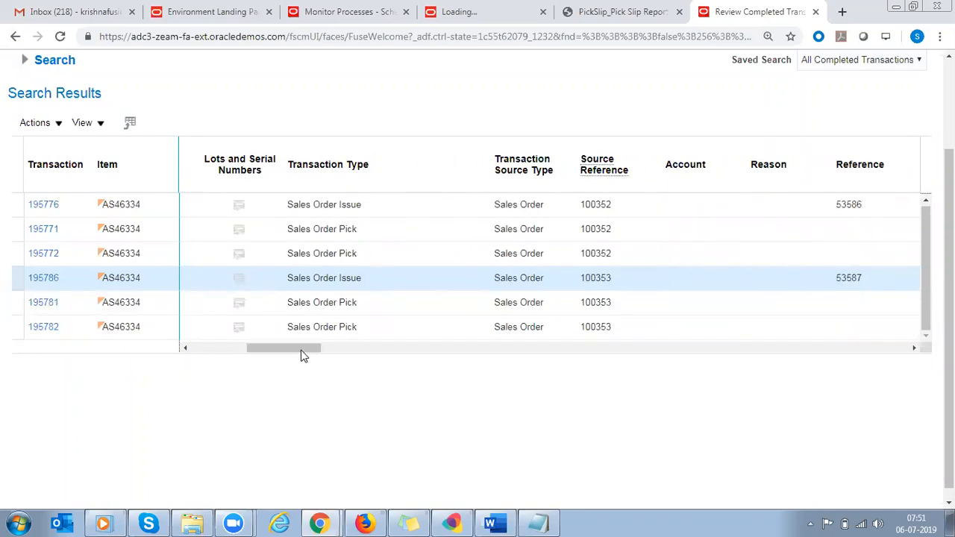
triple_click(335, 277)
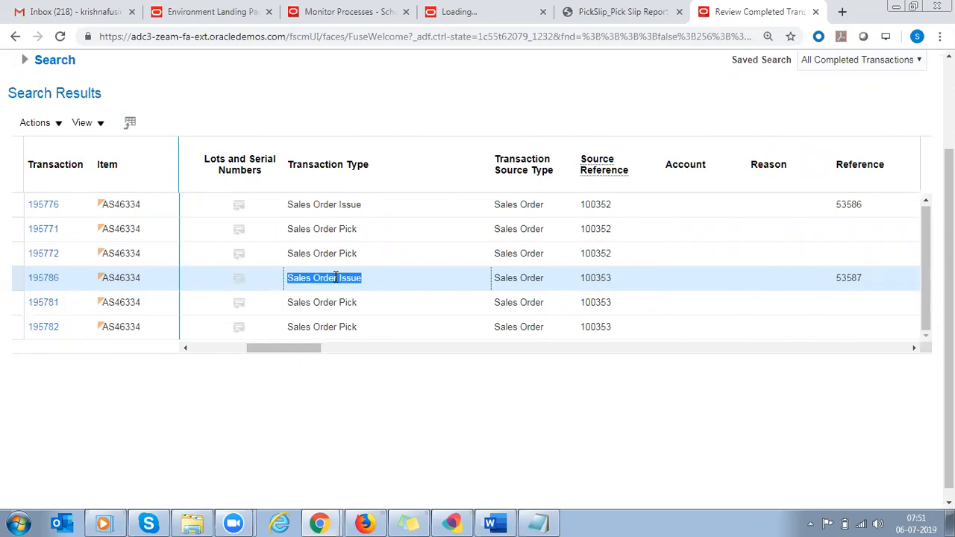
triple_click(331, 326)
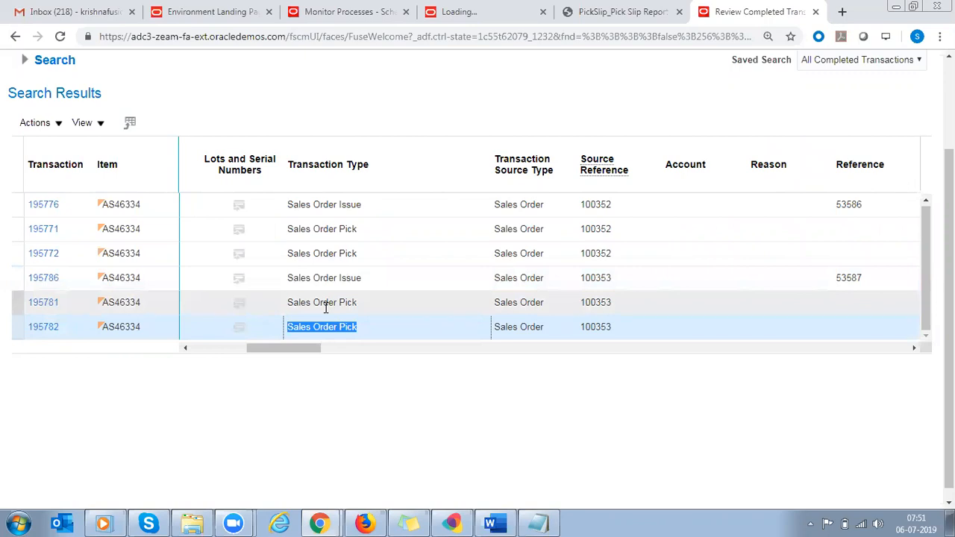
triple_click(341, 278)
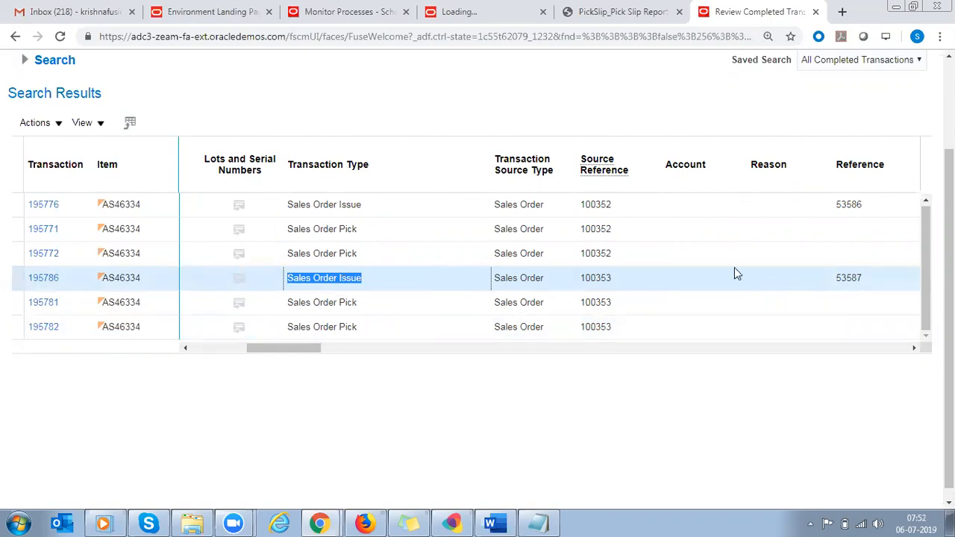
scroll(938, 132, "up", 3)
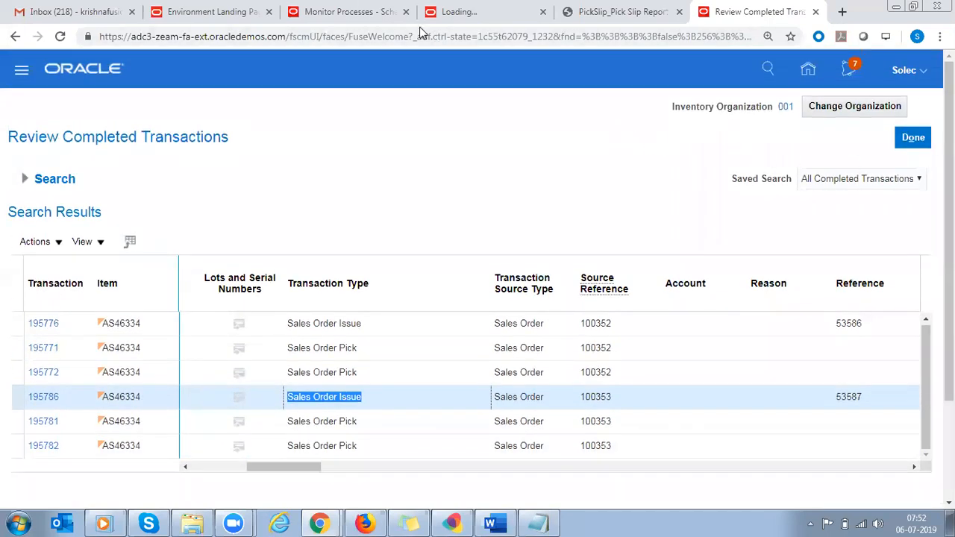
- Go to the Order Management overview in the browser tab that held the scheduled processes
left_click(347, 11)
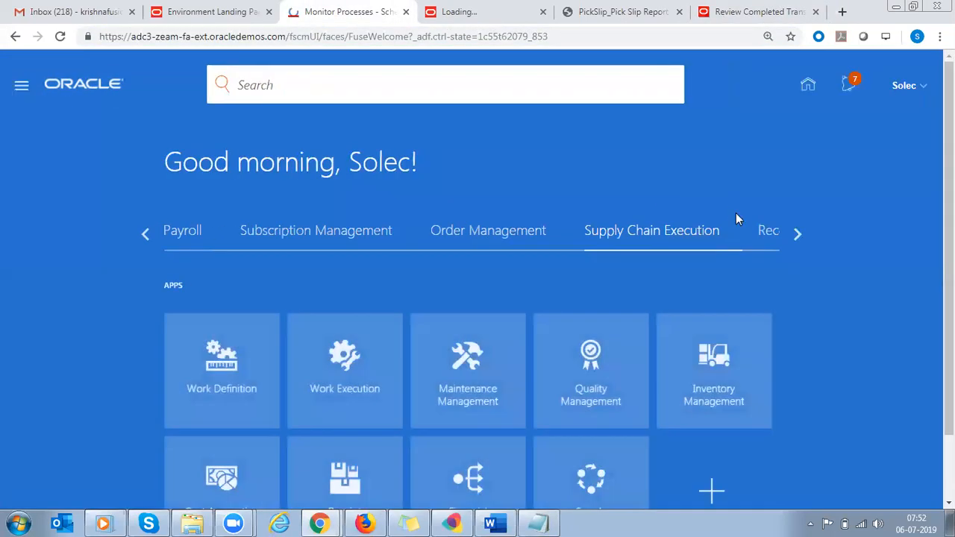
left_click(443, 232)
left_click(350, 386)
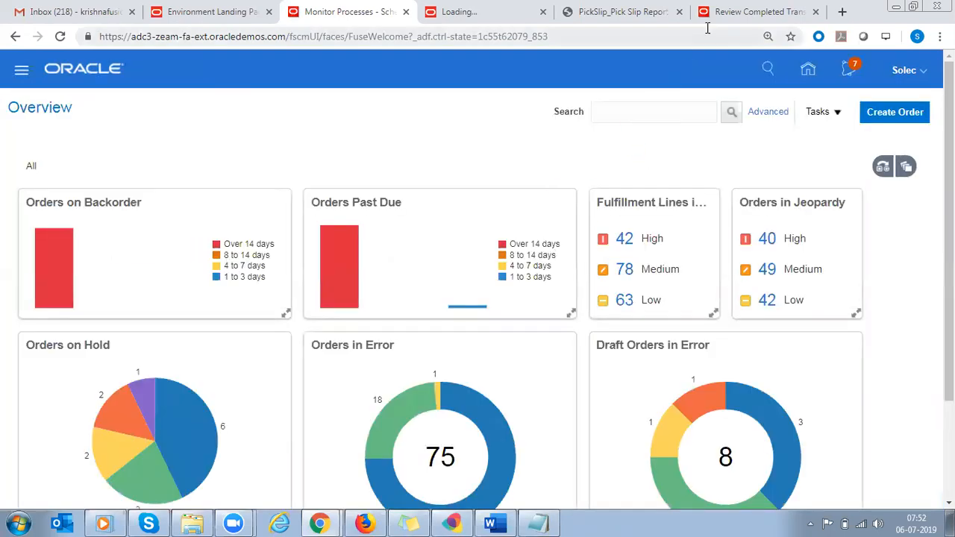
- Check the sales order number in the completed transactions' source reference, then search for that order and open it
left_click(729, 16)
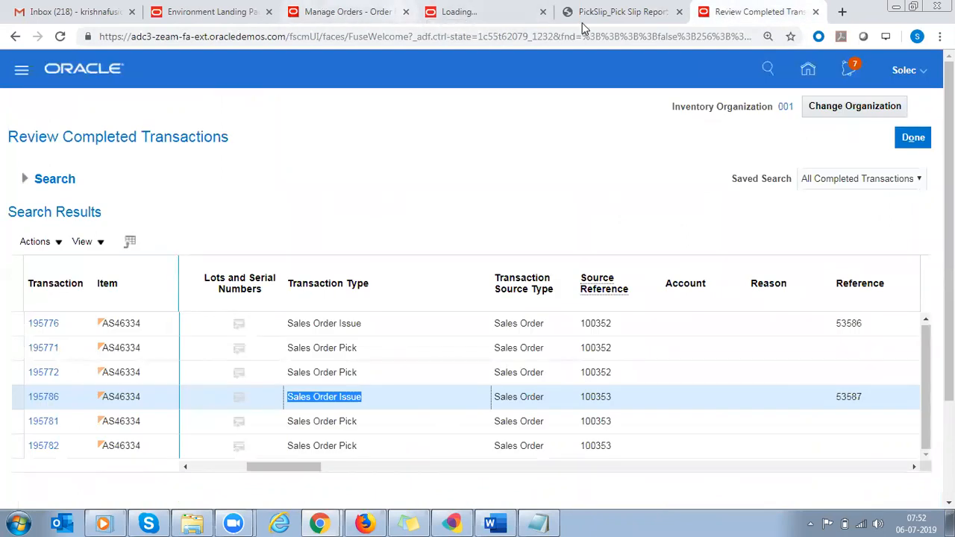
left_click(388, 12)
left_click(616, 116)
type("100352")
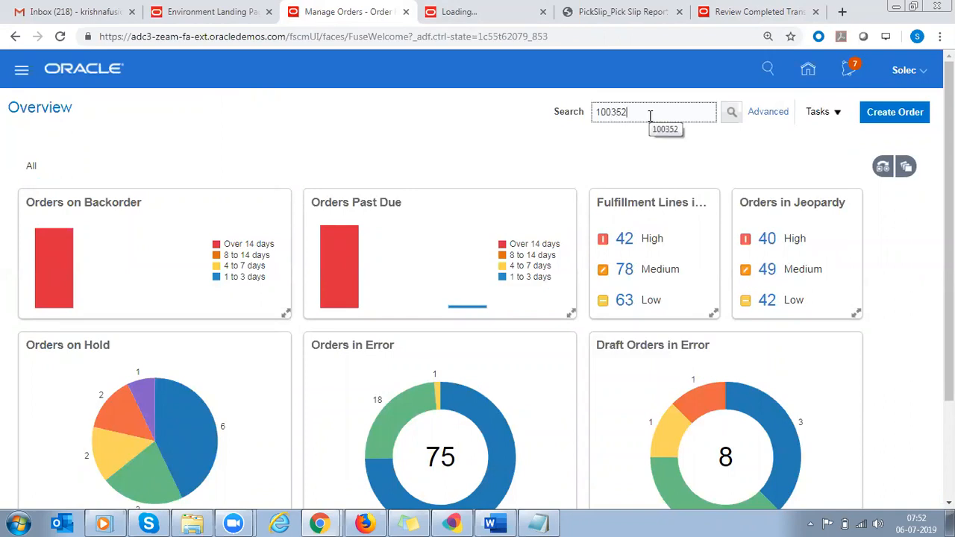
key("Return")
left_click(909, 107)
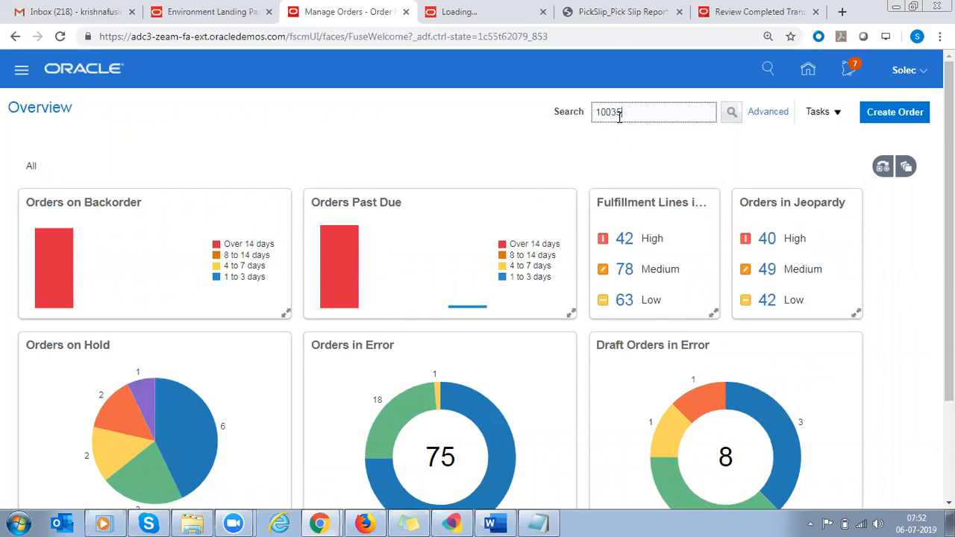
key("Return")
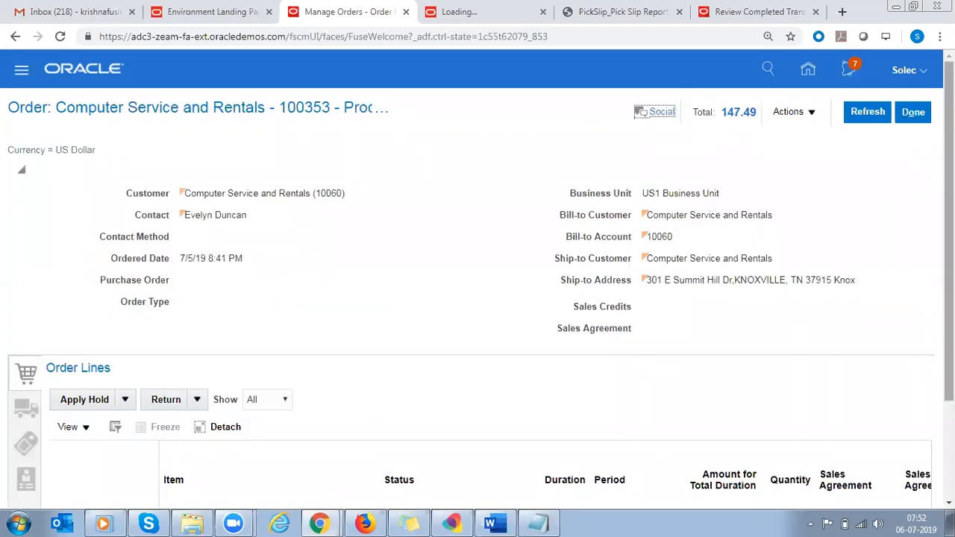
- Check the status of the Vario 5000 Tablet order line
scroll(948, 268, "down", 1)
scroll(571, 377, "down", 1)
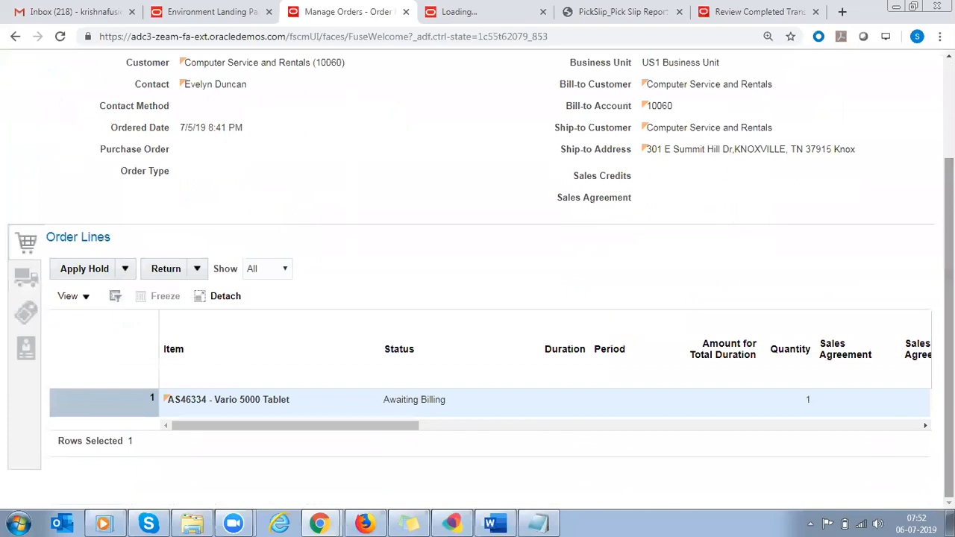
triple_click(423, 399)
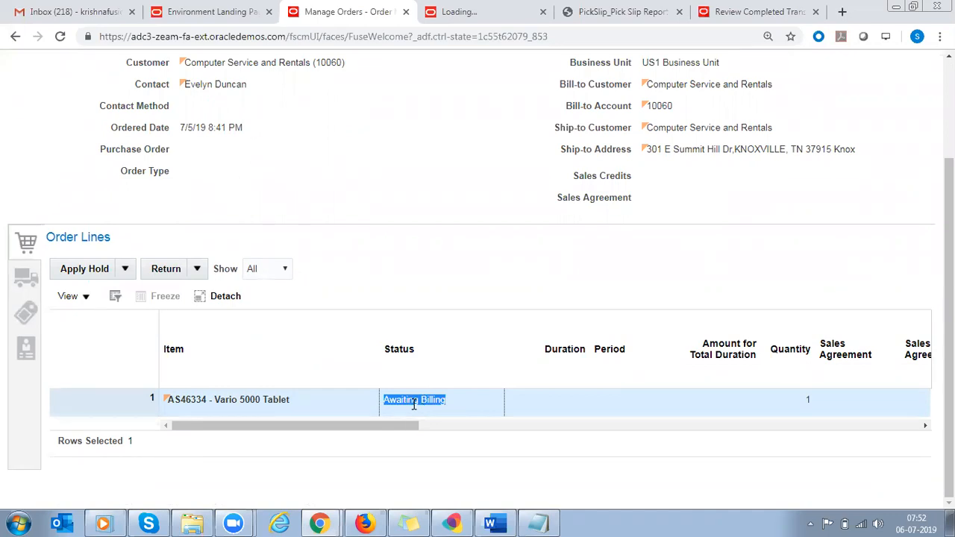
- Switch the order to its fulfillment view and open the fulfillment details of line 1-1
scroll(611, 261, "up", 3)
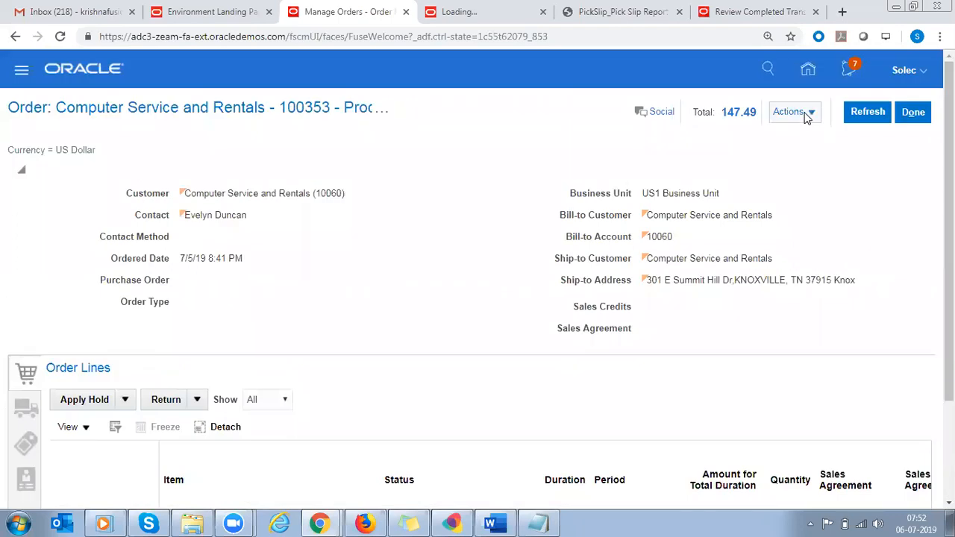
left_click(806, 118)
left_click(725, 281)
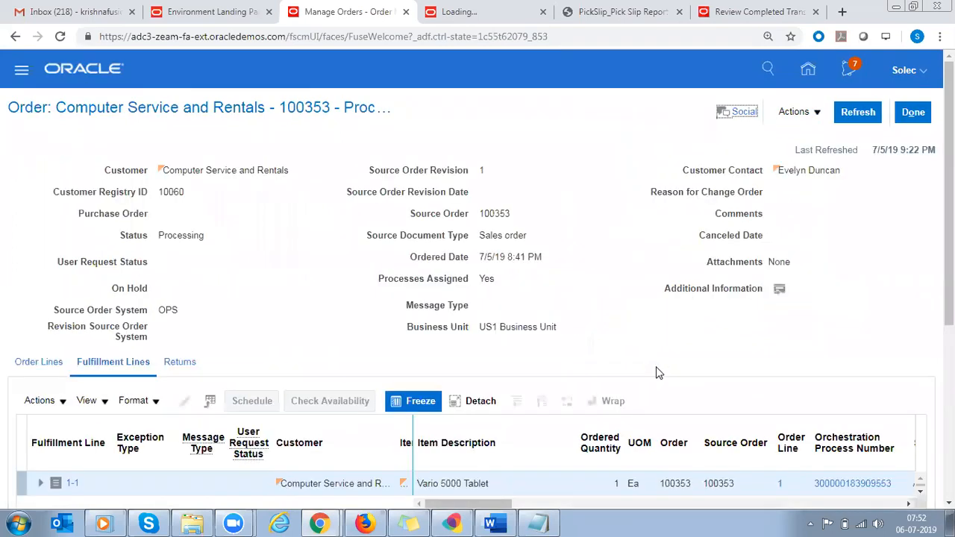
left_click_drag(949, 253, 949, 322)
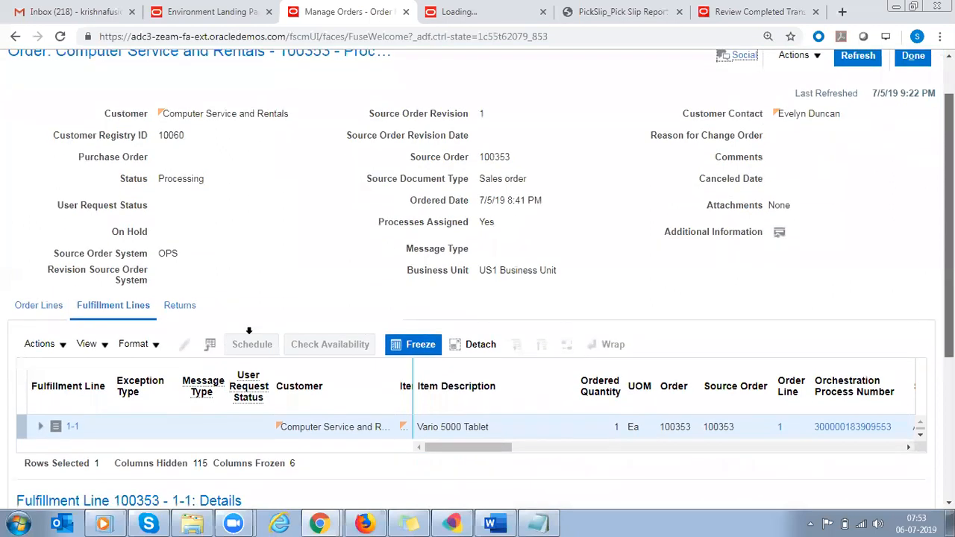
left_click(49, 282)
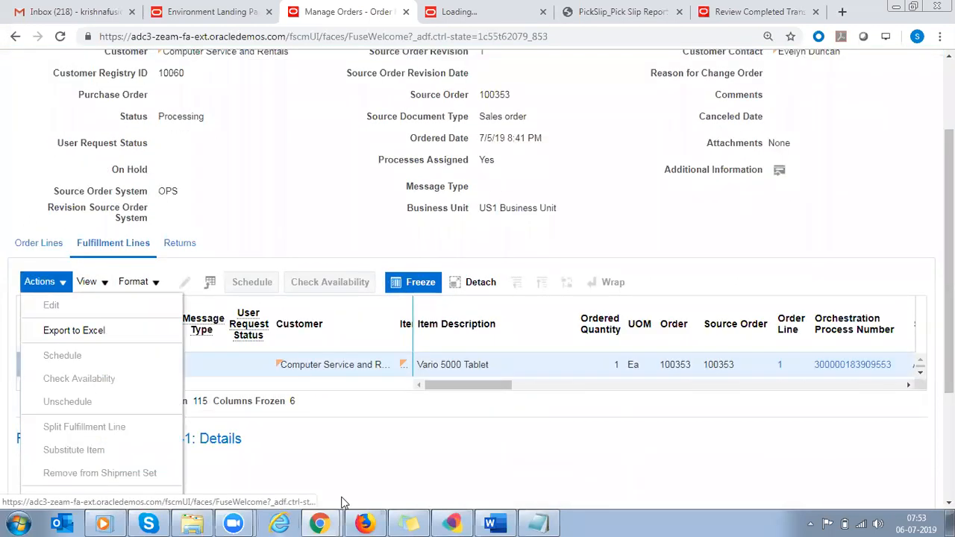
scroll(337, 378, "down", 1)
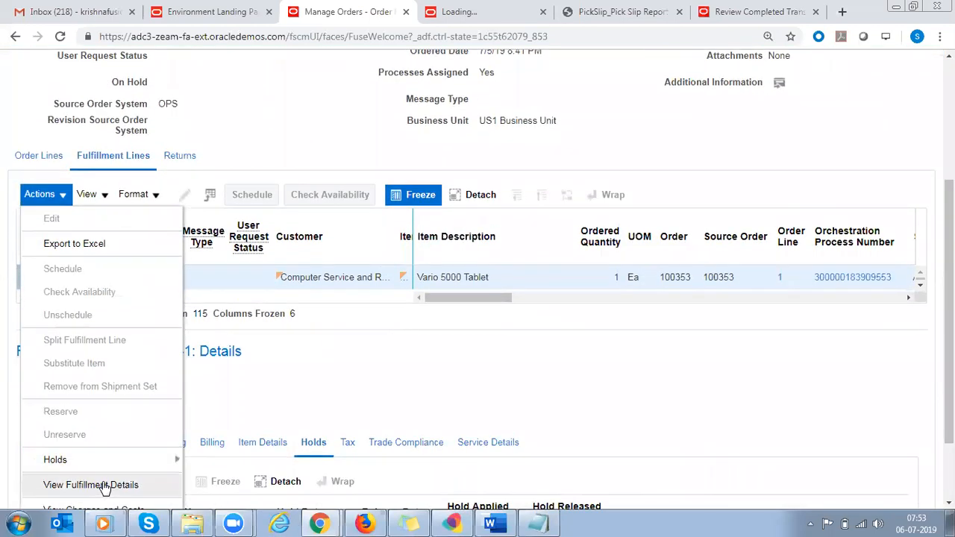
left_click(45, 483)
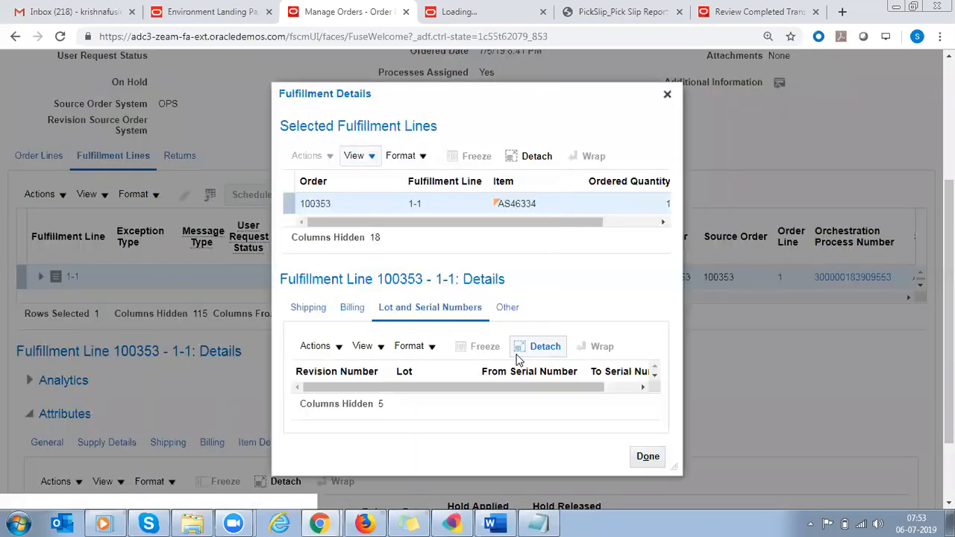
- Examine the shipping details of fulfillment line 1-1, including its quantity, delivery, status and transaction date
left_click(308, 310)
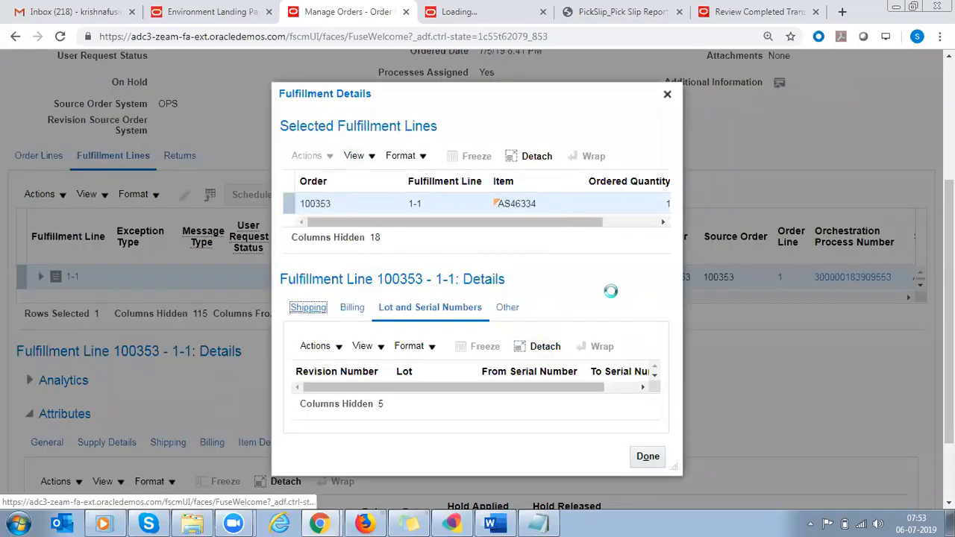
double_click(317, 388)
left_click_drag(395, 410, 569, 407)
double_click(510, 386)
double_click(536, 388)
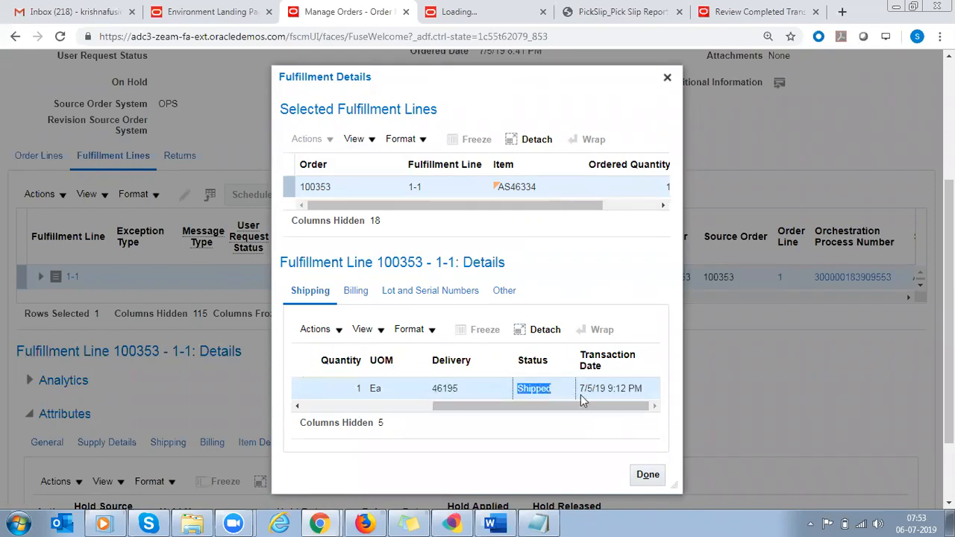
triple_click(589, 389)
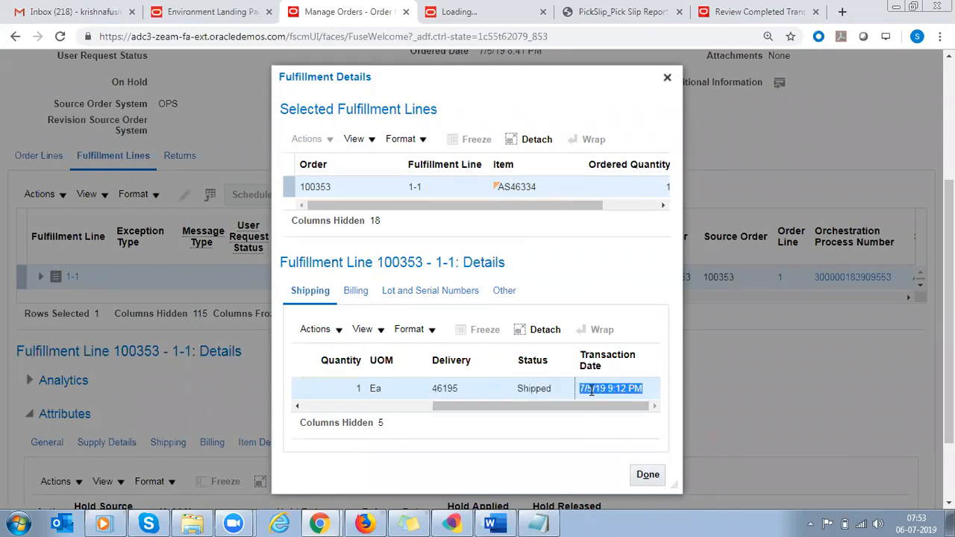
- Check the lot and serial number and billing details of fulfillment line 1-1, then close the fulfillment details
left_click(405, 293)
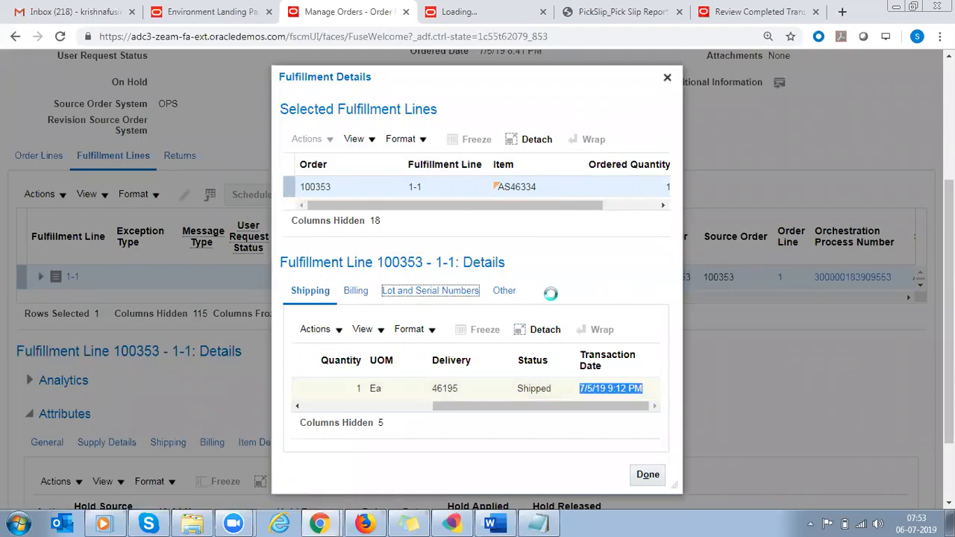
left_click(352, 307)
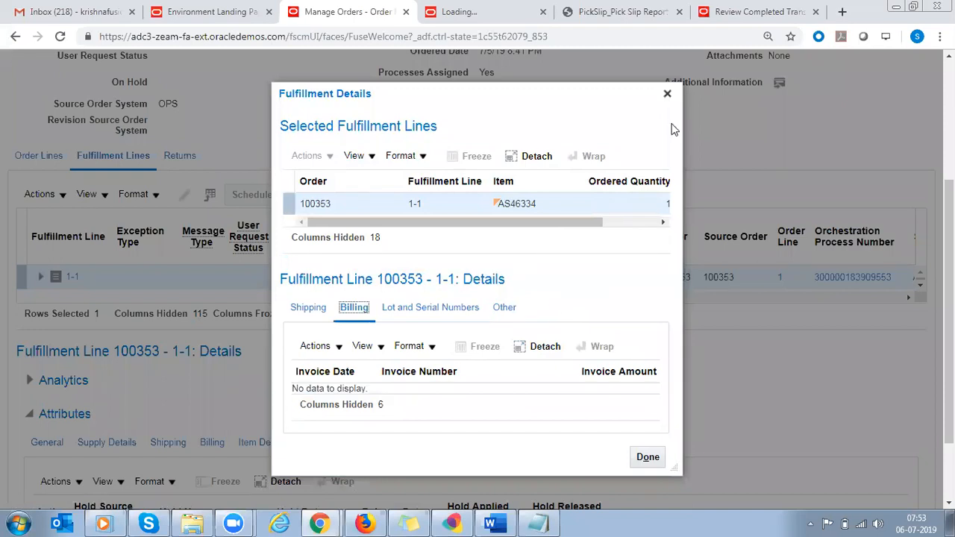
left_click(667, 94)
- Close the sales order, sign out of the current account and confirm the single sign-off
scroll(774, 379, "up", 5)
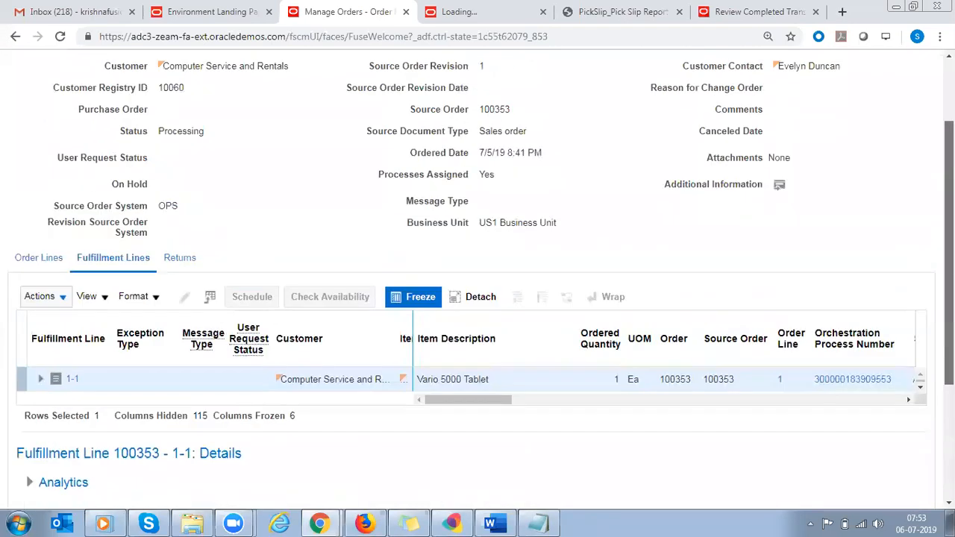
left_click(913, 112)
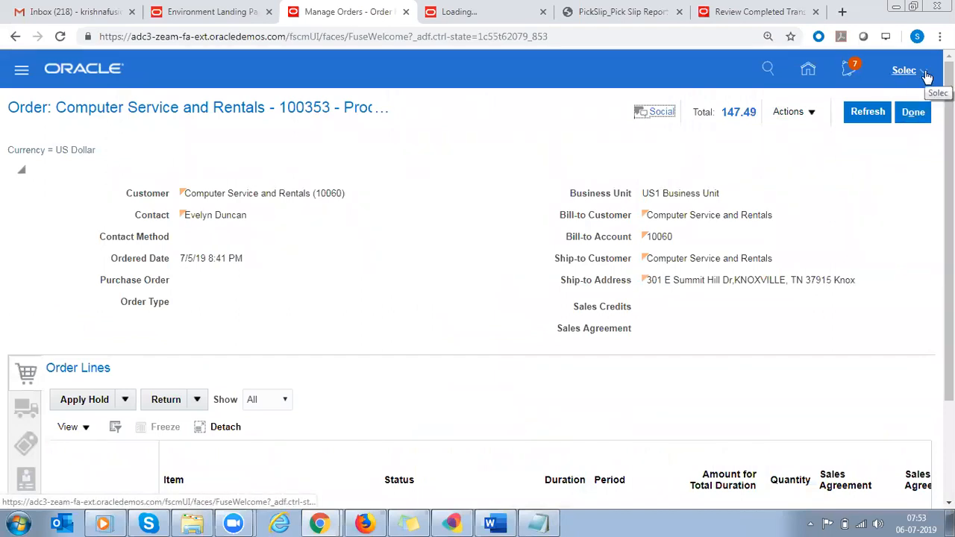
left_click(923, 74)
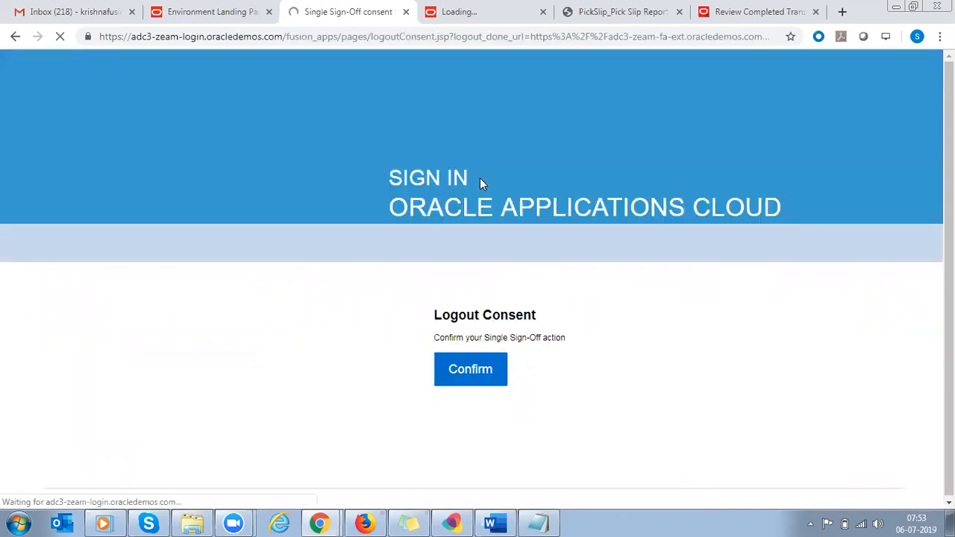
left_click(473, 369)
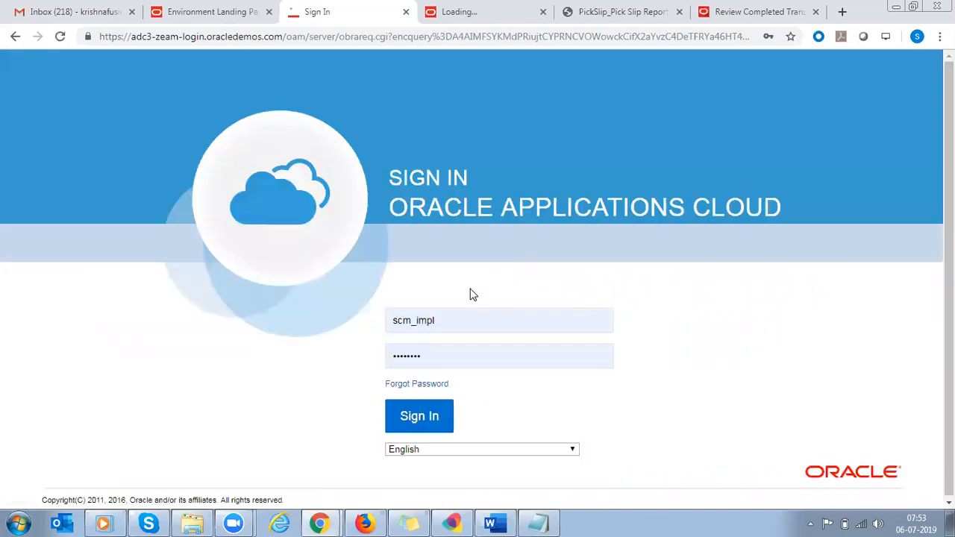
- Sign in as fin_impl with the prefilled password and update the browser's saved password
double_click(413, 317)
type("fin_impl")
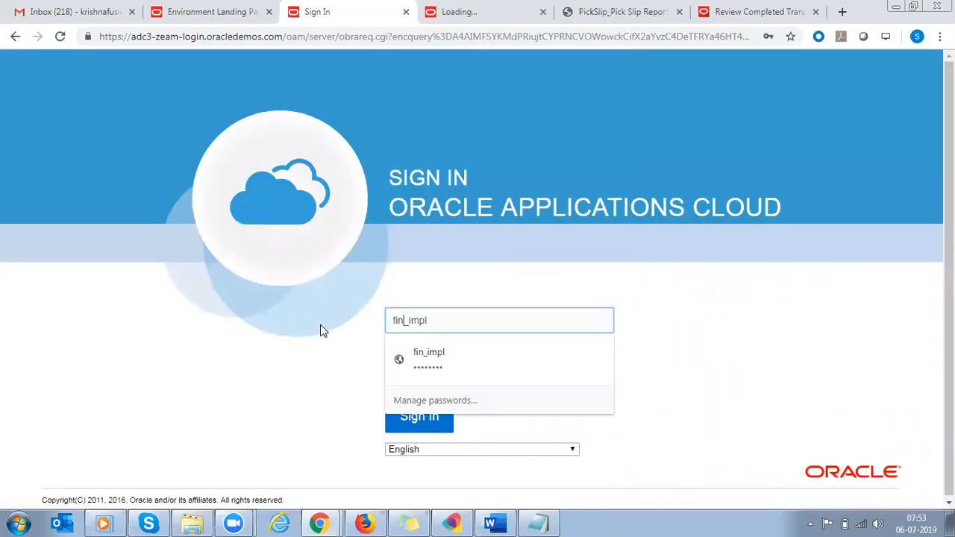
left_click(419, 415)
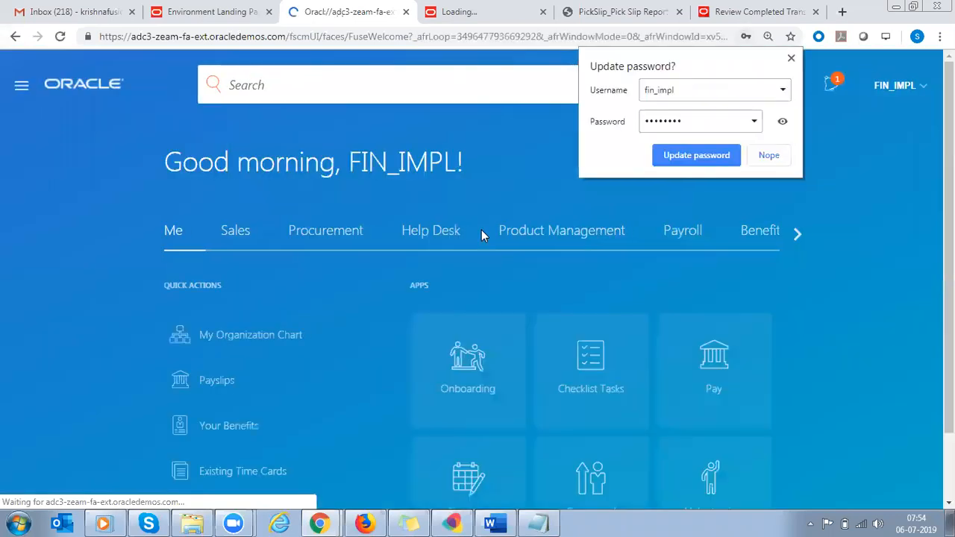
left_click(665, 160)
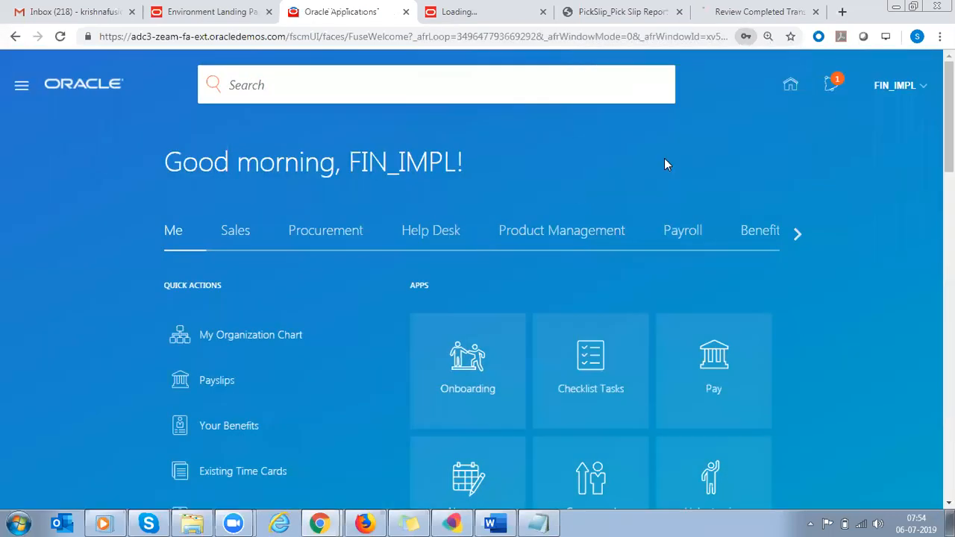
- Open the Scheduled Processes work area from the Tools group on the home page
left_click(796, 234)
left_click(796, 234)
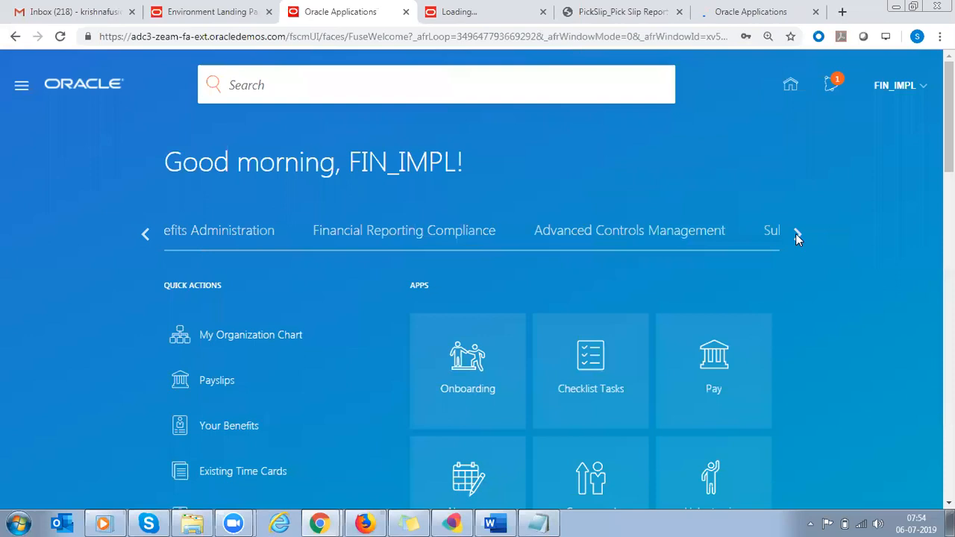
left_click(796, 234)
left_click(796, 234)
left_click(796, 235)
left_click(796, 234)
left_click(795, 234)
left_click(796, 234)
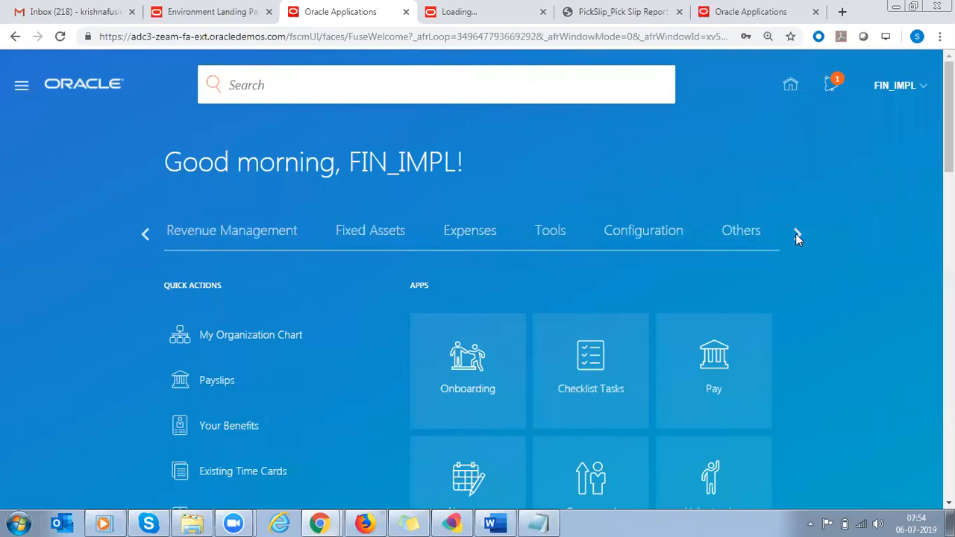
left_click(554, 230)
left_click(589, 373)
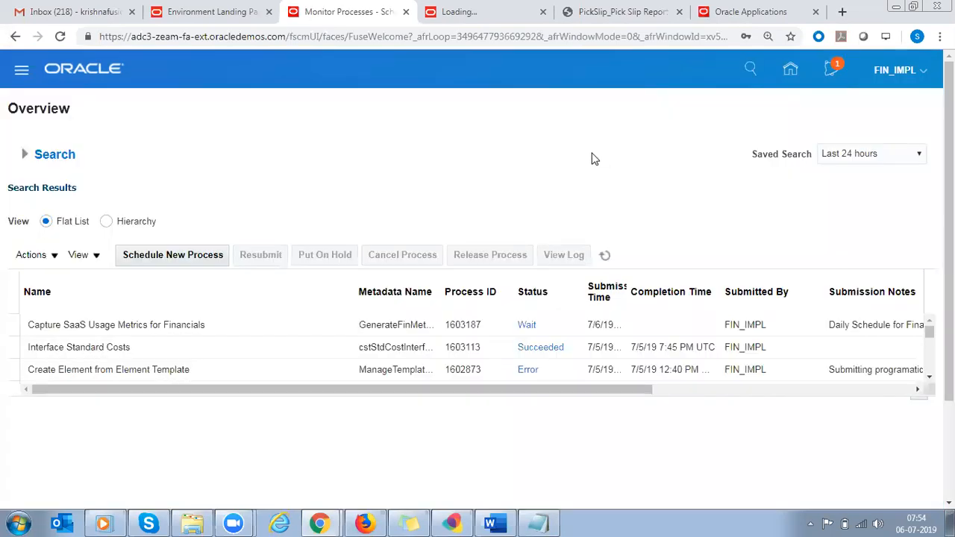
- Schedule a new process by searching the job names for Import%Auto%Invoice% and choosing Import AutoInvoice
left_click(176, 253)
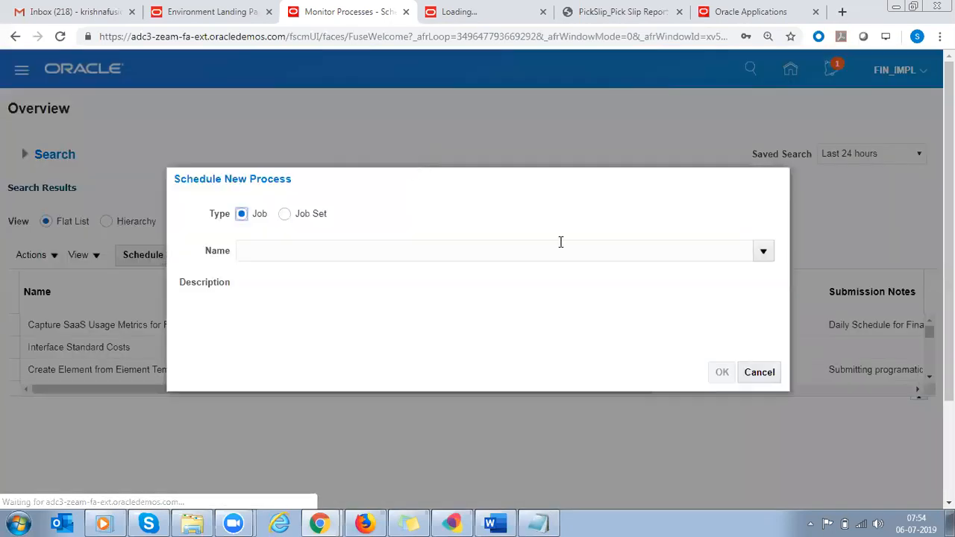
left_click(764, 253)
left_click_drag(948, 320, 948, 415)
left_click(257, 379)
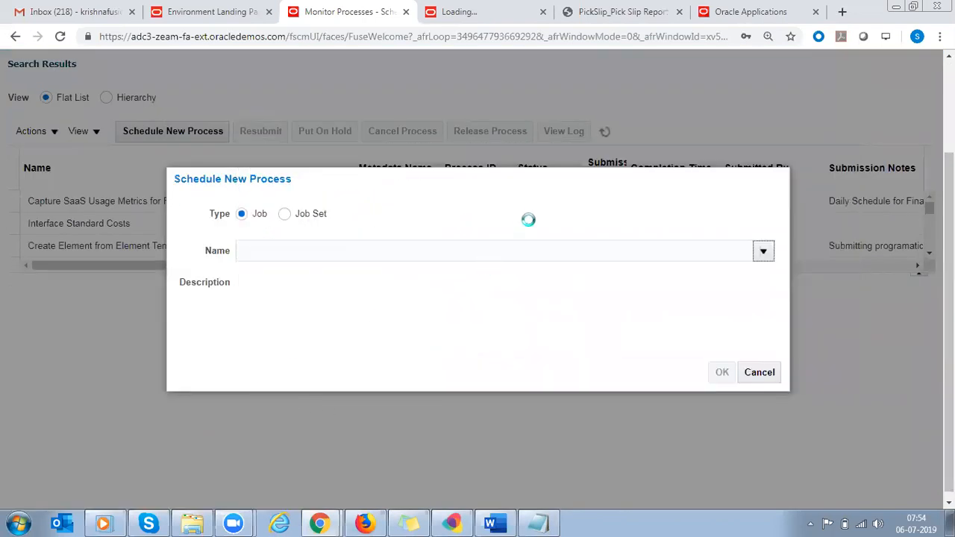
type("Im")
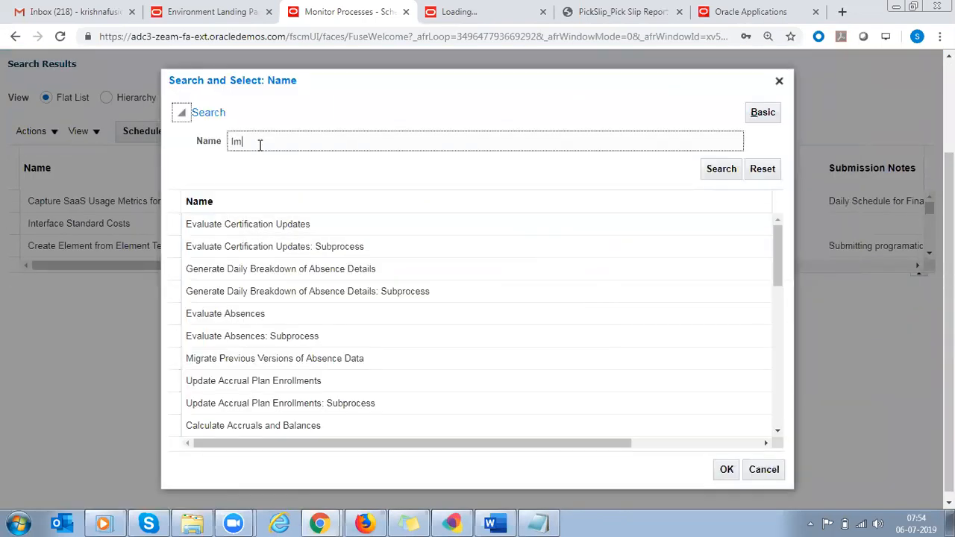
type("port%Auto%Invoice%")
left_click(717, 170)
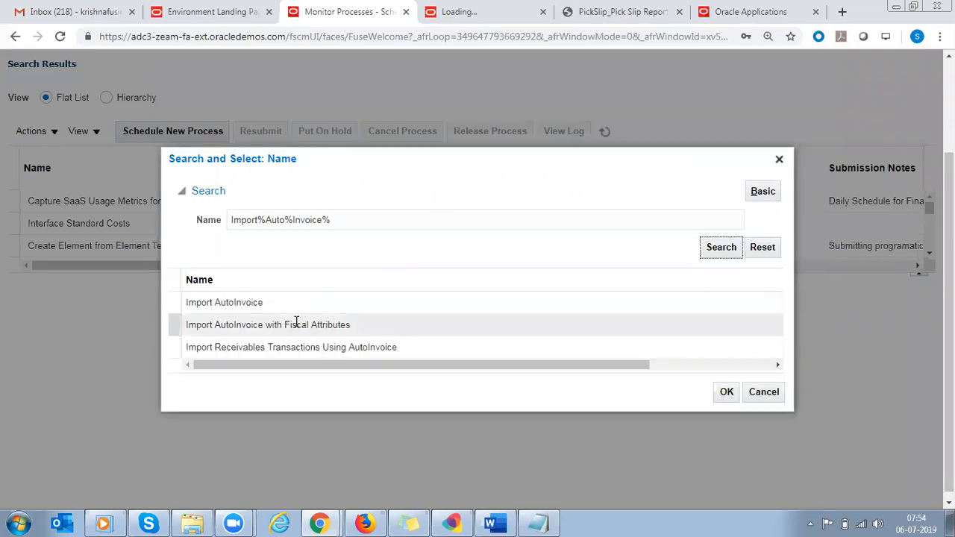
left_click(258, 304)
left_click(730, 390)
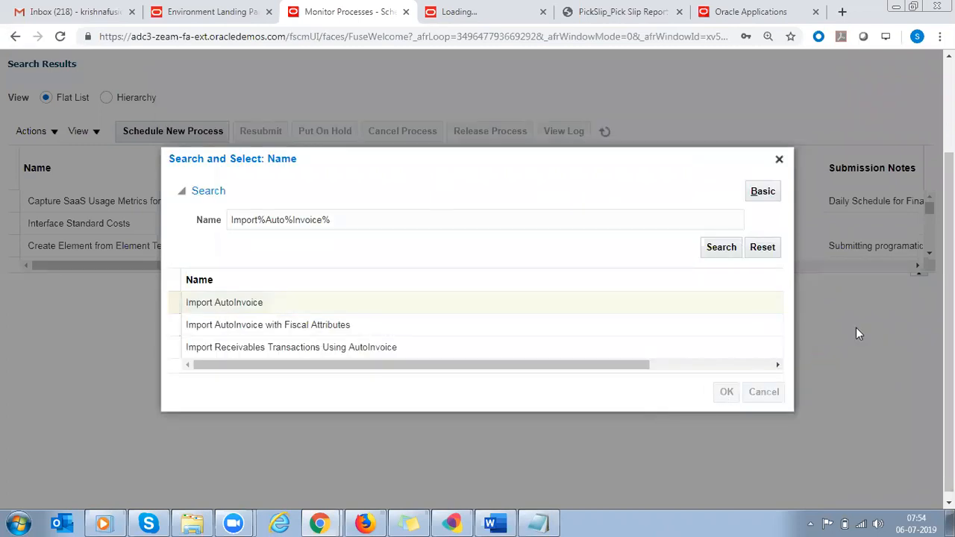
left_click(722, 372)
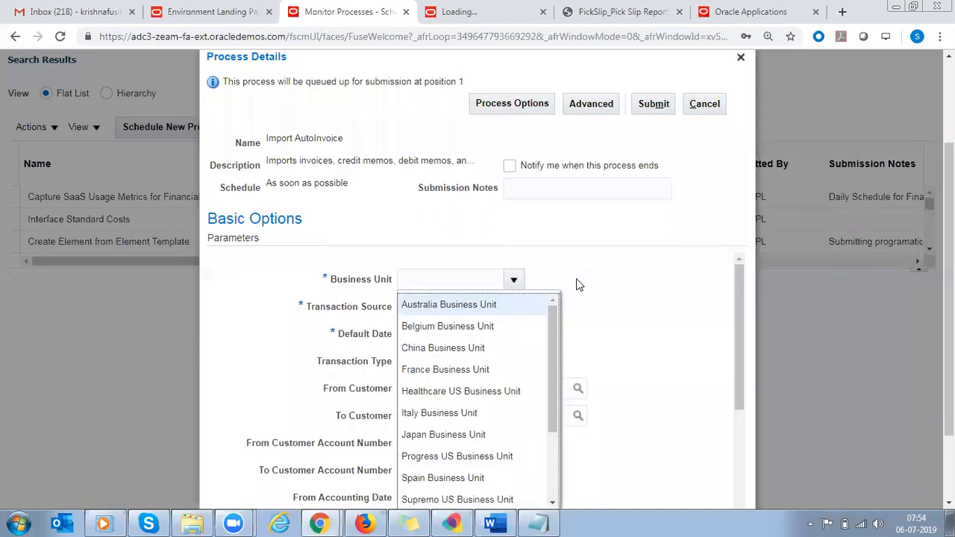
- Set the process's Business Unit to US1 Business Unit and its Transaction Source to Distributed Order Orchestration
left_click_drag(553, 364, 551, 435)
left_click(467, 501)
left_click(514, 306)
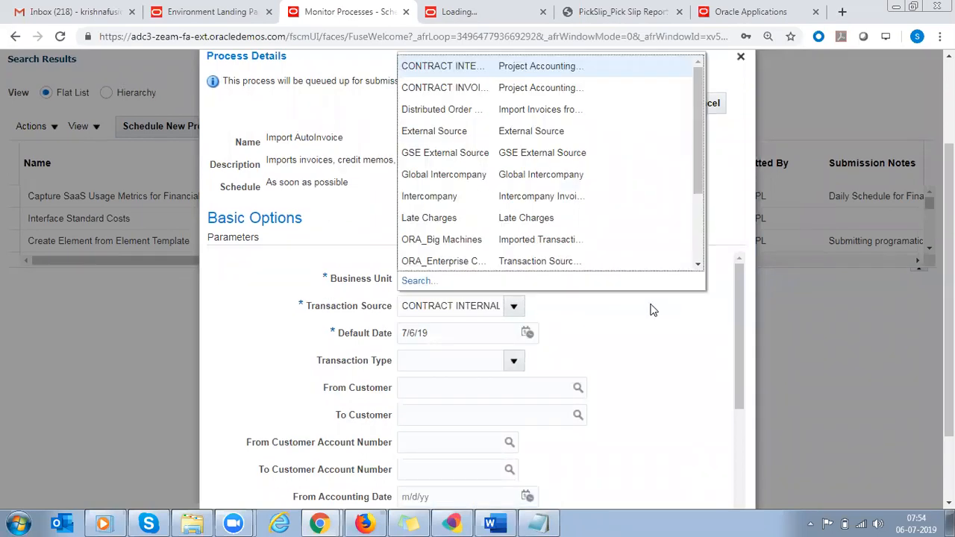
left_click(459, 109)
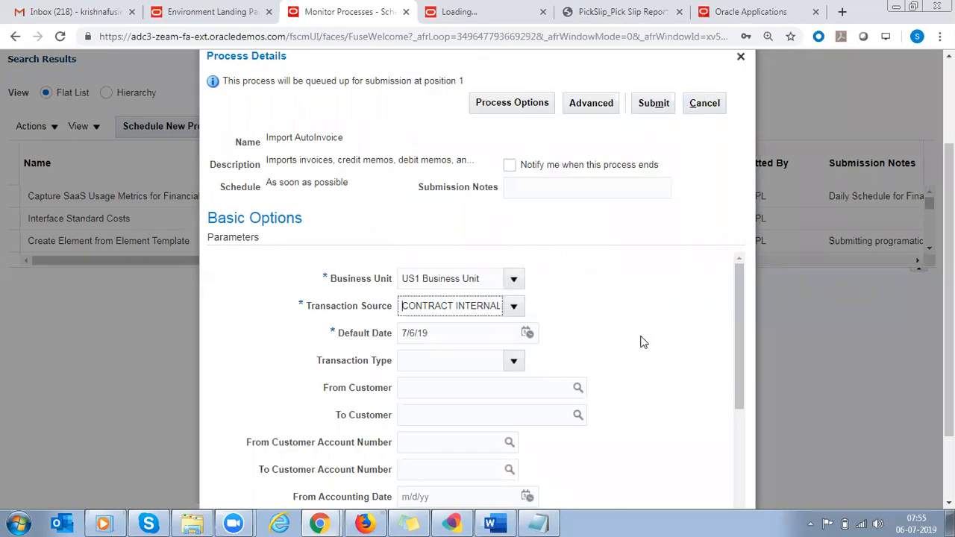
triple_click(470, 309)
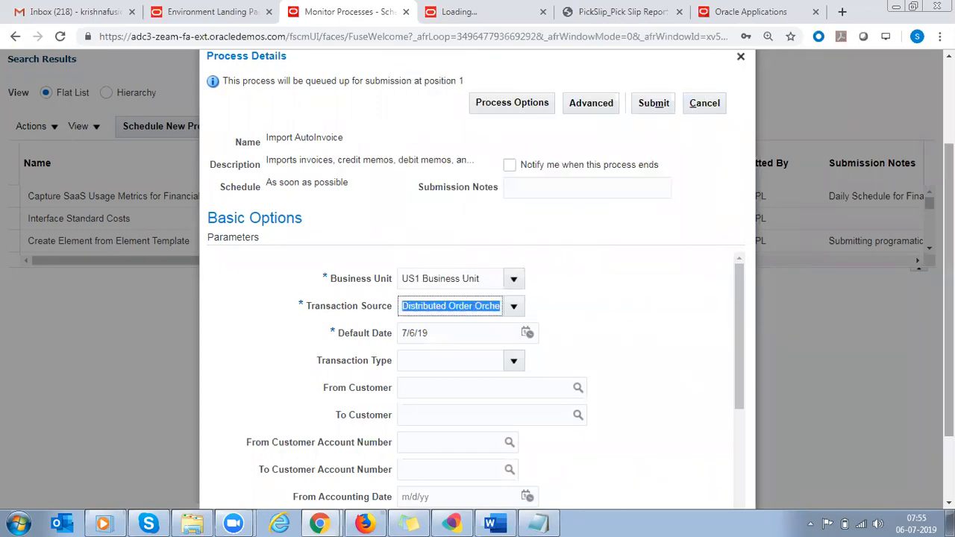
- Enter the sales order's number as both the From and To Sales Order Number of the import
scroll(671, 388, "down", 1)
left_click_drag(740, 307, 731, 393)
left_click(410, 386)
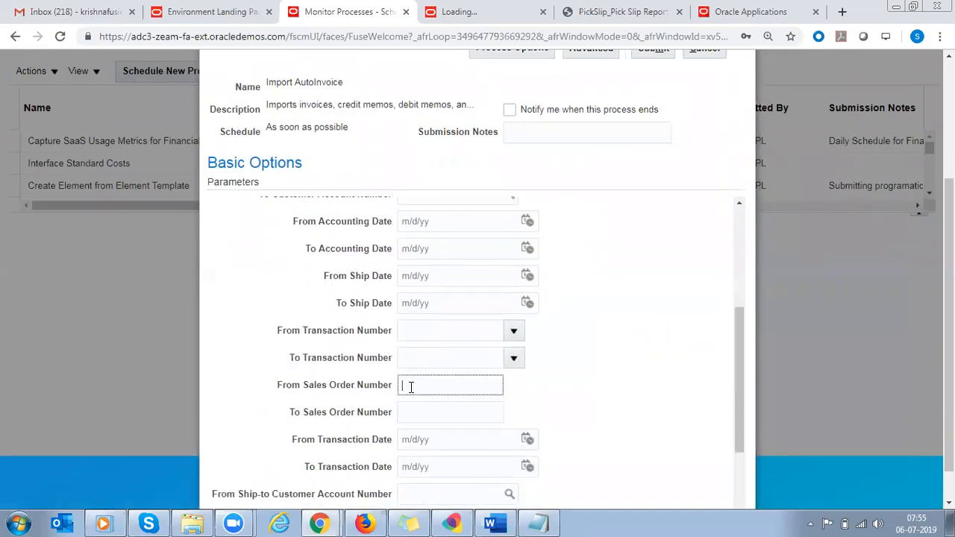
type("100353")
key("Tab")
type("100353")
double_click(459, 385)
- Submit the Import AutoInvoice process and close the confirmation
left_click_drag(742, 367, 741, 253)
left_click_drag(949, 218, 948, 173)
left_click(656, 118)
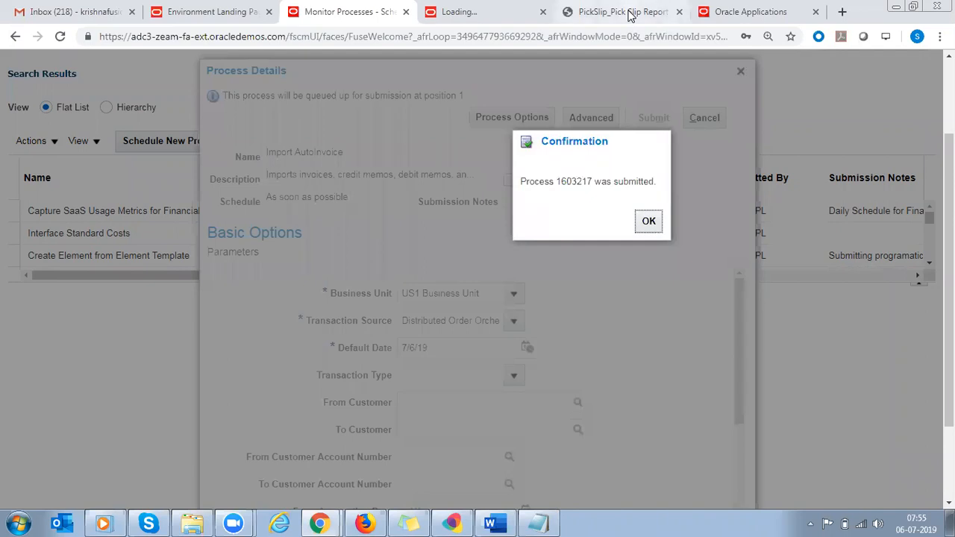
left_click(646, 220)
- Glance at the pick slip report, then refresh the process list repeatedly to monitor the Import AutoInvoice process and its child processes
left_click(615, 13)
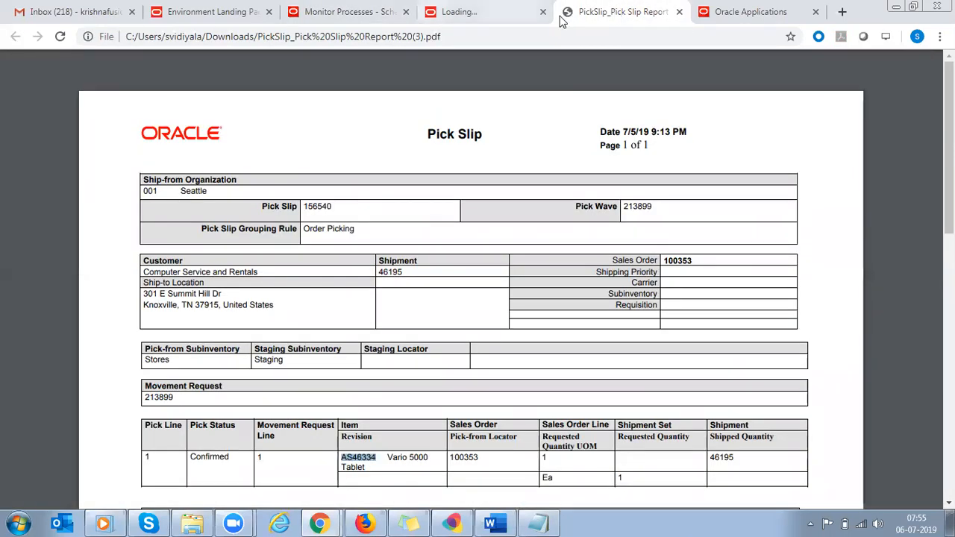
left_click(349, 12)
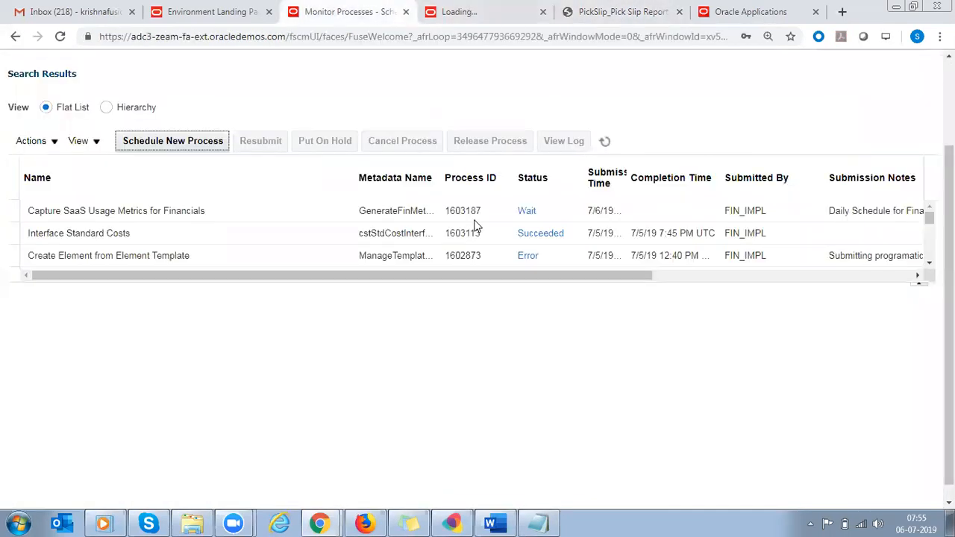
left_click(605, 141)
left_click(605, 144)
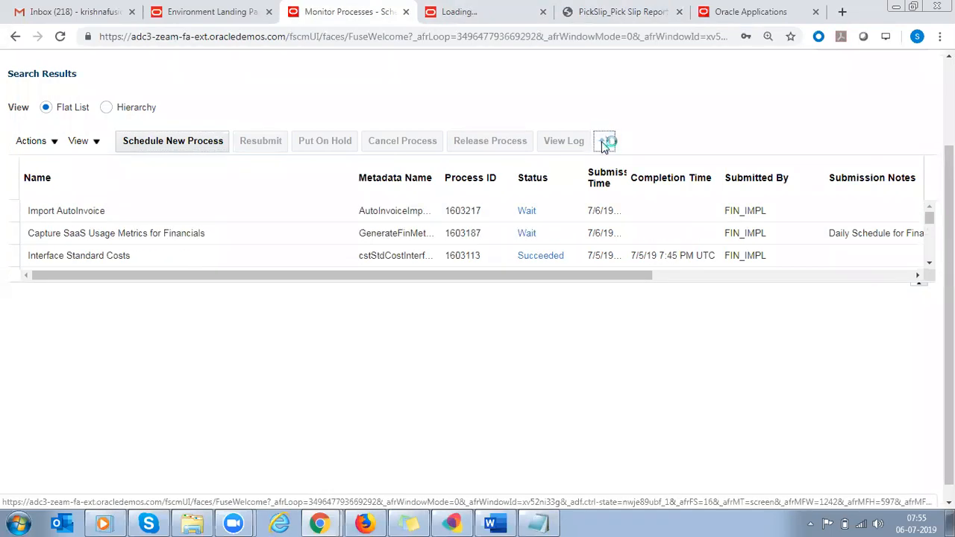
left_click(605, 144)
left_click(605, 144)
left_click(605, 146)
left_click(605, 144)
left_click(605, 144)
left_click(605, 144)
left_click(603, 142)
left_click(604, 143)
left_click(604, 146)
left_click(604, 144)
scroll(606, 146, "up", 2)
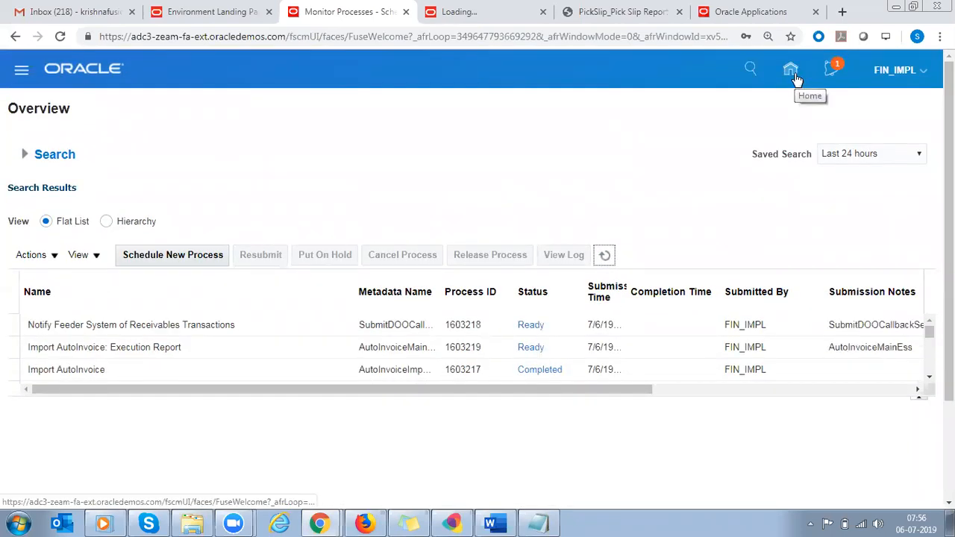
left_click(605, 256)
left_click(605, 256)
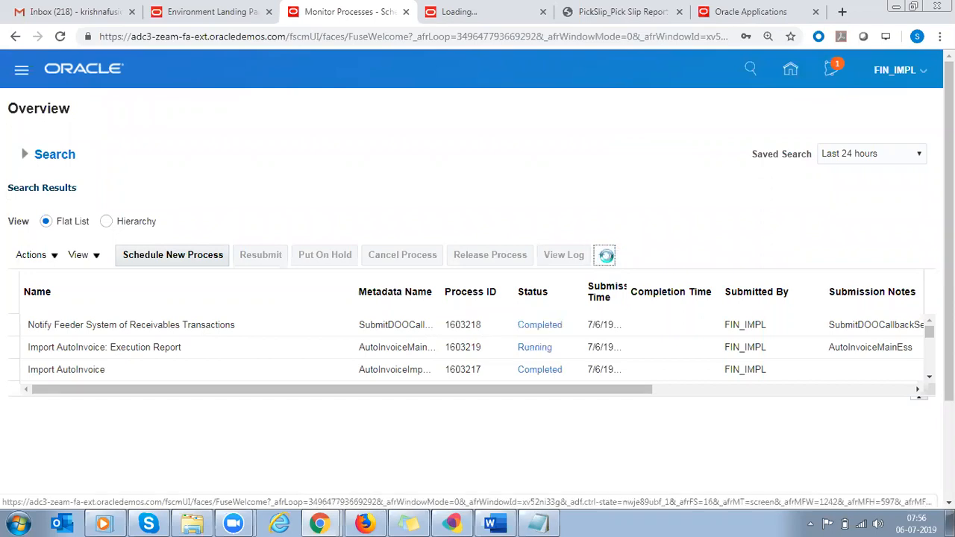
- Return to the home page, open the Billing work area under Receivables and go to Manage Transactions
left_click(792, 71)
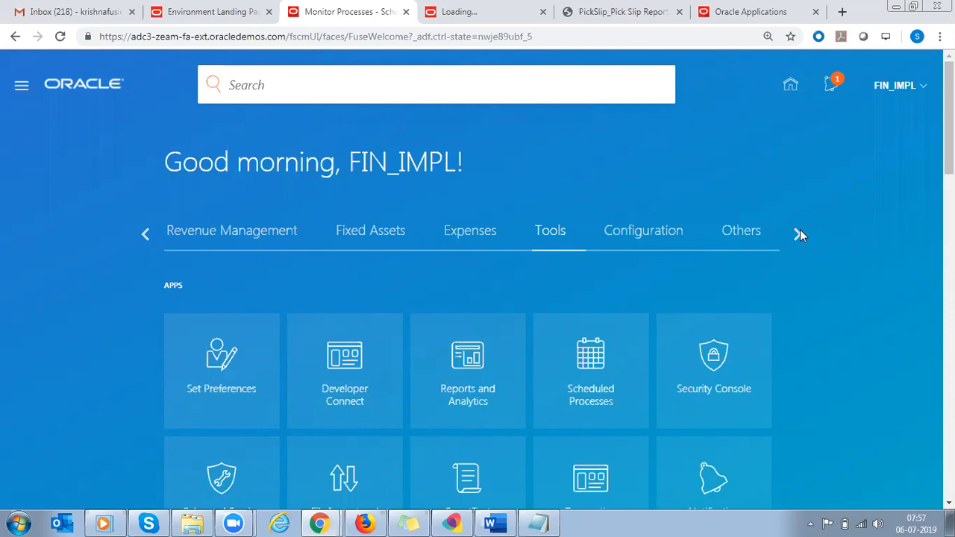
left_click(151, 229)
left_click(139, 235)
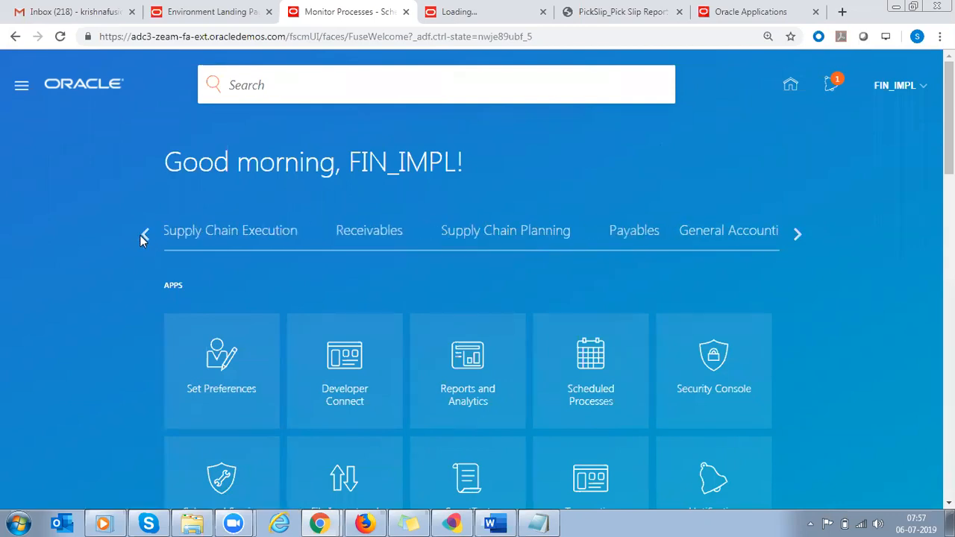
left_click(387, 232)
left_click(238, 391)
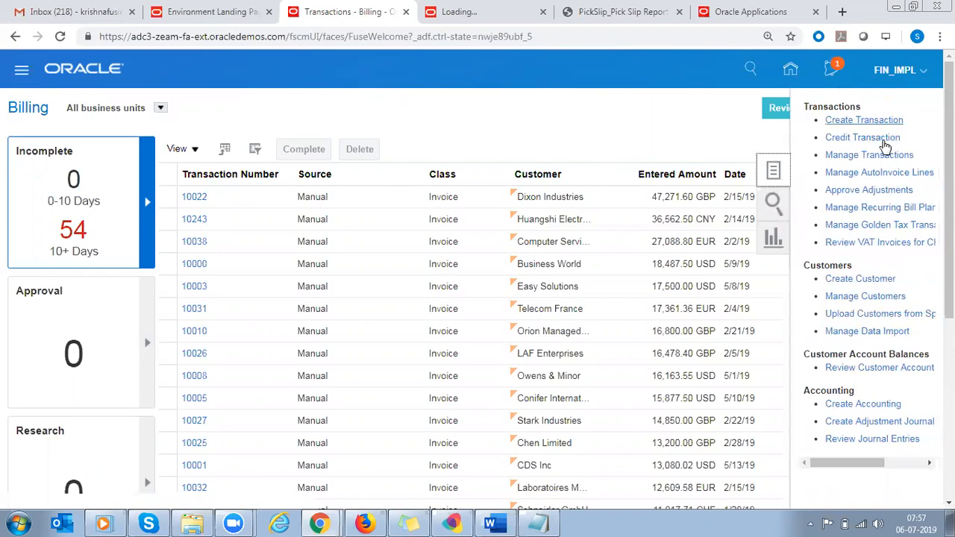
left_click(859, 155)
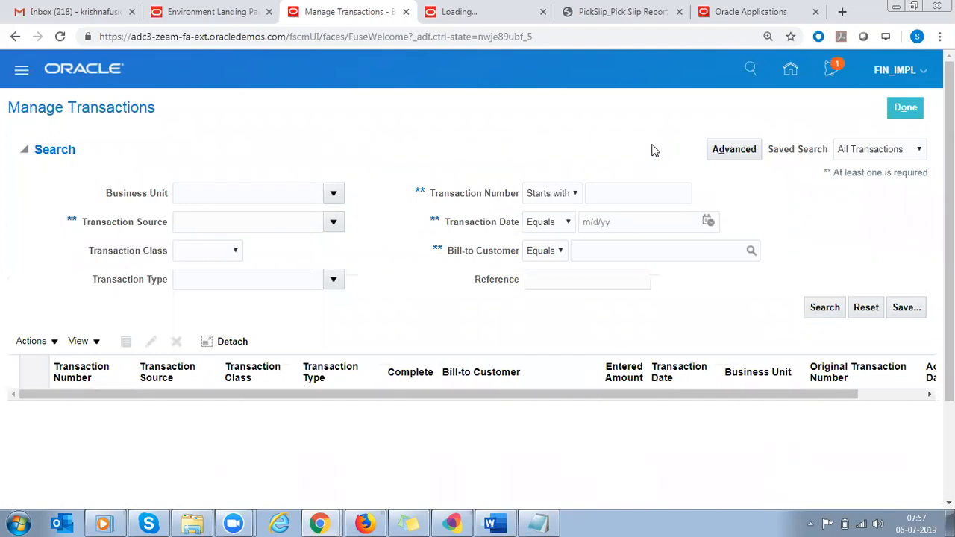
- Enter the sales order's number as the Reference and try to search the receivables transactions by it alone
left_click(569, 279)
type("100")
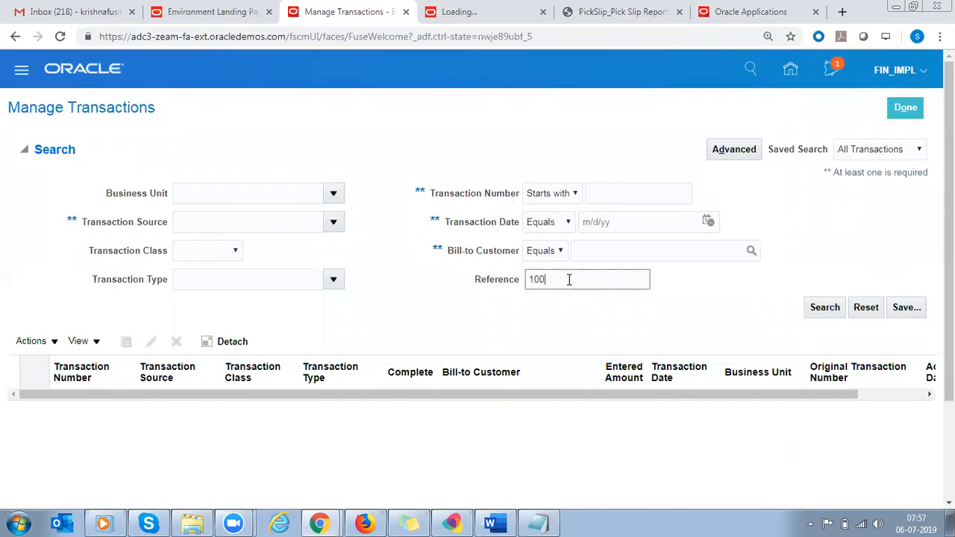
type("353")
left_click(824, 308)
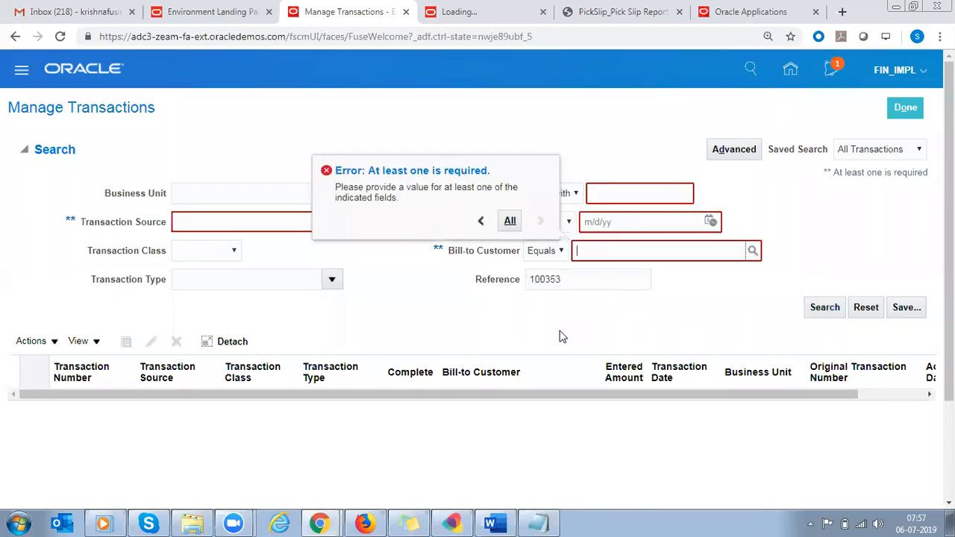
left_click(640, 315)
- Set the transaction search's Transaction Source to Distributed Order Orchestration
left_click(336, 226)
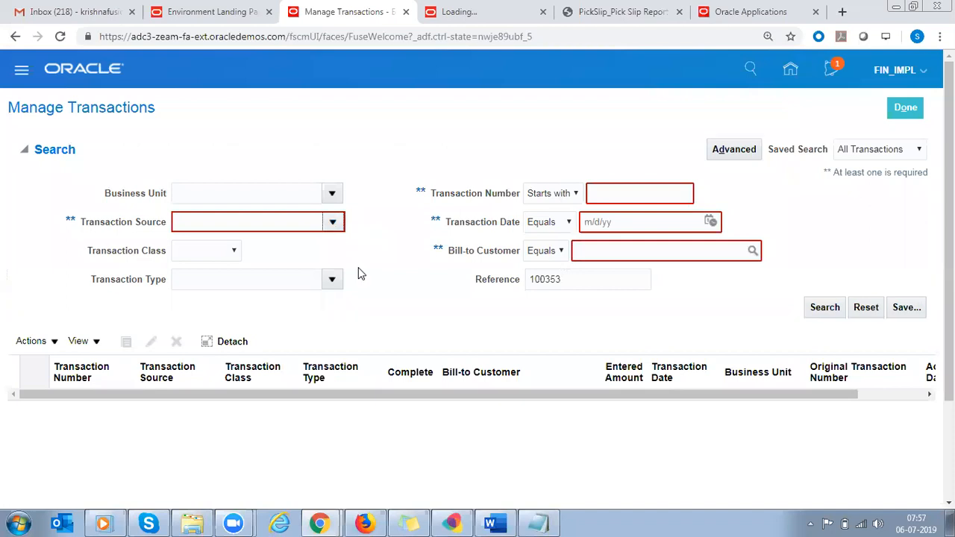
left_click(332, 221)
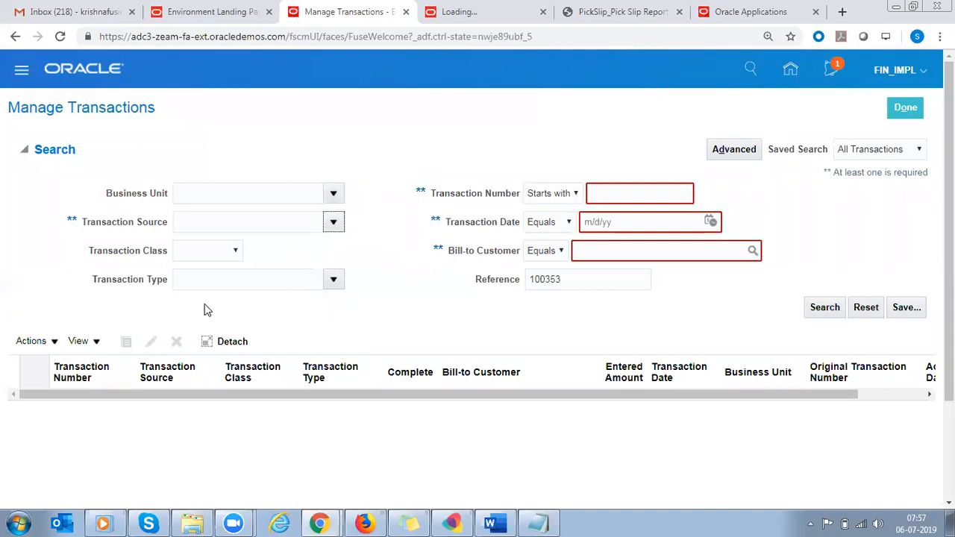
left_click(209, 221)
left_click(213, 329)
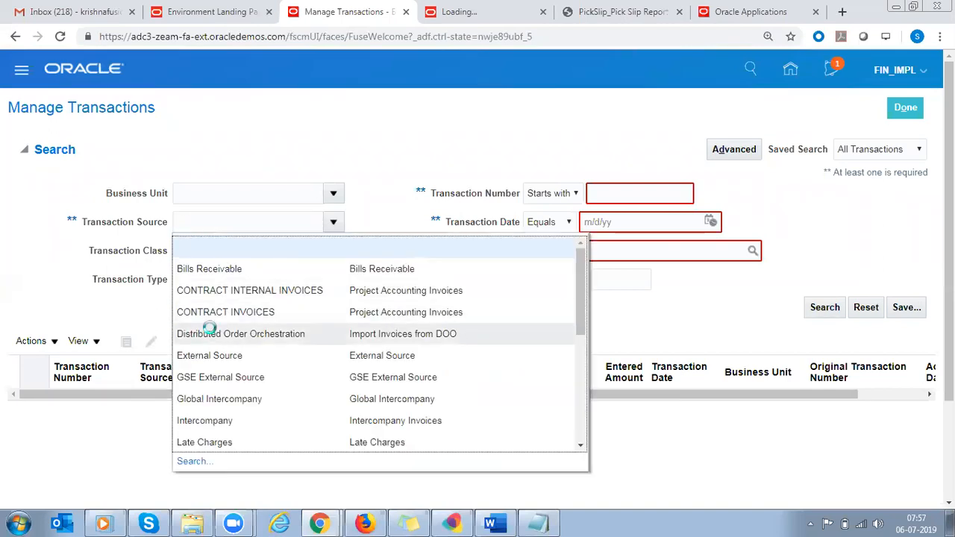
- Search the receivables transactions using Distributed Order Orchestration as the Transaction Source together with the sales order's number as the Reference
double_click(570, 282)
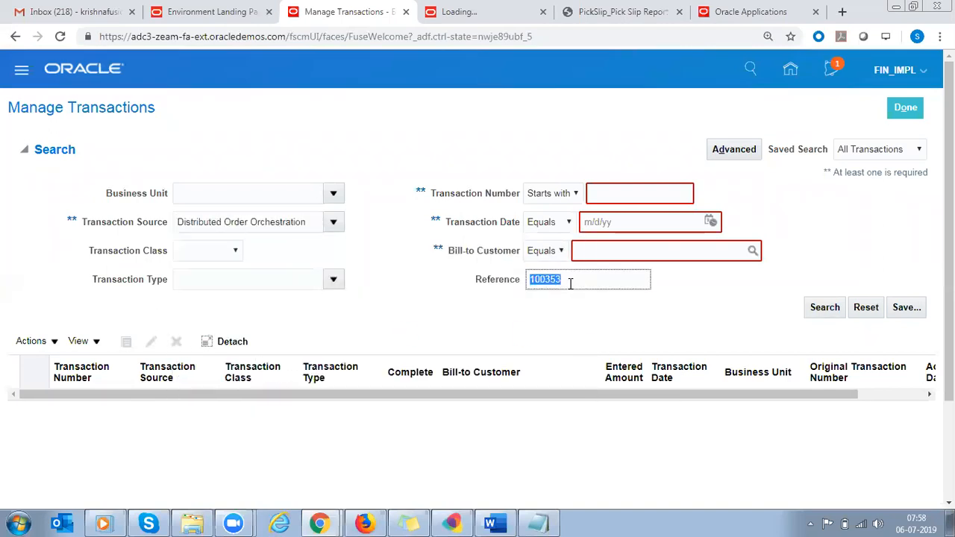
triple_click(291, 222)
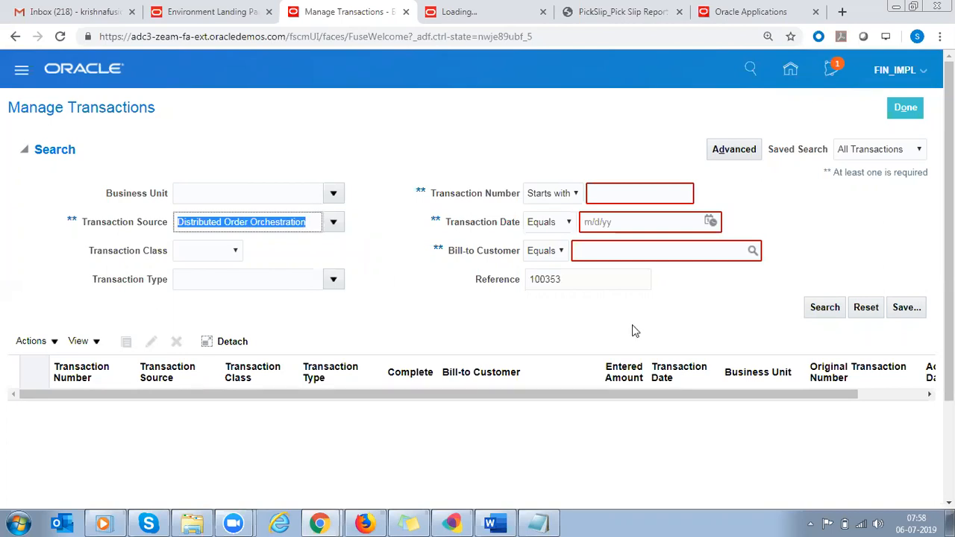
left_click(824, 307)
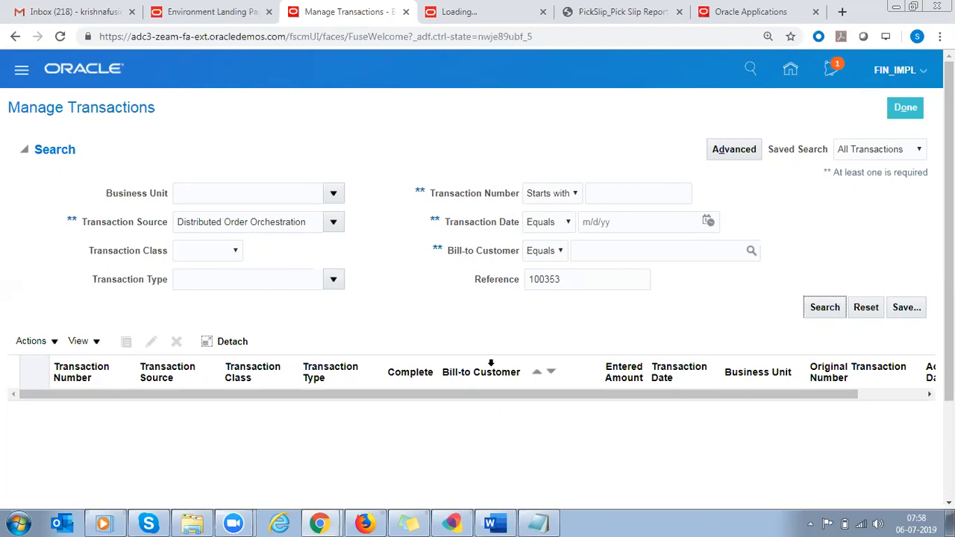
left_click(814, 312)
- Clear the Reference, search the transactions by Transaction Source alone, and expand the search criteria again
double_click(570, 288)
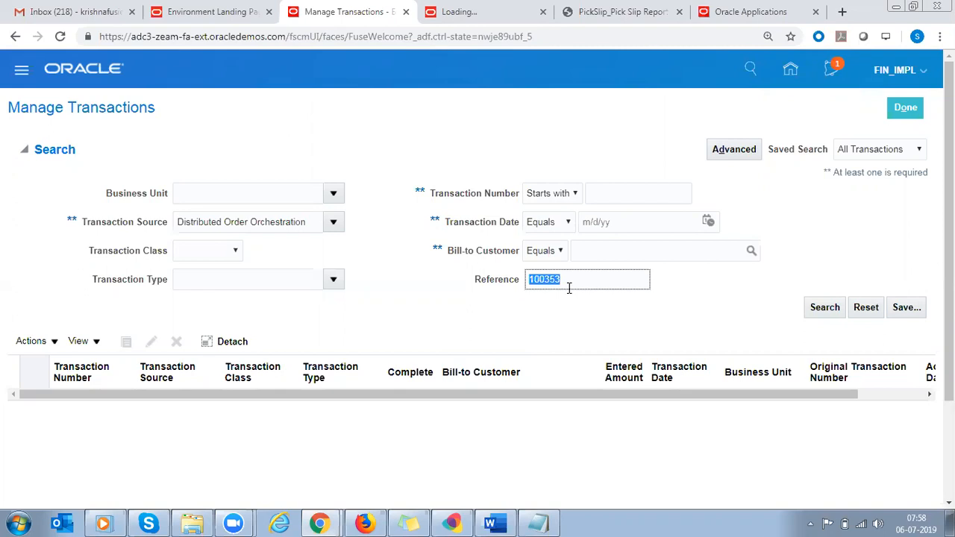
key("BackSpace")
left_click(825, 309)
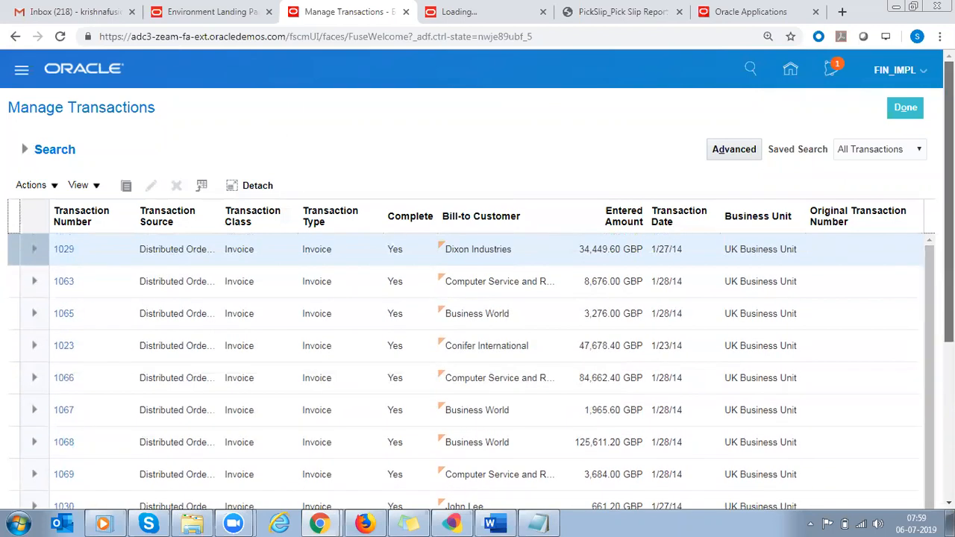
left_click(37, 148)
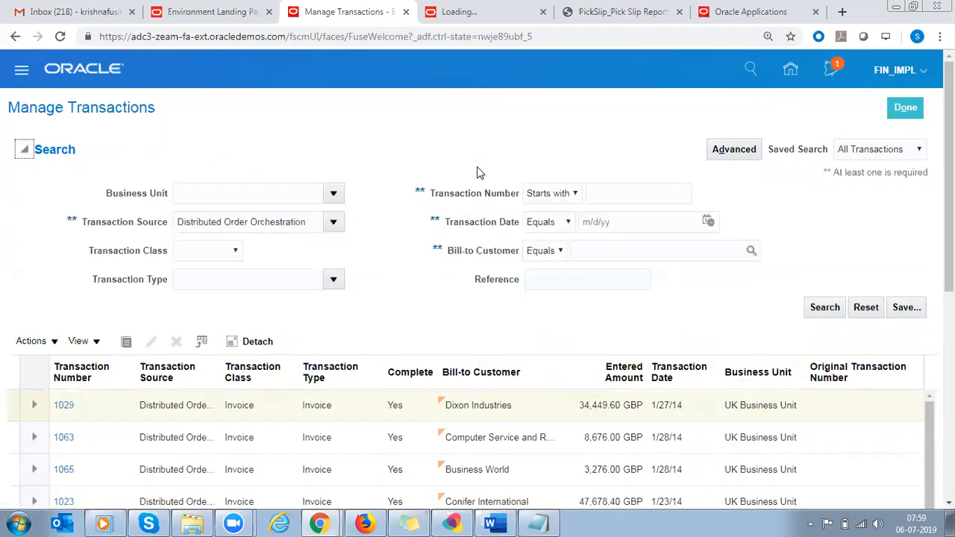
left_click(333, 193)
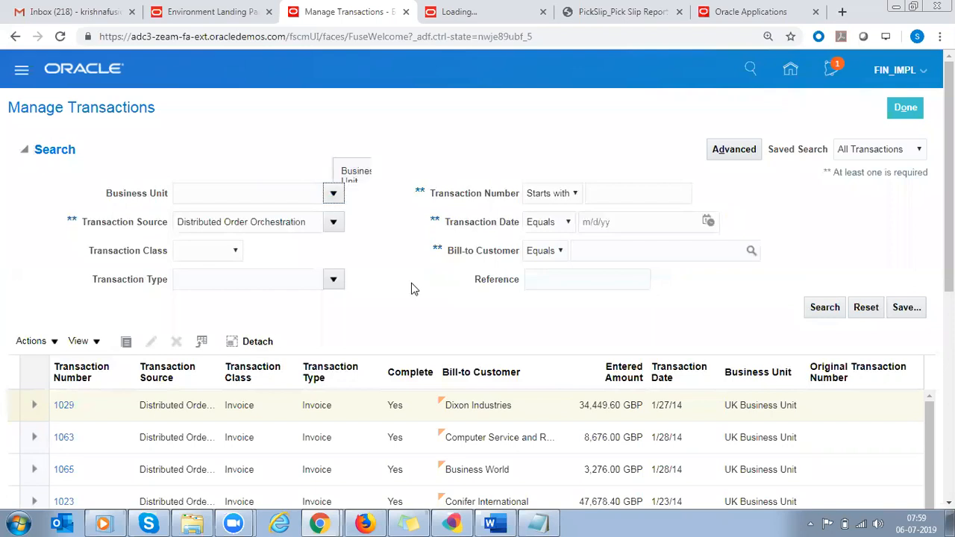
left_click(518, 41)
left_click(717, 115)
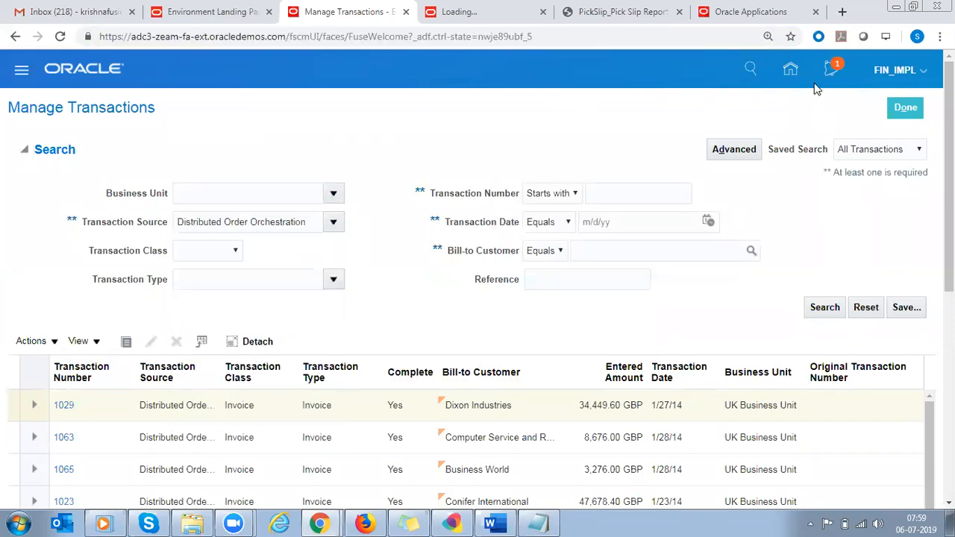
- Leave Manage Transactions, open Scheduled Processes under Tools and refresh the process list
left_click(905, 107)
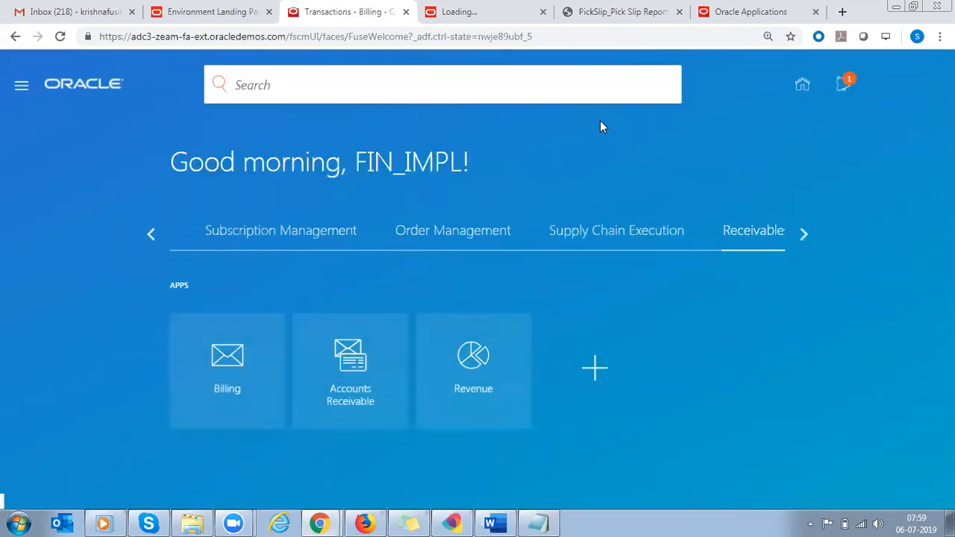
left_click(796, 235)
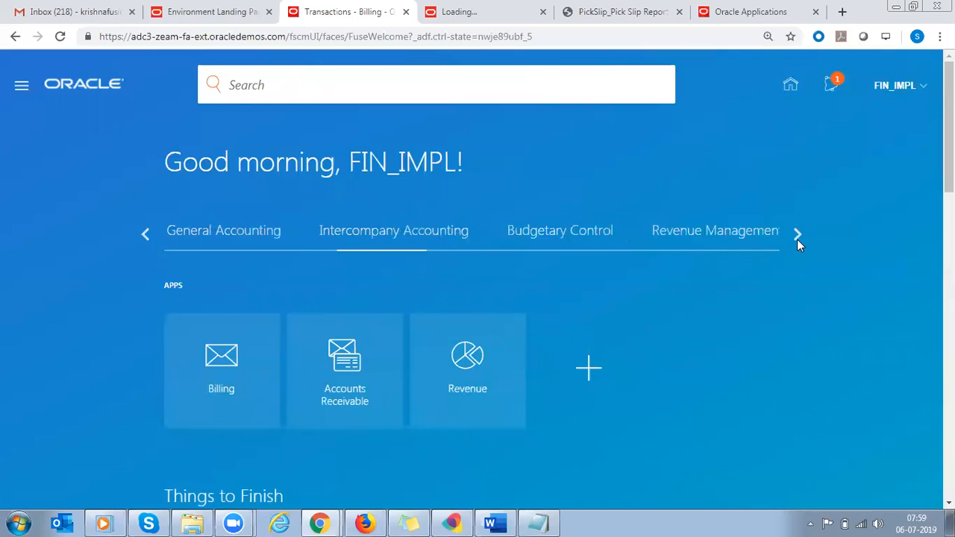
left_click(796, 235)
left_click(551, 233)
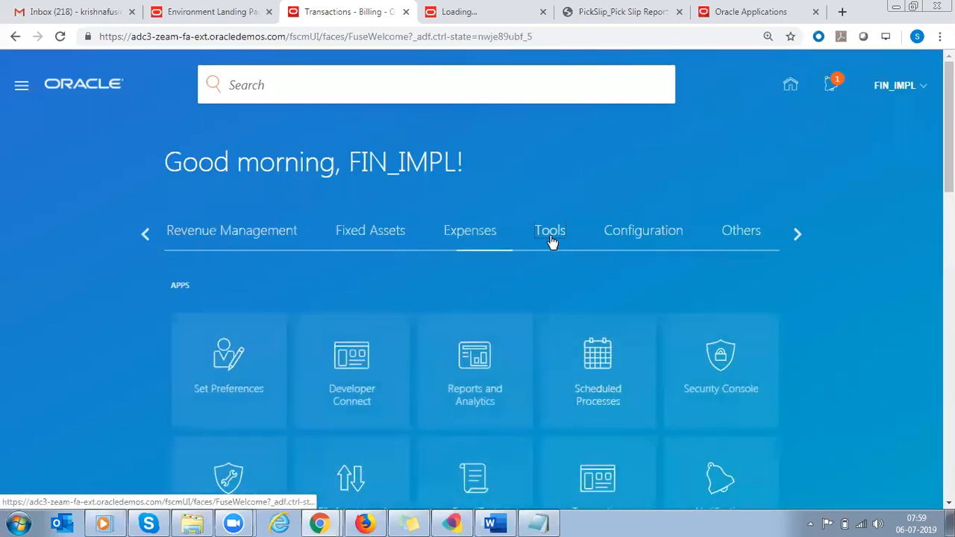
left_click(590, 377)
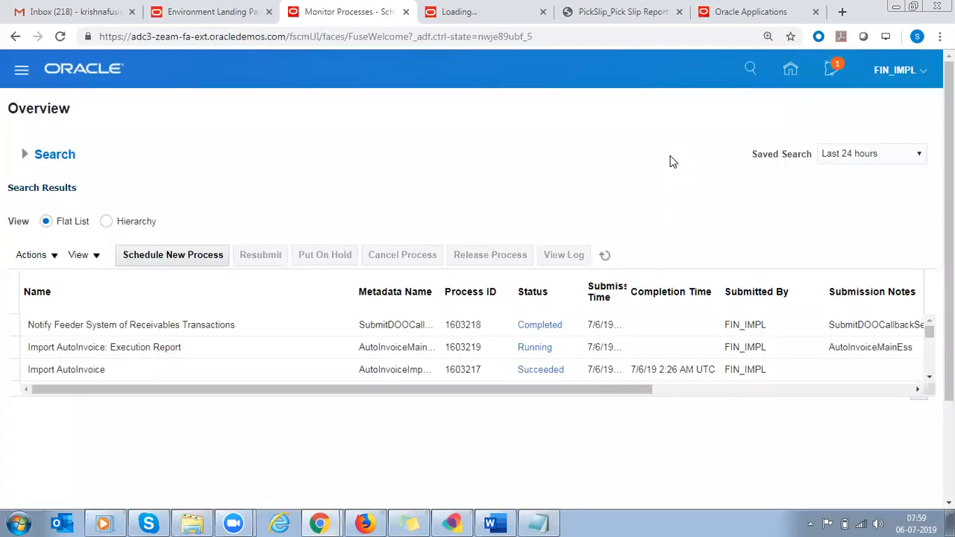
scroll(677, 228, "down", 1)
left_click(613, 210)
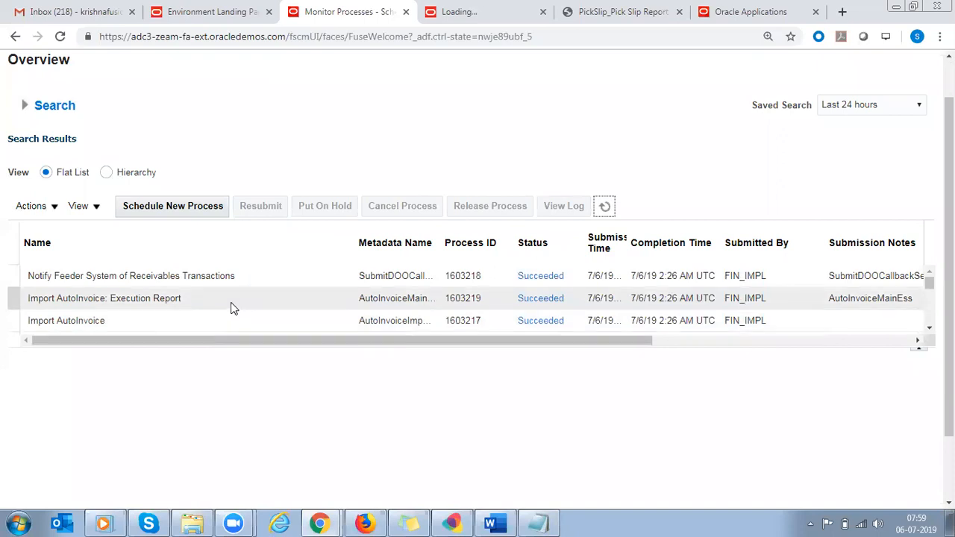
- Look at the Import AutoInvoice process details, and download and open the log attachment of Import AutoInvoice: Execution Report
left_click(187, 320)
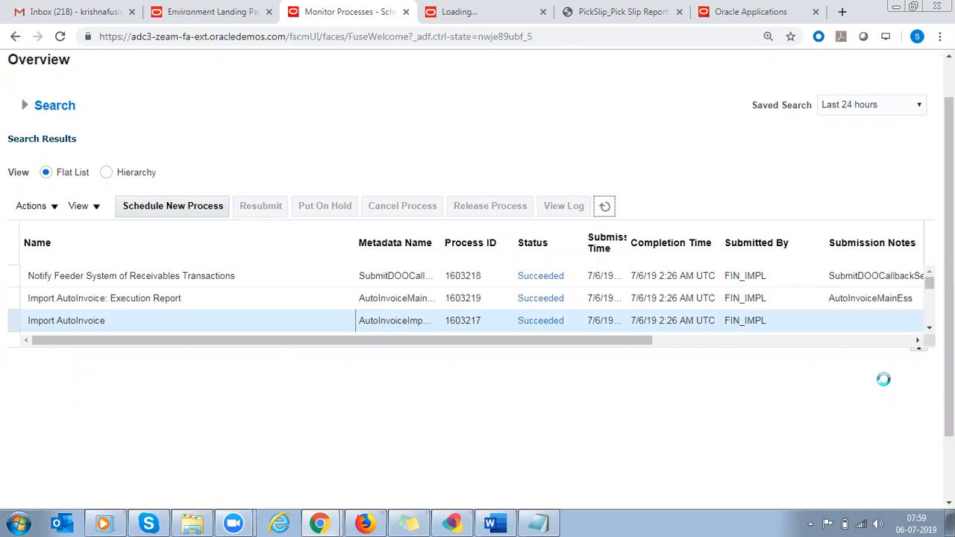
scroll(801, 426, "down", 1)
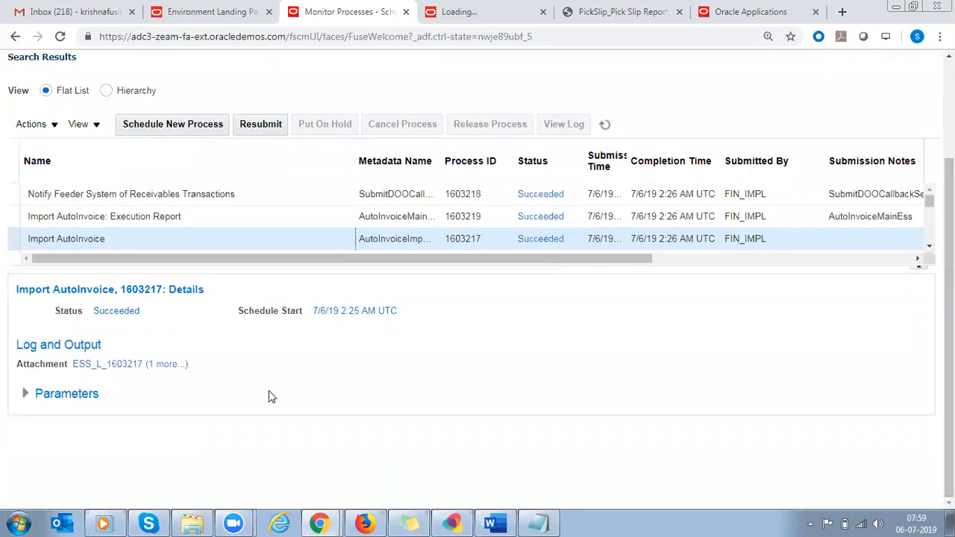
left_click(133, 217)
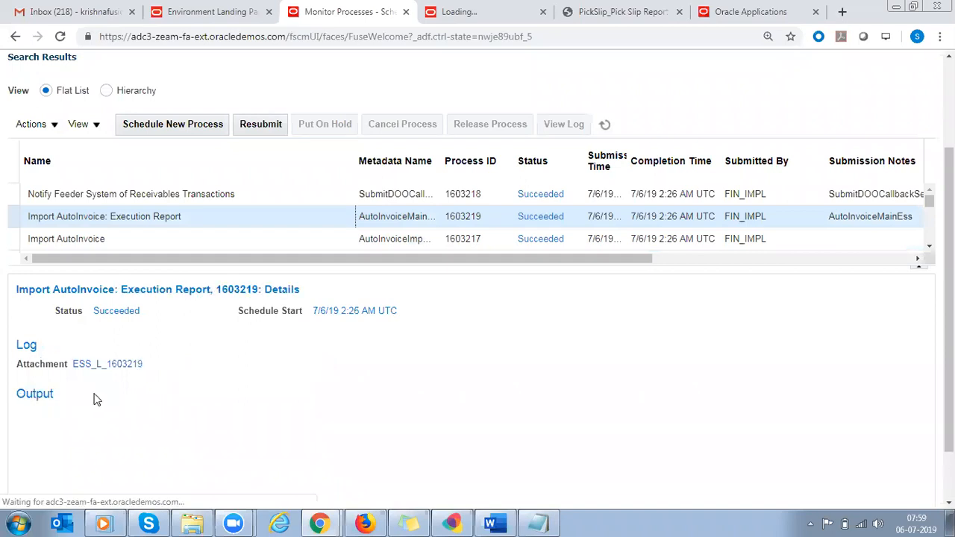
left_click(112, 371)
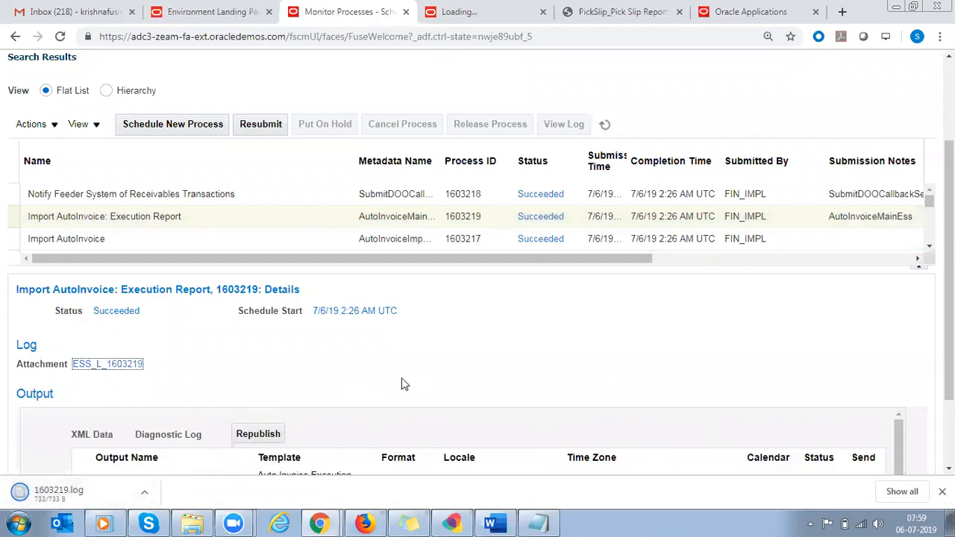
left_click(96, 492)
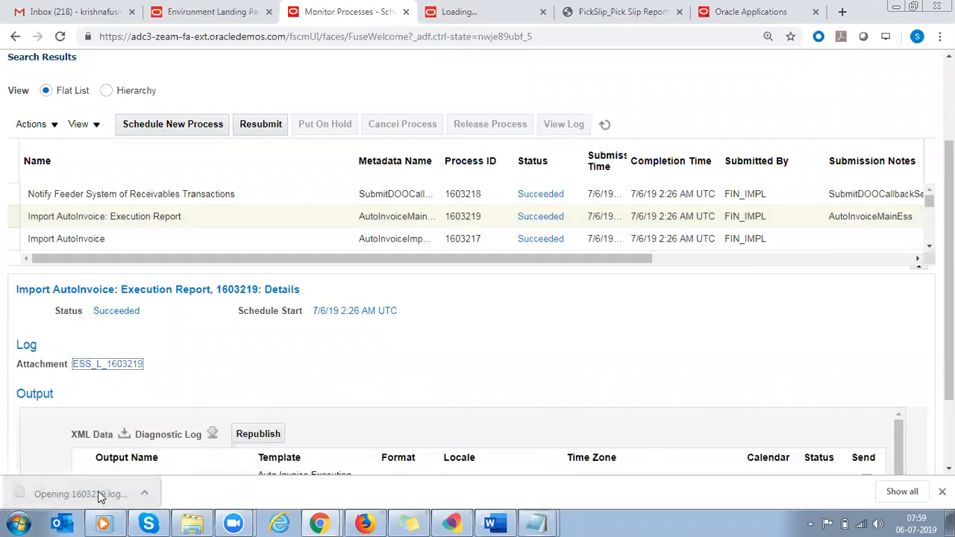
mouse_move(530, 522)
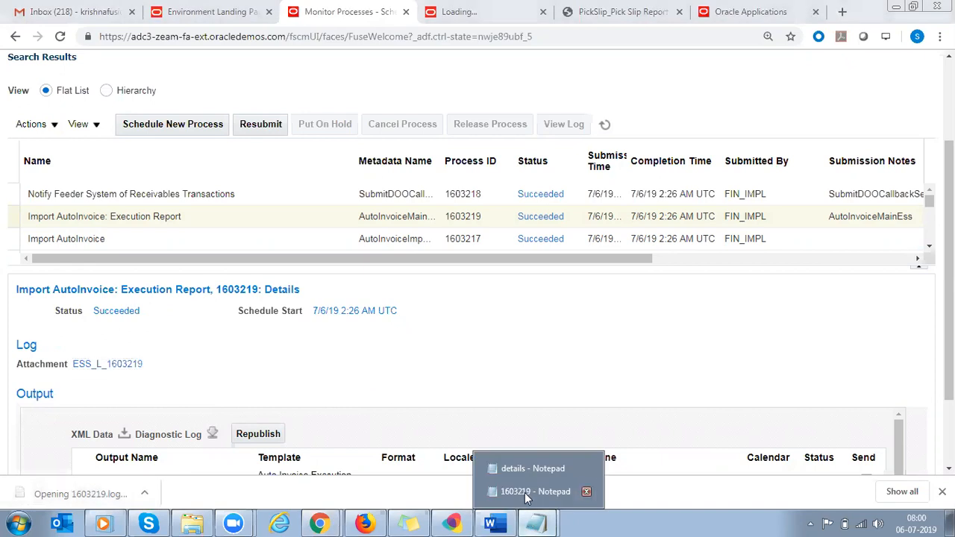
left_click(525, 492)
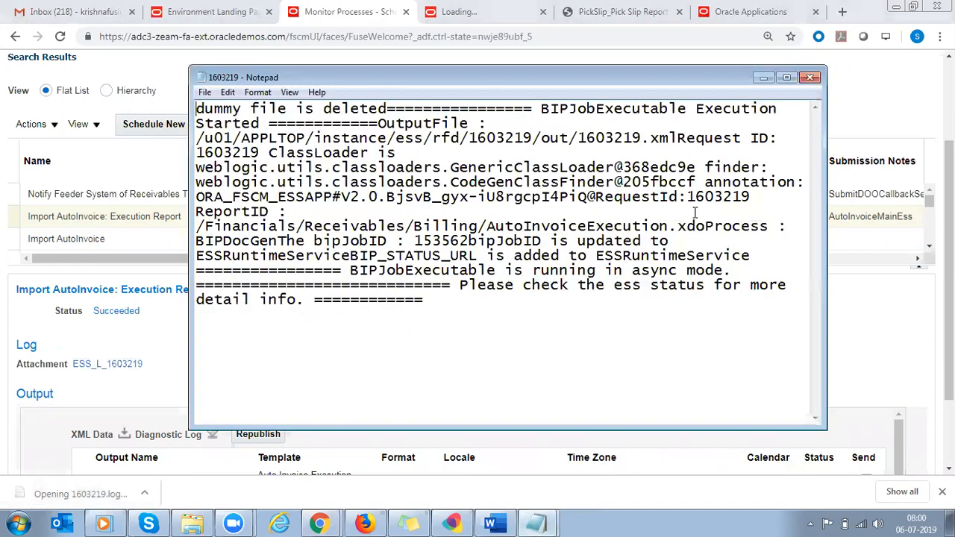
- Read through the Execution Report log in an enlarged Notepad window and close it
left_click(787, 76)
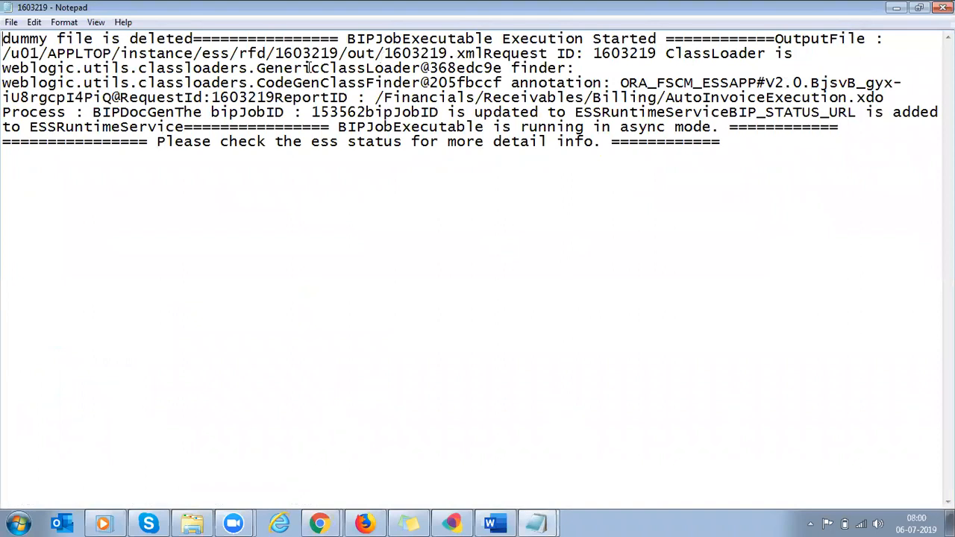
left_click_drag(75, 68, 274, 112)
left_click_drag(379, 111, 828, 127)
left_click(626, 112)
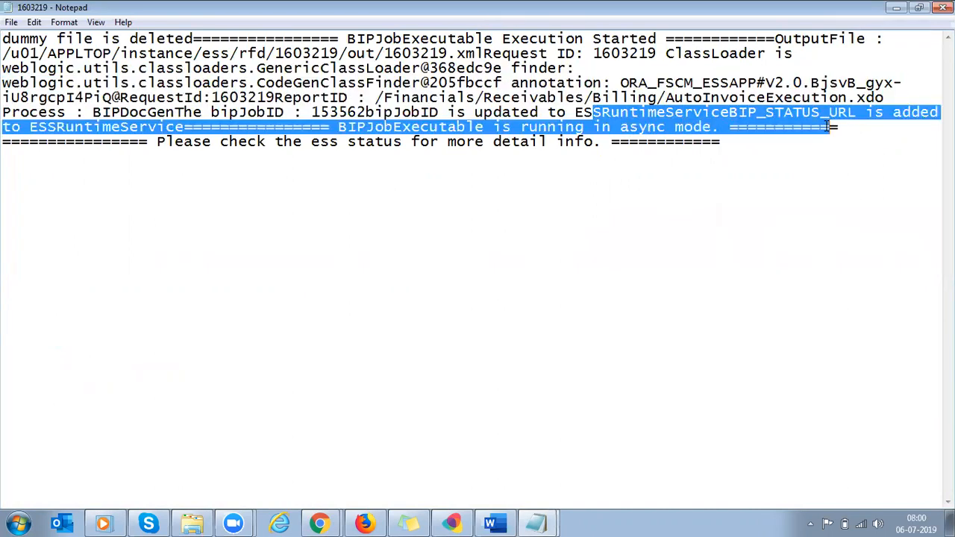
left_click(326, 153)
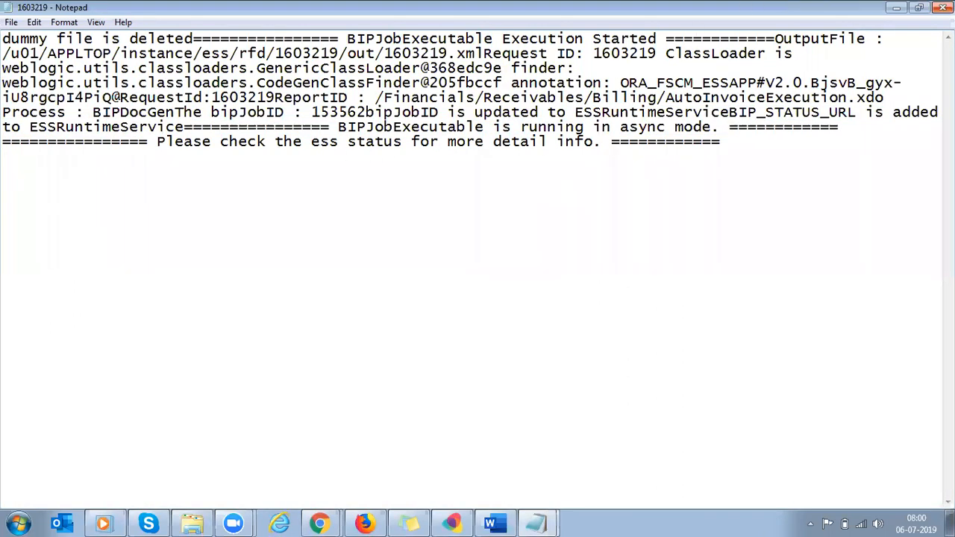
left_click(942, 8)
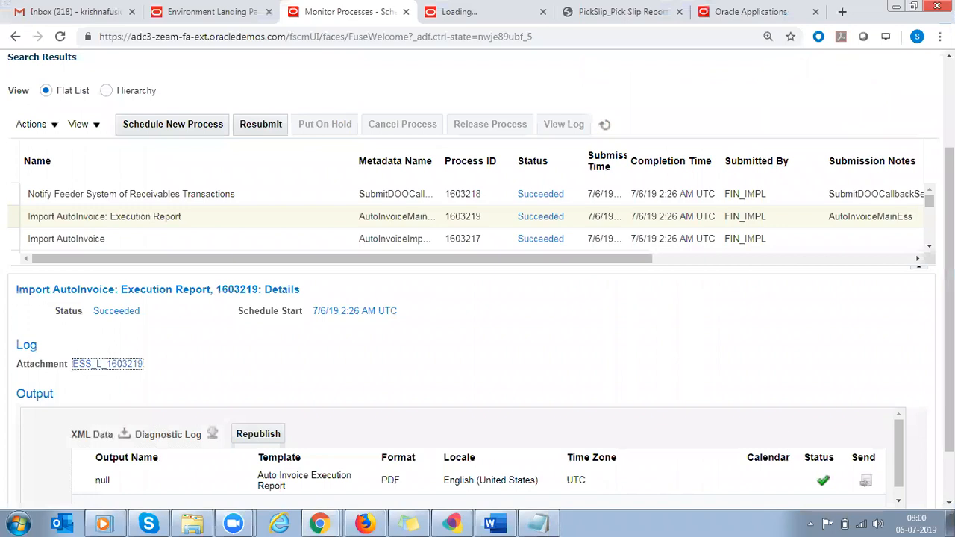
- Republish the Auto Invoice Execution Report output, export it as PDF and open the downloaded file
scroll(309, 414, "down", 1)
left_click(258, 382)
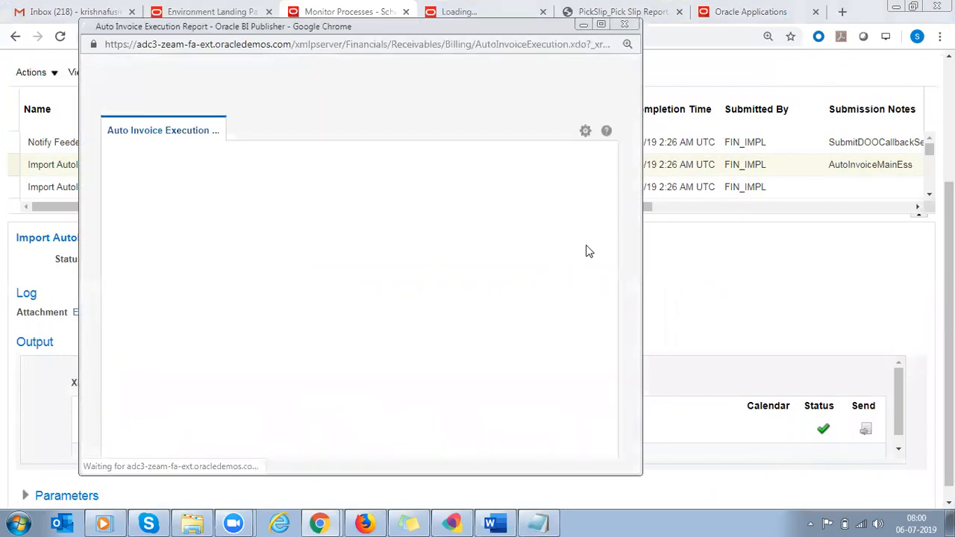
left_click(584, 130)
mouse_move(546, 159)
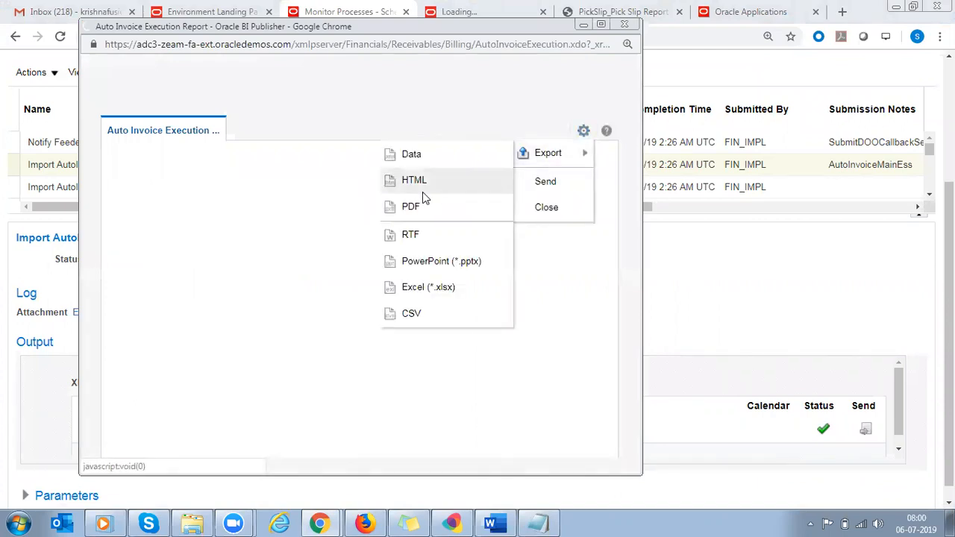
left_click(407, 208)
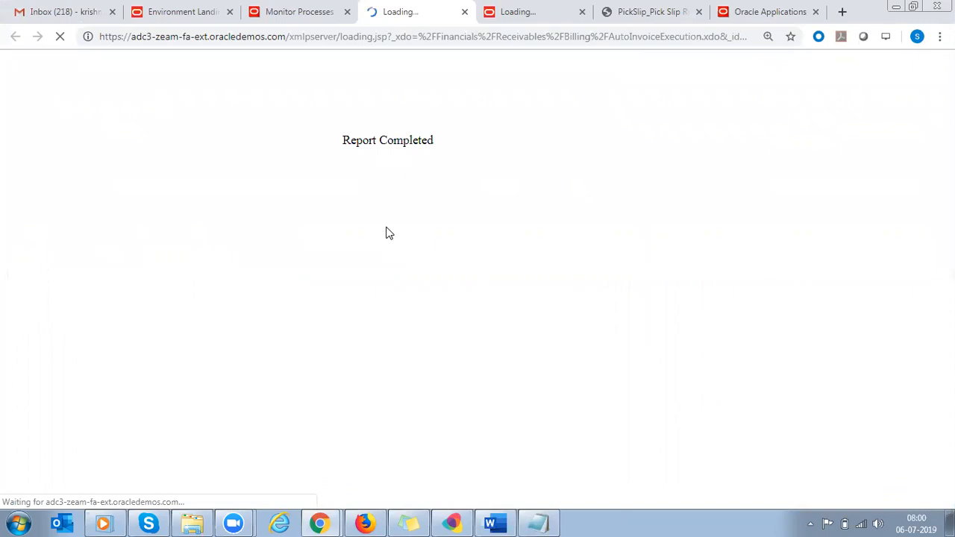
left_click(77, 494)
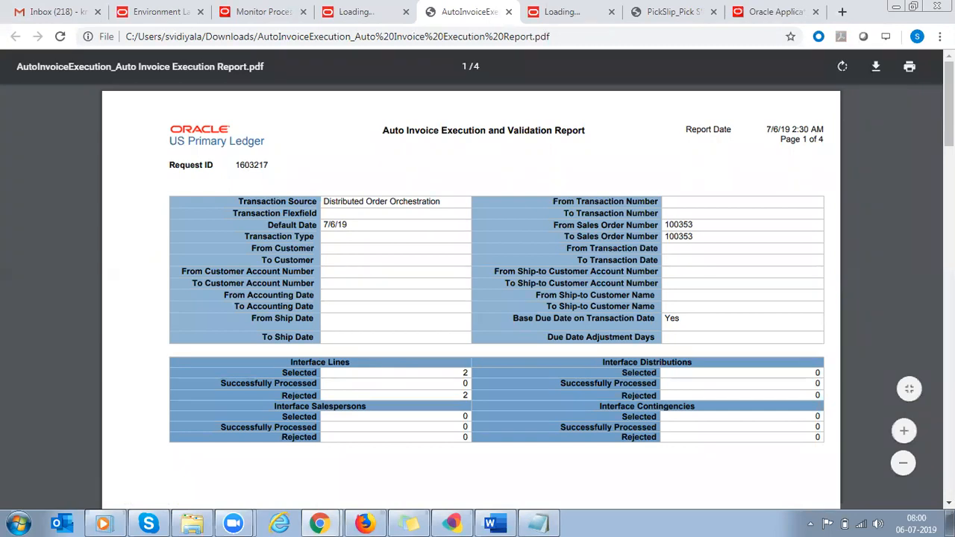
- Examine the Auto Invoice Execution and Validation Report for processed and rejected interface lines and the errors listed for each line
scroll(477, 298, "down", 5)
scroll(478, 299, "down", 3)
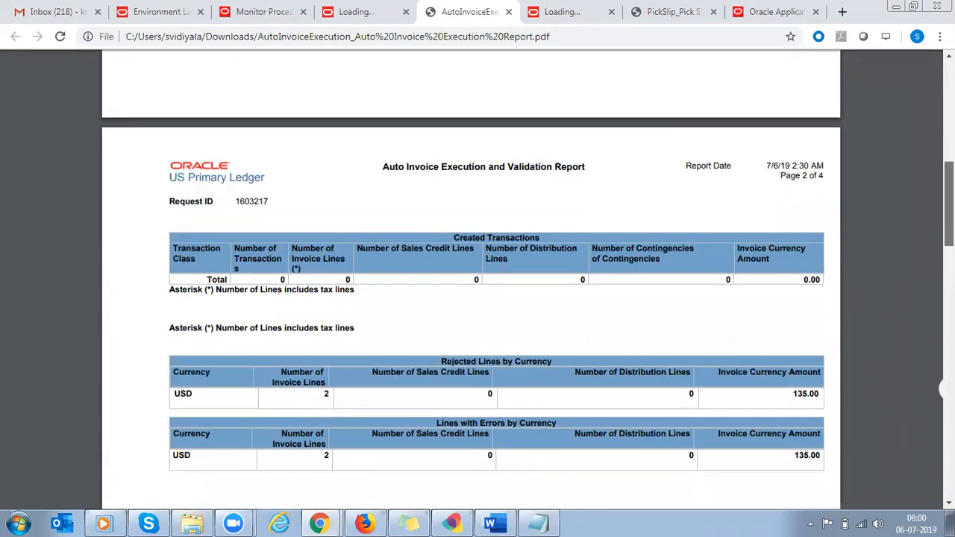
scroll(477, 299, "down", 2)
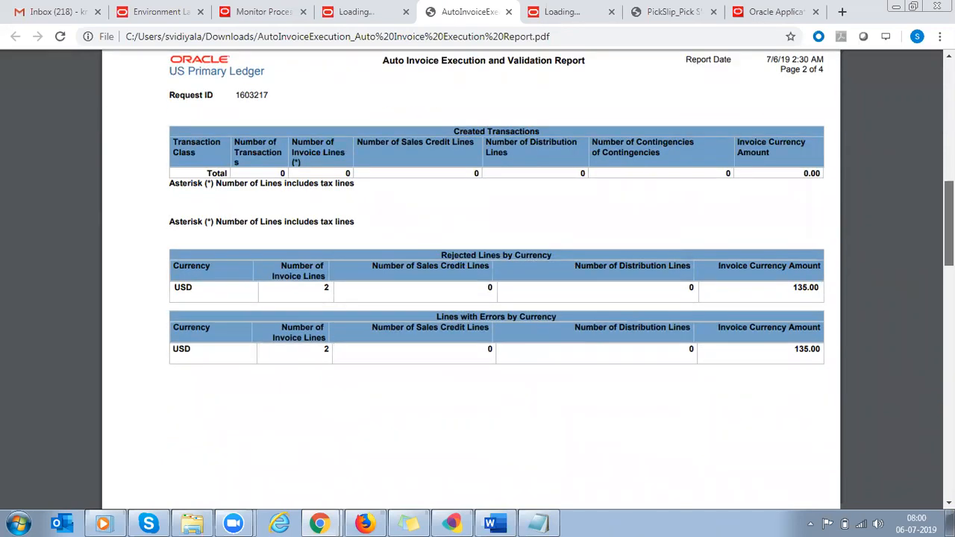
scroll(477, 298, "down", 5)
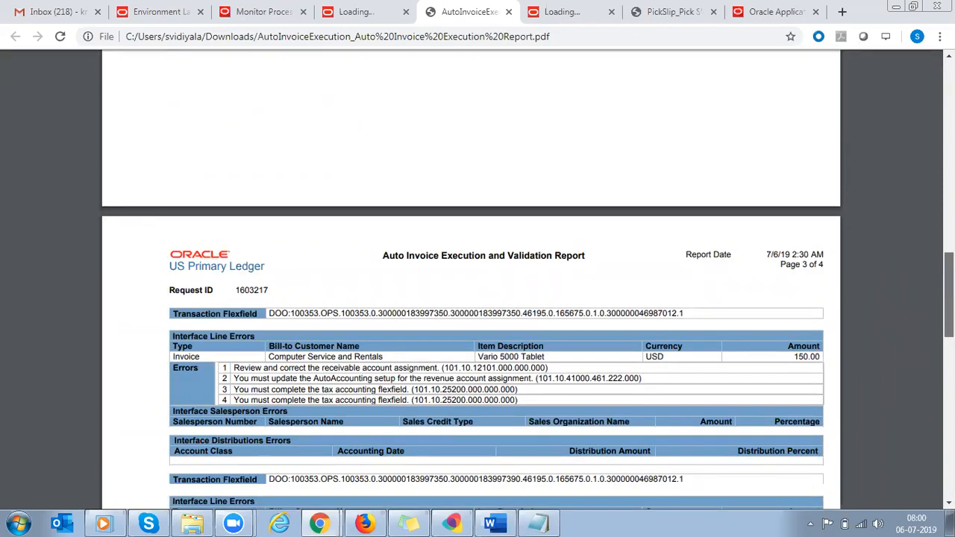
scroll(477, 298, "down", 1)
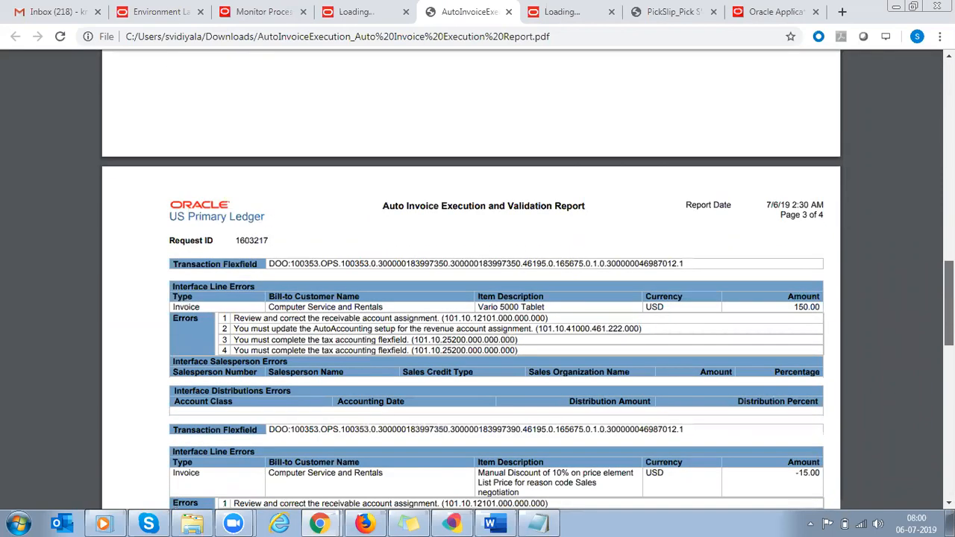
scroll(477, 299, "down", 1)
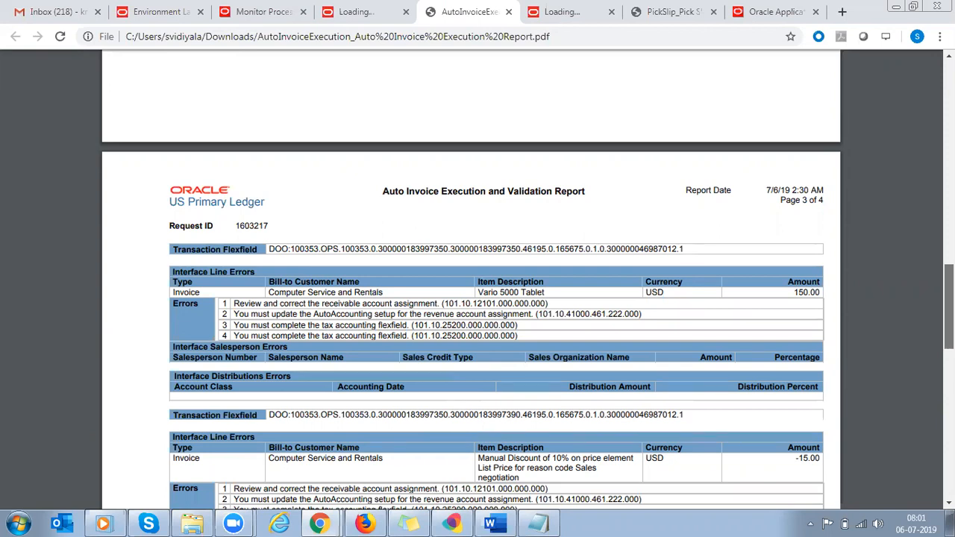
scroll(478, 298, "down", 3)
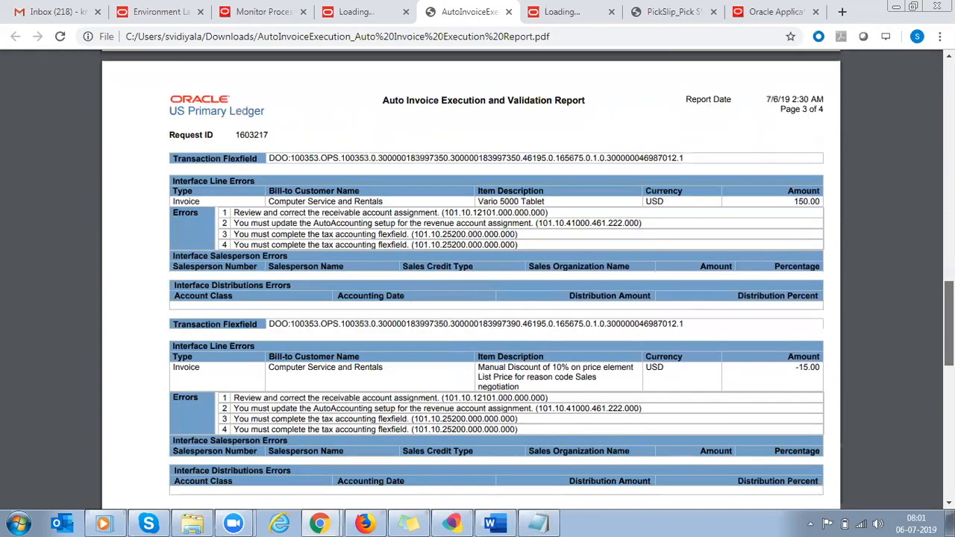
triple_click(376, 168)
double_click(350, 187)
triple_click(348, 186)
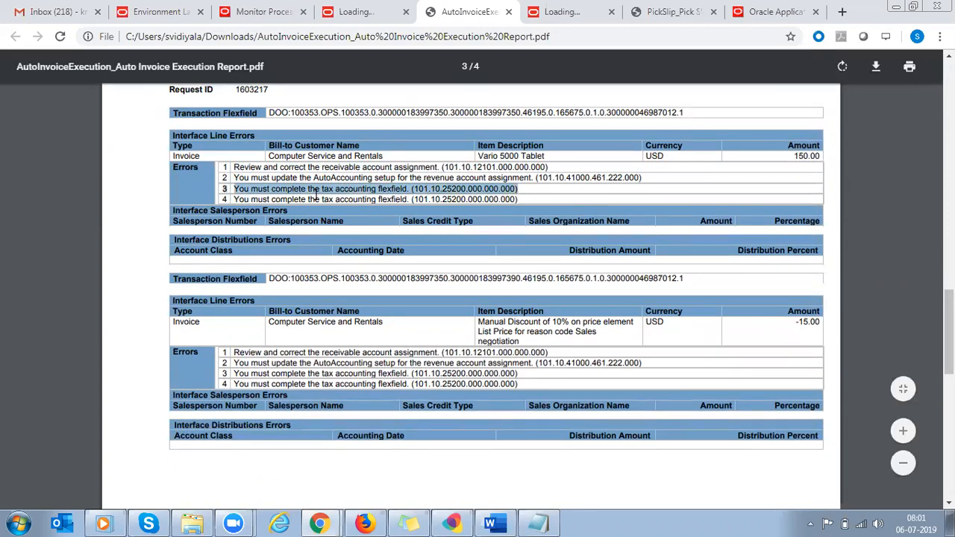
- Examine the tax accounting flexfield and AutoAccounting revenue account errors listed for the Vario 5000 Tablet invoice line
left_click(316, 188)
triple_click(316, 188)
scroll(947, 328, "up", 1)
scroll(496, 298, "up", 1)
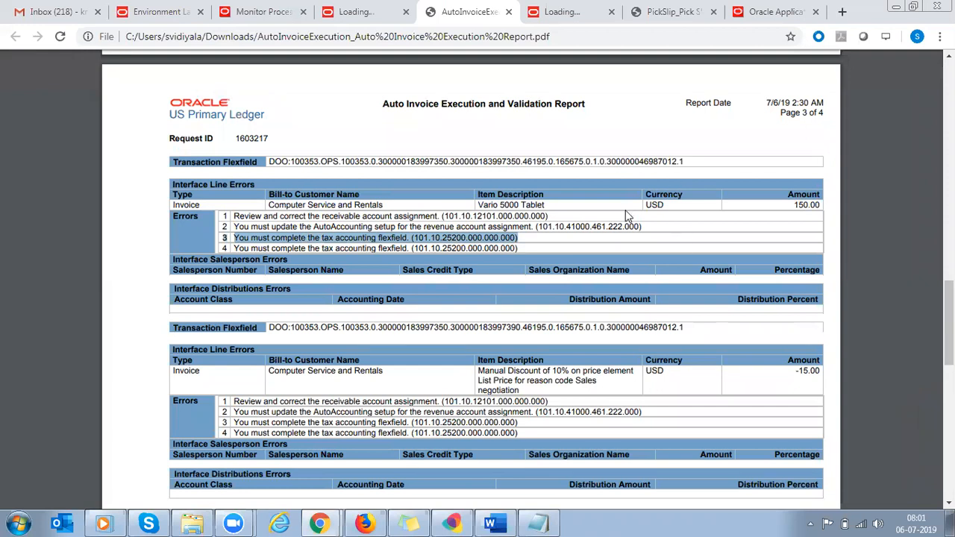
left_click_drag(424, 226, 501, 226)
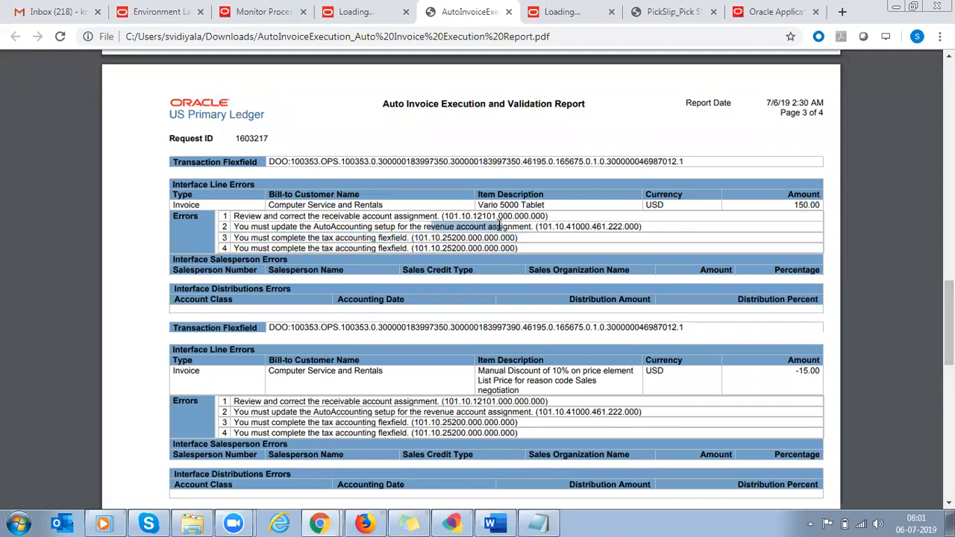
left_click_drag(314, 226, 346, 228)
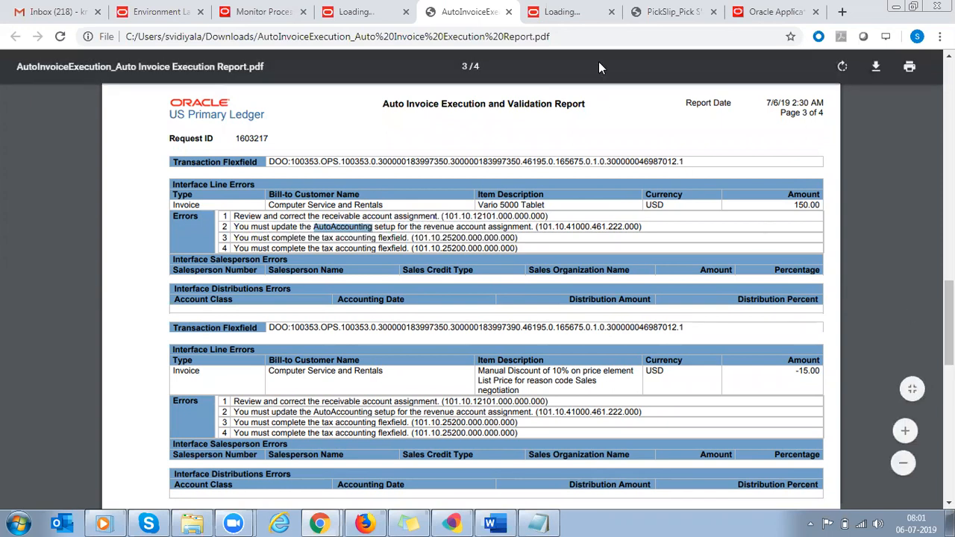
- Return from the report to the Oracle home page and open the Billing work area under Receivables
left_click(388, 18)
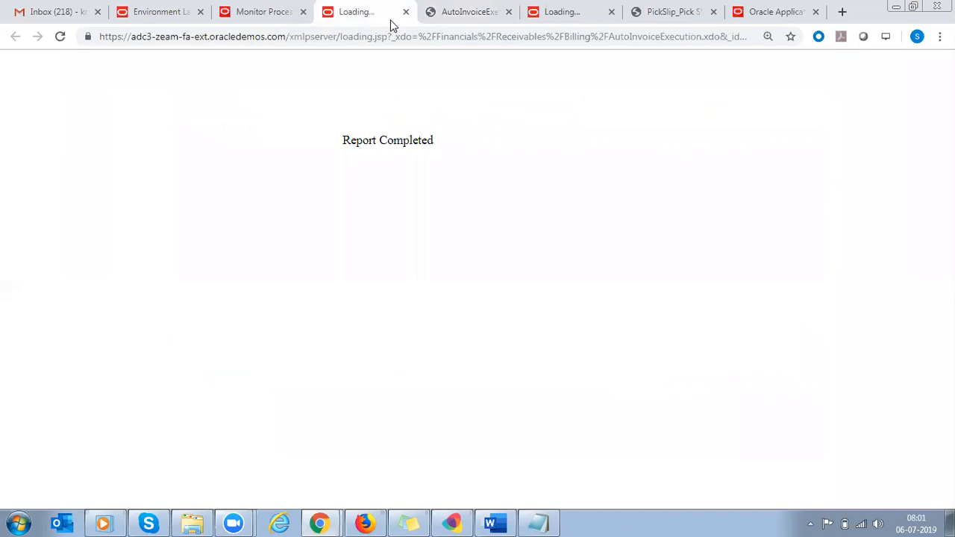
left_click(264, 22)
scroll(948, 298, "up", 2)
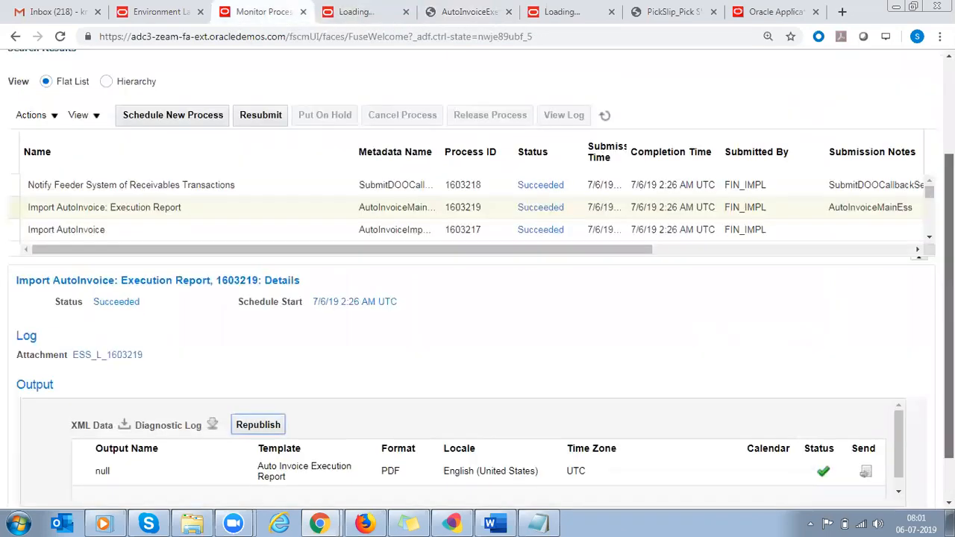
scroll(481, 278, "up", 3)
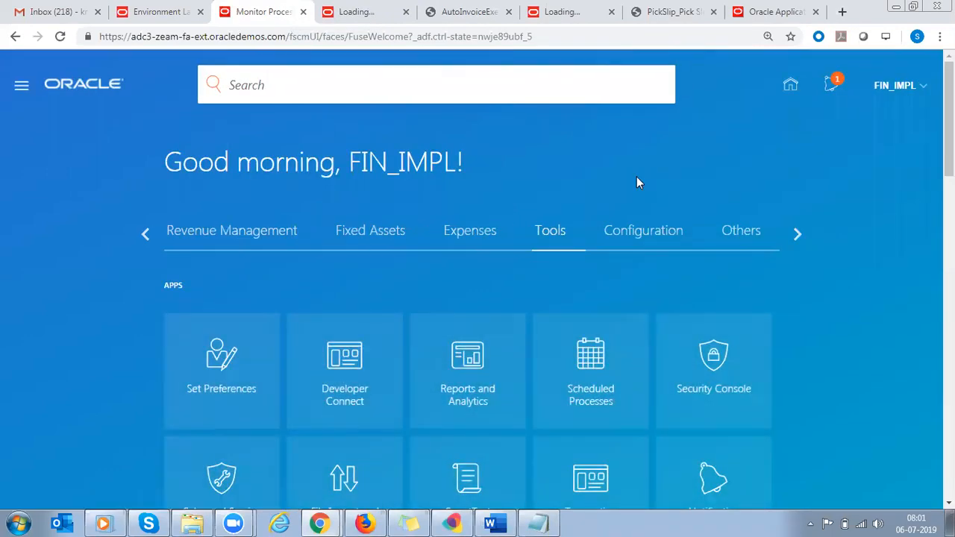
left_click(136, 235)
left_click(142, 235)
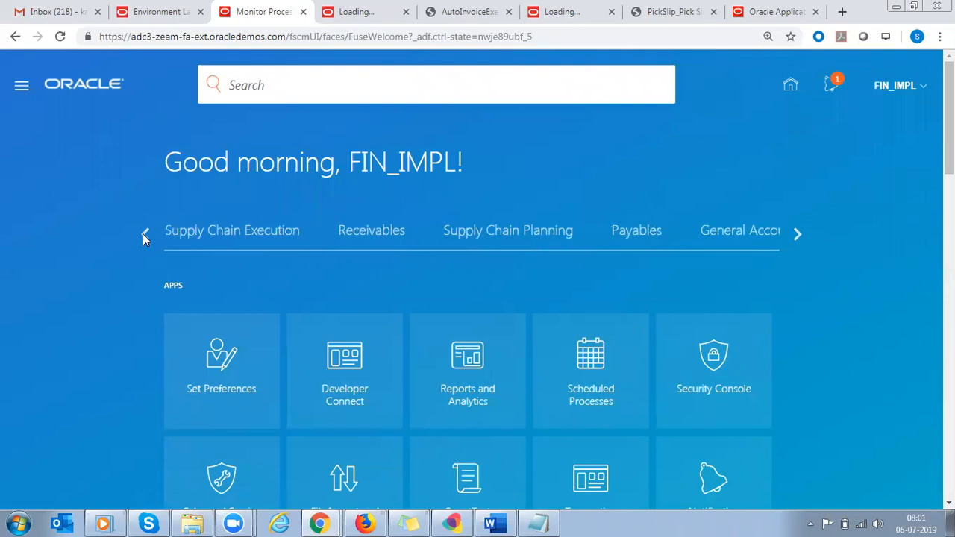
left_click(352, 237)
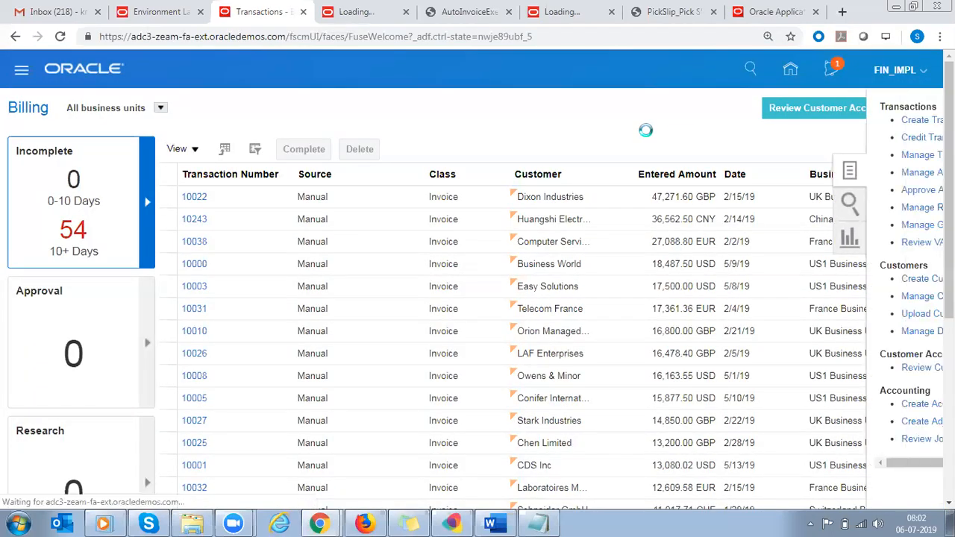
- Open Manage Transactions and set the transaction source to Distributed Order Orchestration
left_click(870, 157)
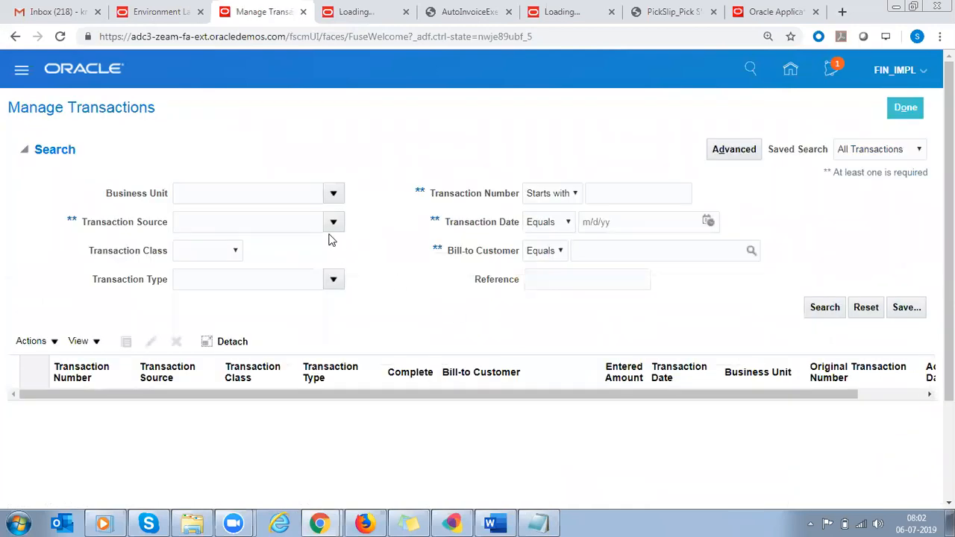
left_click(332, 222)
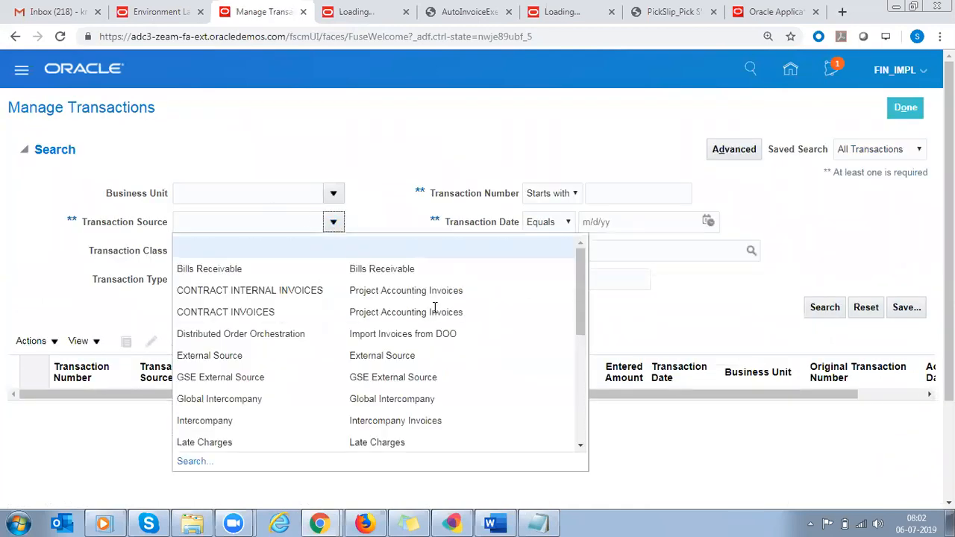
left_click(253, 333)
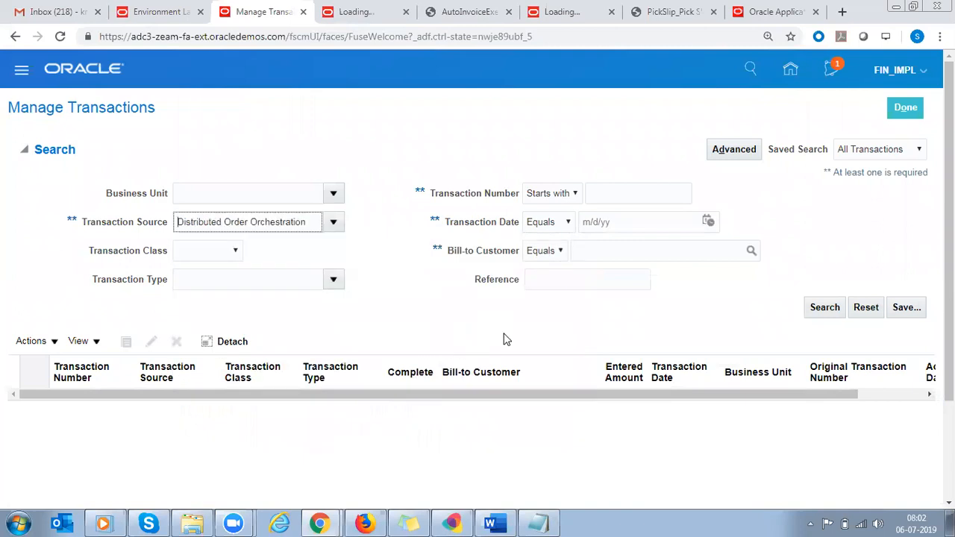
left_click(564, 288)
type("10035")
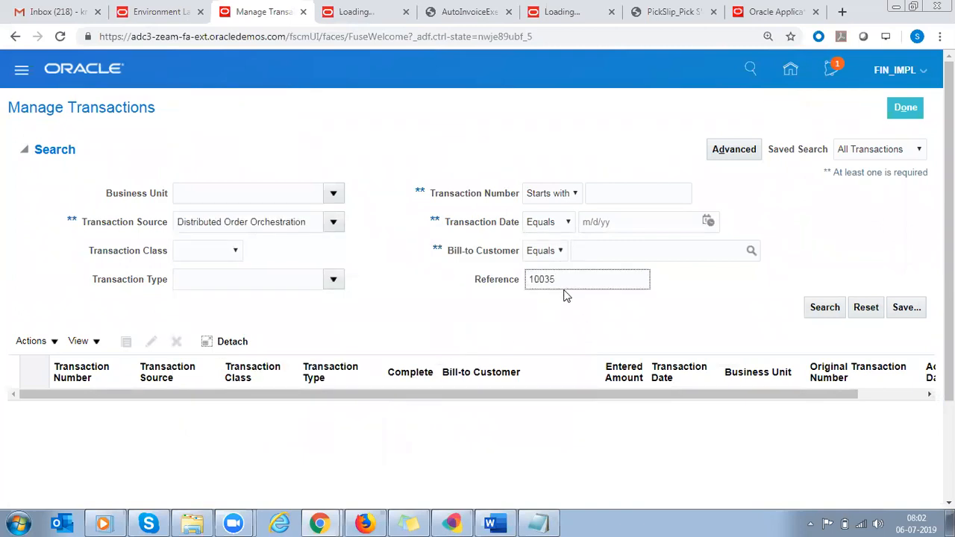
key("BackSpace")
key("BackSpace")
key("BackSpace")
key("BackSpace")
key("BackSpace")
- Set the business unit to US1 Business Unit and search for the matching transactions
left_click(333, 193)
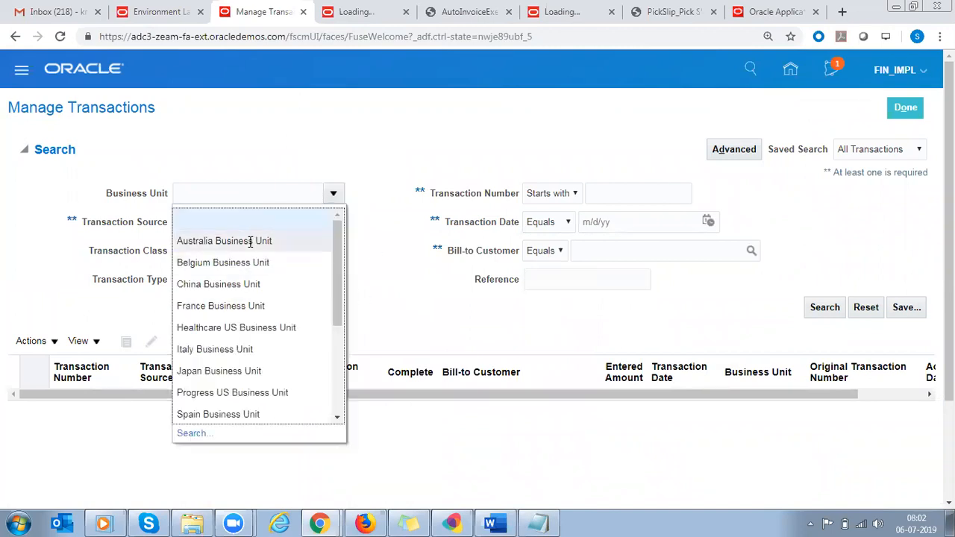
left_click_drag(340, 276, 334, 338)
left_click(216, 398)
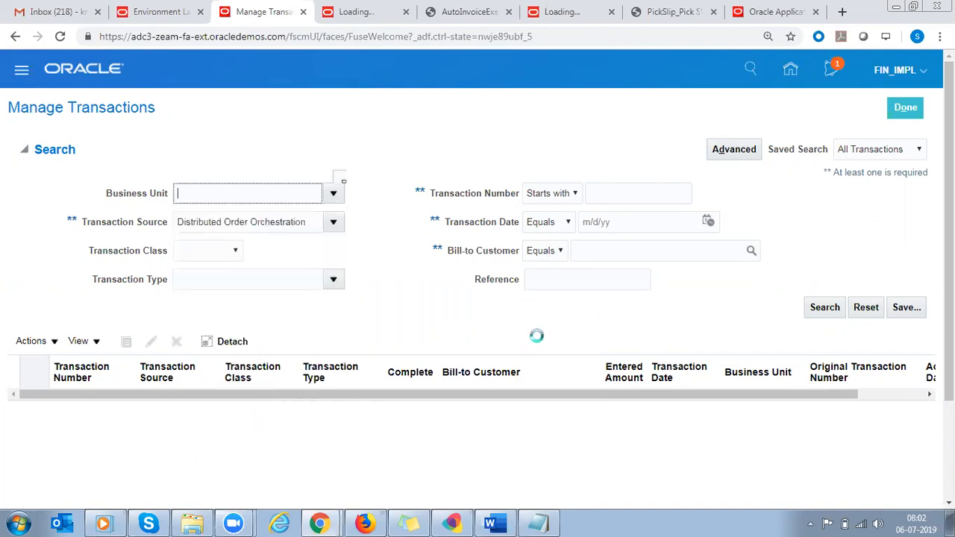
left_click(819, 313)
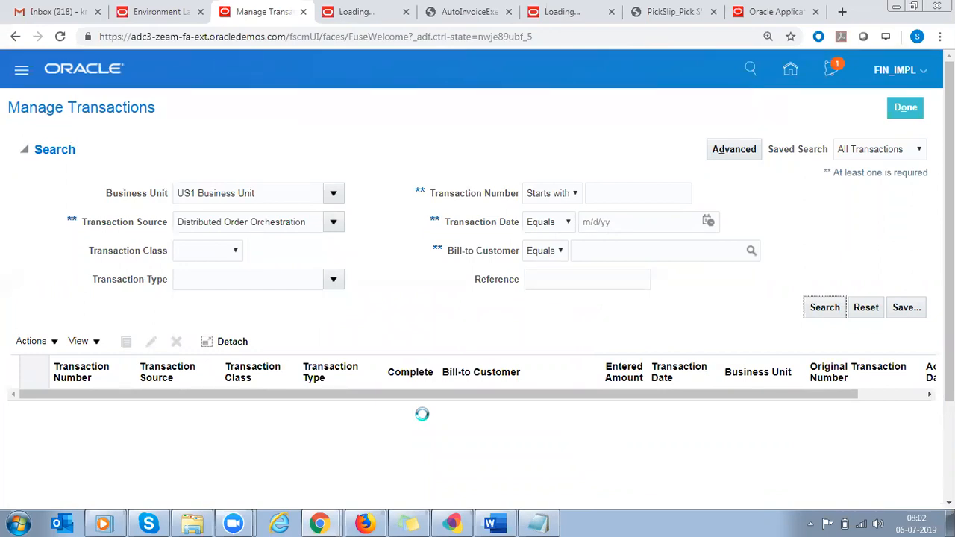
- Open the Dixon Industries invoice from the search results and review its general information and invoice lines
left_click(66, 251)
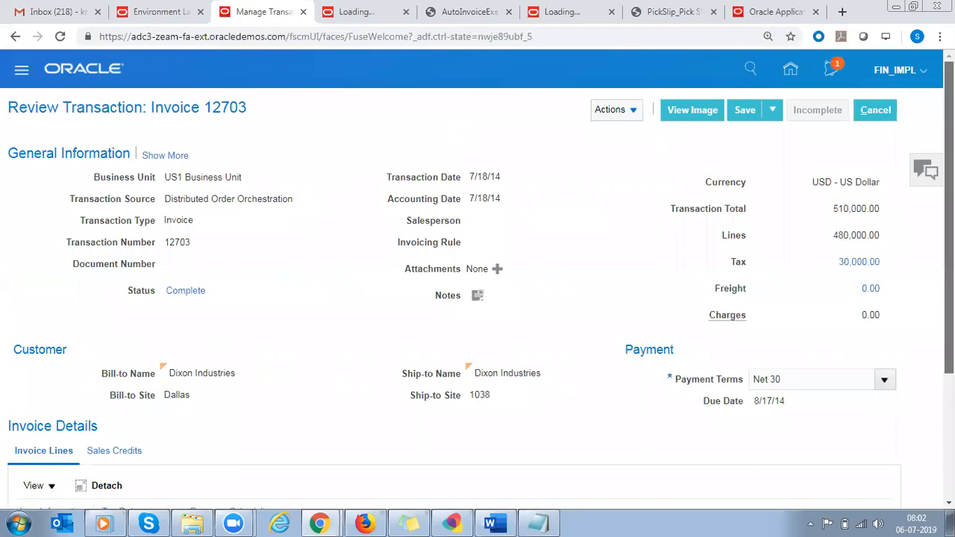
scroll(478, 276, "down", 3)
scroll(801, 230, "up", 3)
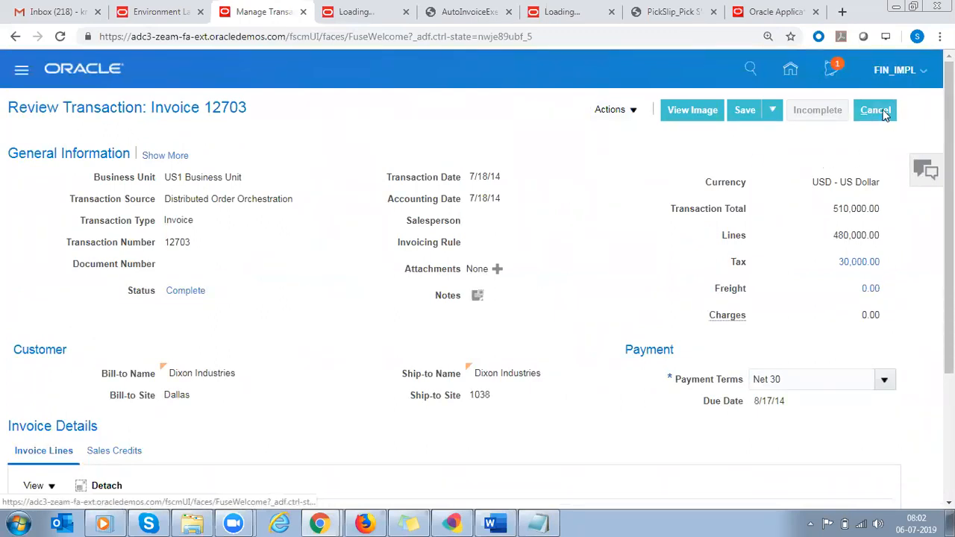
mouse_move(948, 149)
left_mouse_down()
mouse_move(949, 227)
mouse_move(949, 150)
left_mouse_up()
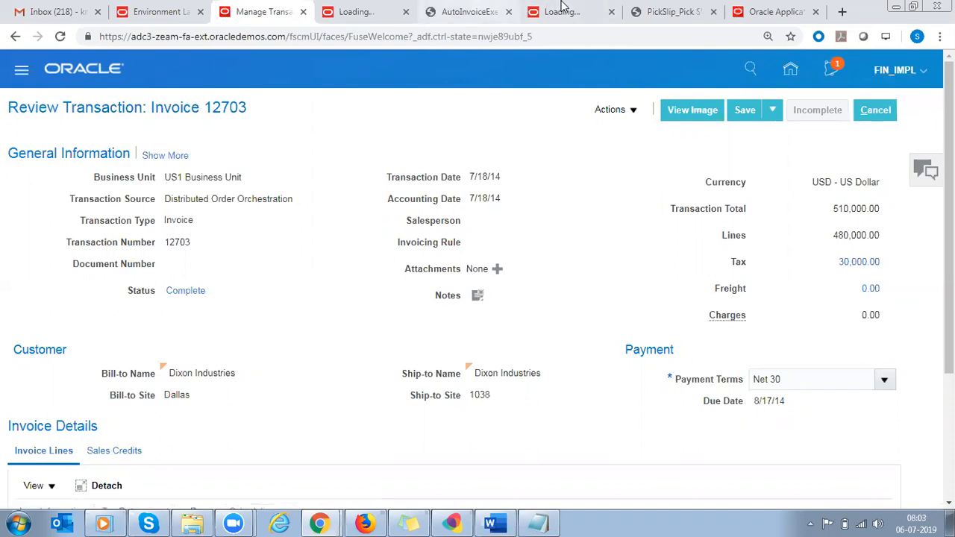
- Recheck the Auto Invoice Execution Report, and return to the Dixon Industries invoice to examine its transaction number and invoice lines
left_click(466, 11)
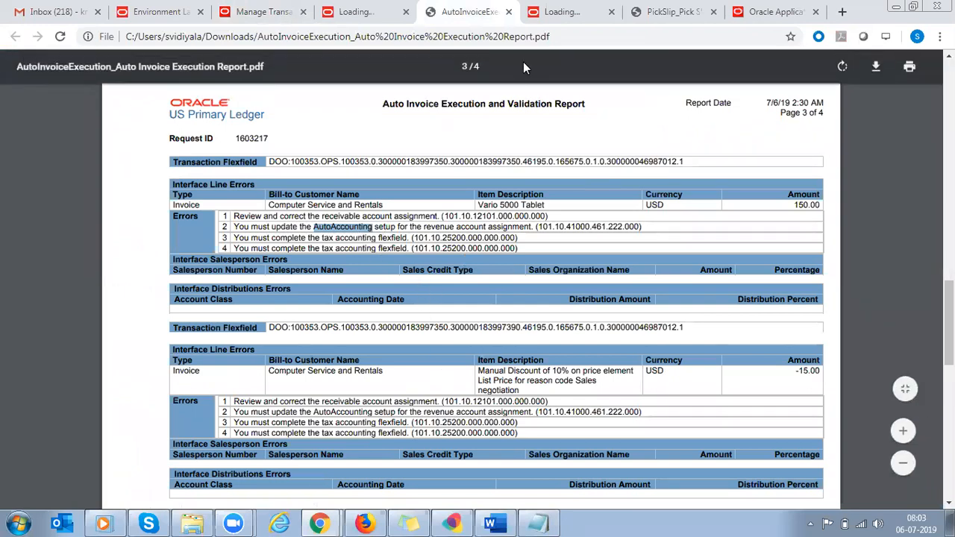
left_click(379, 22)
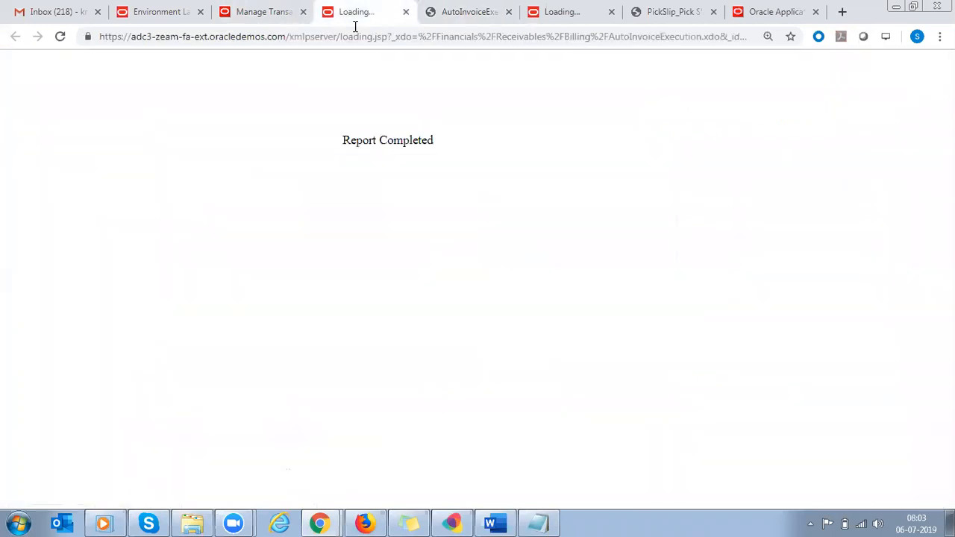
left_click(255, 22)
double_click(226, 107)
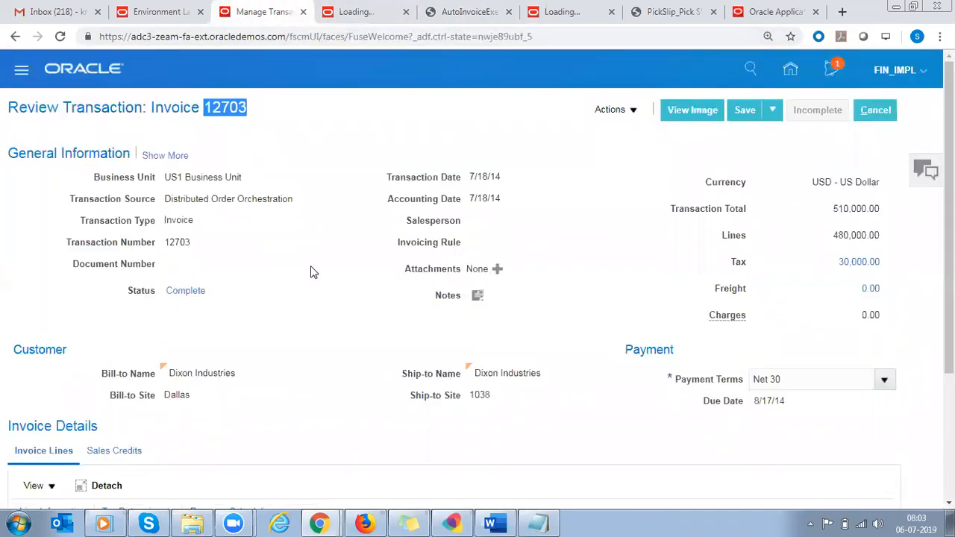
scroll(478, 279, "down", 3)
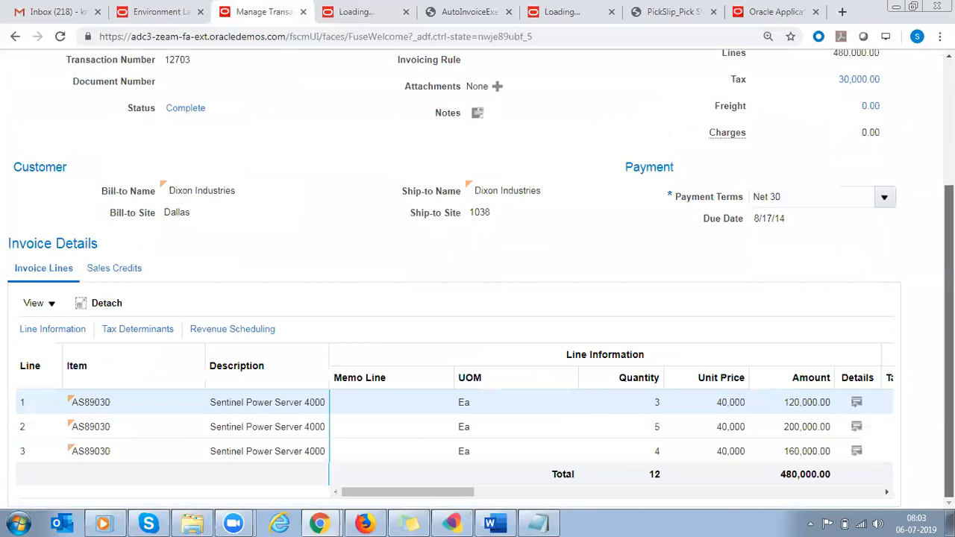
scroll(586, 220, "up", 3)
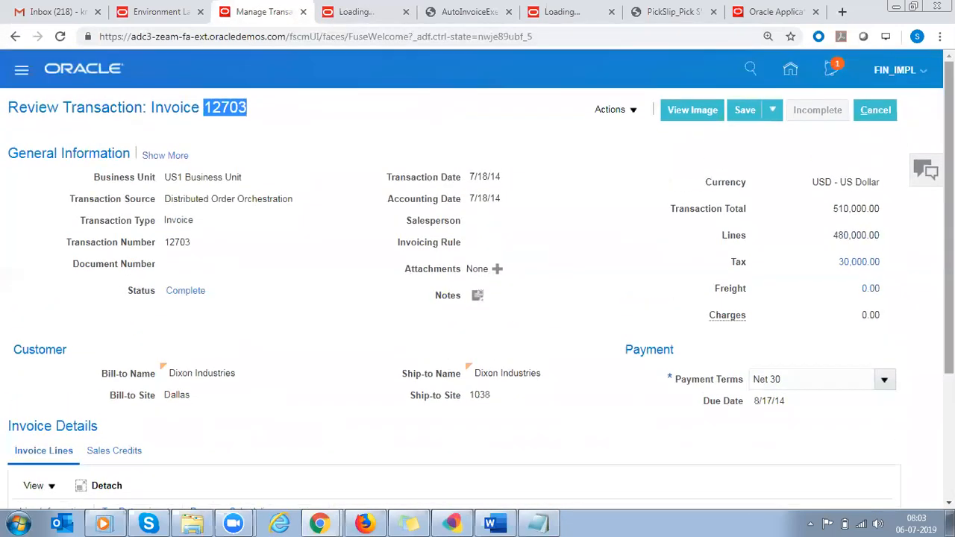
left_click(583, 215)
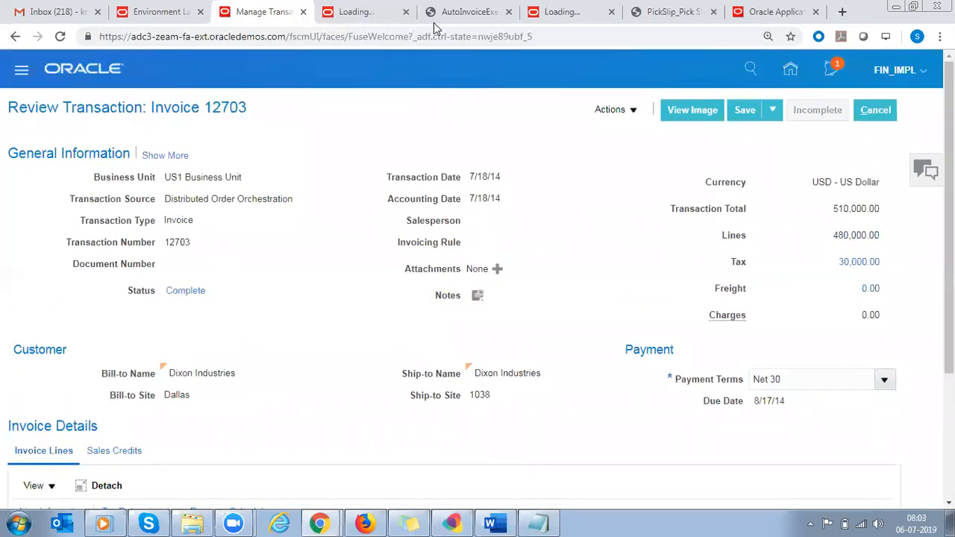